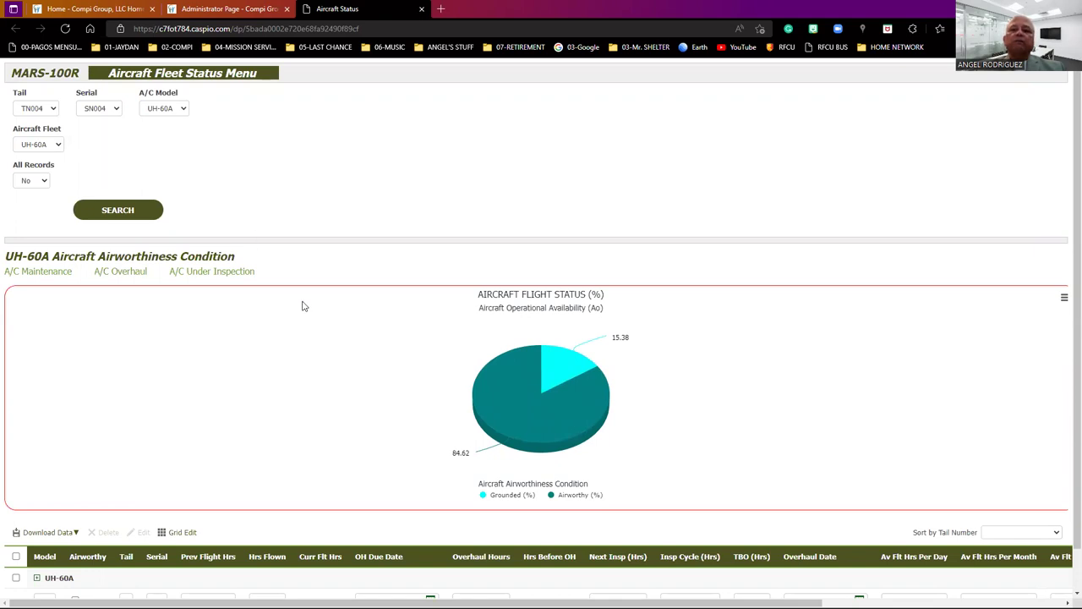
Inspect the airworthy and grounded shares in the flight status chart and expand the UH-60A group in the records table.
{"action": "scroll", "coordinate": [304, 306], "scroll_direction": "down", "scroll_amount": 1}
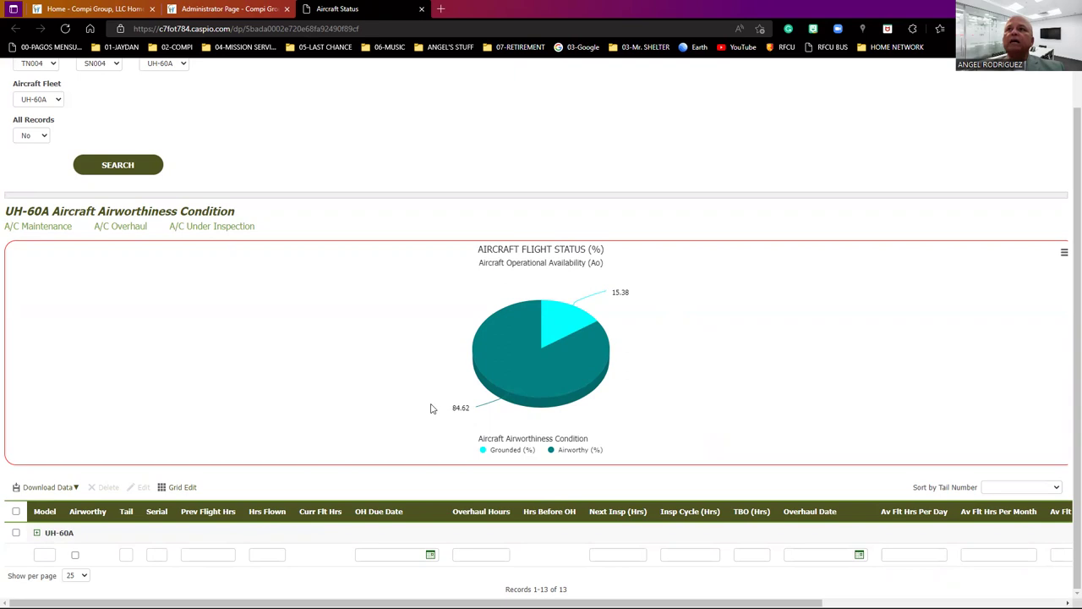
{"action": "mouse_move", "coordinate": [460, 409]}
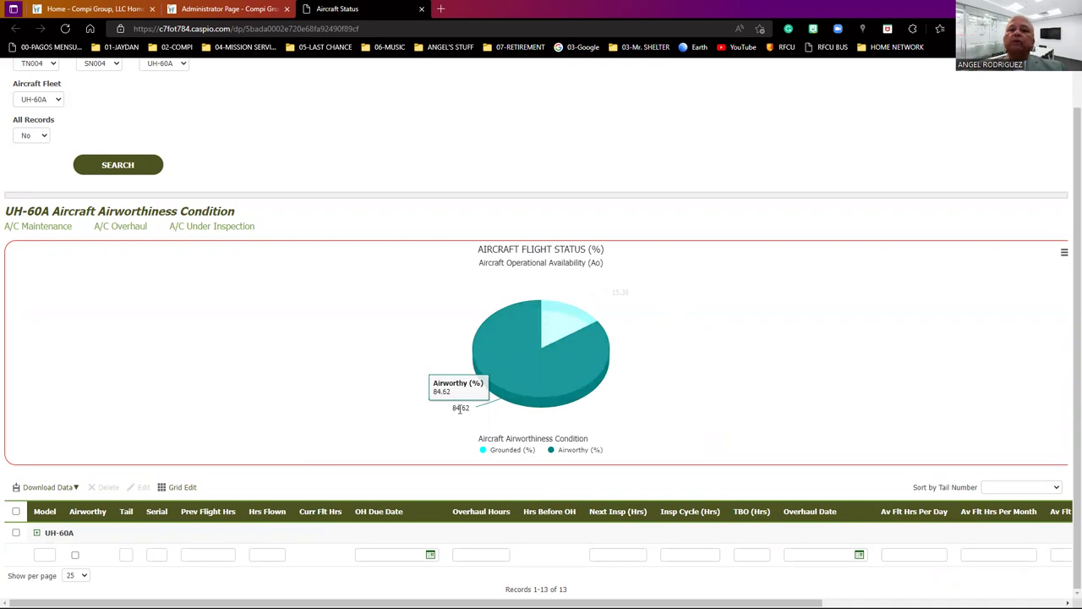
{"action": "mouse_move", "coordinate": [581, 331]}
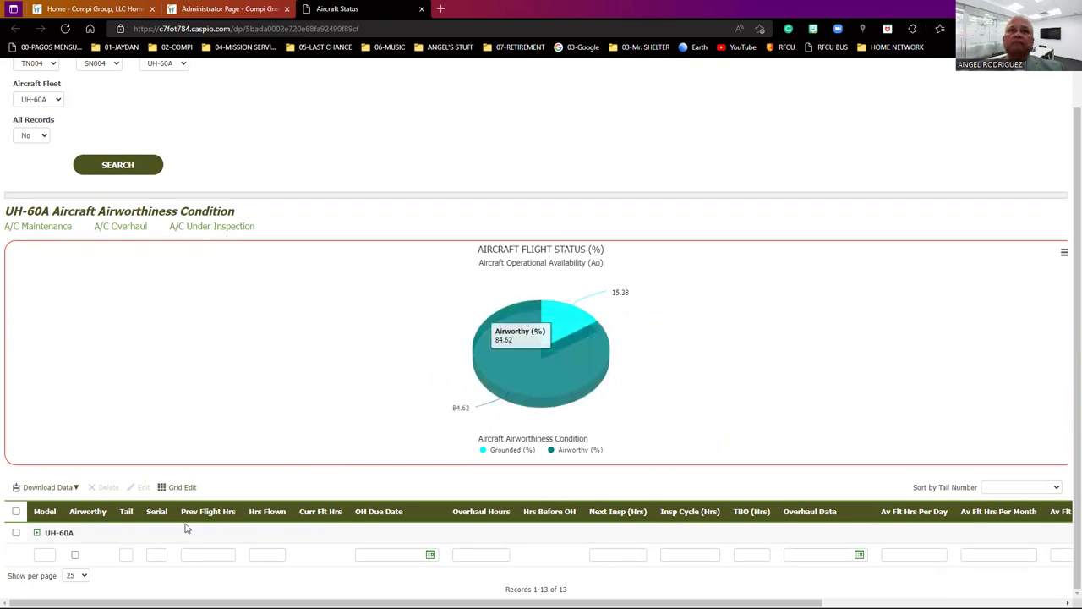
{"action": "left_click", "coordinate": [37, 534]}
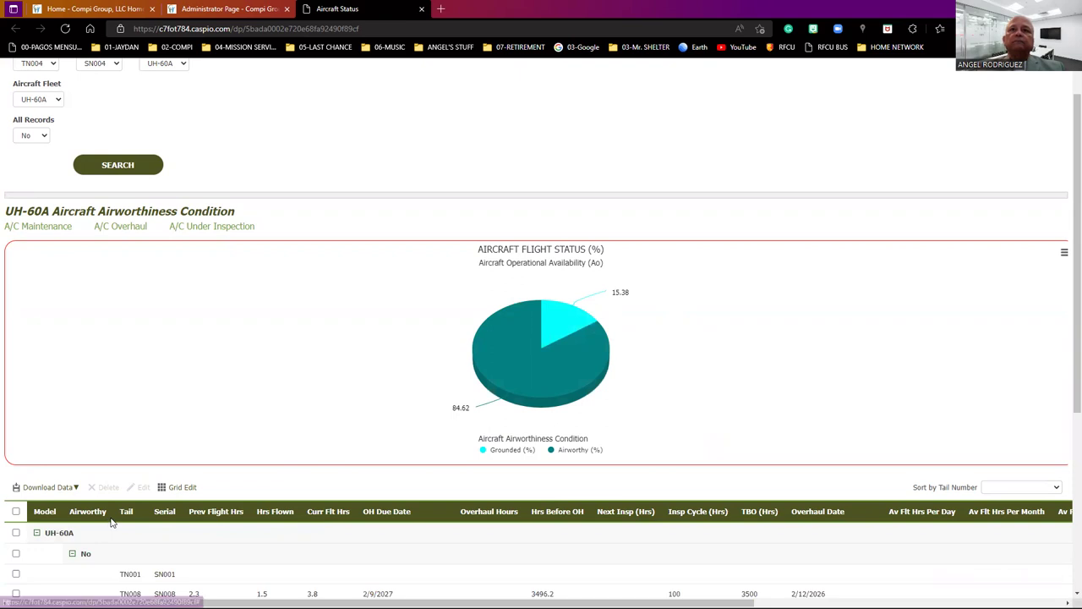
{"action": "scroll", "coordinate": [110, 522], "scroll_direction": "down", "scroll_amount": 3}
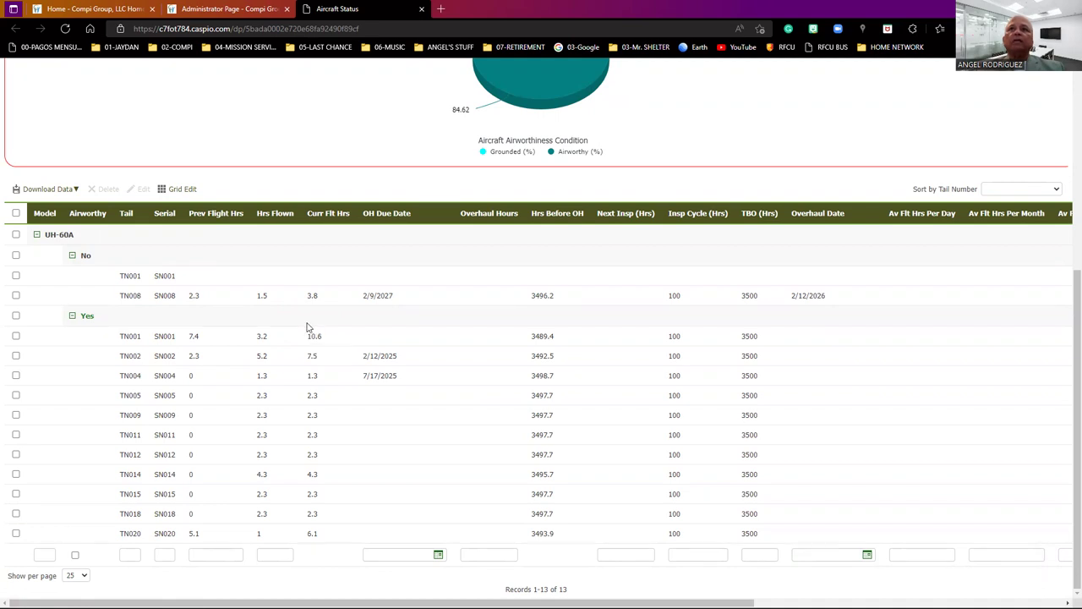
Switch the records table to grid editing and set the previous flight hours of aircraft TN008 to 3.8.
{"action": "left_click", "coordinate": [183, 189]}
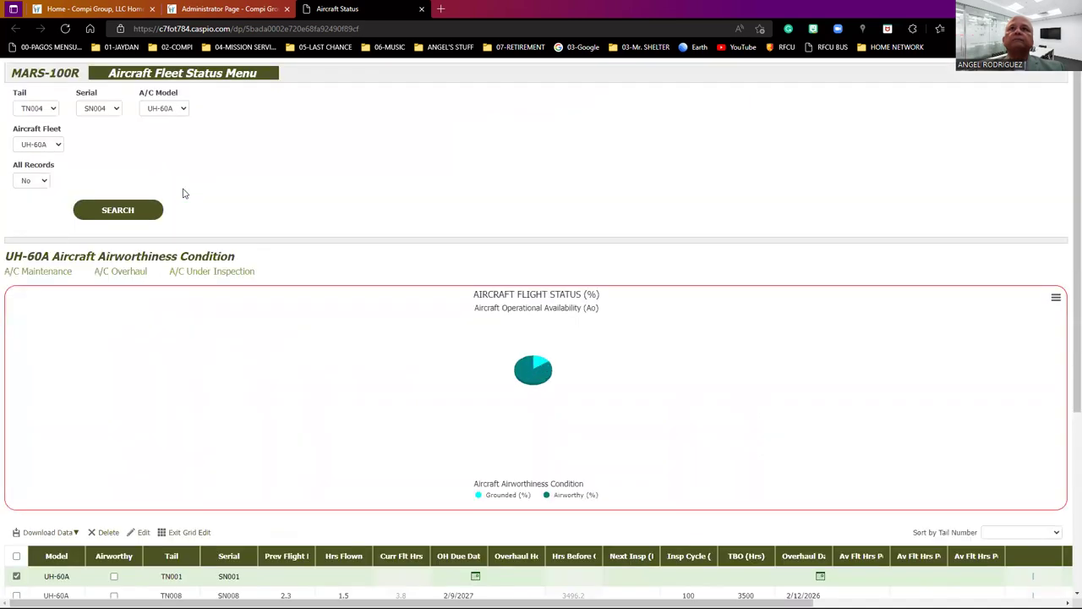
{"action": "scroll", "coordinate": [230, 302], "scroll_direction": "down", "scroll_amount": 3}
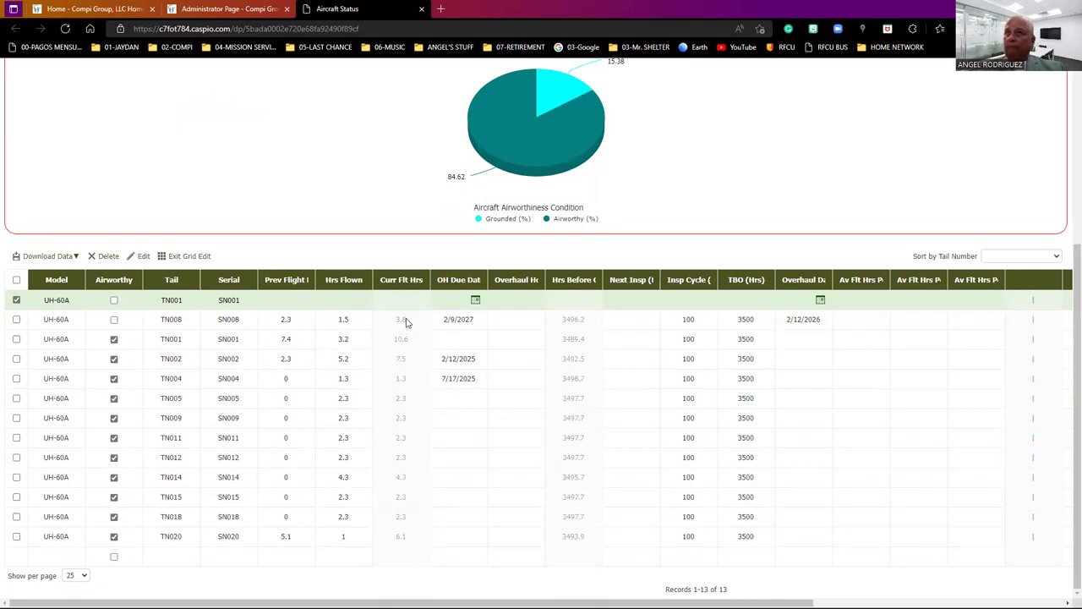
{"action": "left_click", "coordinate": [300, 321]}
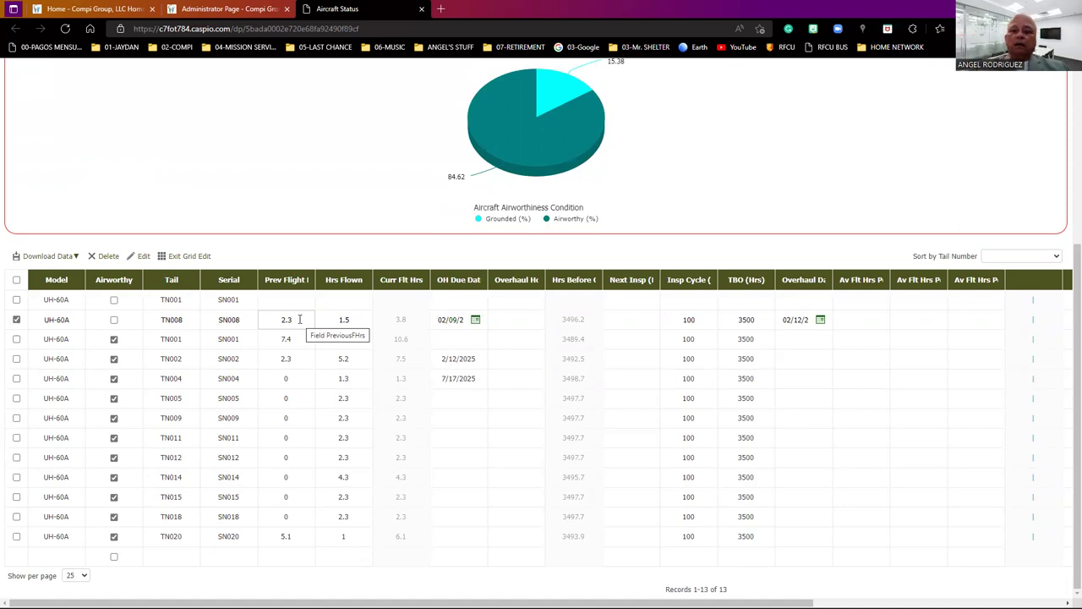
{"action": "key", "text": "BackSpace"}
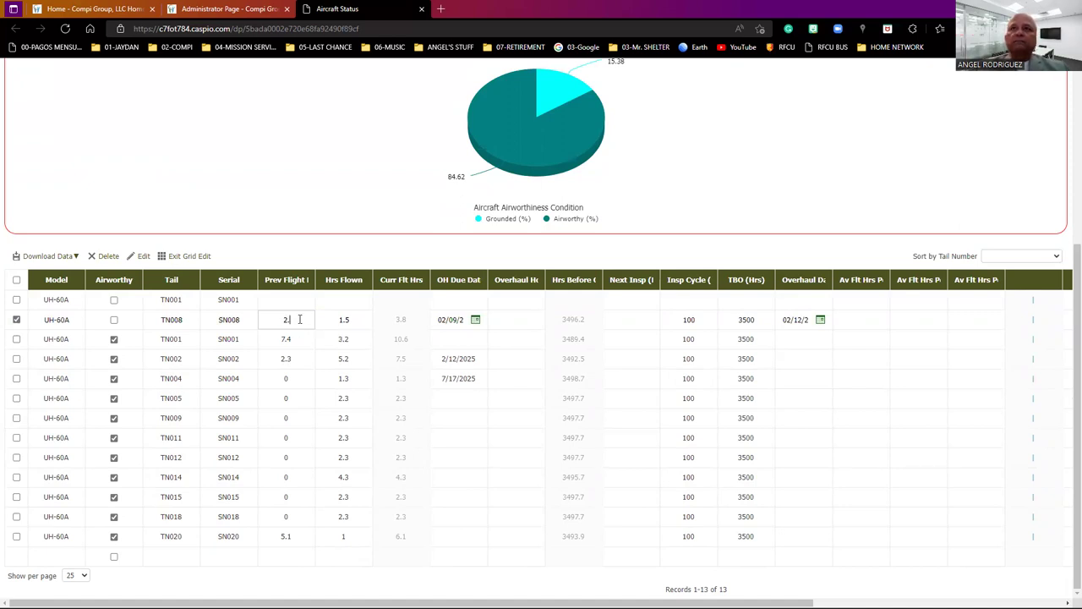
{"action": "type", "text": "3.8"}
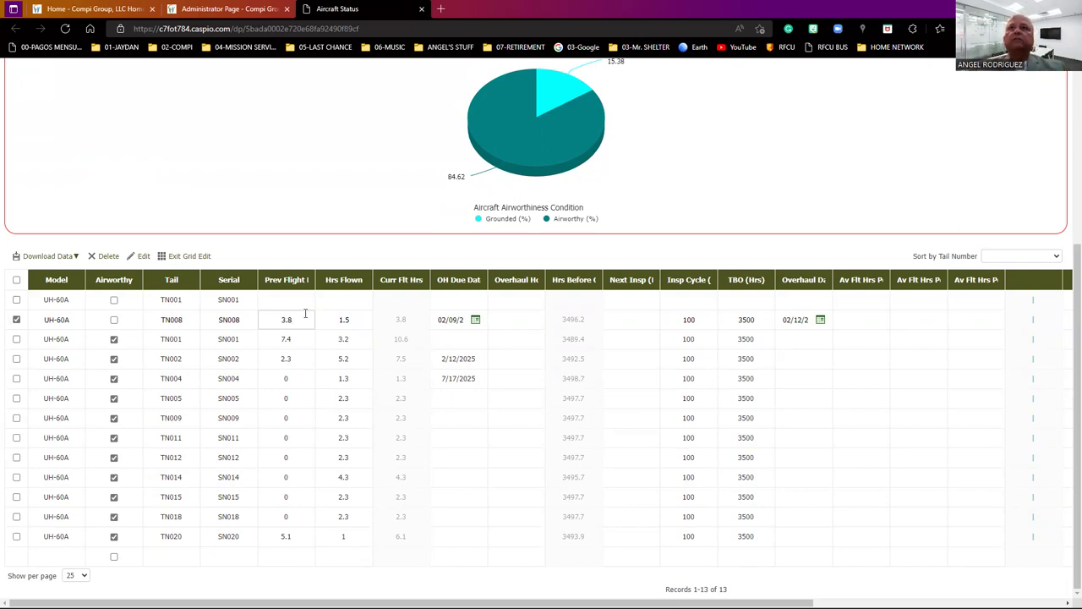
Set the hours flown of aircraft TN008 to 2.2 and commit the row.
{"action": "key", "text": "Tab"}
{"action": "key", "text": "BackSpace"}
{"action": "key", "text": "BackSpace"}
{"action": "key", "text": "BackSpace"}
{"action": "type", "text": "2.2"}
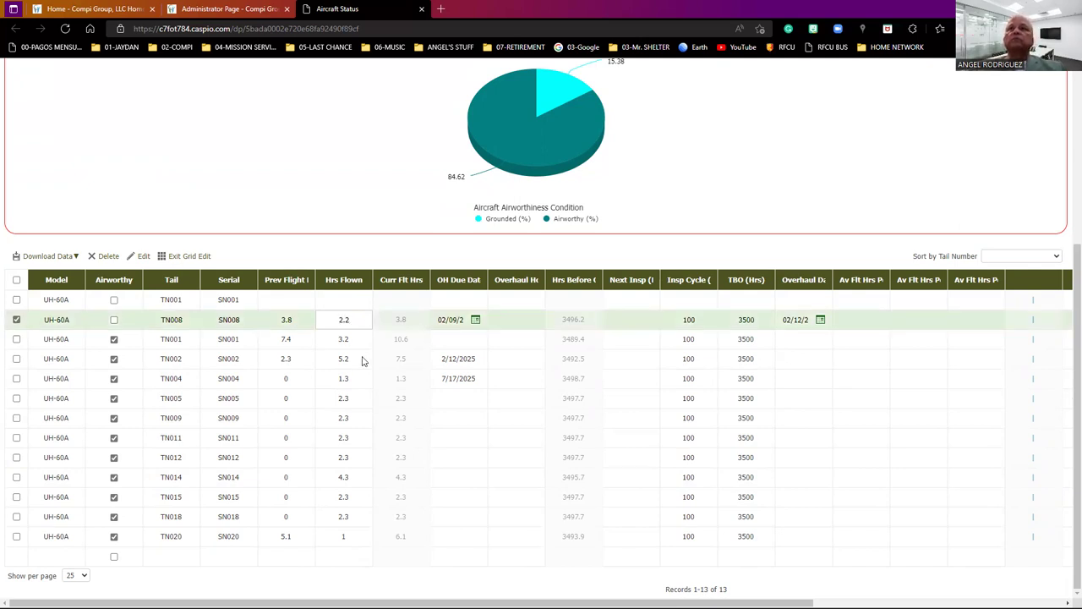
{"action": "left_click", "coordinate": [276, 357]}
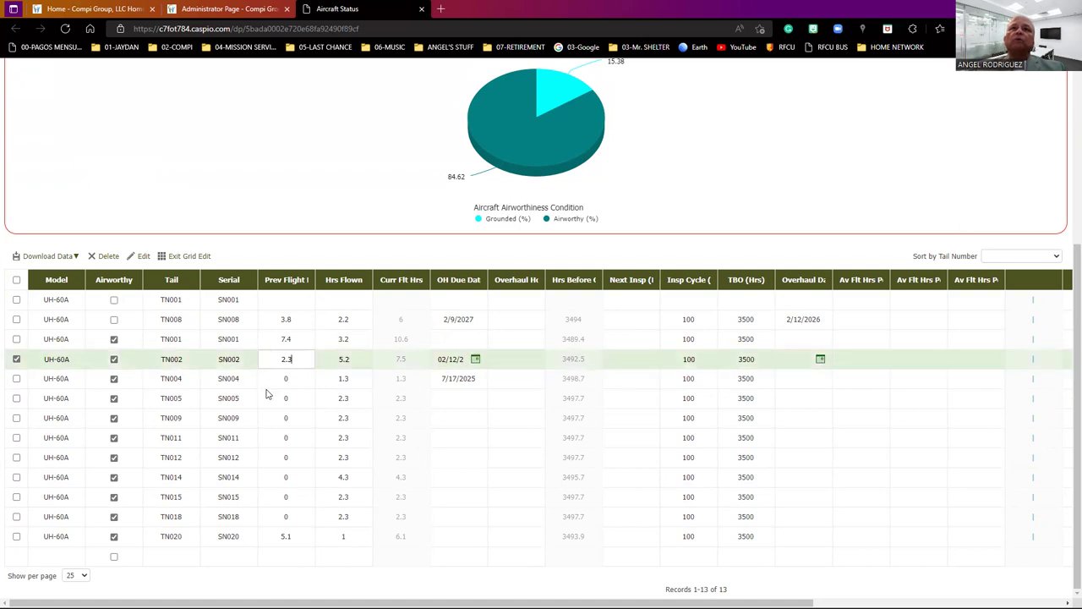
Try toggling the airworthy status of TN008 and the TN001 record without flight hours on and back off.
{"action": "left_click", "coordinate": [113, 319]}
{"action": "left_click", "coordinate": [113, 319]}
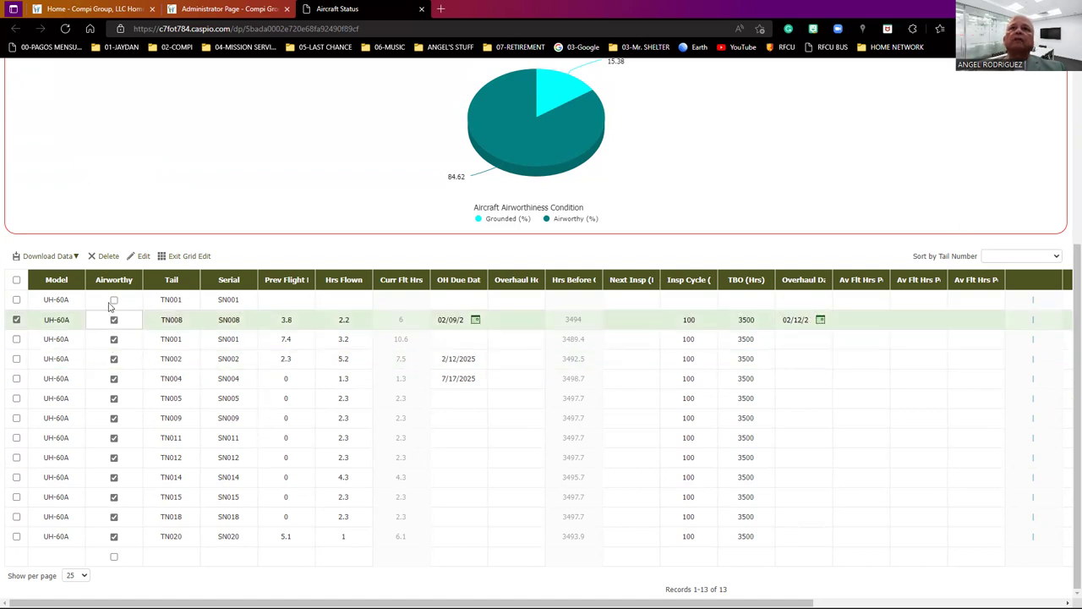
{"action": "left_click", "coordinate": [114, 320]}
{"action": "left_click", "coordinate": [113, 300]}
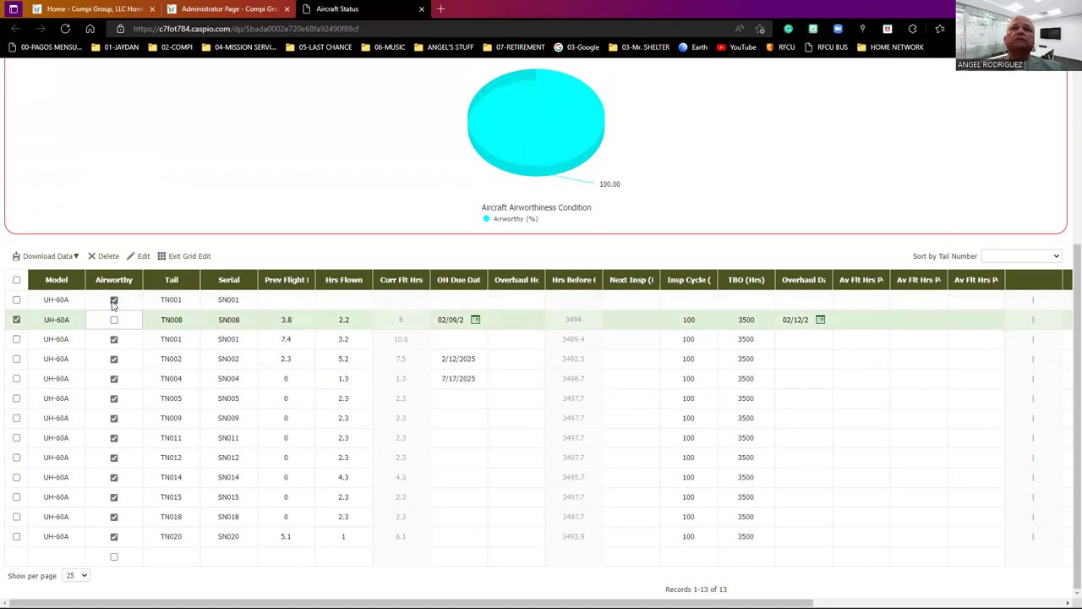
{"action": "left_click", "coordinate": [114, 301]}
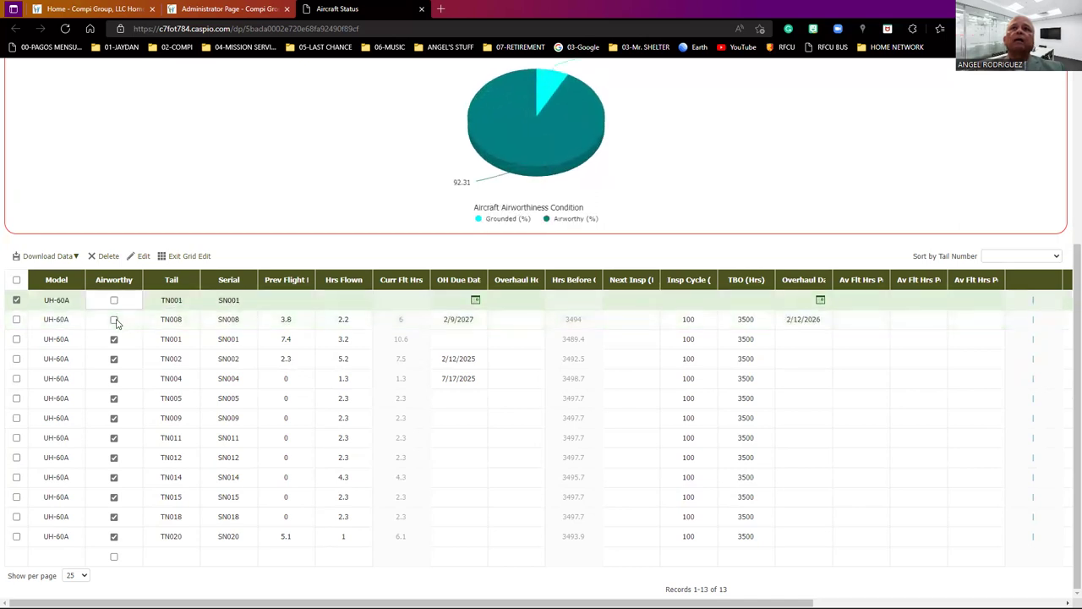
{"action": "left_click", "coordinate": [114, 320]}
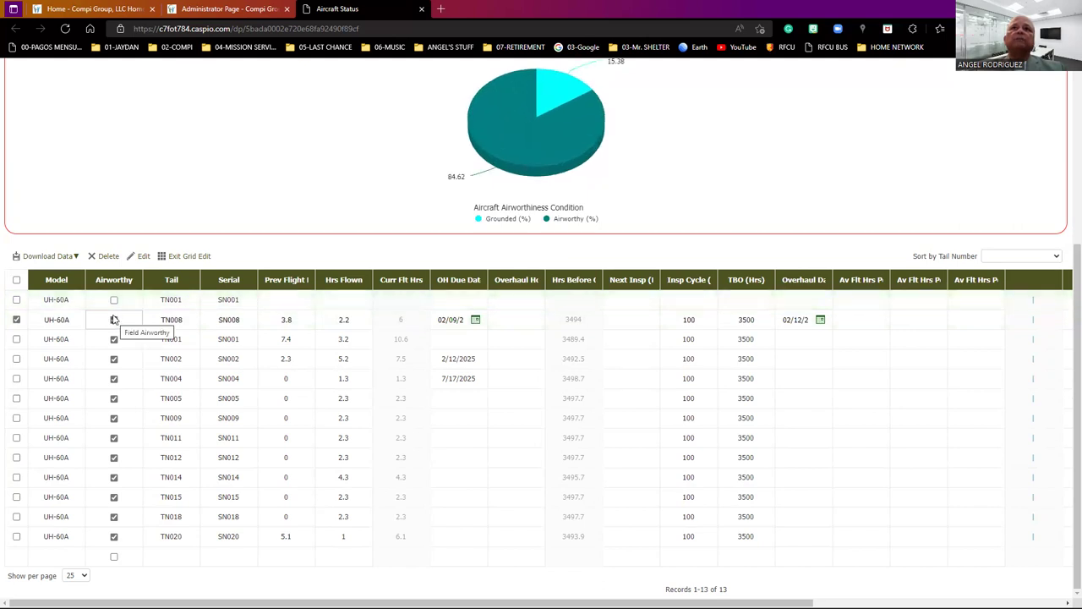
{"action": "left_click", "coordinate": [114, 321]}
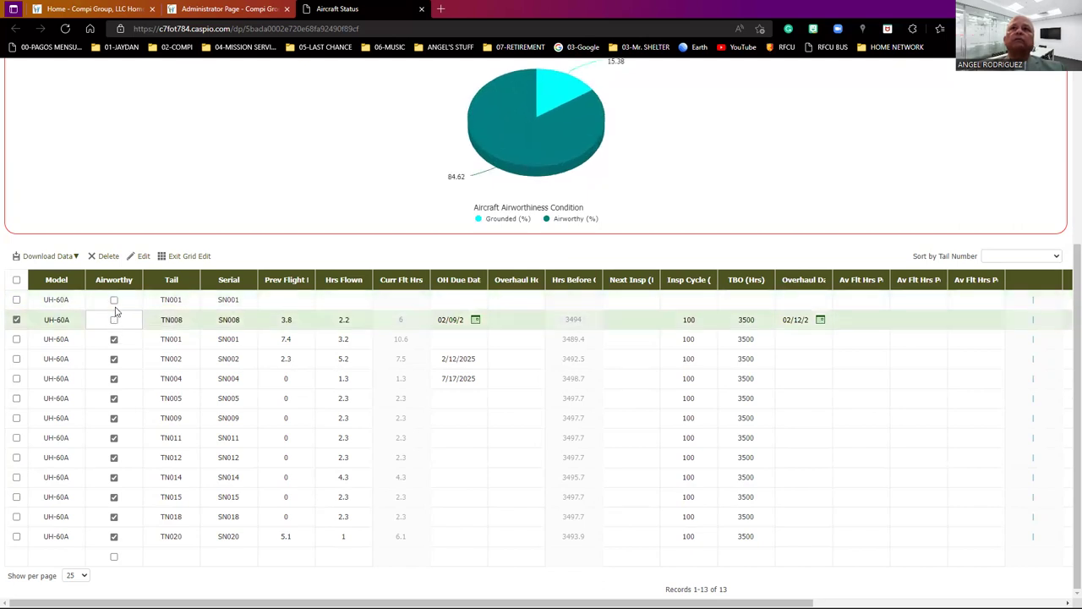
Mark the TN001 record without flight hours and aircraft TN008 as airworthy.
{"action": "left_click", "coordinate": [115, 301]}
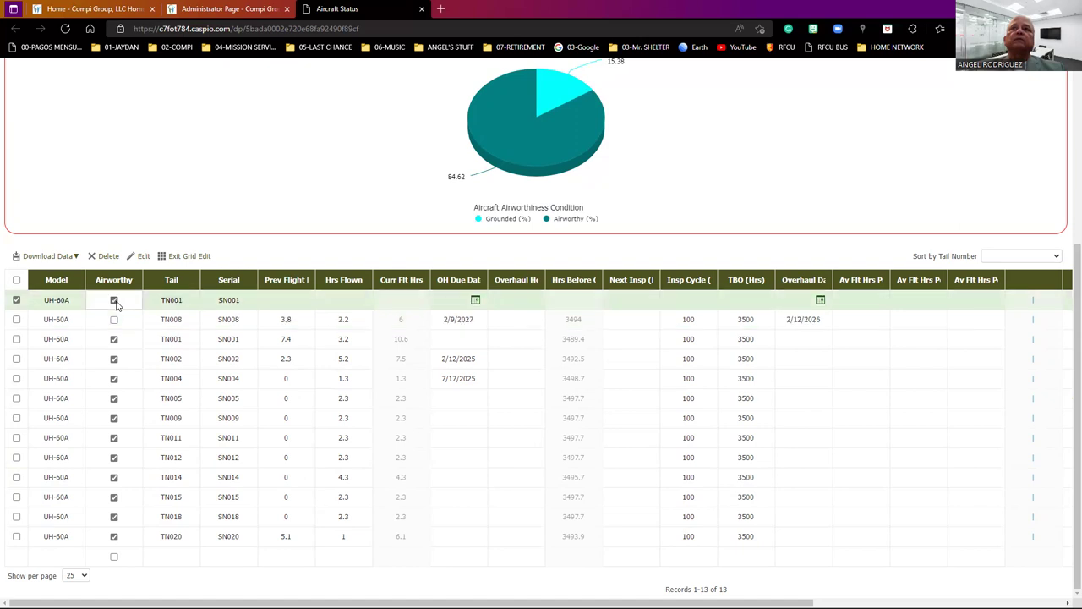
{"action": "left_click", "coordinate": [114, 322]}
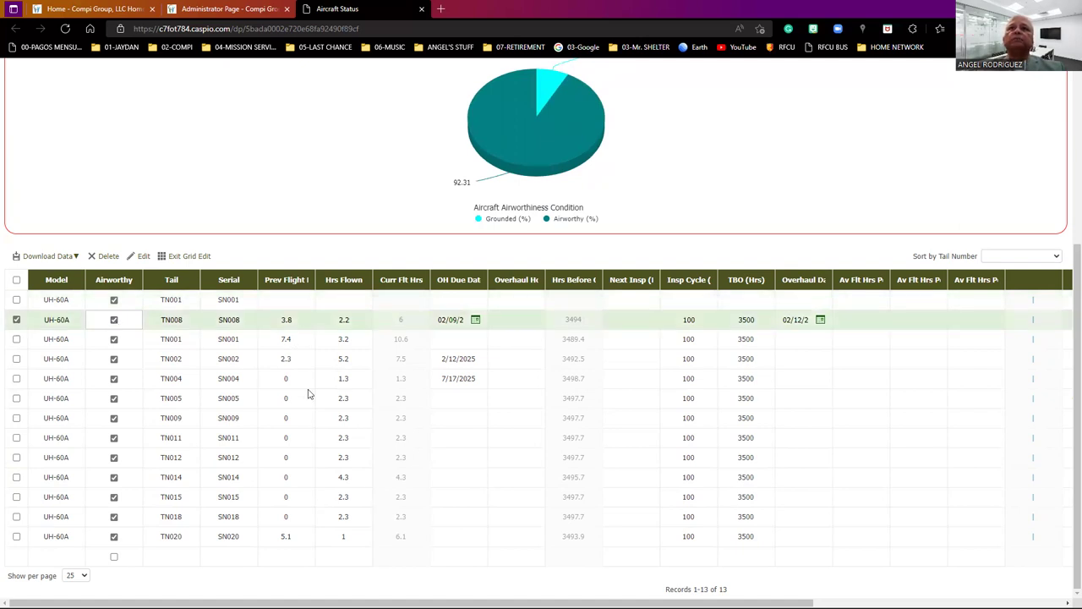
Widen the Hrs Before OH and Insp Cycle (Hrs) columns so their full headings fit.
{"action": "left_click_drag", "start_coordinate": [406, 602], "coordinate": [657, 602]}
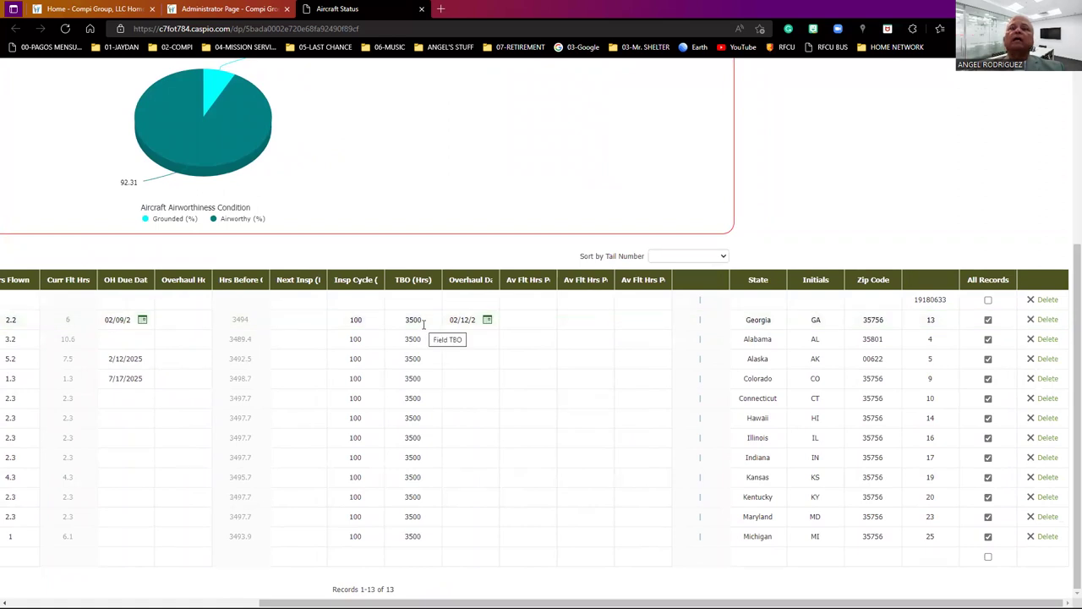
{"action": "left_click_drag", "start_coordinate": [274, 282], "coordinate": [311, 274]}
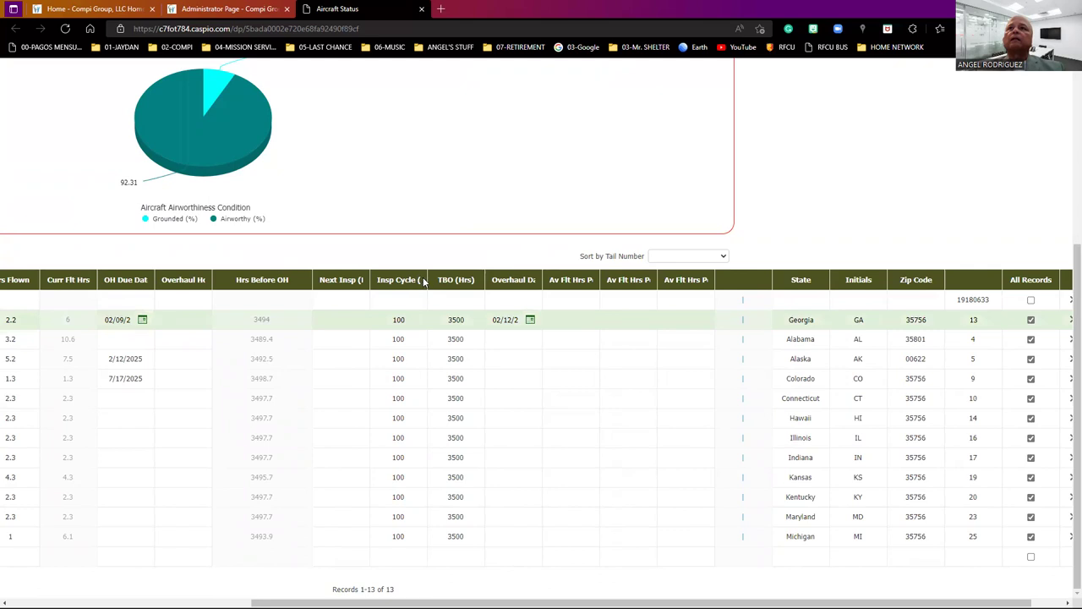
{"action": "left_click_drag", "start_coordinate": [428, 282], "coordinate": [473, 281]}
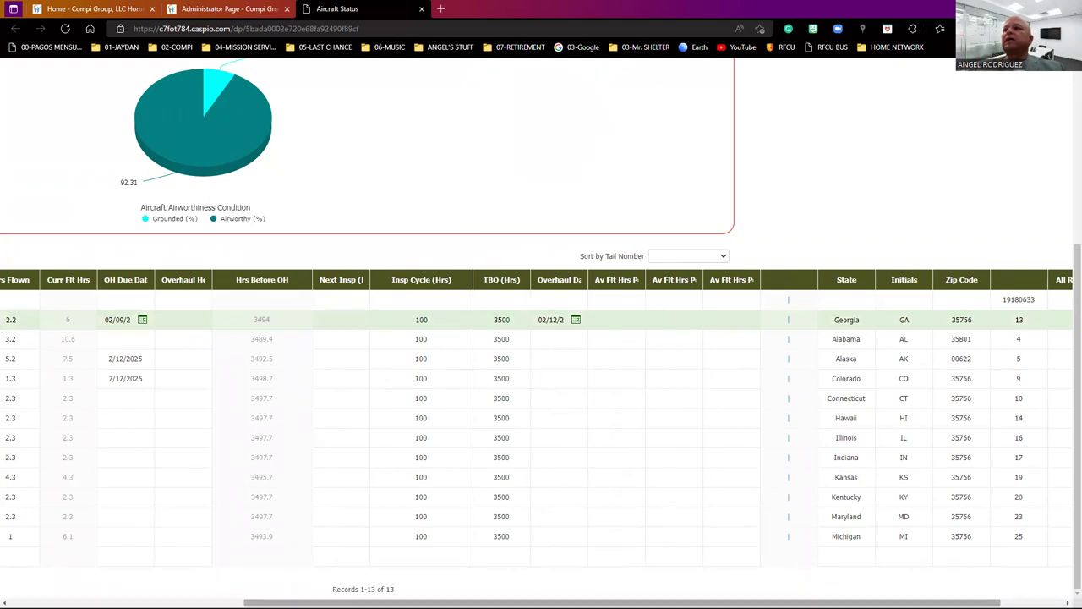
Review the remaining columns from State to All Records, and exit grid editing to refresh the fleet page.
{"action": "scroll", "coordinate": [811, 579], "scroll_direction": "right", "scroll_amount": 2}
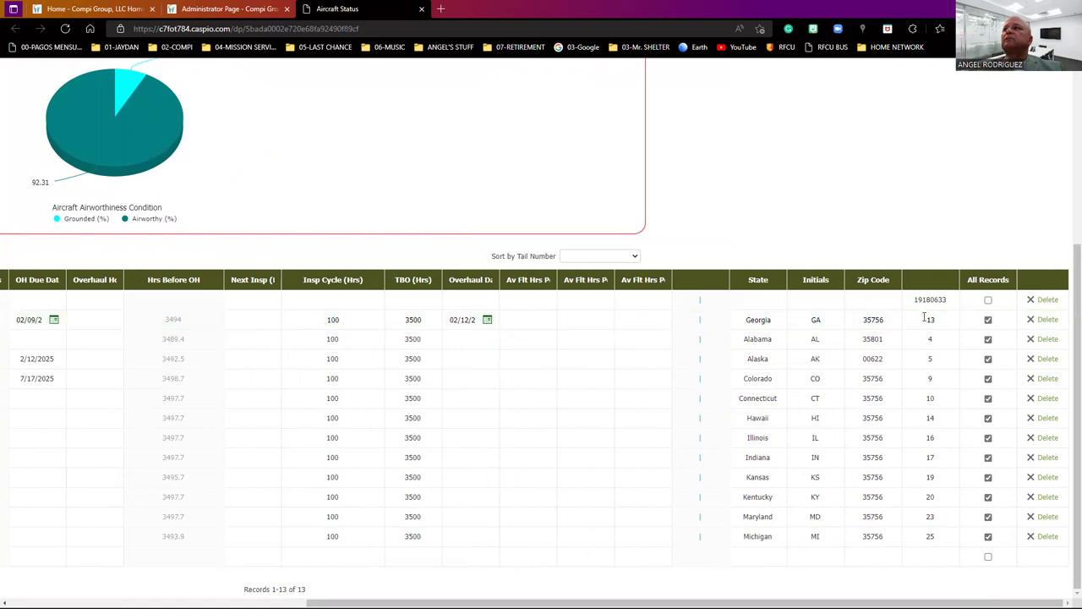
{"action": "left_click", "coordinate": [989, 323]}
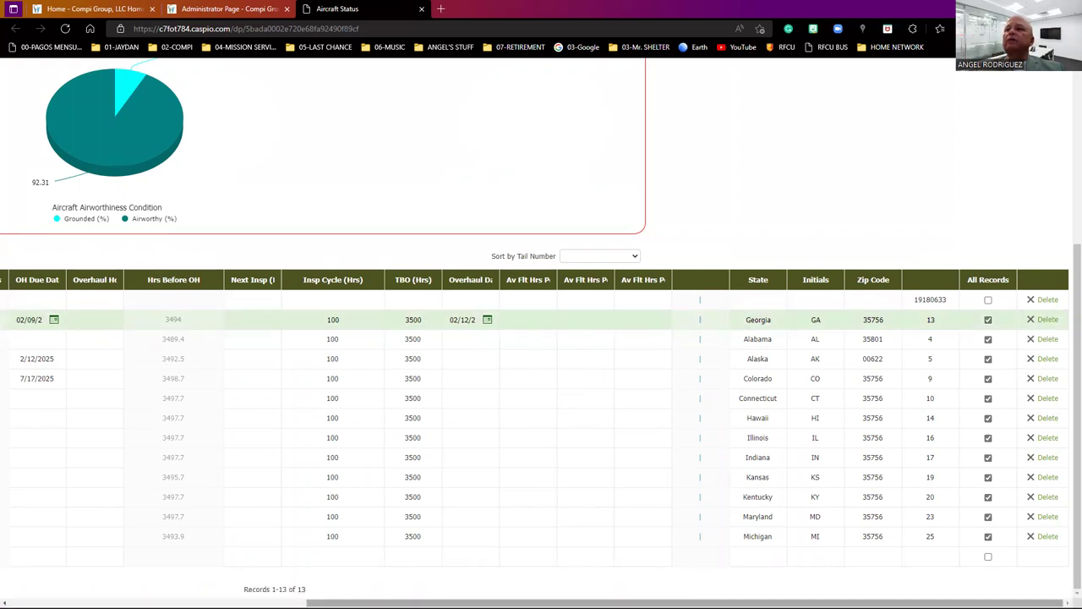
{"action": "scroll", "coordinate": [288, 374], "scroll_direction": "left", "scroll_amount": 5}
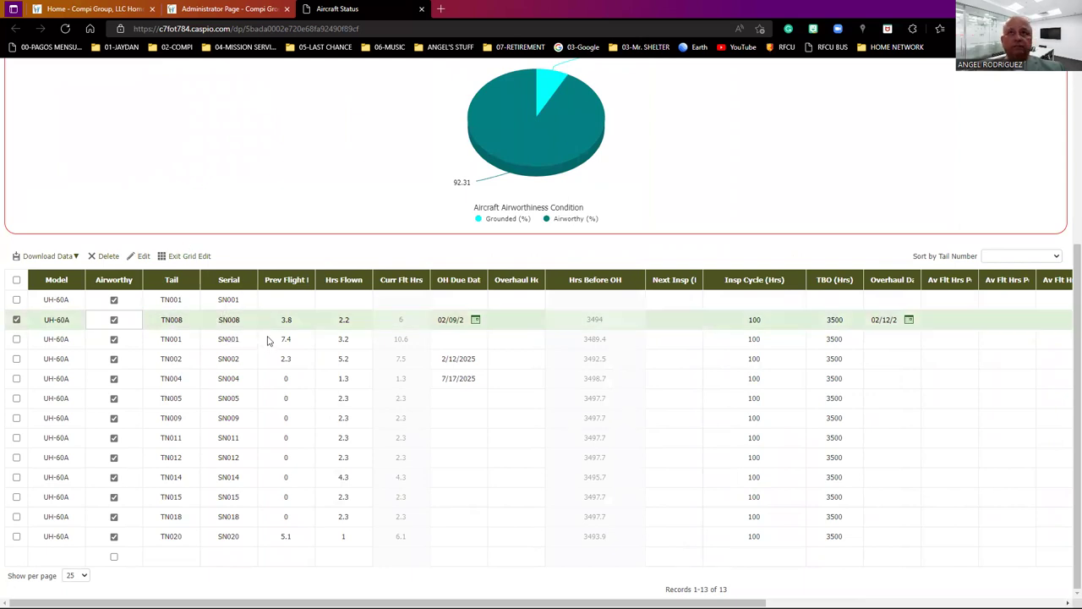
{"action": "left_click", "coordinate": [192, 258]}
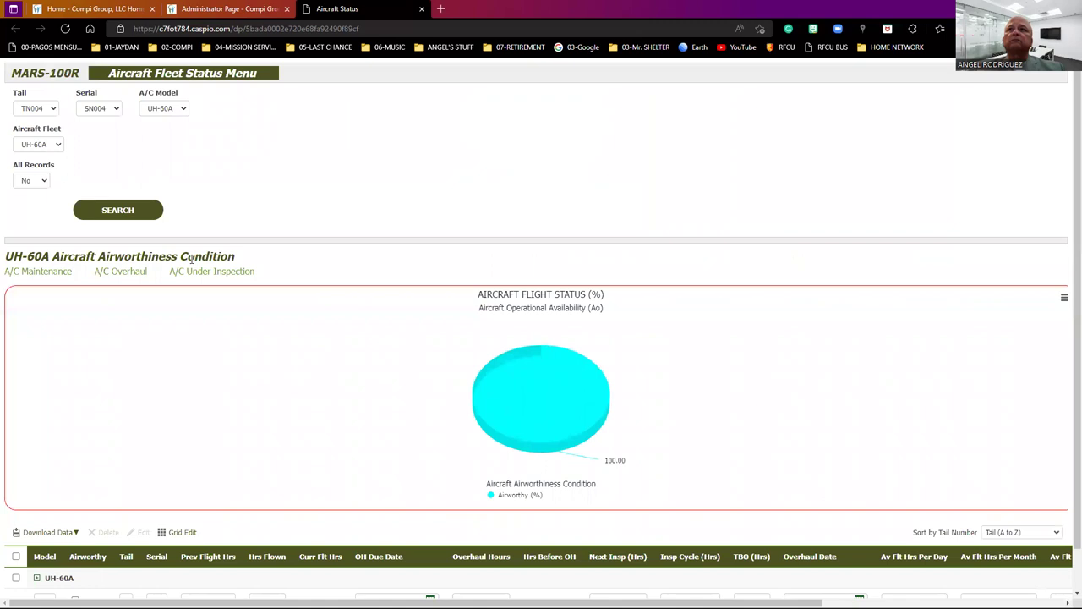
{"action": "scroll", "coordinate": [192, 262], "scroll_direction": "down", "scroll_amount": 1}
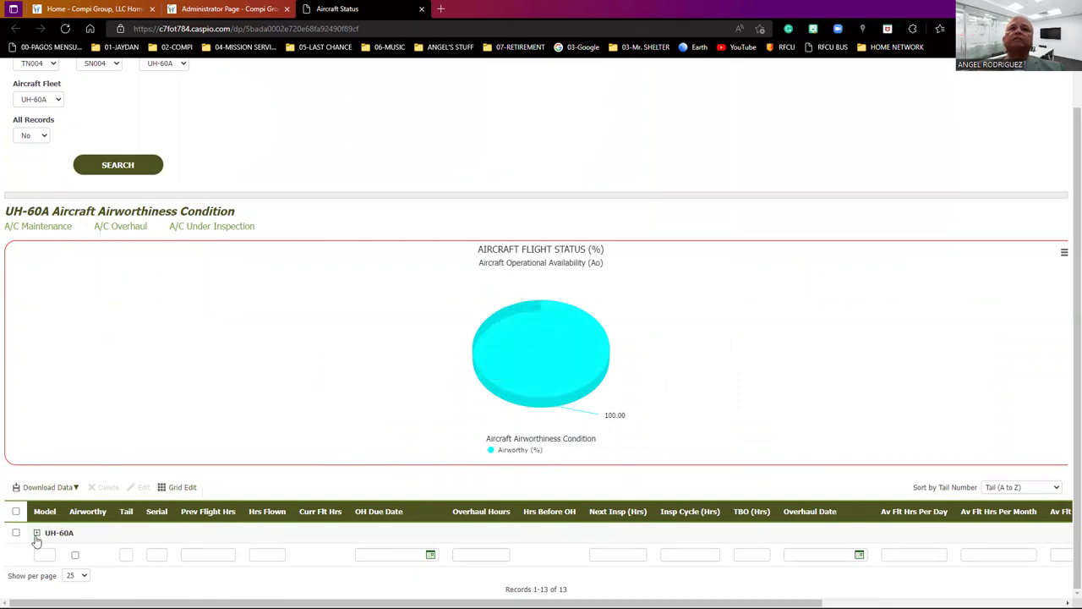
Reopen grid editing and clear the airworthy status of TN002, TN008 and the TN001 record with 7.4 previous flight hours.
{"action": "left_click", "coordinate": [182, 488]}
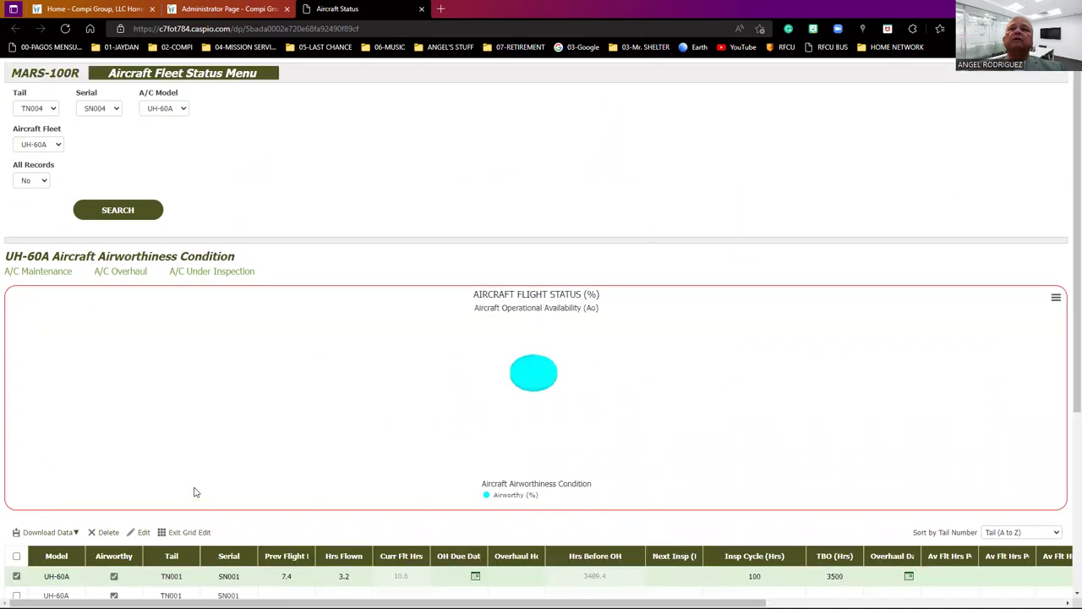
{"action": "scroll", "coordinate": [190, 493], "scroll_direction": "down", "scroll_amount": 3}
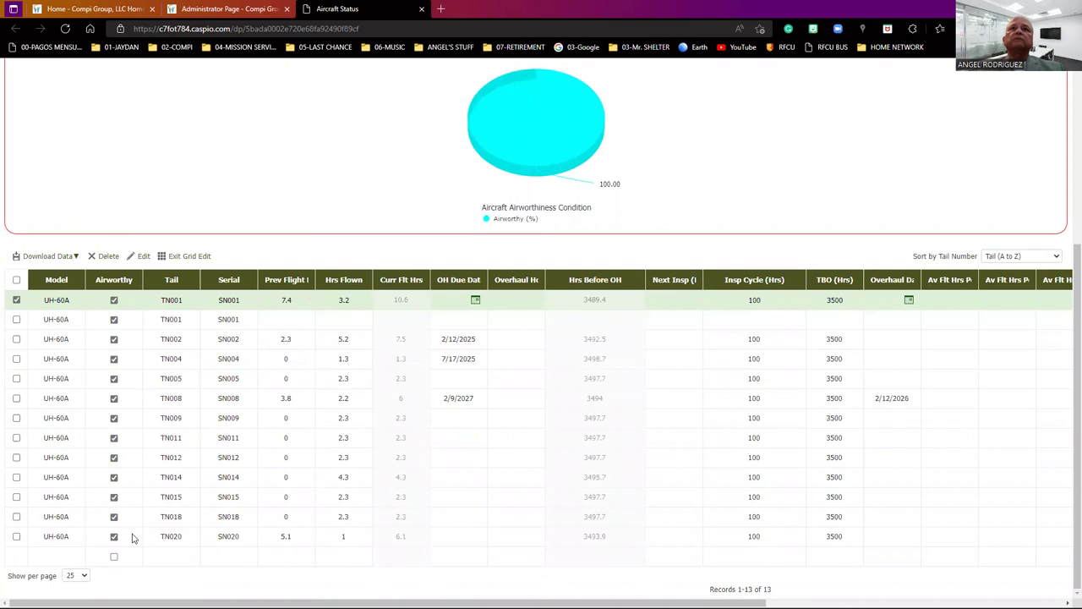
{"action": "left_click", "coordinate": [114, 301]}
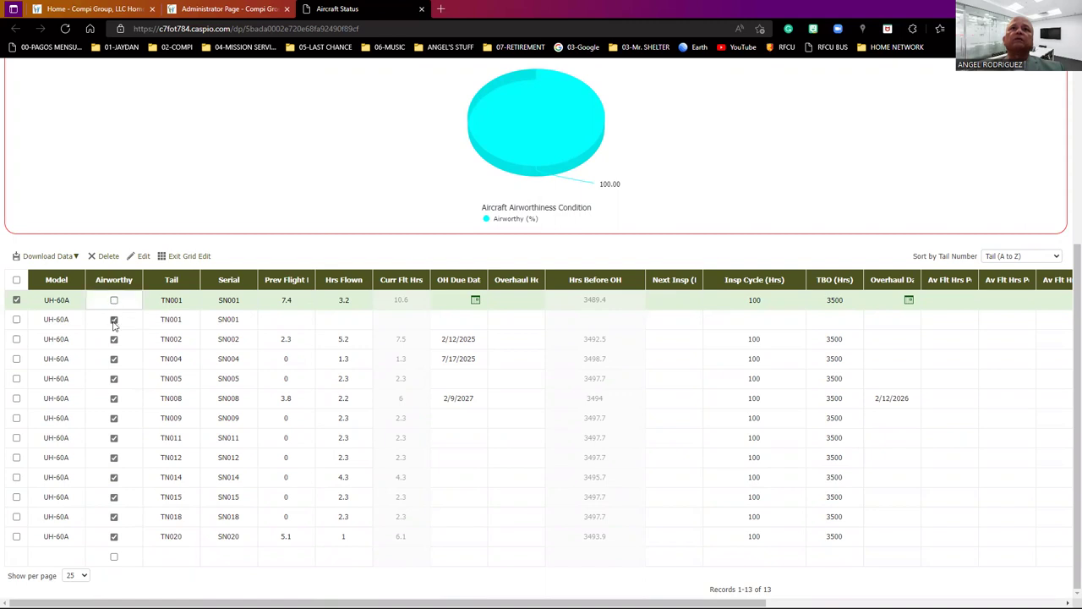
{"action": "left_click", "coordinate": [114, 340]}
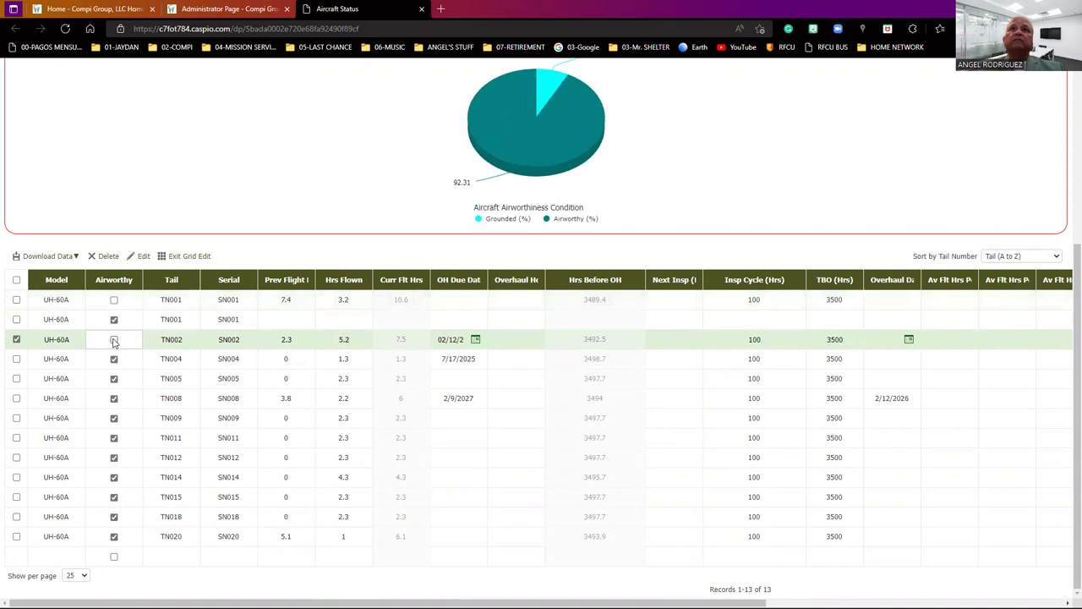
{"action": "left_click", "coordinate": [114, 399]}
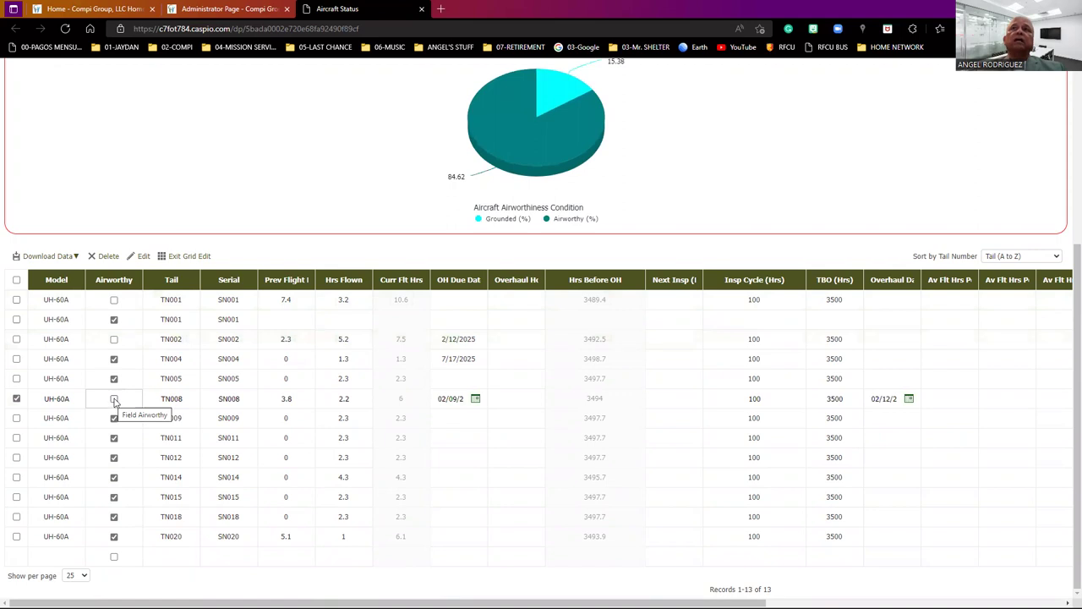
Review the aircraft flight status chart and the data download formats, and exit grid editing to refresh the fleet page.
{"action": "scroll", "coordinate": [114, 401], "scroll_direction": "up", "scroll_amount": 2}
{"action": "mouse_move", "coordinate": [513, 291]}
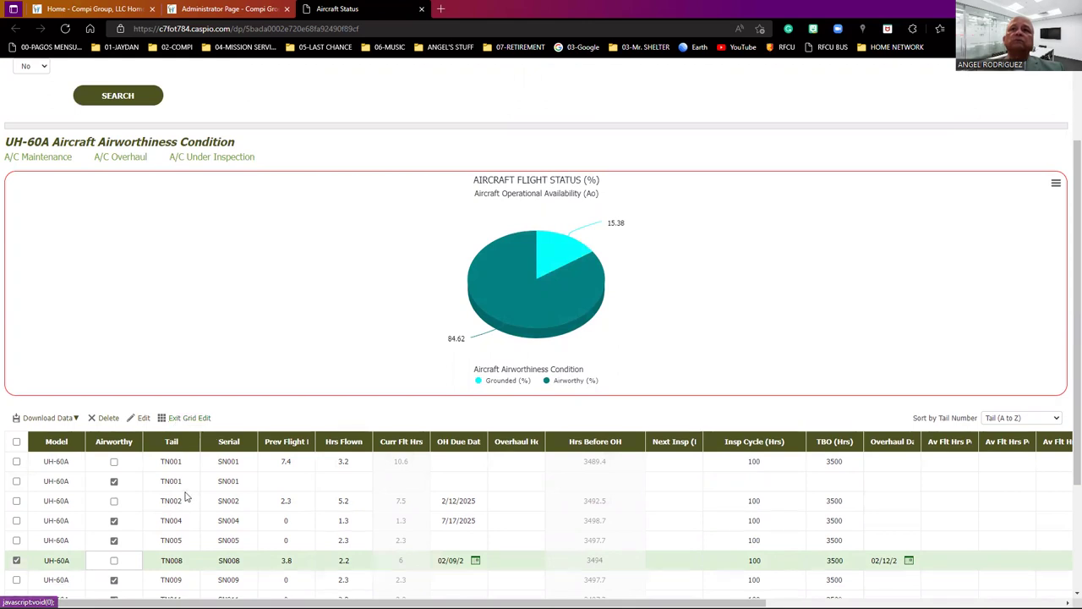
{"action": "scroll", "coordinate": [186, 498], "scroll_direction": "down", "scroll_amount": 2}
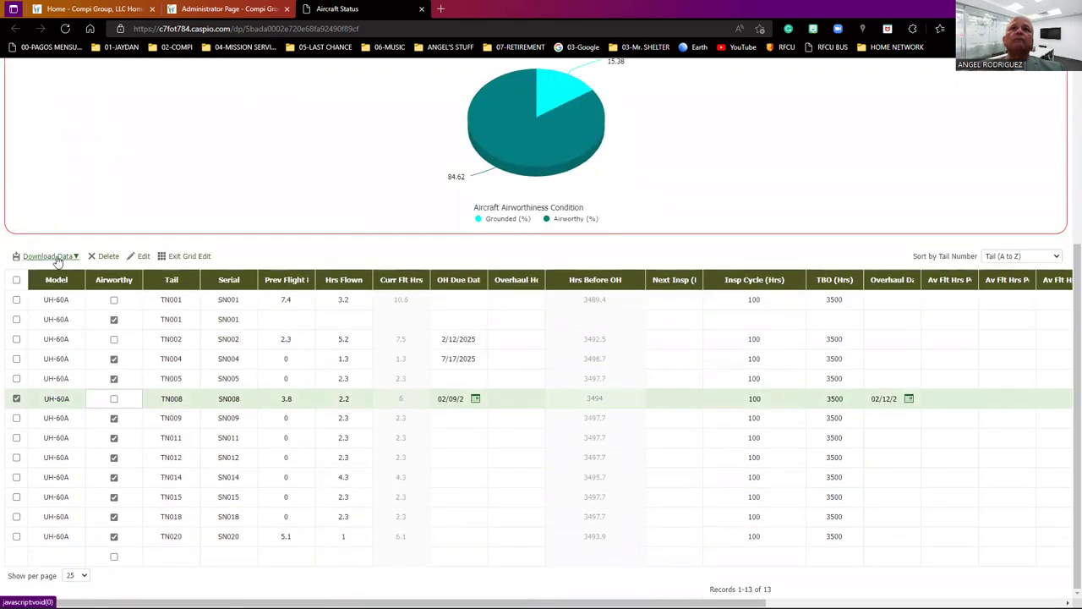
{"action": "left_click", "coordinate": [56, 258]}
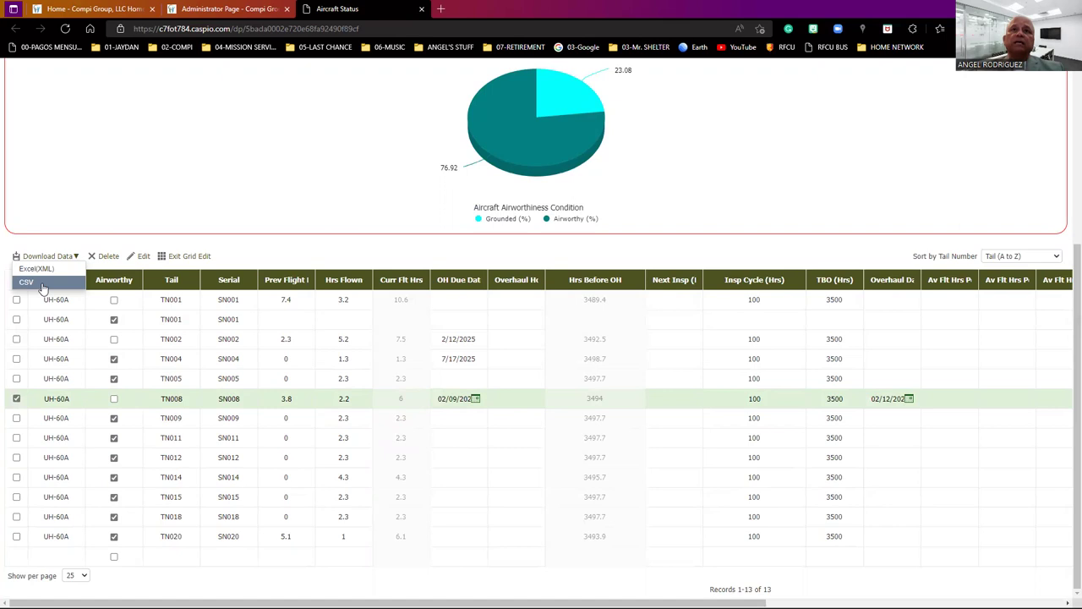
{"action": "left_click", "coordinate": [199, 257]}
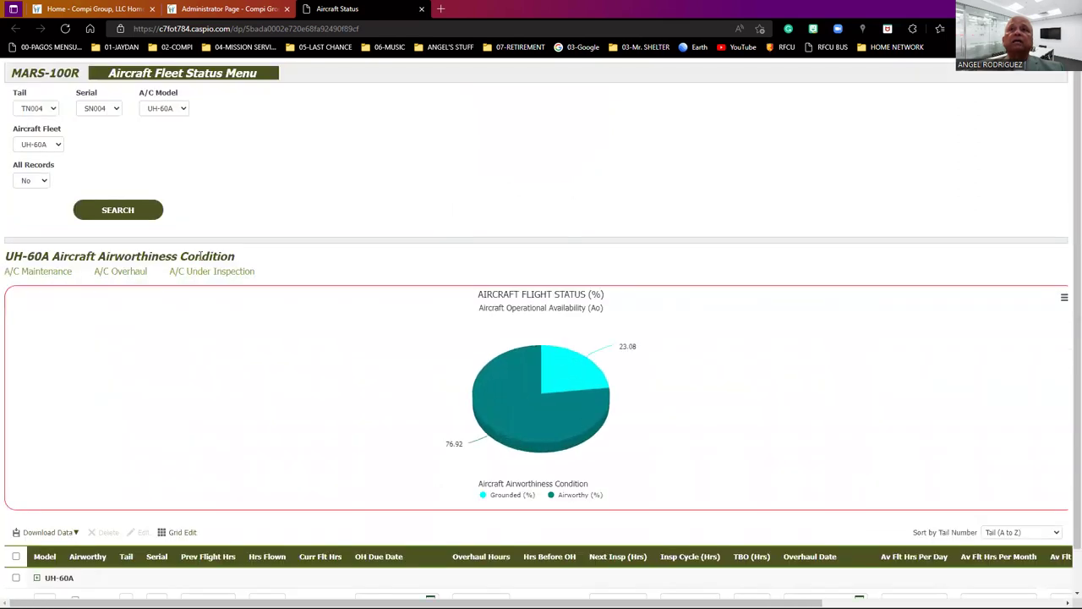
Expand the UH-60A group, view the details of the non-airworthy TN001 aircraft in Alabama, and return to the fleet report.
{"action": "scroll", "coordinate": [323, 528], "scroll_direction": "down", "scroll_amount": 1}
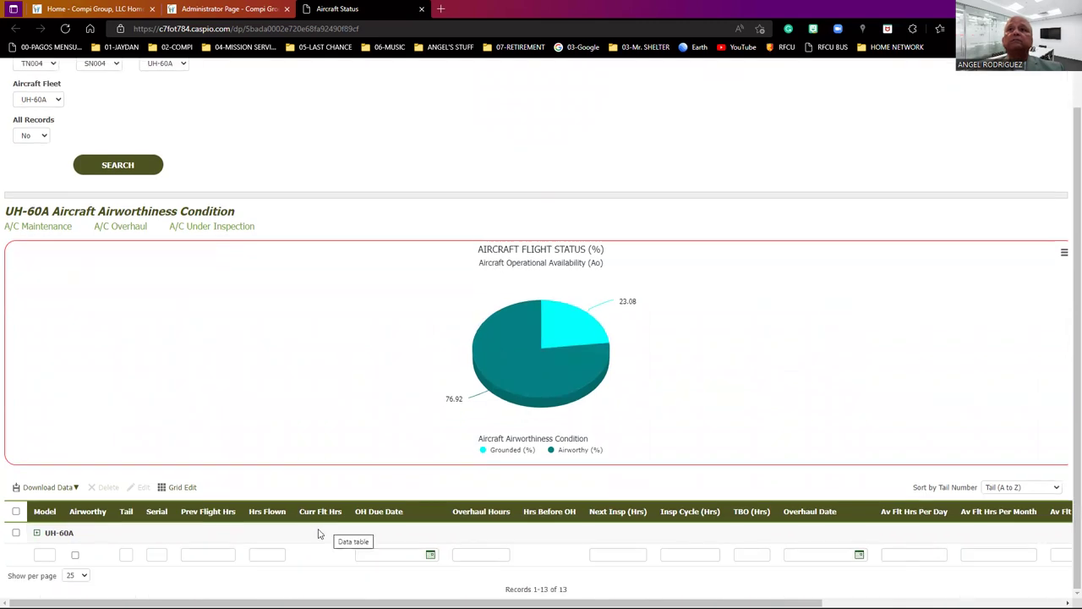
{"action": "left_click", "coordinate": [38, 535]}
{"action": "scroll", "coordinate": [227, 584], "scroll_direction": "down", "scroll_amount": 3}
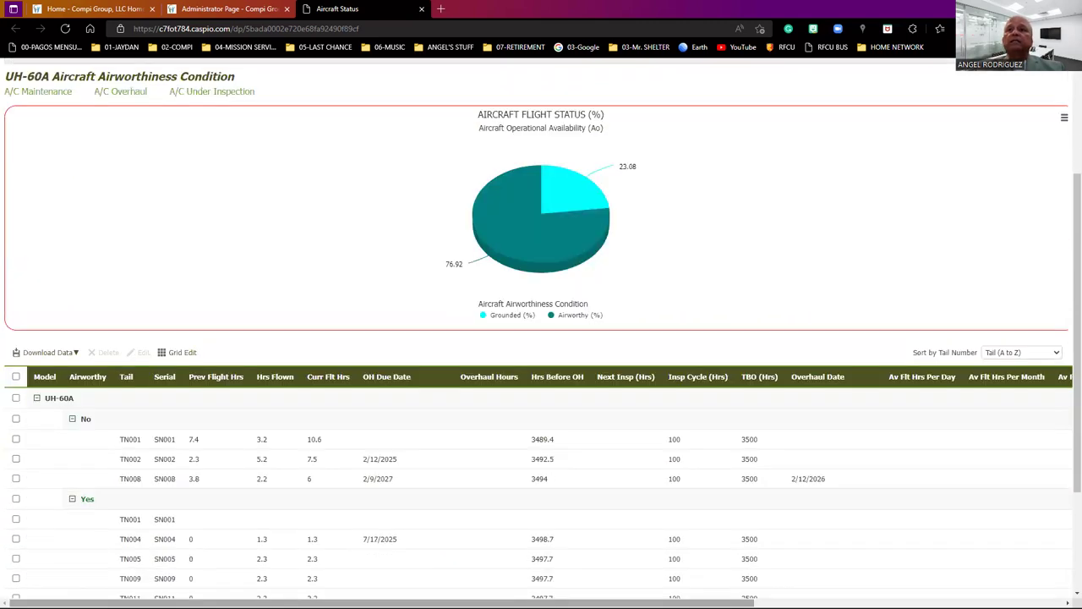
{"action": "scroll", "coordinate": [541, 603], "scroll_direction": "right", "scroll_amount": 5}
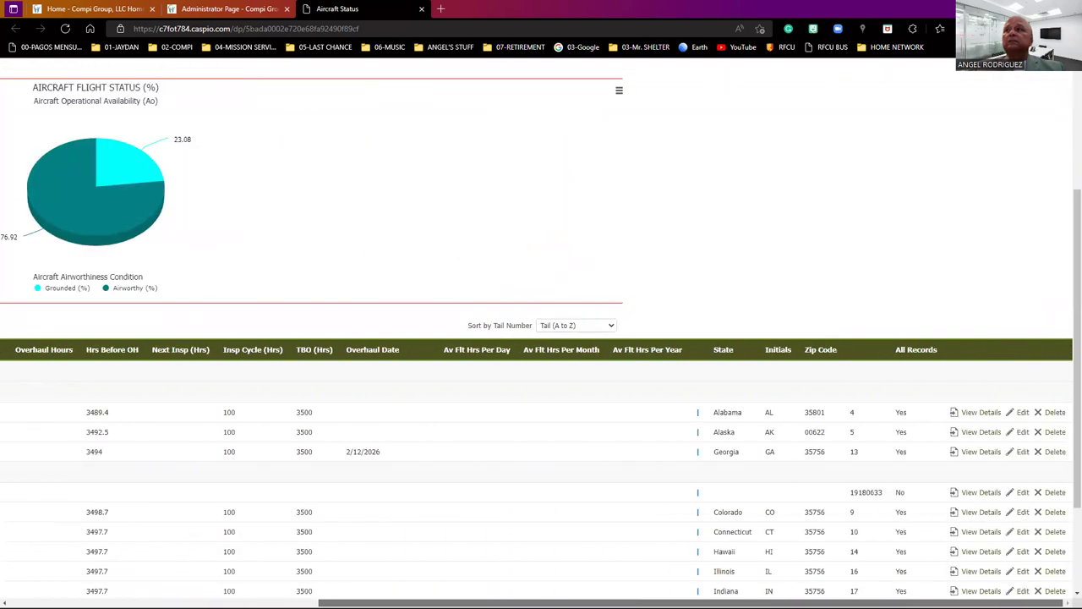
{"action": "left_click", "coordinate": [981, 415]}
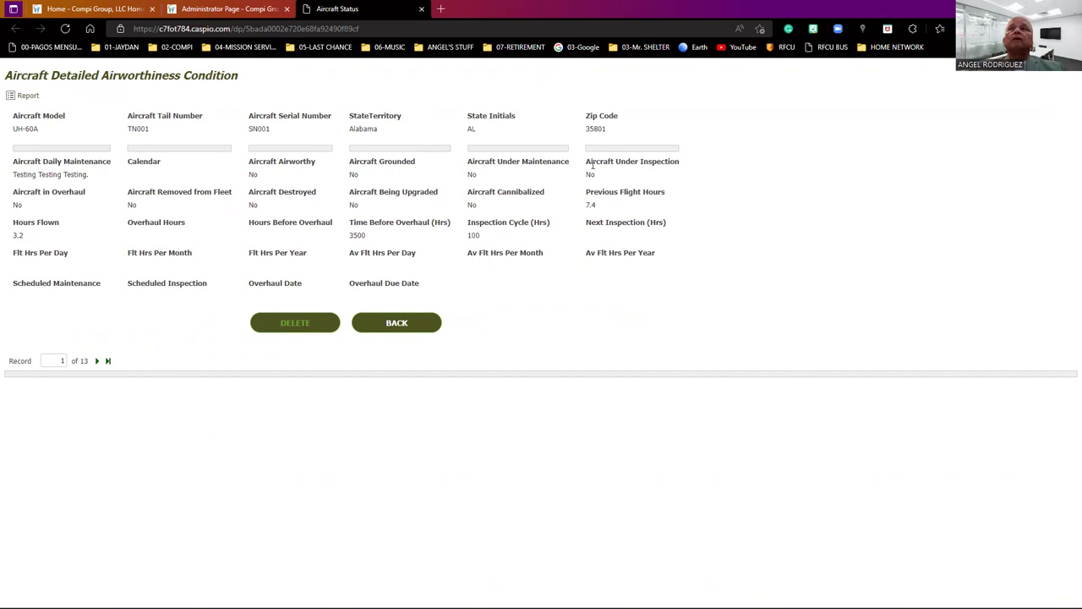
{"action": "left_click", "coordinate": [27, 95]}
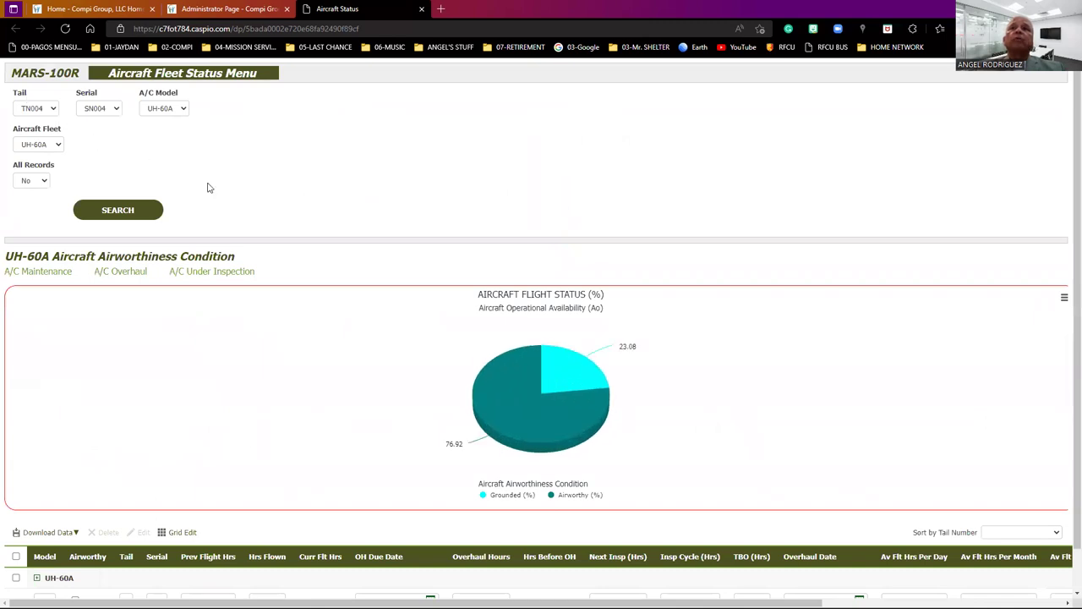
Expand the UH-60A group again and reopen the detailed airworthiness condition of the Alabama TN001 aircraft.
{"action": "scroll", "coordinate": [551, 295], "scroll_direction": "down", "scroll_amount": 1}
{"action": "scroll", "coordinate": [669, 330], "scroll_direction": "up", "scroll_amount": 1}
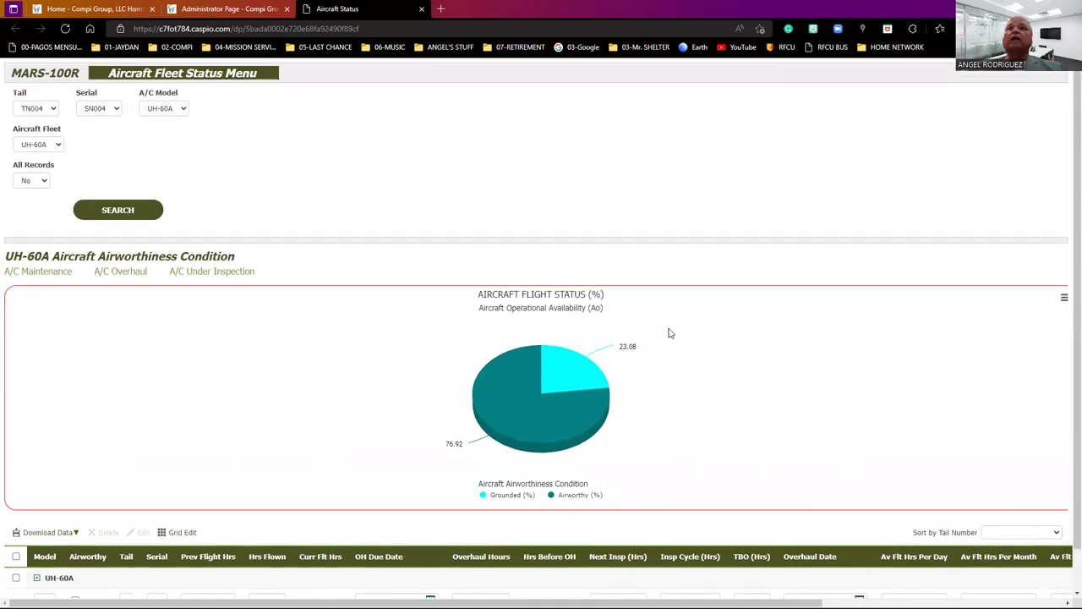
{"action": "scroll", "coordinate": [669, 333], "scroll_direction": "down", "scroll_amount": 1}
{"action": "scroll", "coordinate": [669, 333], "scroll_direction": "up", "scroll_amount": 1}
{"action": "left_click", "coordinate": [36, 582]}
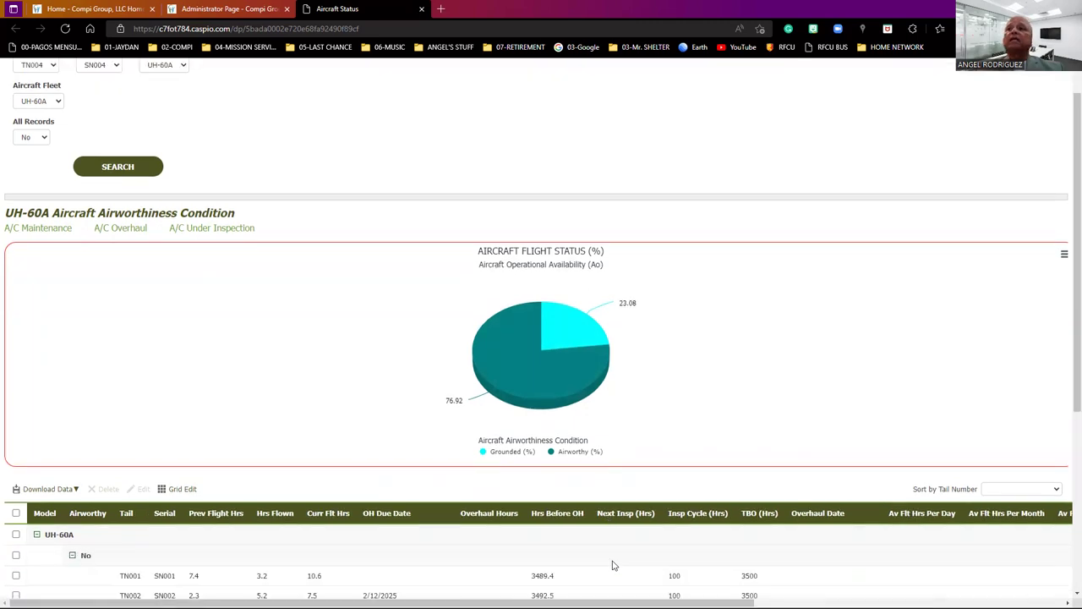
{"action": "scroll", "coordinate": [611, 563], "scroll_direction": "down", "scroll_amount": 7}
{"action": "scroll", "coordinate": [949, 536], "scroll_direction": "right", "scroll_amount": 5}
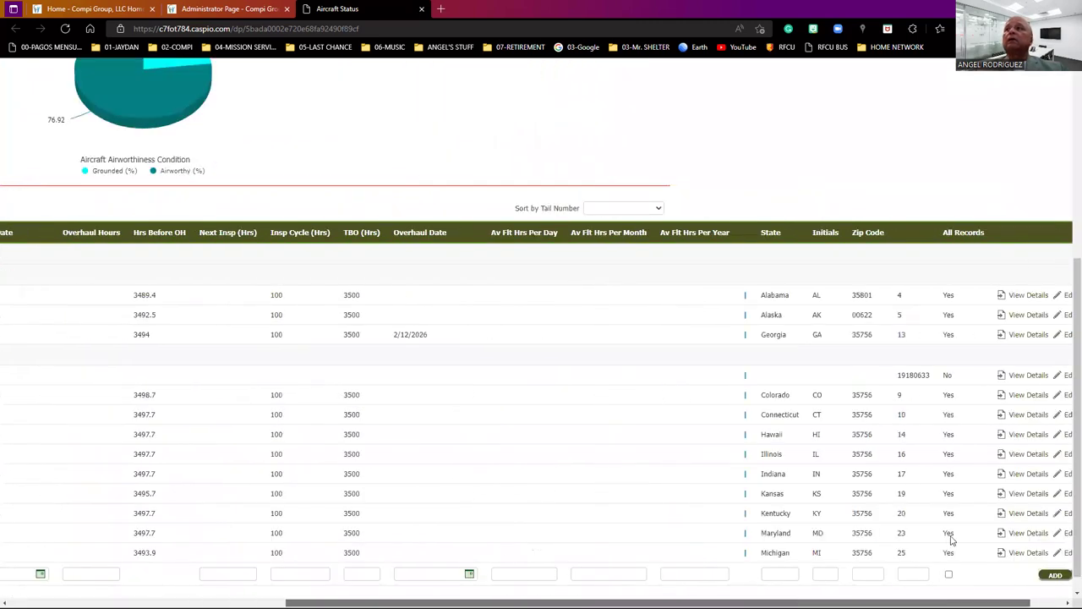
{"action": "left_click", "coordinate": [1021, 296]}
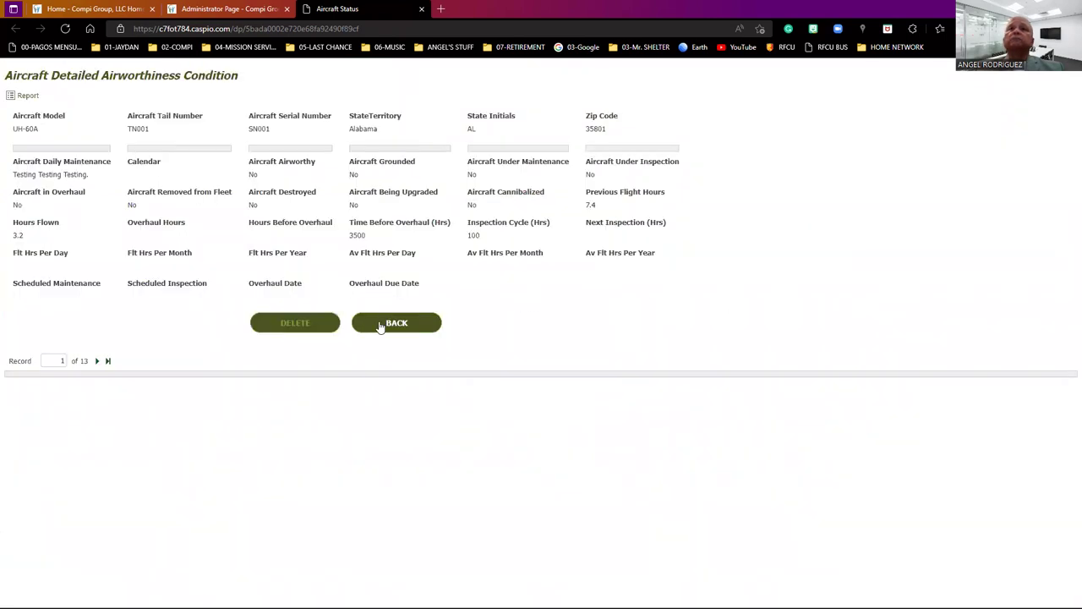
Page through the detail records of TN002 and TN008, and return to the fleet report.
{"action": "left_click", "coordinate": [97, 362]}
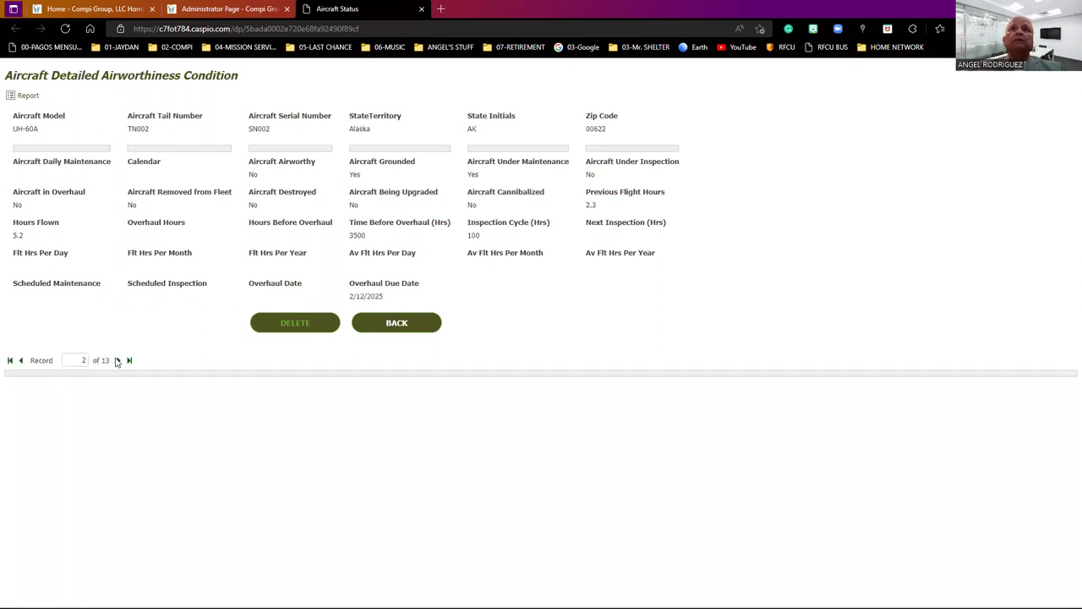
{"action": "left_click", "coordinate": [118, 361]}
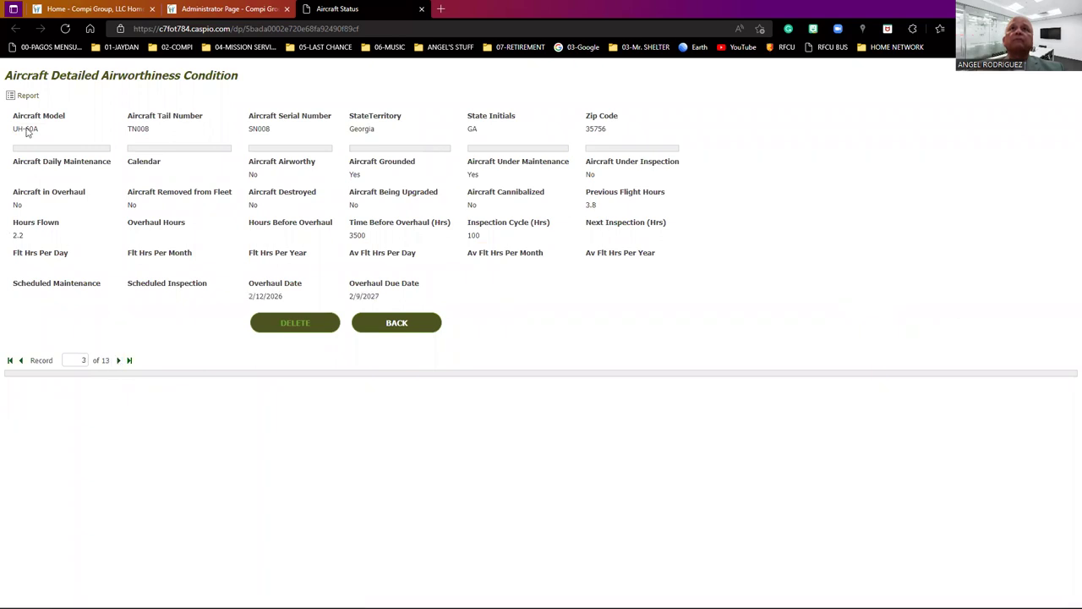
{"action": "left_click", "coordinate": [18, 96]}
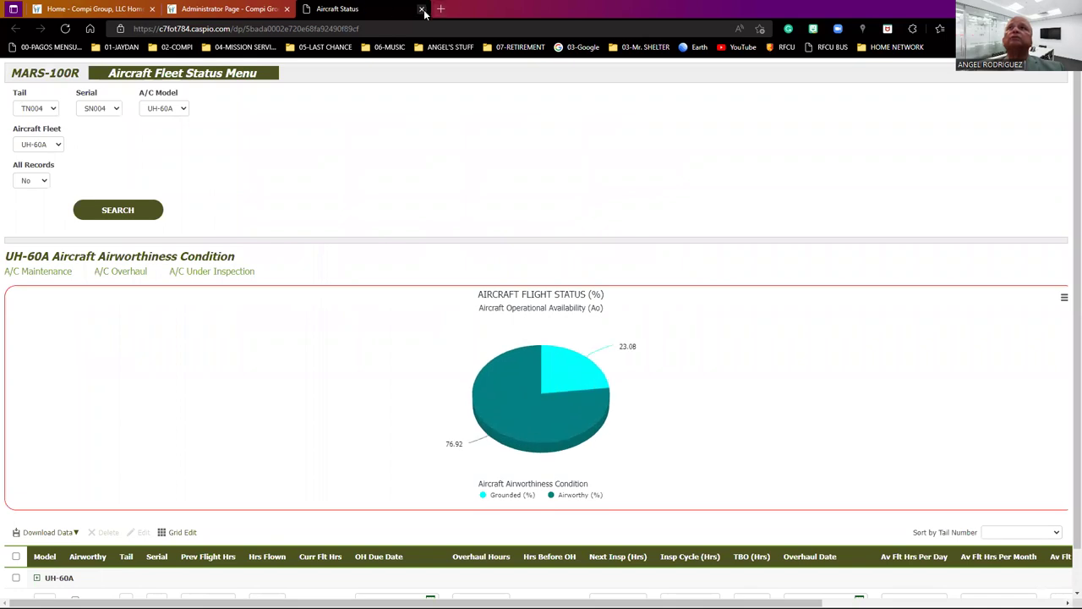
Close the Aircraft Status page, open the Daily Maintenance Log, and search for model UH-60L, tail number TN006, serial number SN006.
{"action": "left_click", "coordinate": [422, 9]}
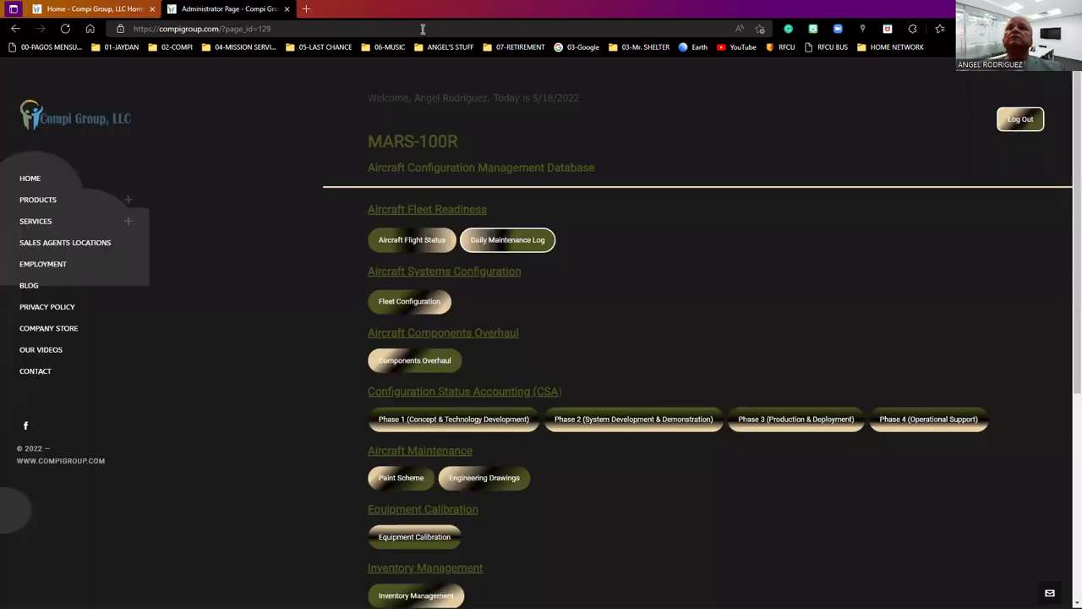
{"action": "left_click", "coordinate": [504, 242]}
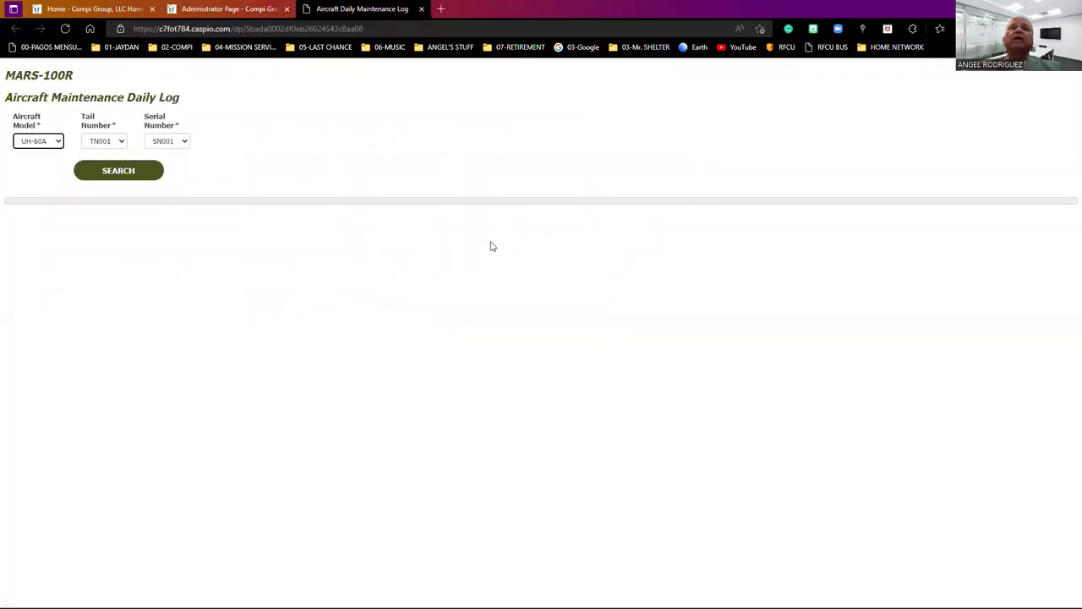
{"action": "left_click", "coordinate": [60, 143]}
{"action": "left_click", "coordinate": [48, 166]}
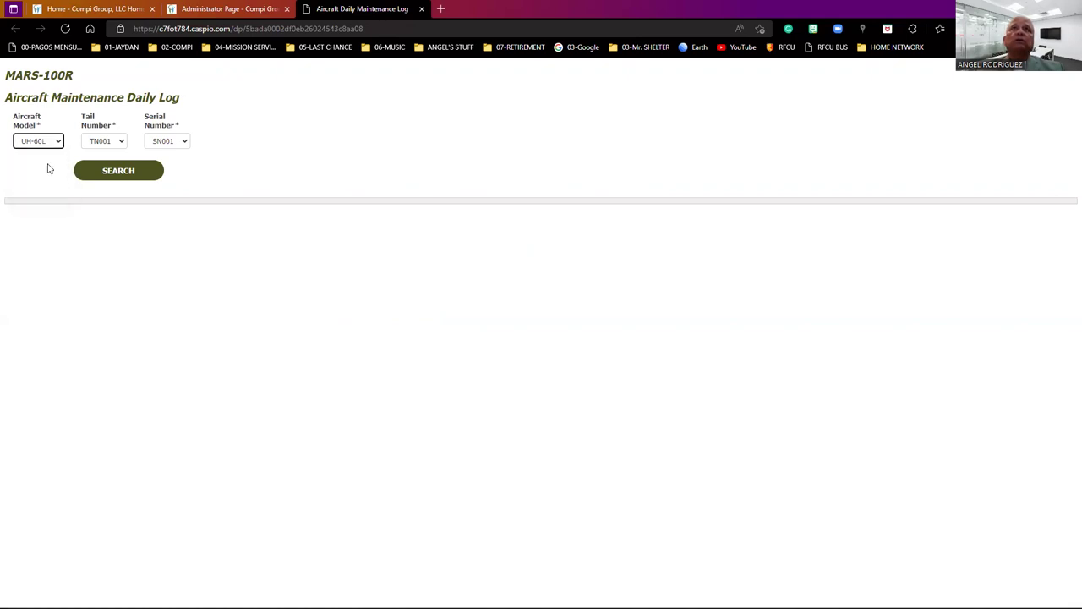
{"action": "left_click", "coordinate": [123, 143]}
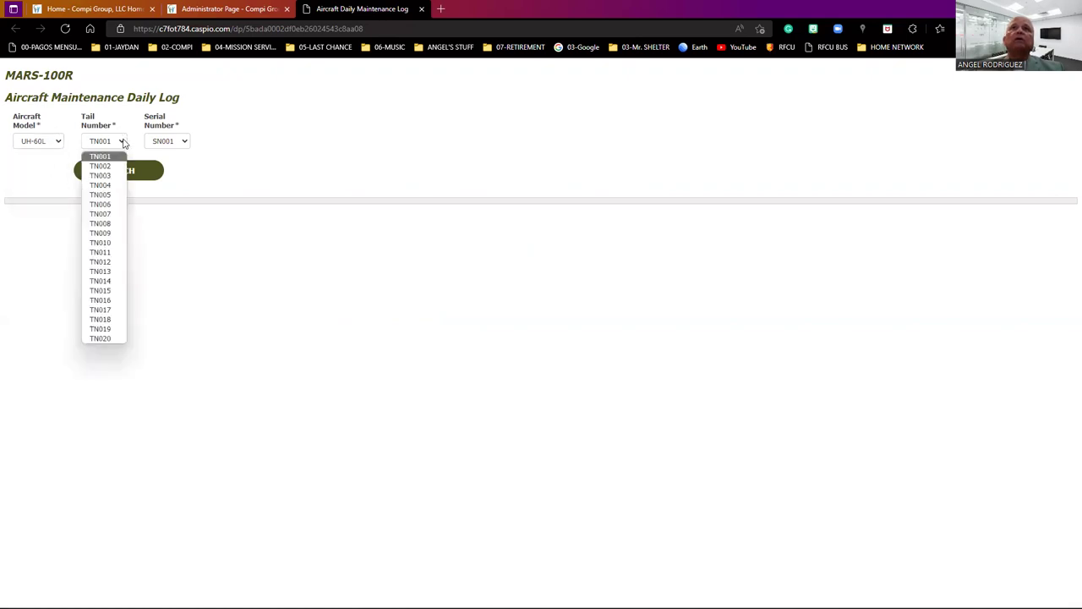
{"action": "left_click", "coordinate": [103, 206]}
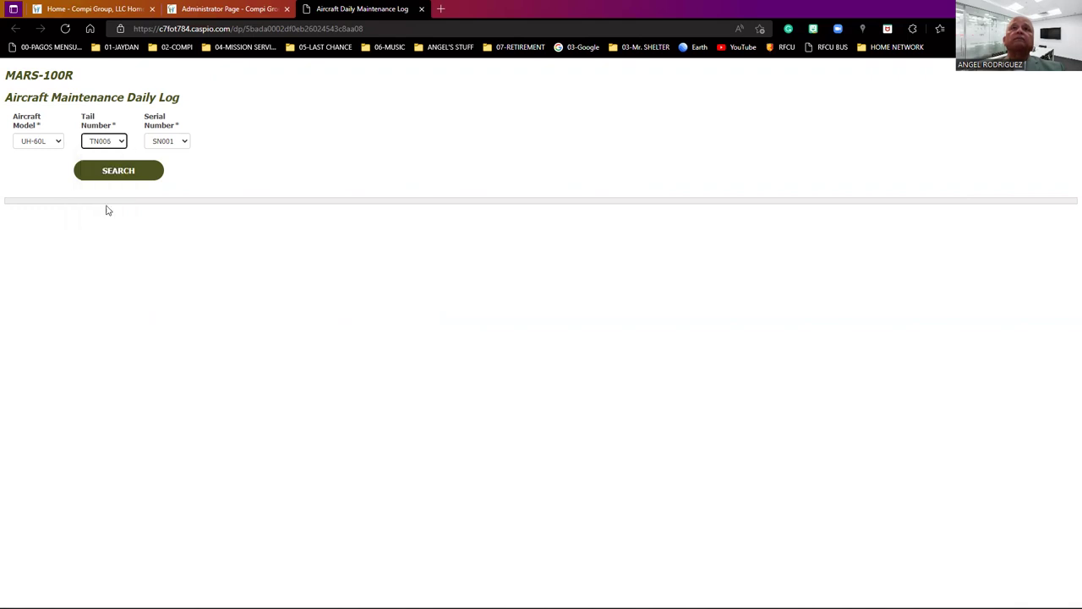
{"action": "left_click", "coordinate": [168, 144]}
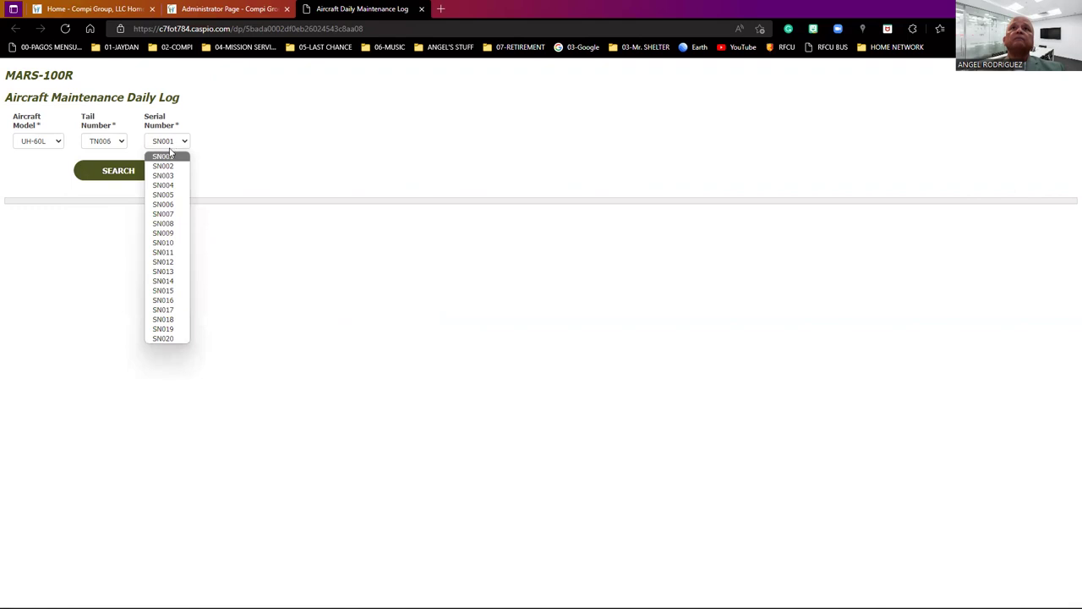
{"action": "left_click", "coordinate": [163, 203]}
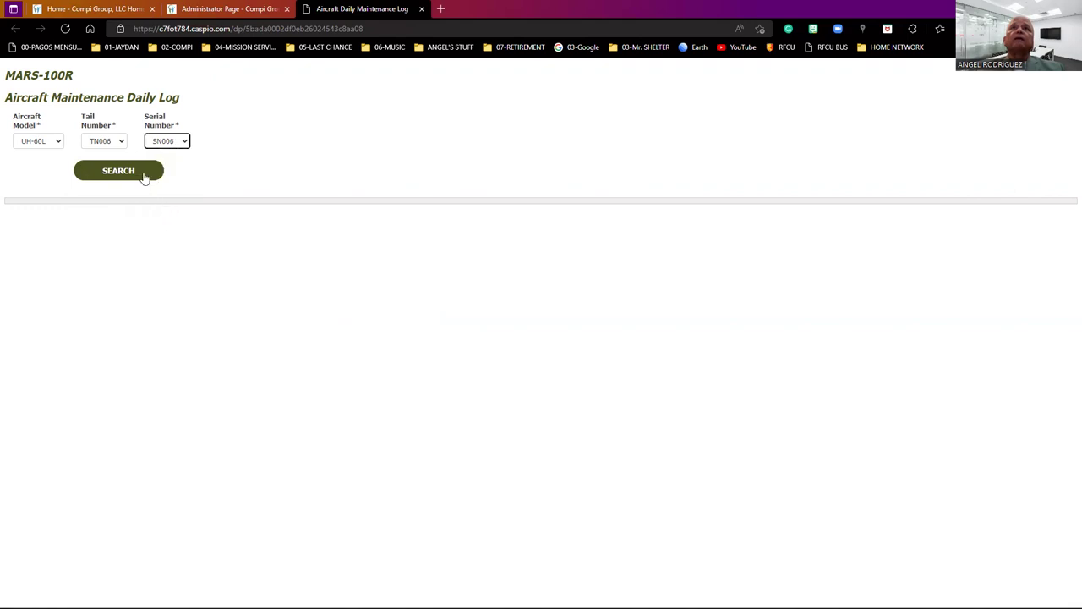
{"action": "left_click", "coordinate": [144, 176]}
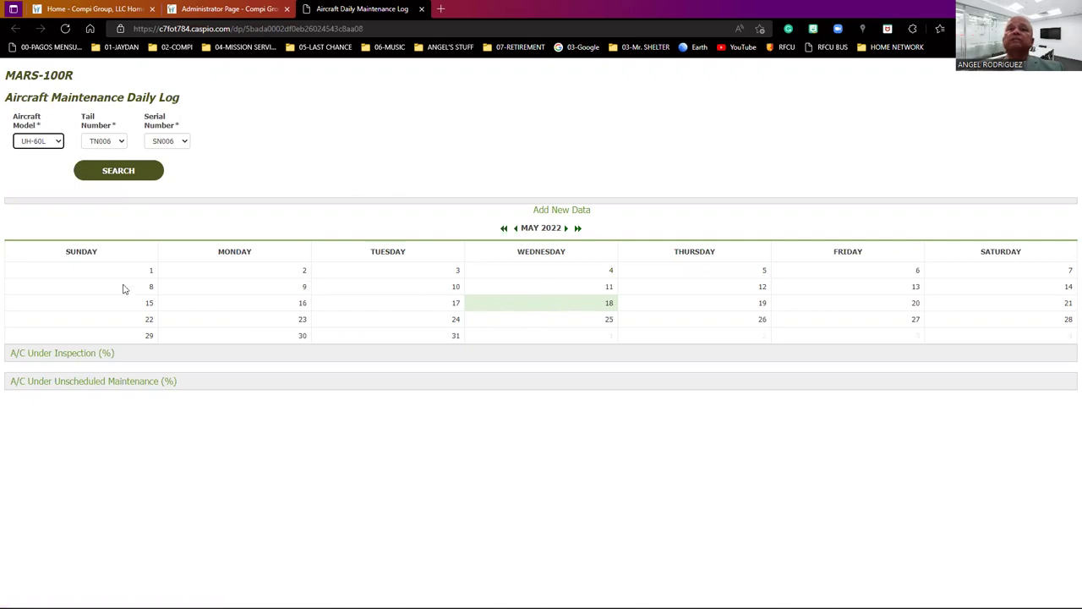
Start a new daily maintenance log entry, set its calendar date to 05/18/2022, and check the available tail numbers.
{"action": "left_click", "coordinate": [579, 218]}
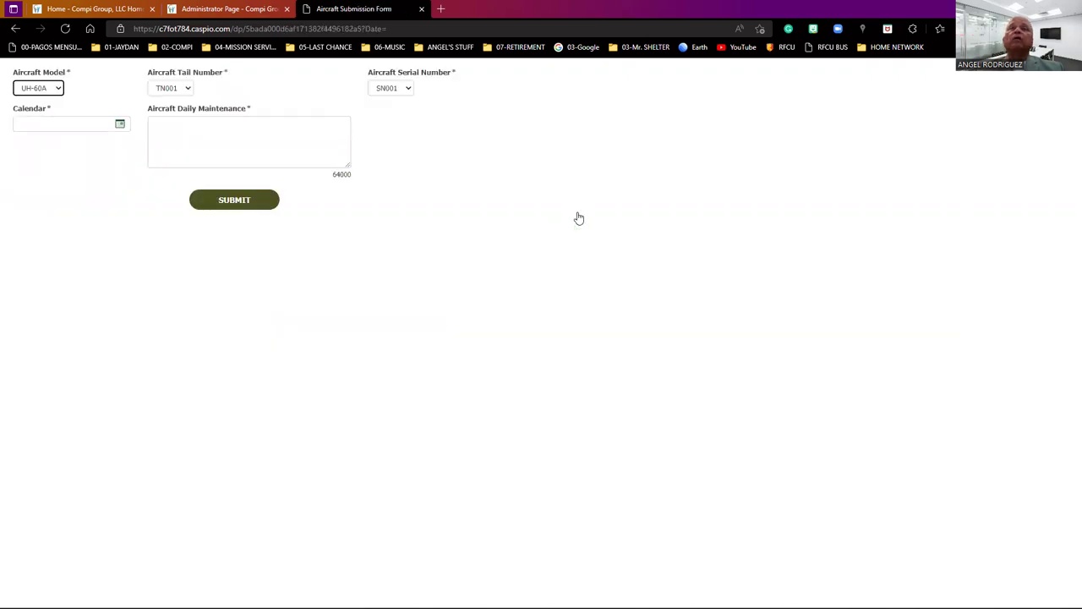
{"action": "left_click", "coordinate": [120, 124]}
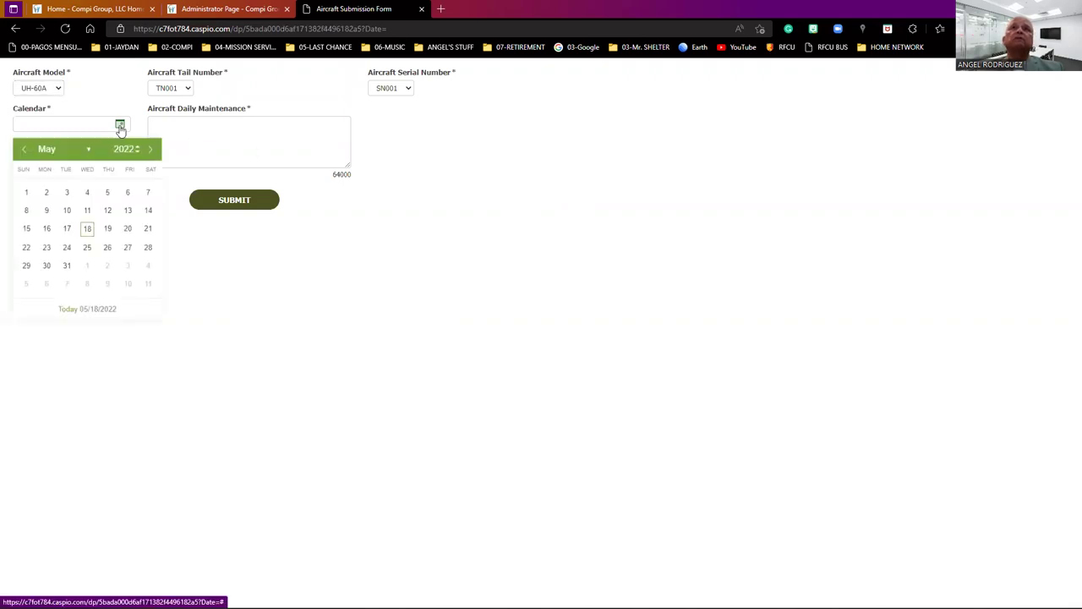
{"action": "left_click", "coordinate": [87, 230]}
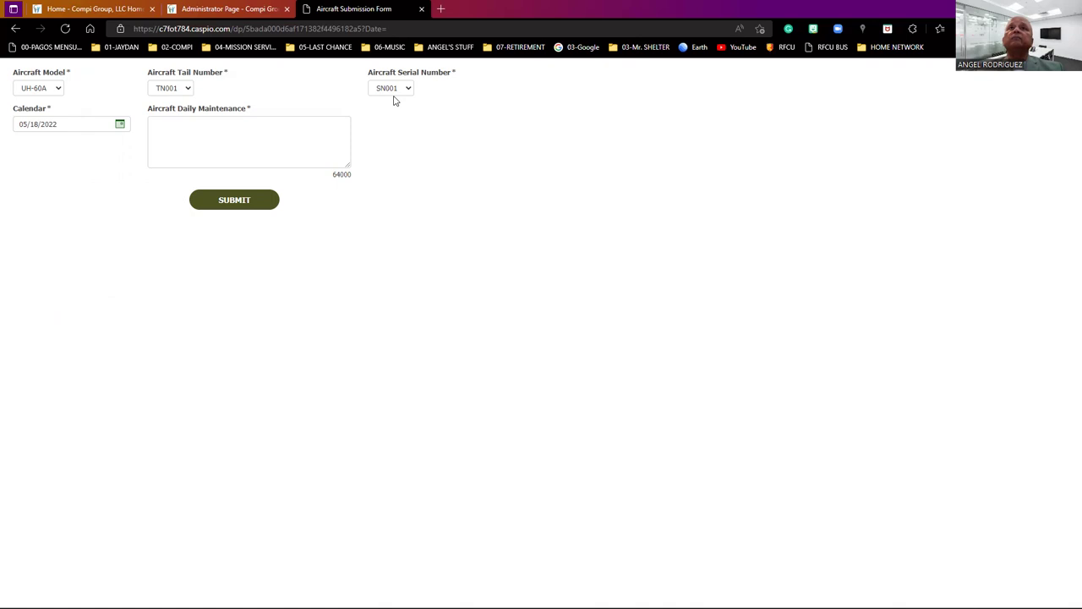
{"action": "left_click", "coordinate": [160, 127]}
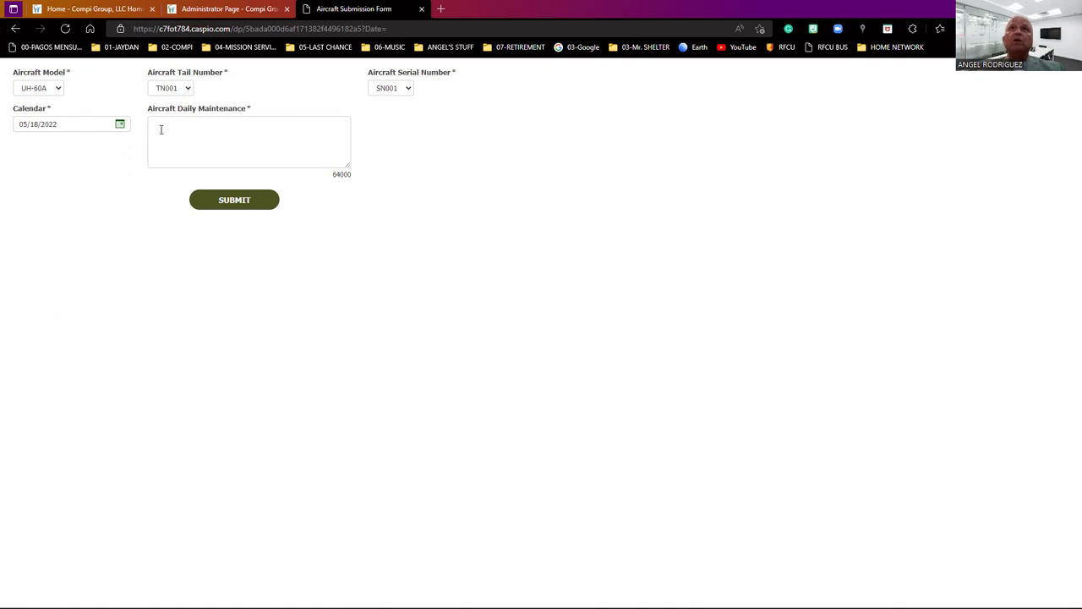
{"action": "left_click", "coordinate": [190, 91]}
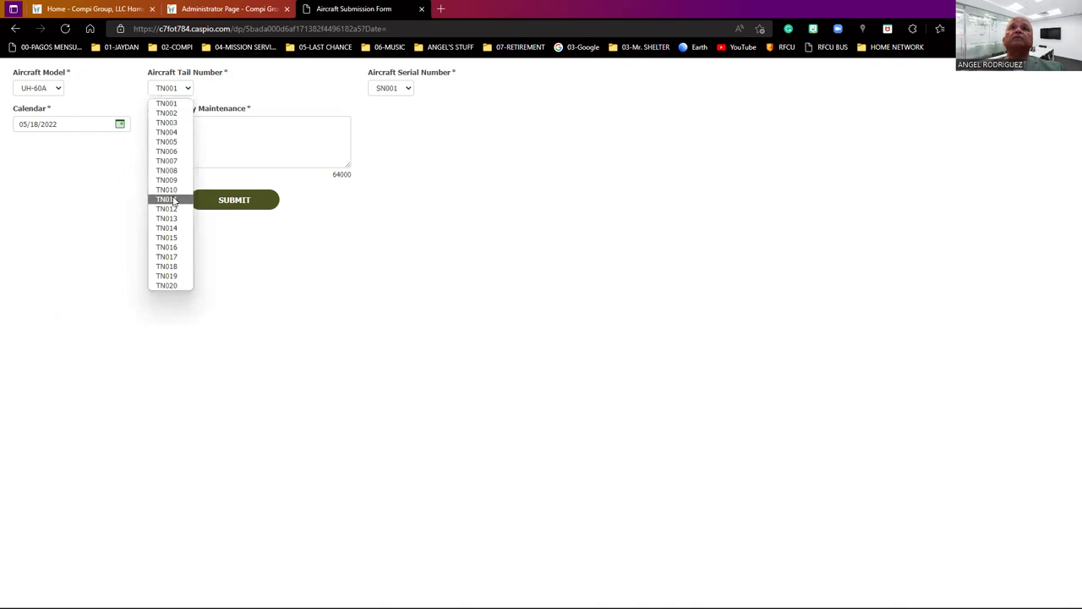
{"action": "left_click", "coordinate": [405, 151]}
Enter "Aircraft was inspected under a 100 hrs. inspection cycle." as the aircraft daily maintenance text.
{"action": "left_click", "coordinate": [257, 152]}
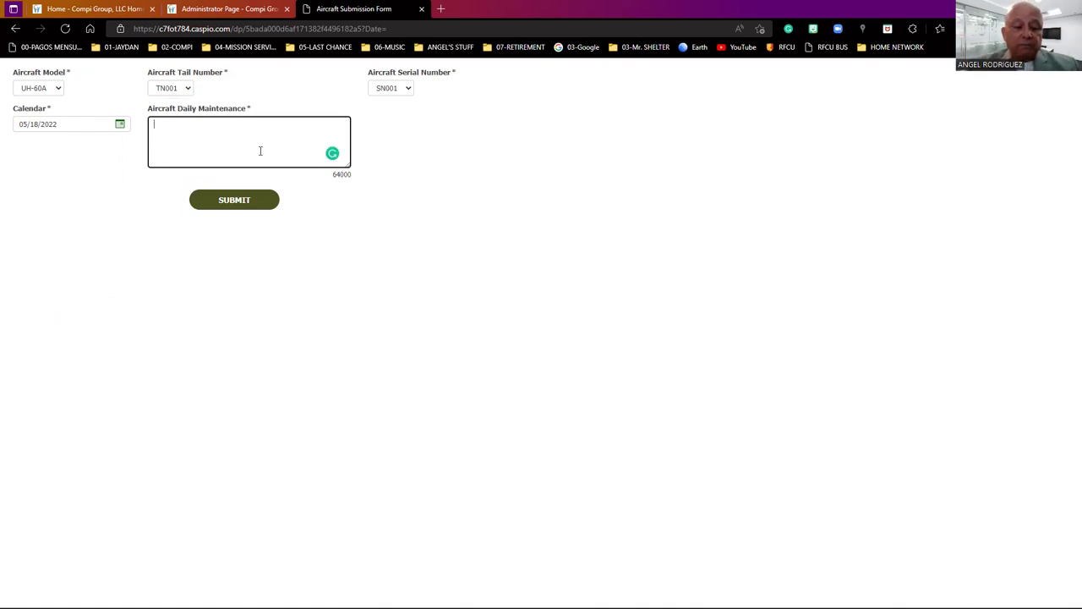
{"action": "type", "text": "Air"}
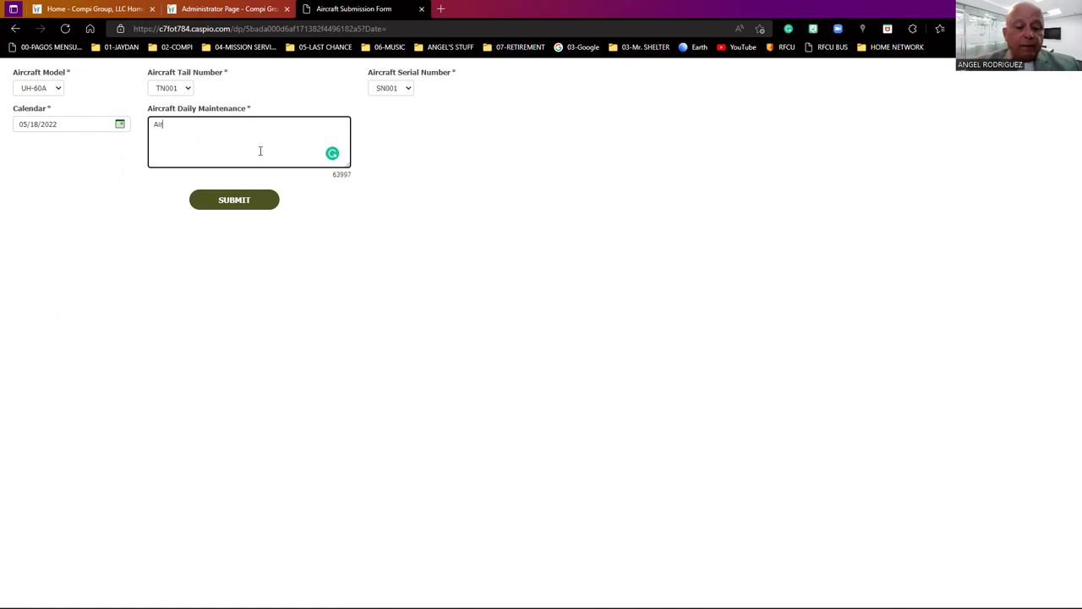
{"action": "type", "text": "craft"}
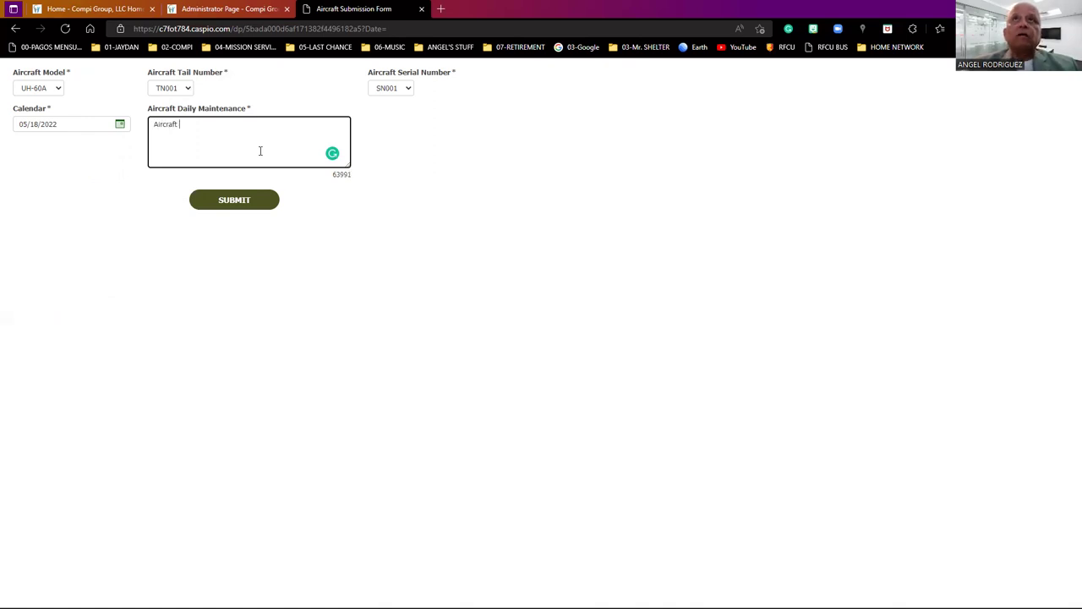
{"action": "type", "text": " was inspect"}
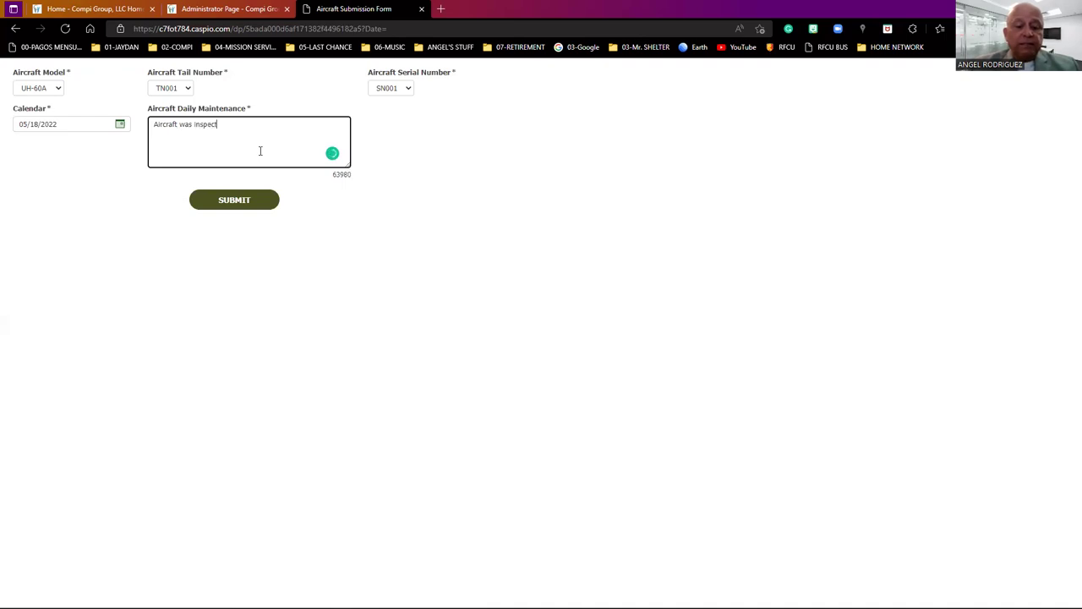
{"action": "type", "text": "ed un"}
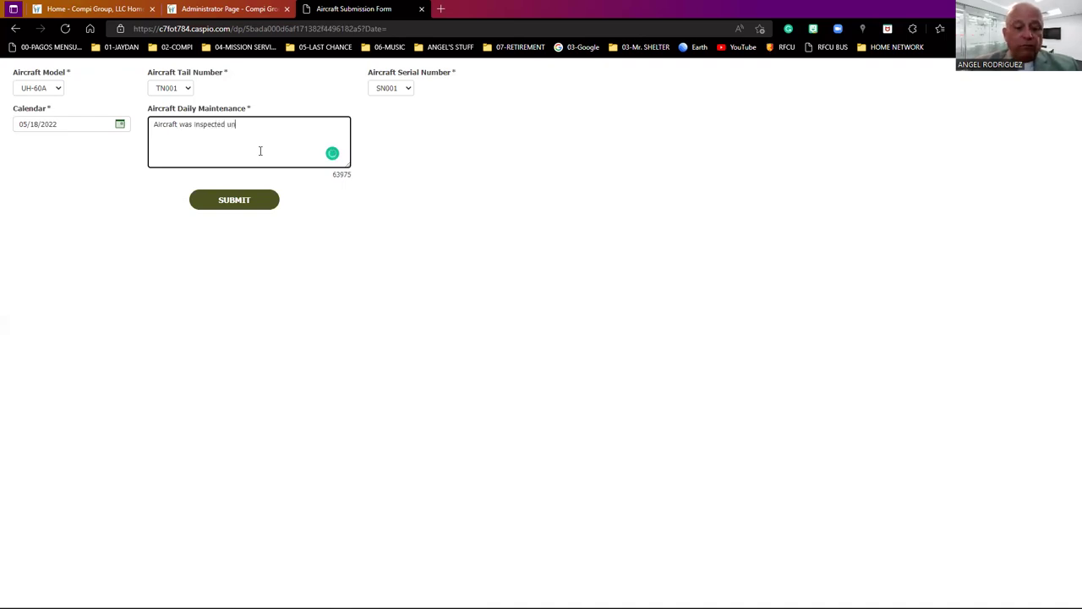
{"action": "type", "text": "der a 100 hrs. inspection cycle."}
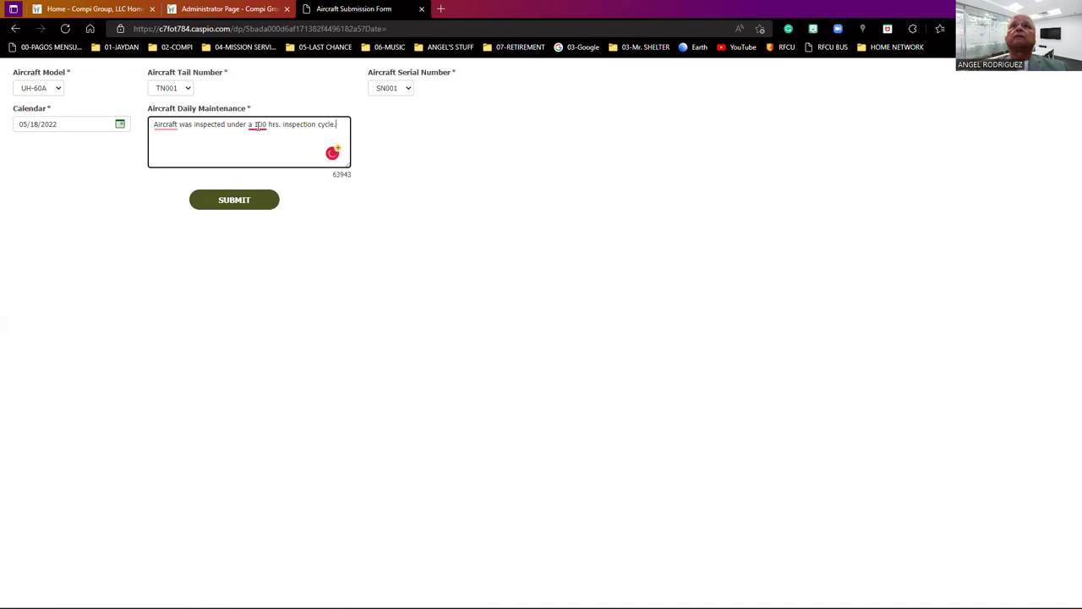
Correct the maintenance text to "The aircraft was inspected under 100 hrs. inspection cycle." and submit the log entry.
{"action": "left_click", "coordinate": [255, 124]}
{"action": "left_click", "coordinate": [257, 154]}
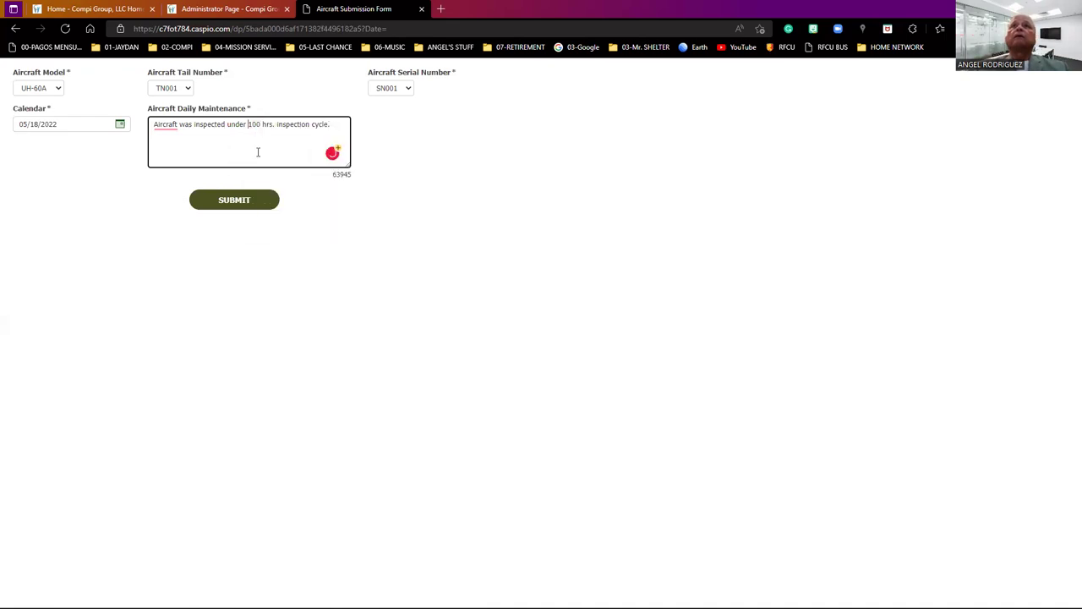
{"action": "left_click", "coordinate": [173, 126]}
{"action": "left_click", "coordinate": [169, 153]}
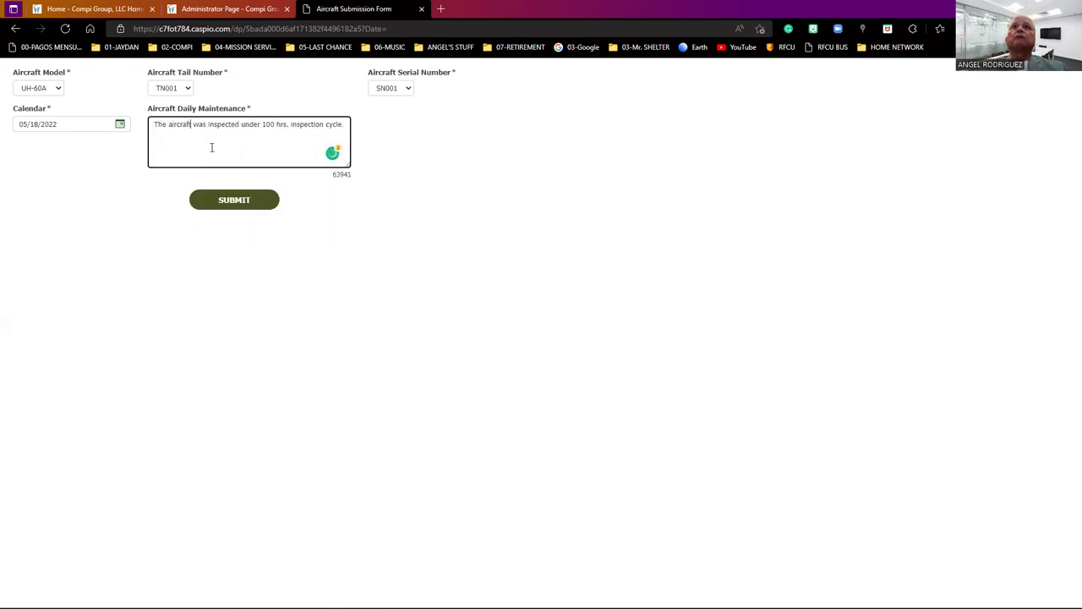
{"action": "left_click", "coordinate": [238, 201]}
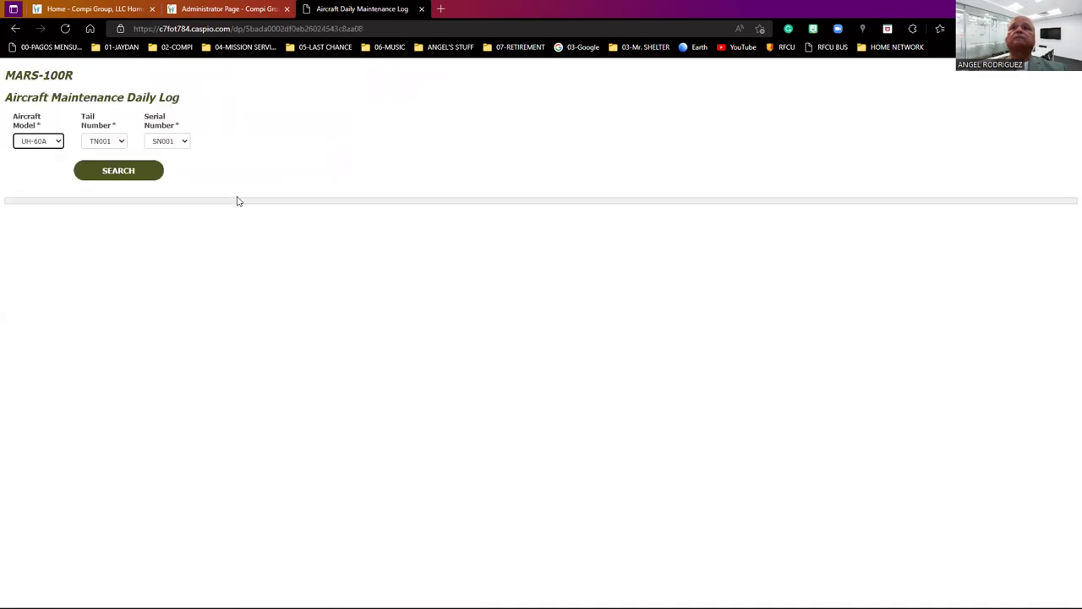
Search the daily log for UH-60A, TN001, SN001, view the details of the May 18 entry, and return to the report.
{"action": "left_click", "coordinate": [100, 171]}
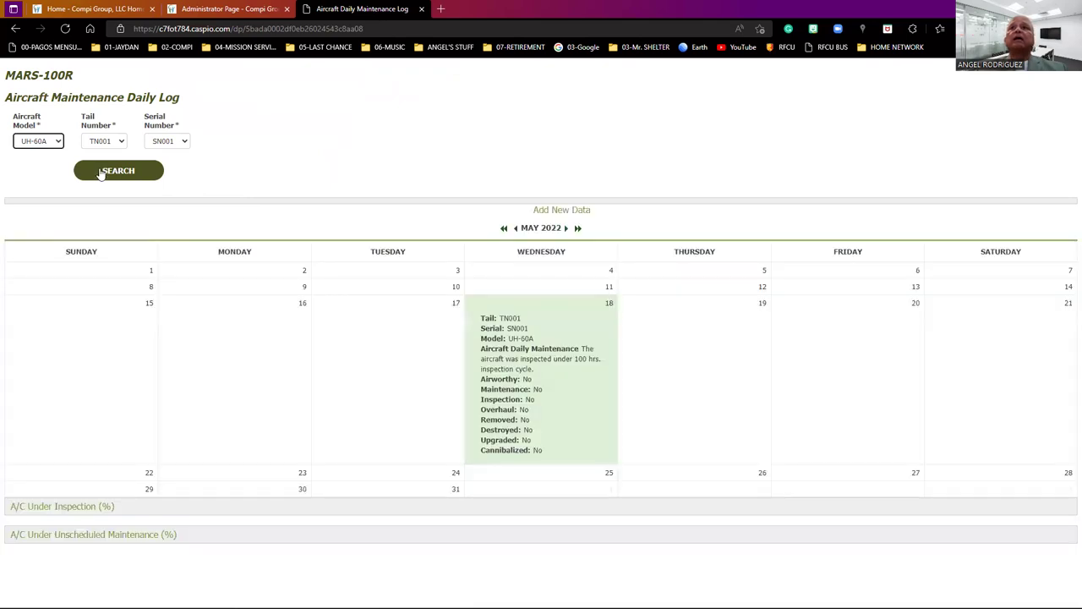
{"action": "mouse_move", "coordinate": [531, 418]}
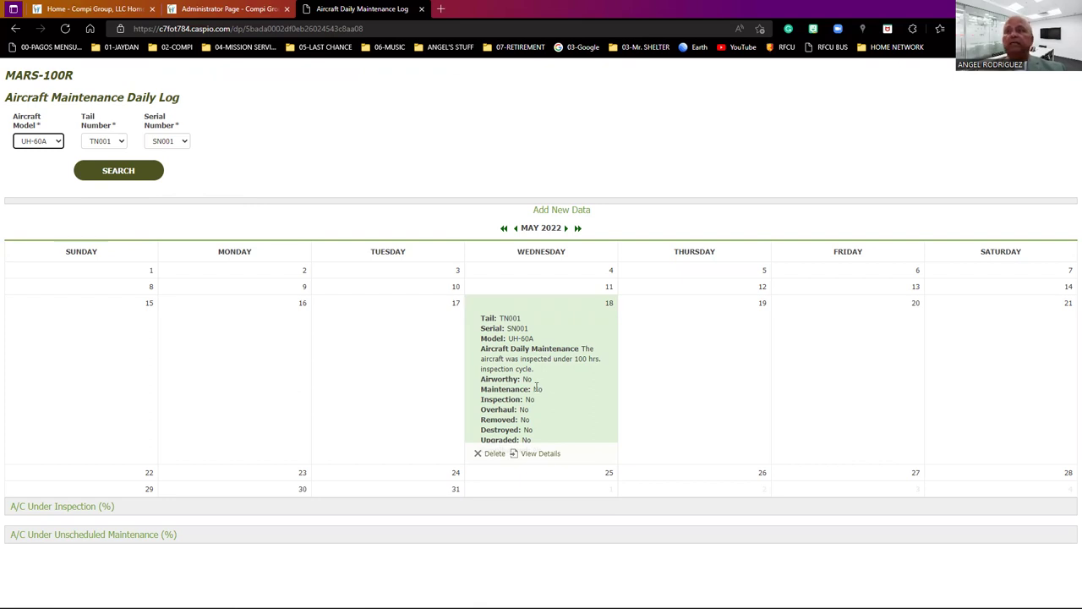
{"action": "left_click", "coordinate": [540, 454]}
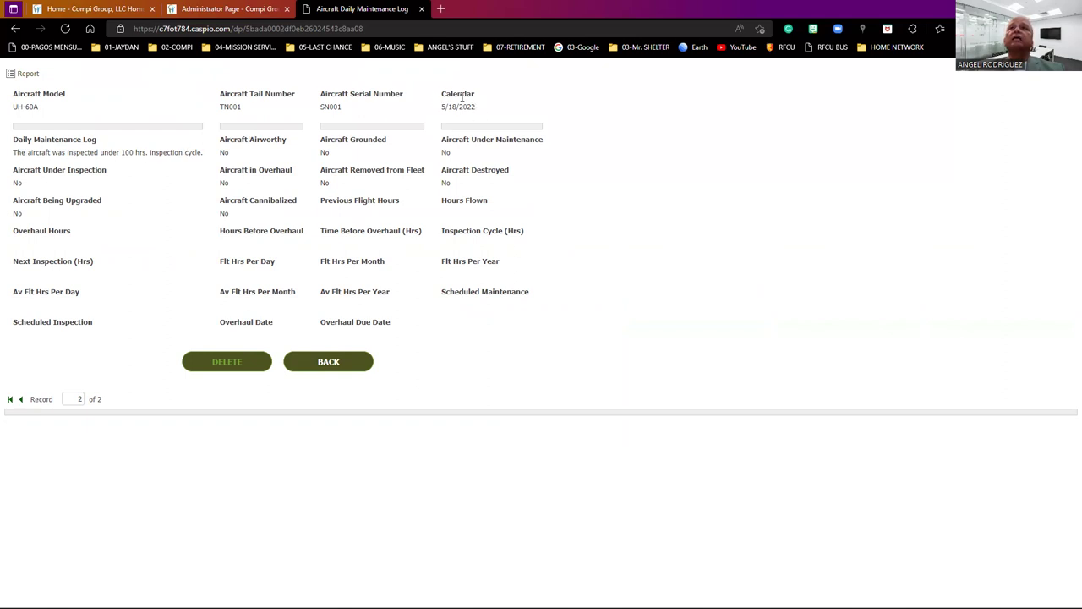
{"action": "left_click", "coordinate": [28, 74]}
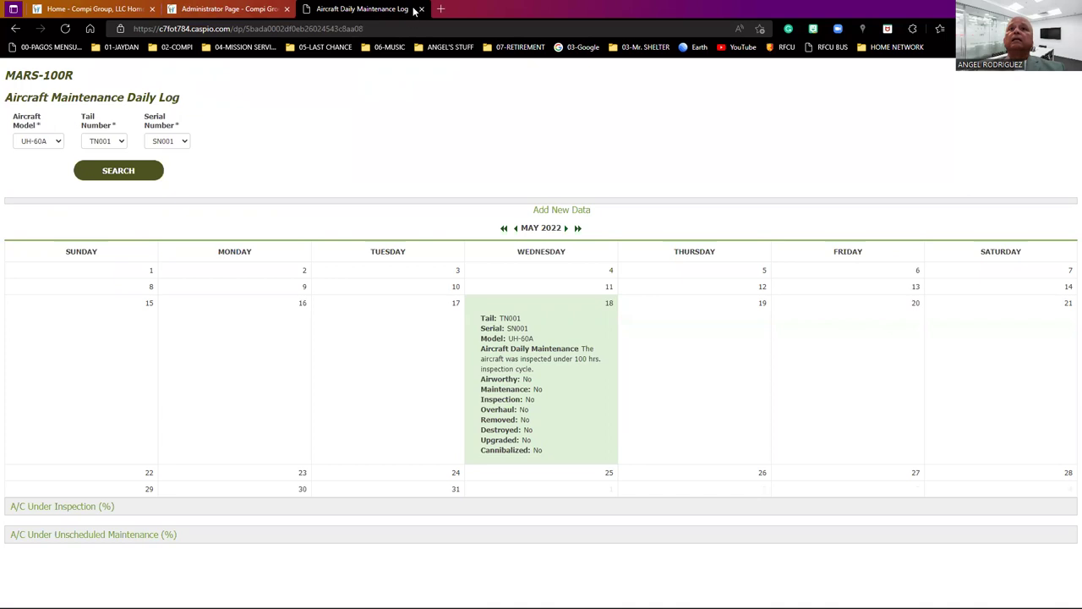
View the A/C Under Inspection and A/C Under Unscheduled Maintenance percentage charts, closing each one after viewing.
{"action": "left_click", "coordinate": [82, 509]}
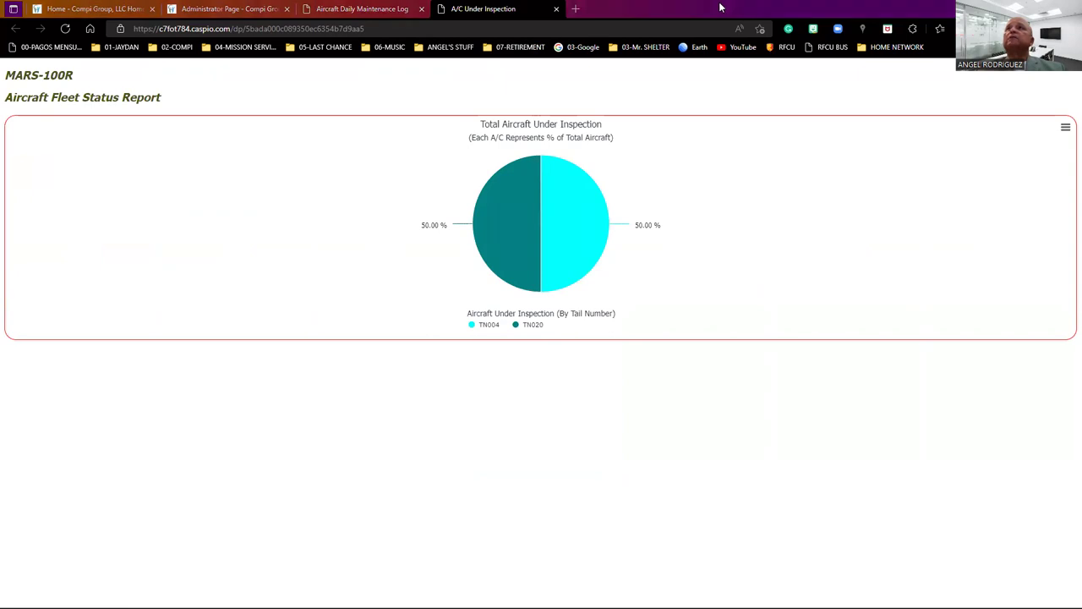
{"action": "left_click", "coordinate": [556, 9]}
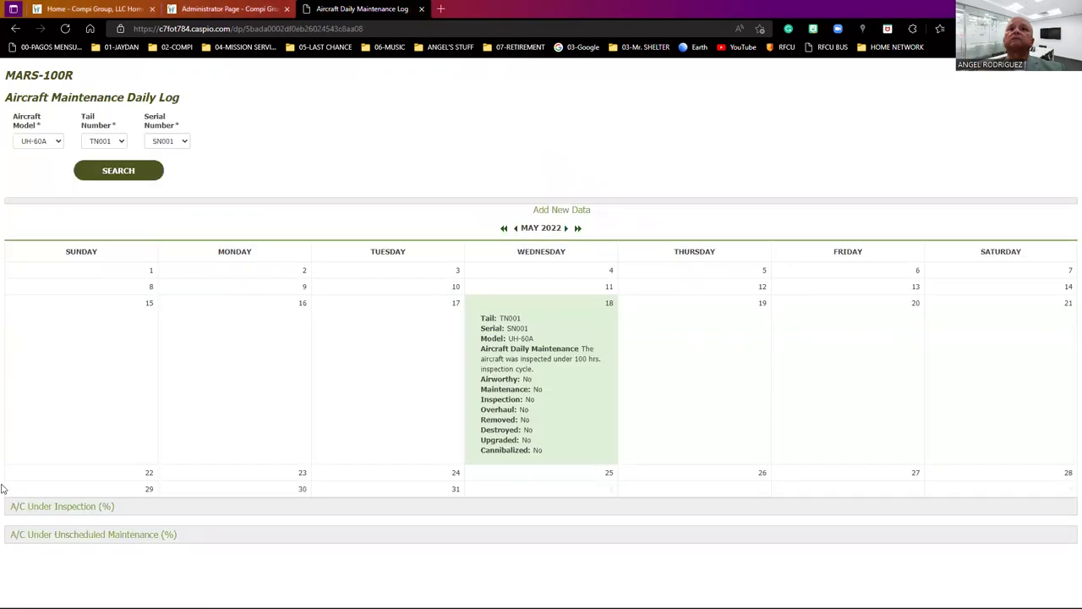
{"action": "left_click", "coordinate": [48, 535]}
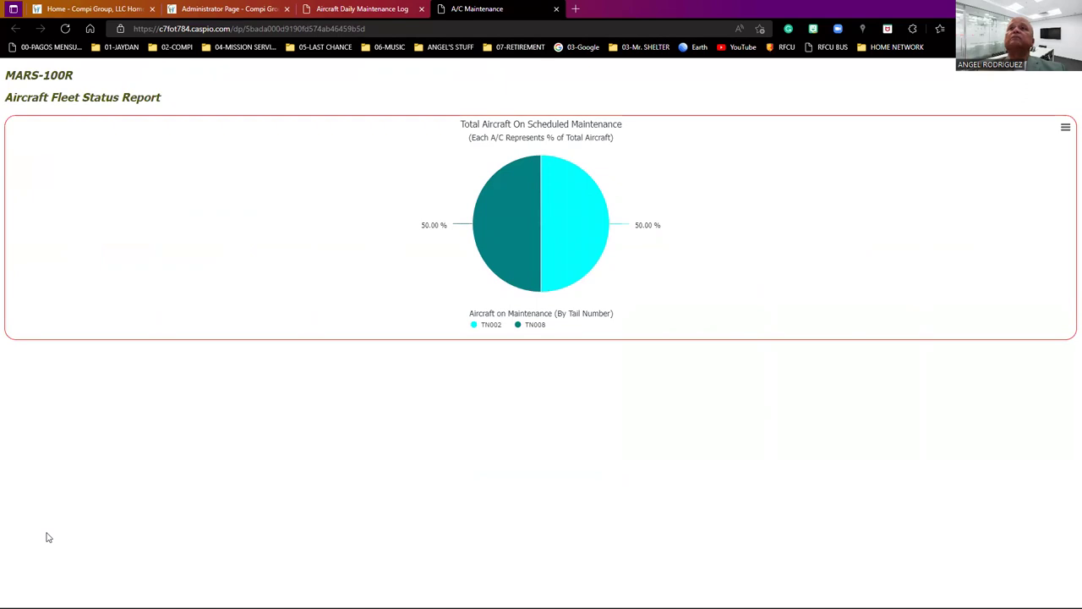
{"action": "left_click", "coordinate": [556, 10]}
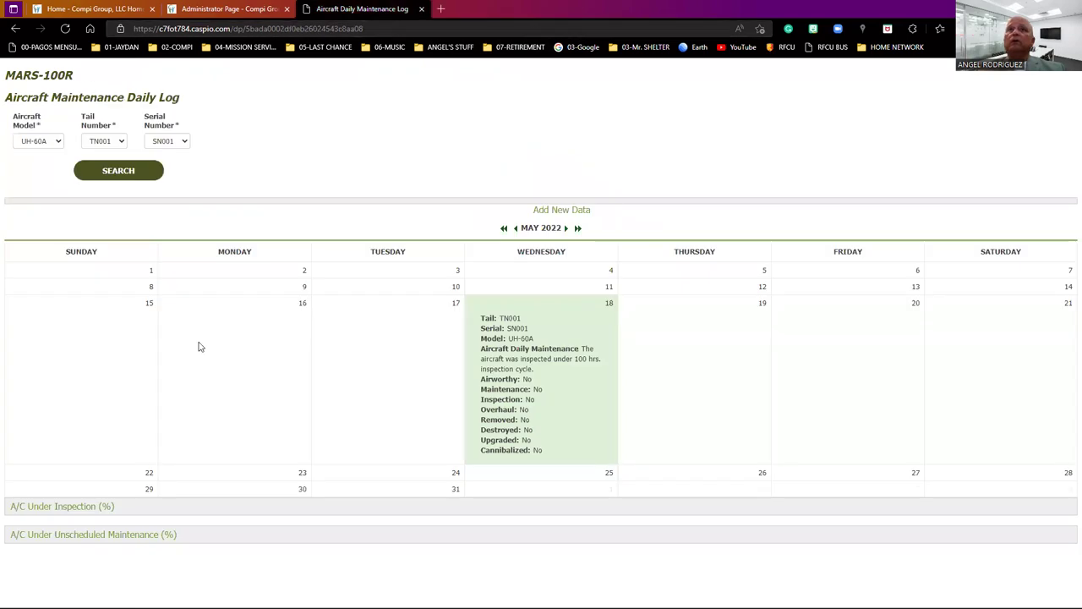
Close the daily log, open Fleet Configuration, and search for model UH-60L, tail TN009, serial SN009, system Accessories.
{"action": "left_click", "coordinate": [420, 9]}
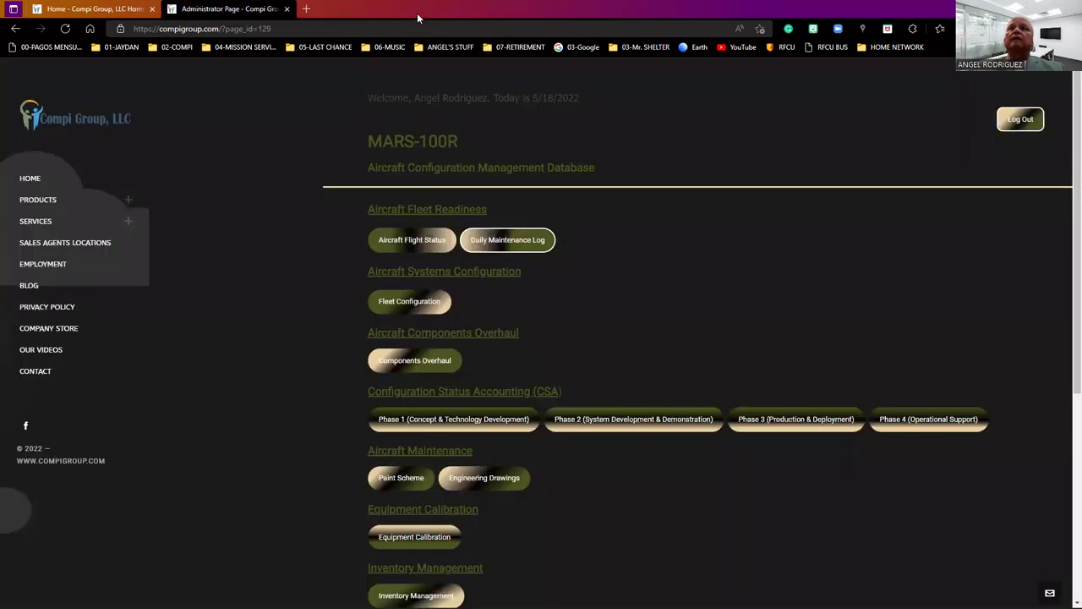
{"action": "left_click", "coordinate": [391, 307]}
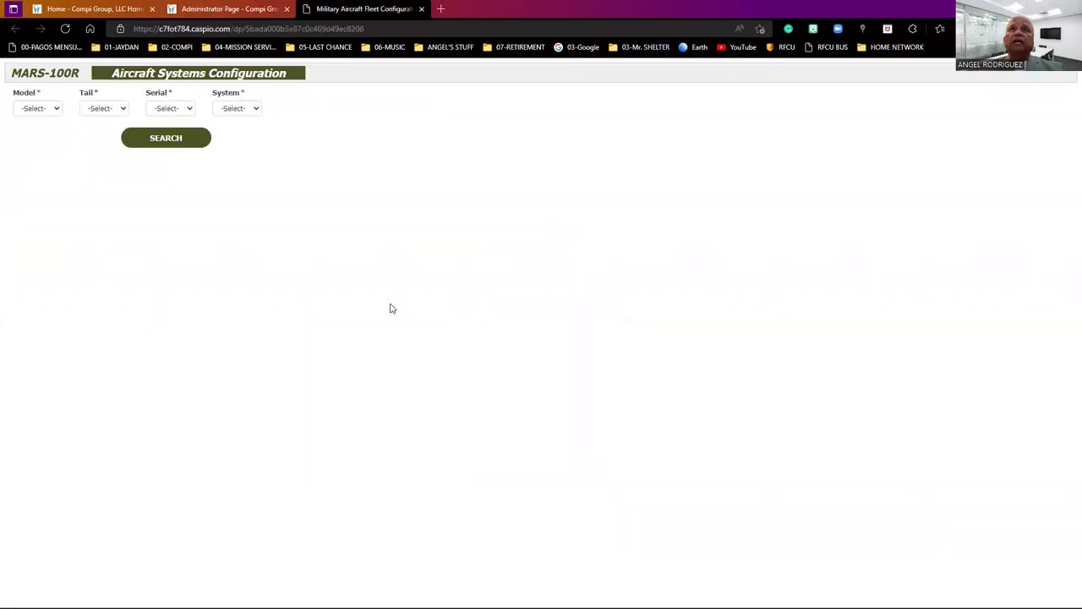
{"action": "left_click", "coordinate": [58, 110]}
{"action": "left_click", "coordinate": [49, 134]}
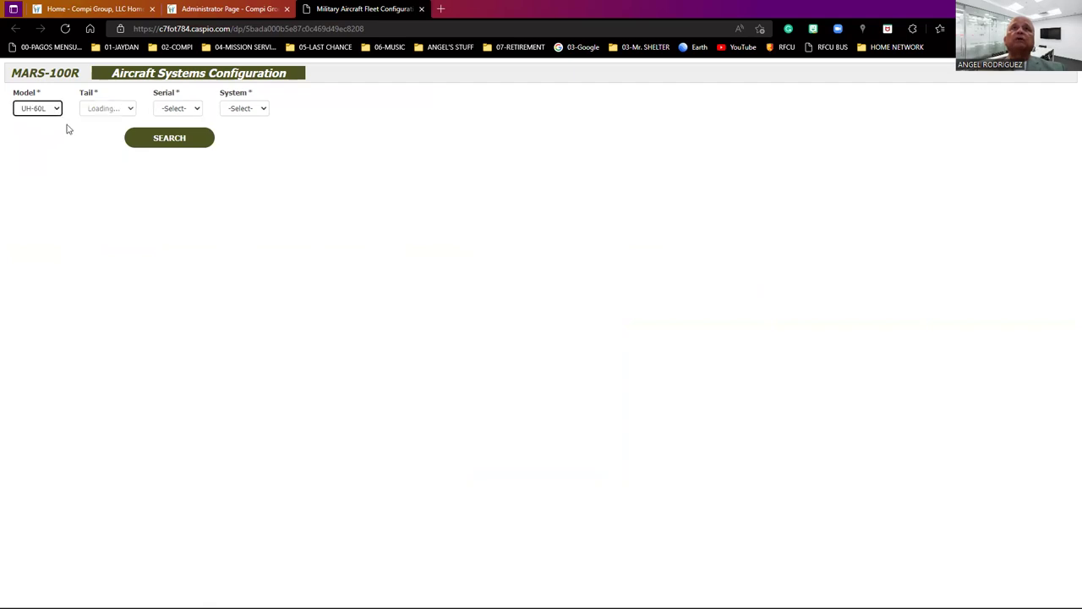
{"action": "left_click", "coordinate": [126, 114]}
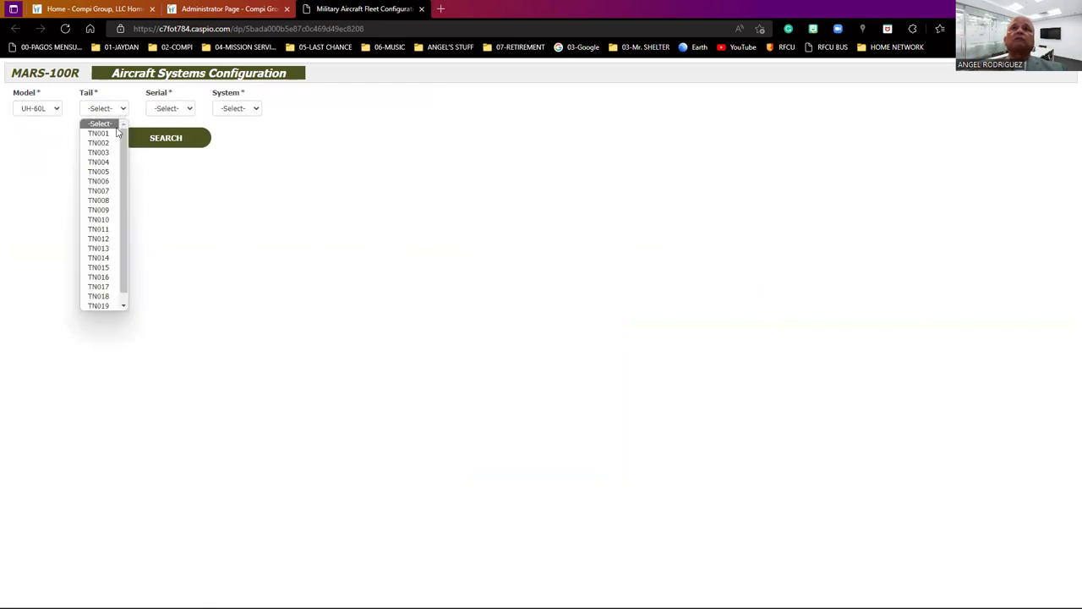
{"action": "left_click", "coordinate": [114, 210]}
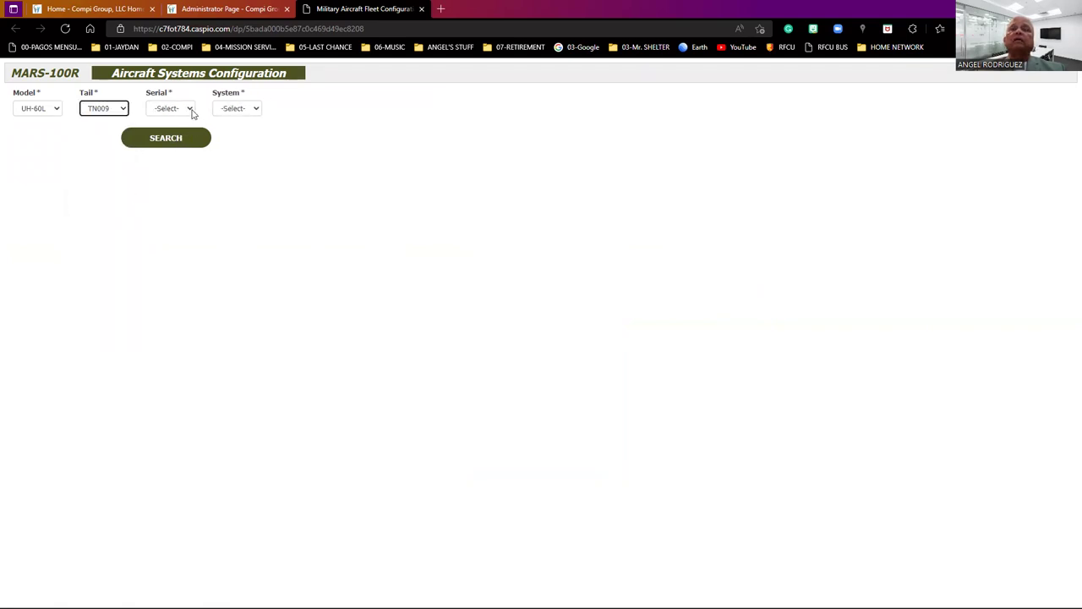
{"action": "left_click", "coordinate": [191, 111]}
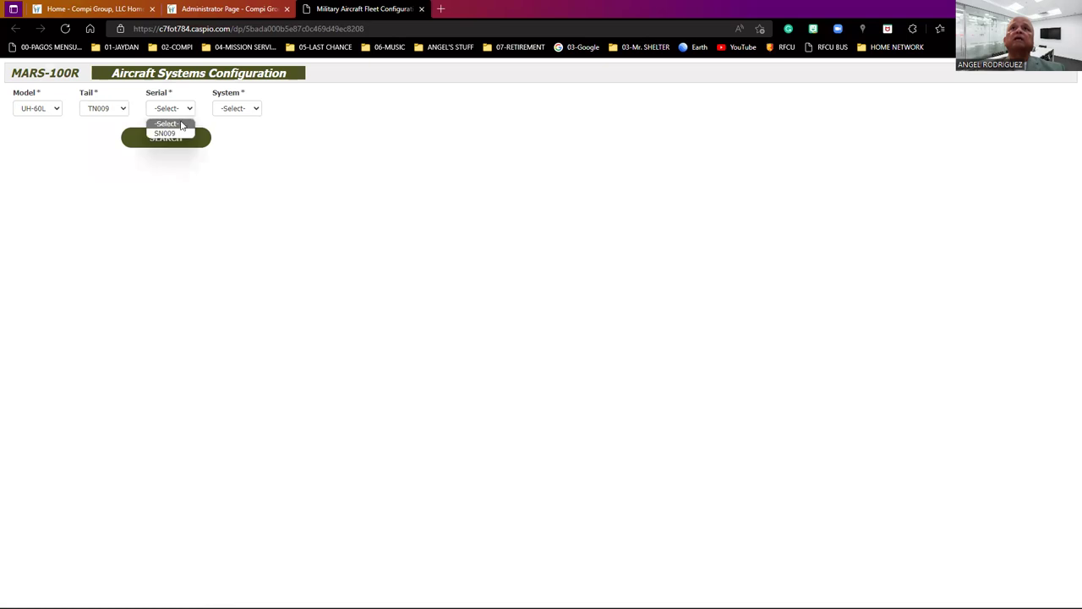
{"action": "left_click", "coordinate": [169, 133]}
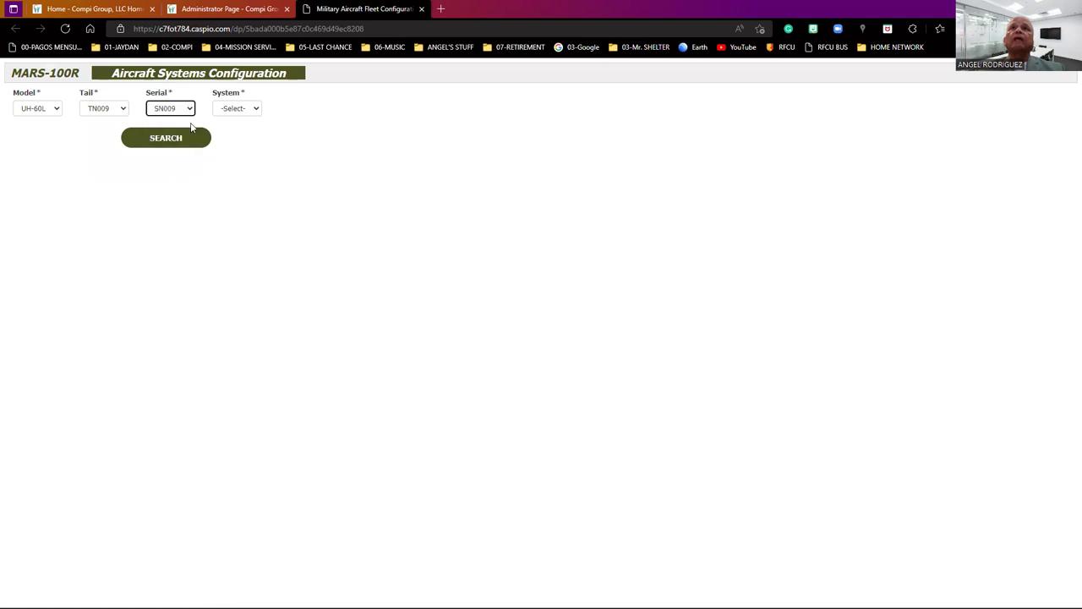
{"action": "left_click", "coordinate": [252, 113]}
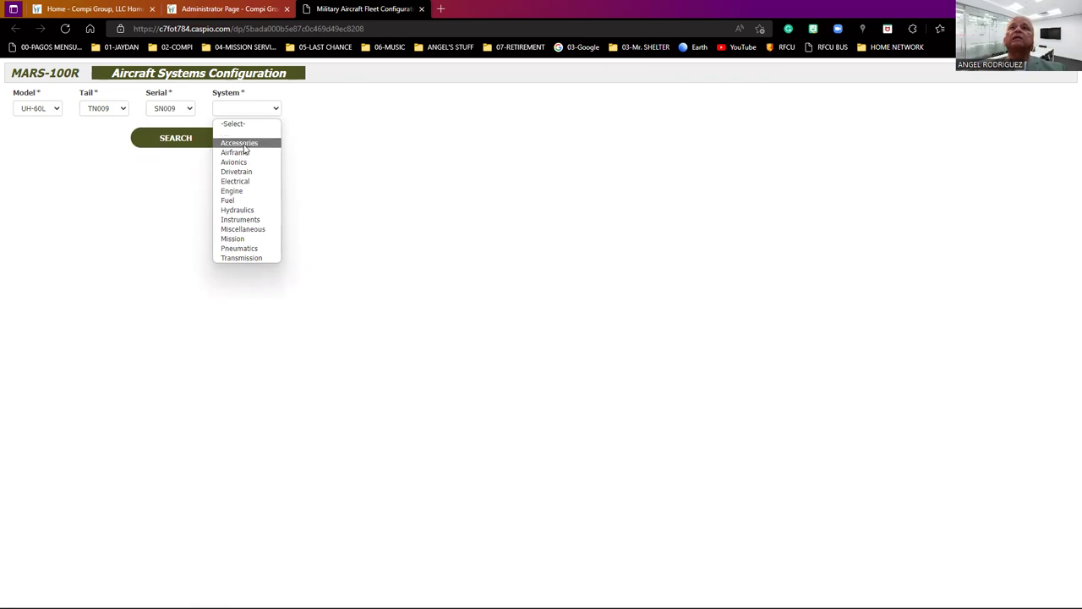
{"action": "left_click", "coordinate": [244, 146]}
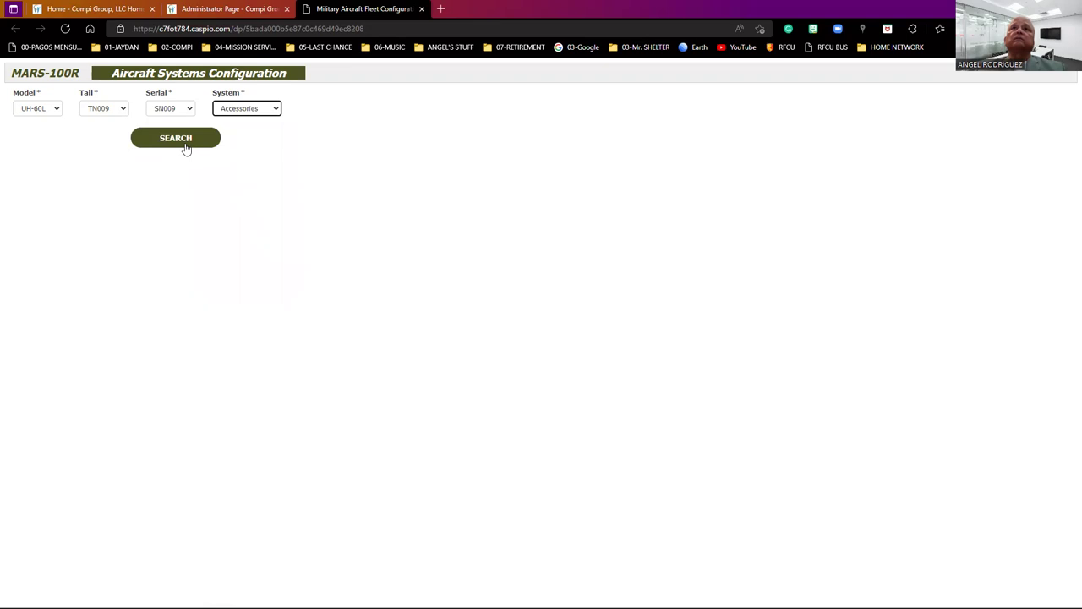
{"action": "left_click", "coordinate": [185, 143]}
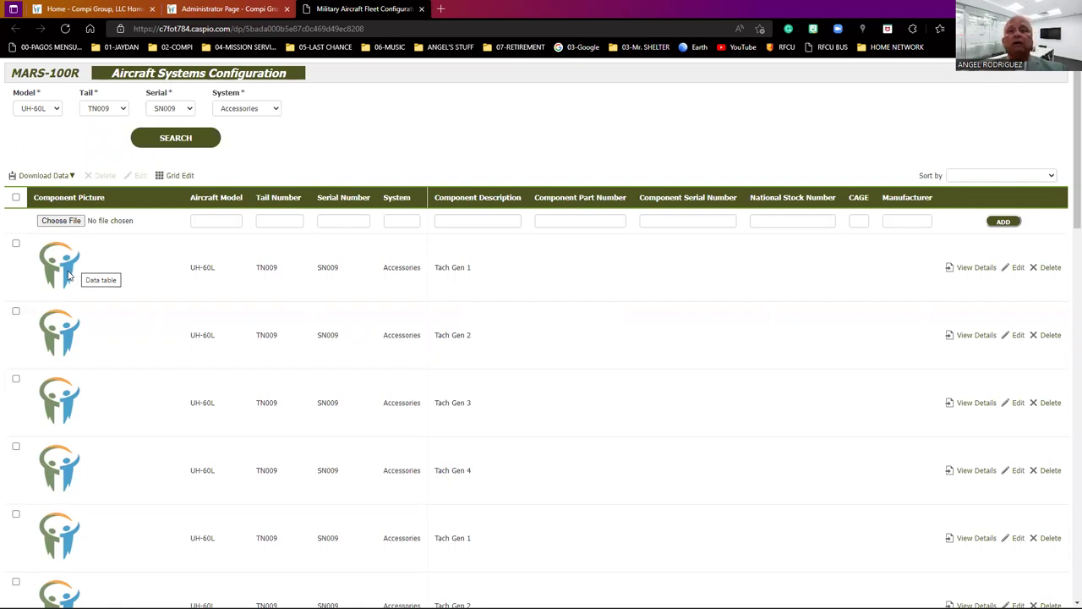
Look through the accessories component list, view the details of the first Tach Gen 1 record, and return to the report.
{"action": "scroll", "coordinate": [65, 345], "scroll_direction": "down", "scroll_amount": 2}
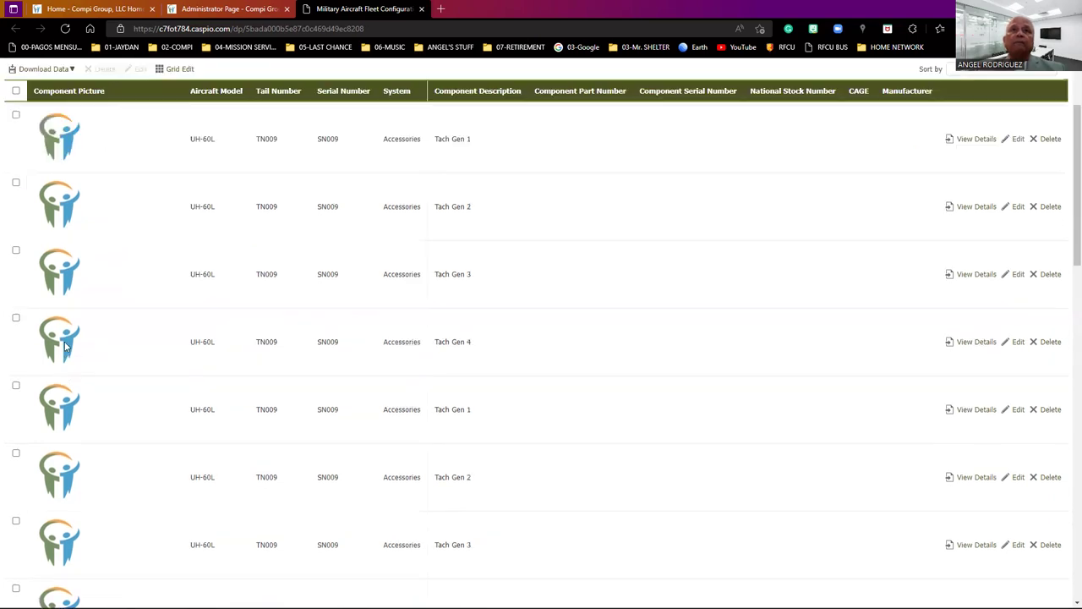
{"action": "scroll", "coordinate": [65, 345], "scroll_direction": "up", "scroll_amount": 2}
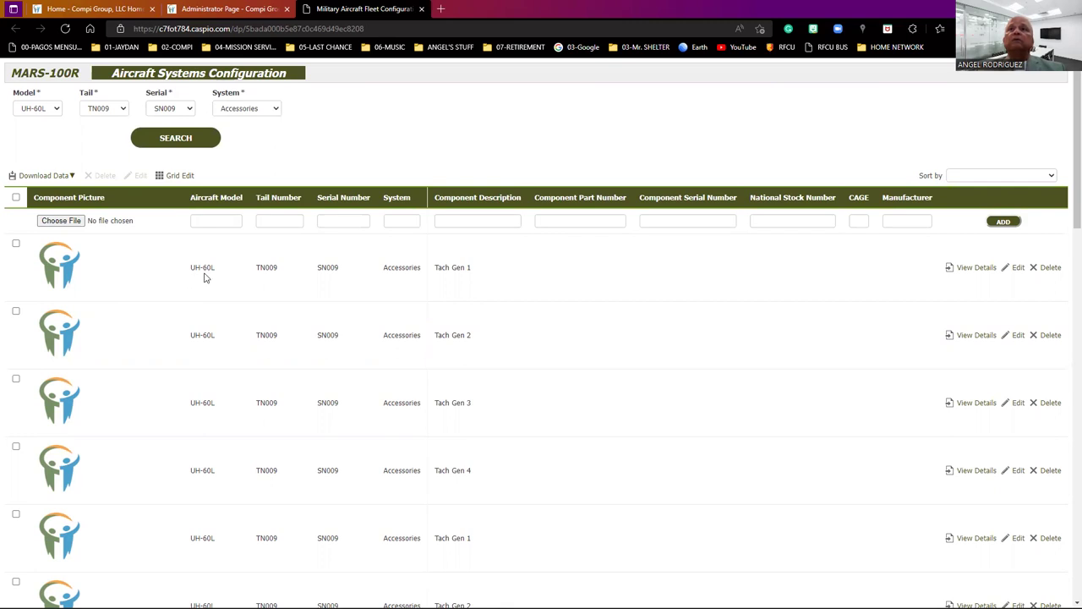
{"action": "scroll", "coordinate": [259, 283], "scroll_direction": "down", "scroll_amount": 1}
{"action": "scroll", "coordinate": [259, 283], "scroll_direction": "down", "scroll_amount": 10}
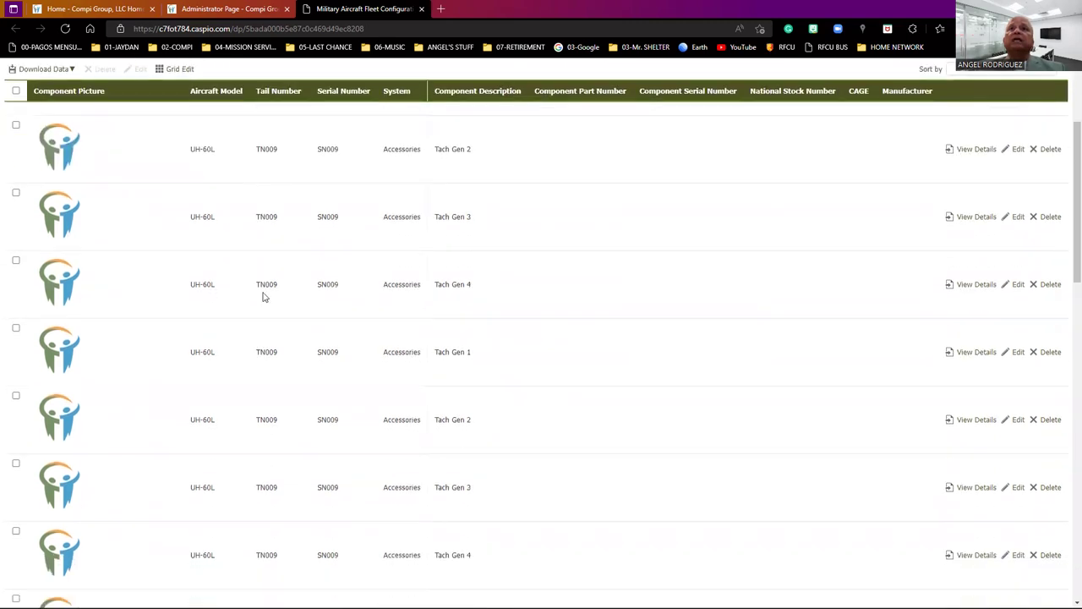
{"action": "scroll", "coordinate": [265, 309], "scroll_direction": "up", "scroll_amount": 10}
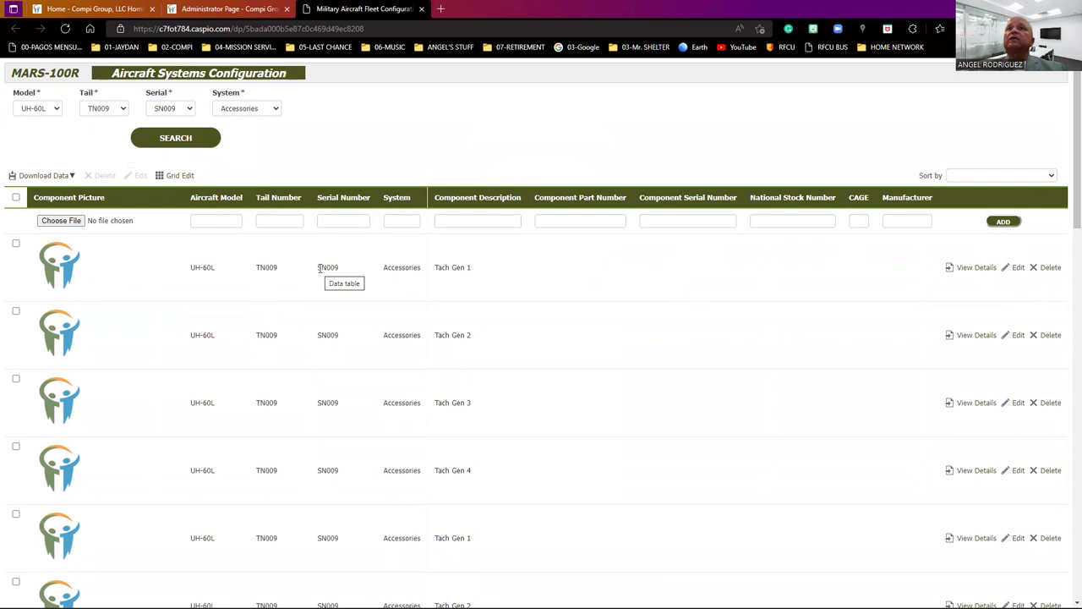
{"action": "left_click", "coordinate": [975, 269]}
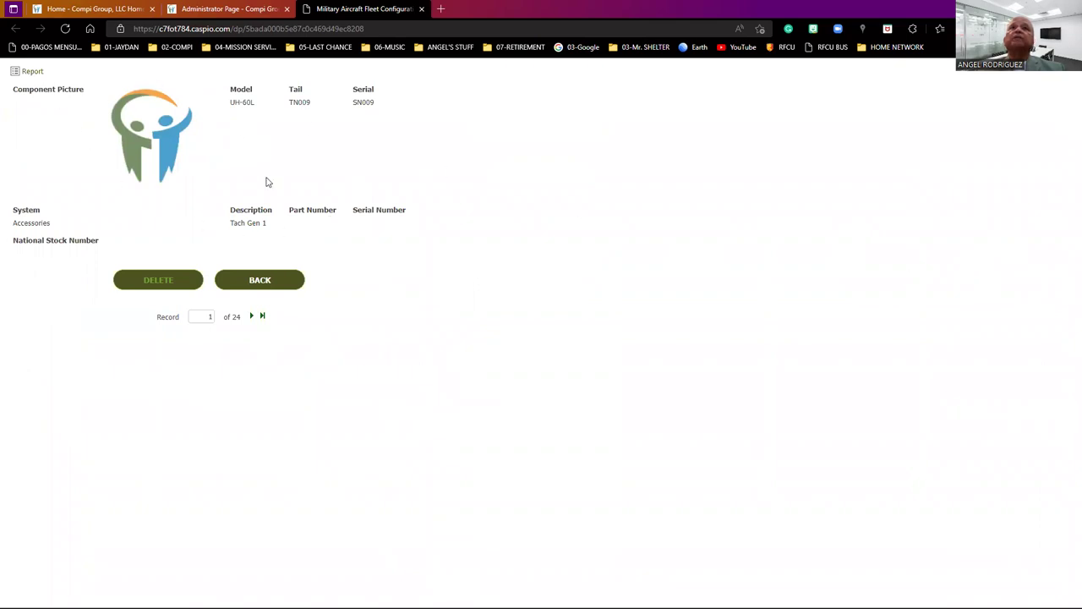
{"action": "left_click", "coordinate": [28, 73]}
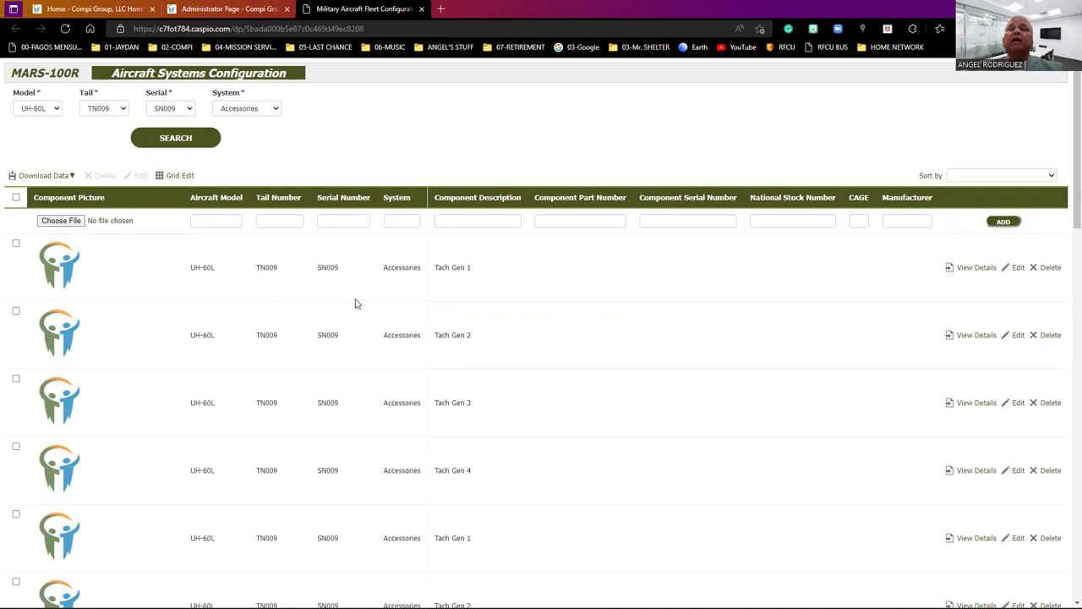
Switch the accessories list to grid editing and start choosing a new picture for the first Tach Gen 1 record, expanding the COMPI GROUP LLC folder.
{"action": "left_click", "coordinate": [177, 176]}
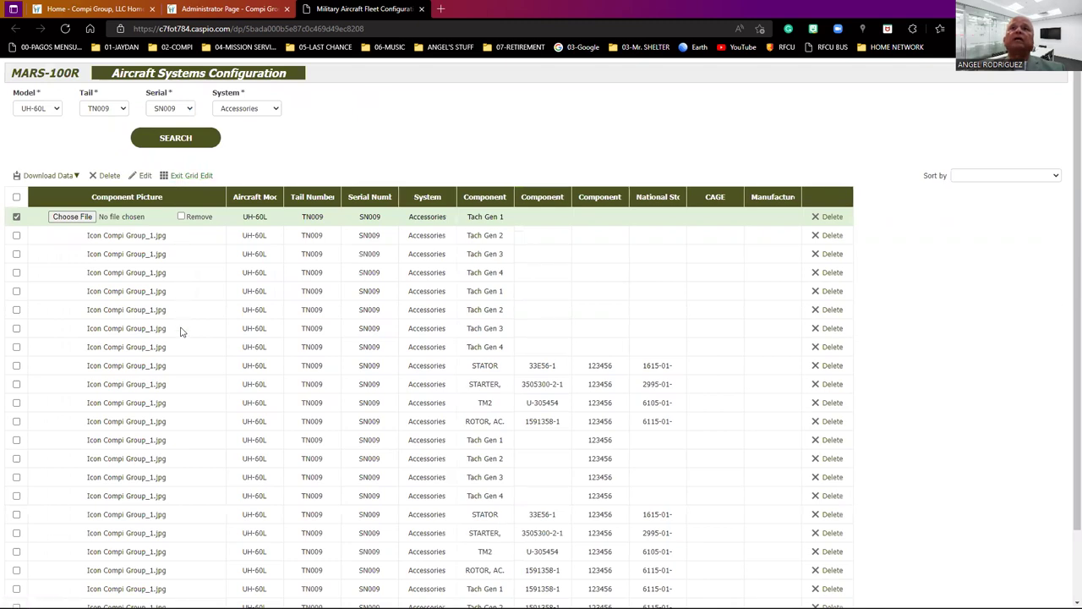
{"action": "left_click", "coordinate": [68, 217]}
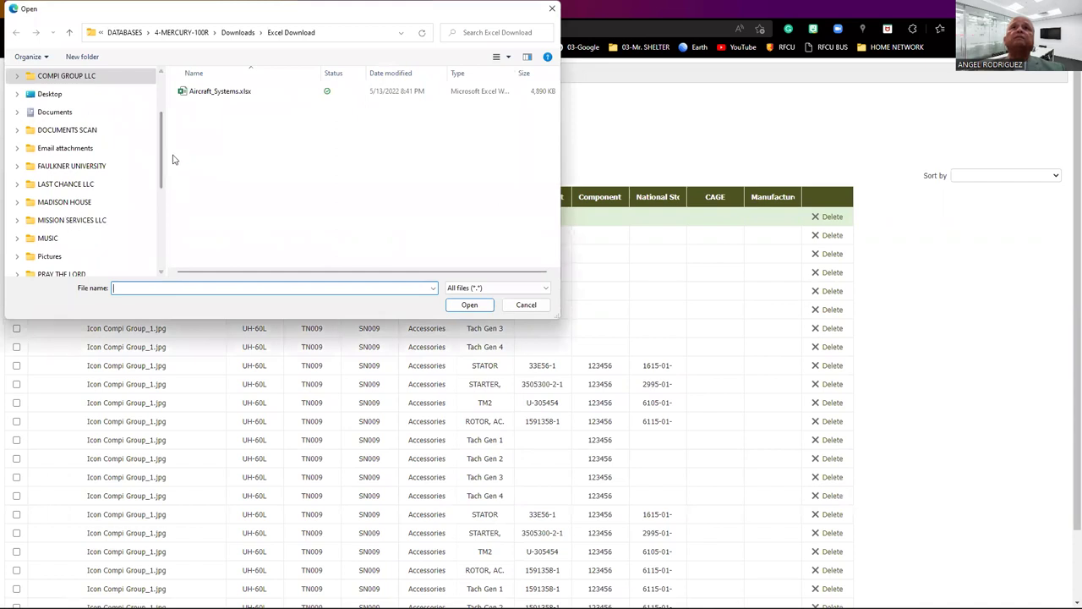
{"action": "left_click_drag", "start_coordinate": [163, 165], "coordinate": [157, 196]}
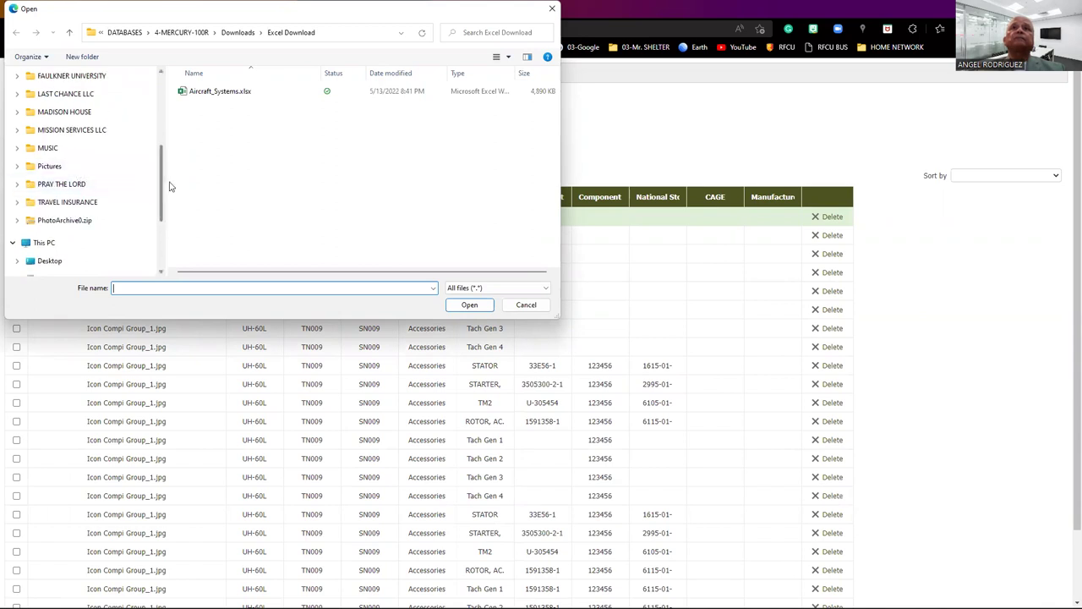
{"action": "left_click_drag", "start_coordinate": [163, 188], "coordinate": [167, 125]}
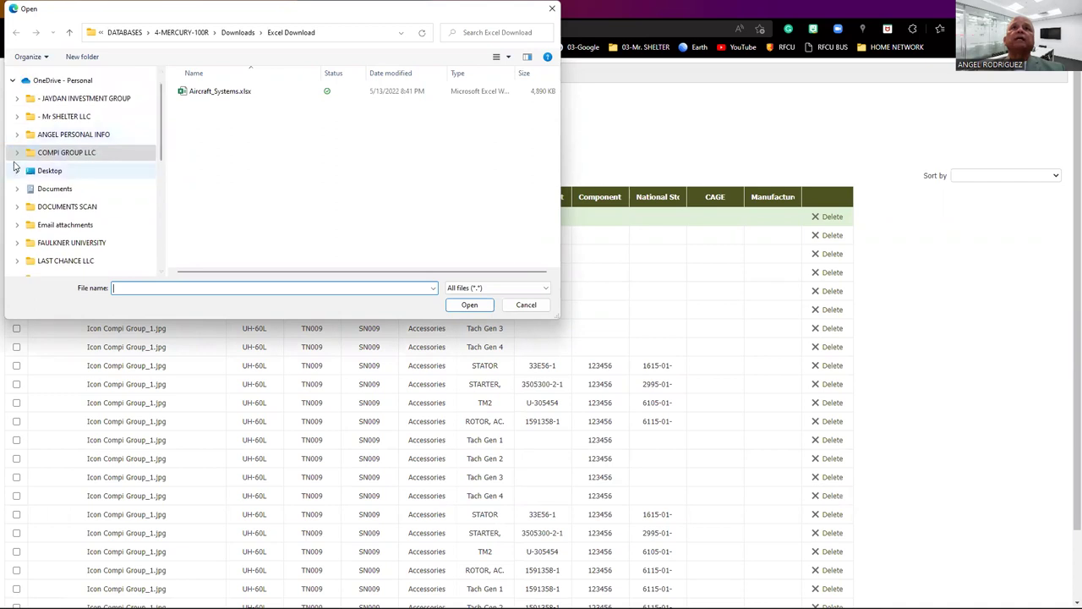
{"action": "left_click", "coordinate": [17, 153]}
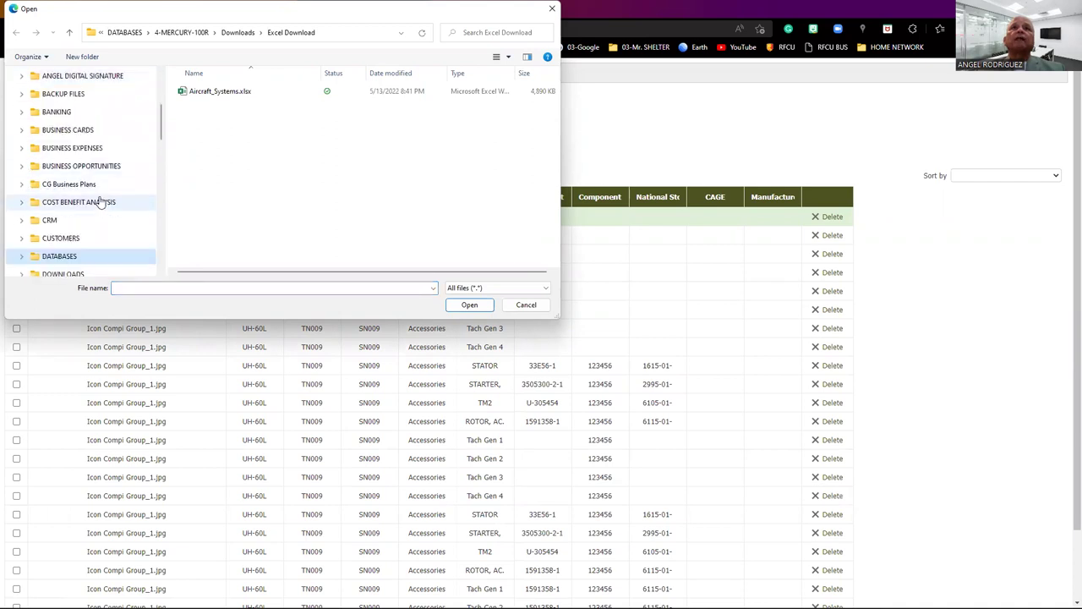
{"action": "left_click_drag", "start_coordinate": [165, 135], "coordinate": [155, 207]}
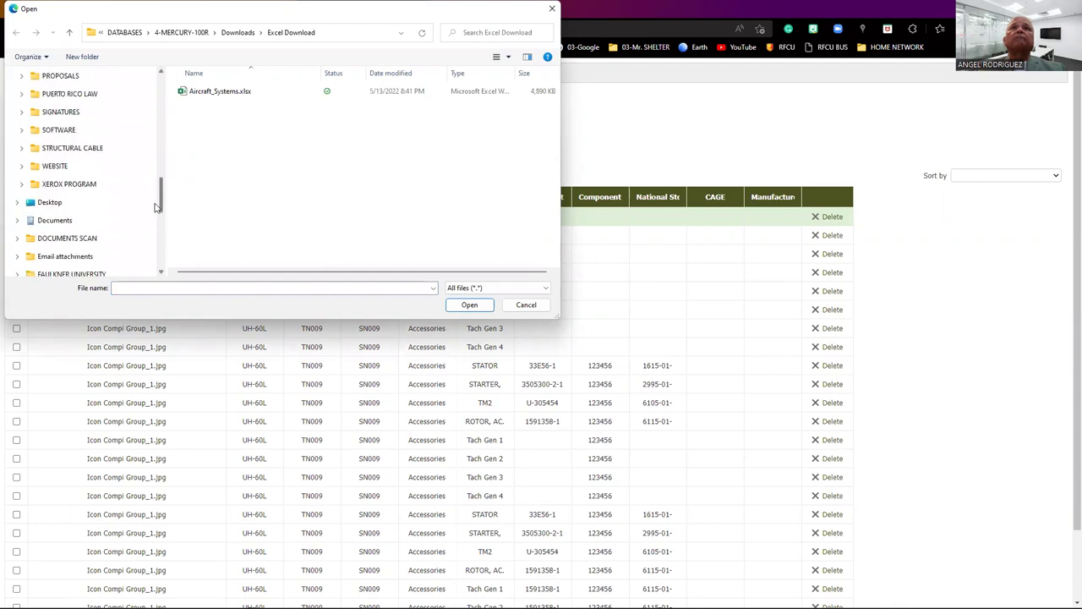
Browse to the Aircraft image folder under WEBSITE, Website Development, Website Images.
{"action": "left_click", "coordinate": [51, 165]}
{"action": "double_click", "coordinate": [196, 109]}
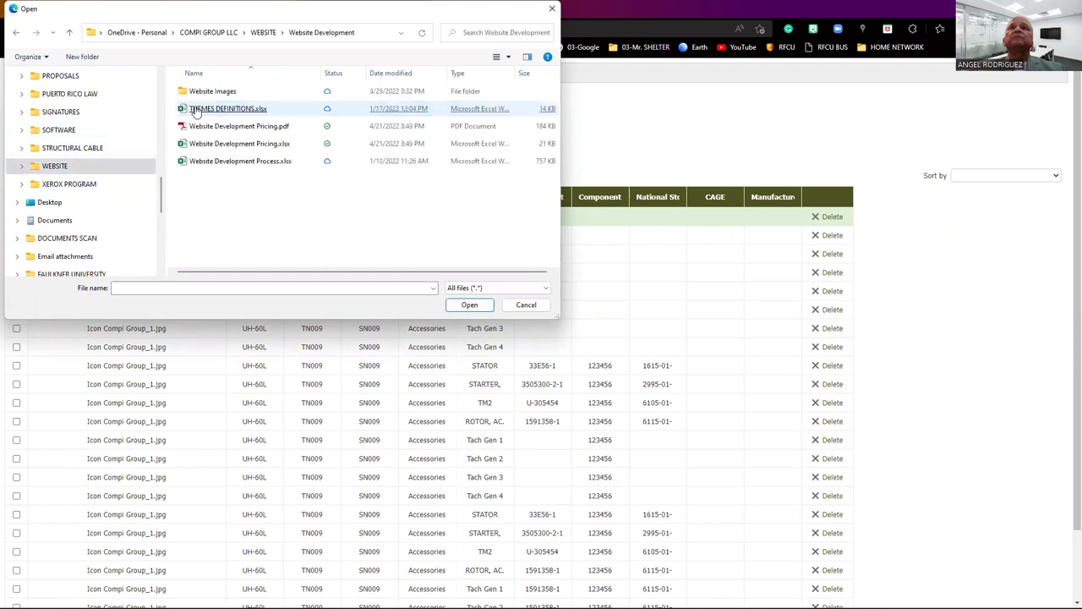
{"action": "left_click", "coordinate": [199, 109]}
{"action": "left_click", "coordinate": [207, 93]}
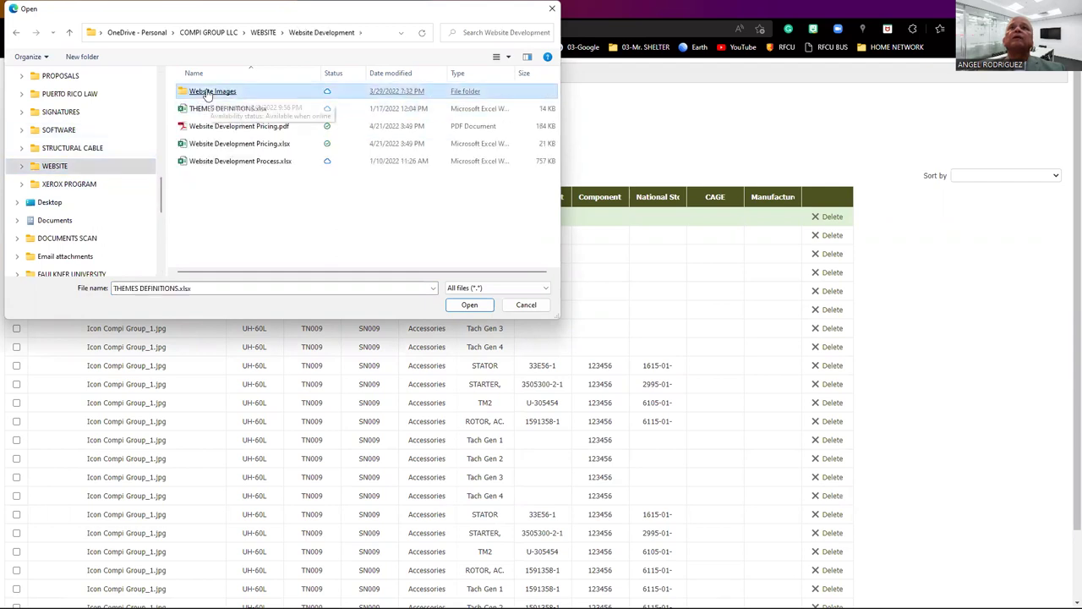
{"action": "double_click", "coordinate": [207, 93]}
{"action": "left_click", "coordinate": [215, 164]}
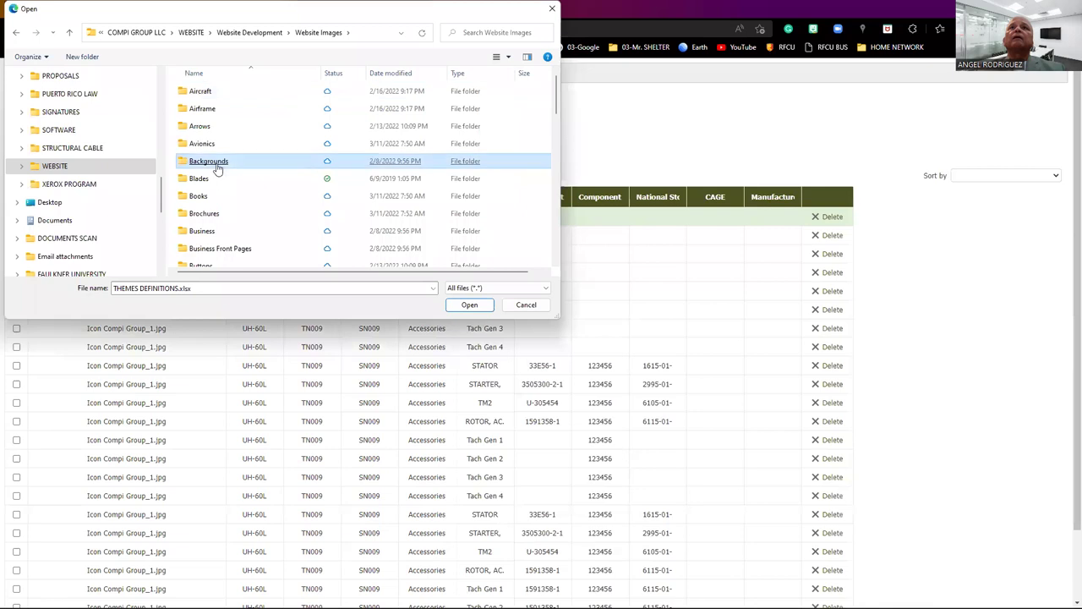
{"action": "left_click", "coordinate": [204, 145]}
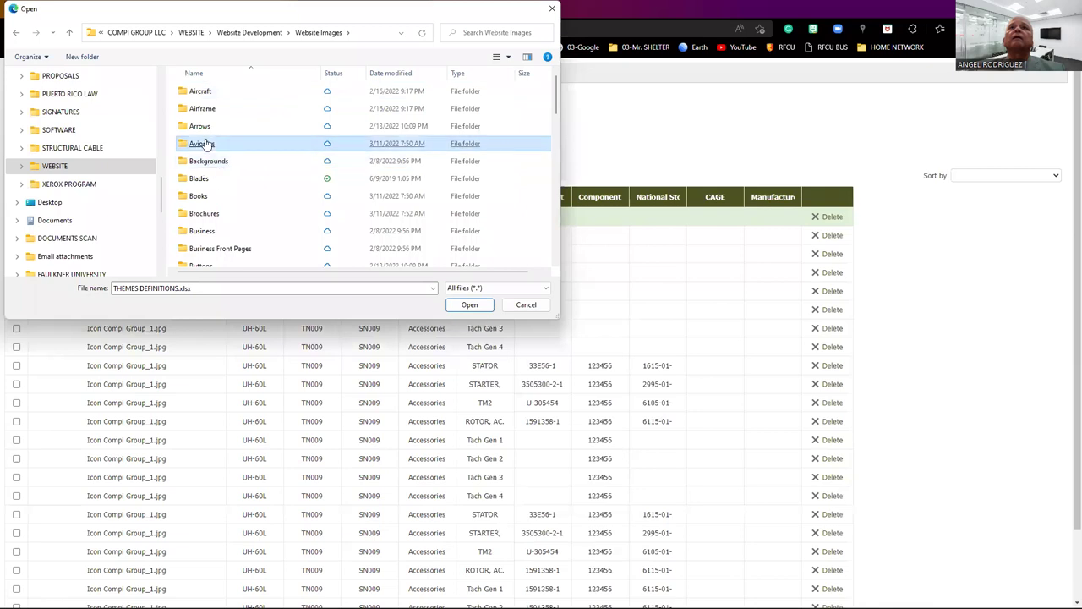
{"action": "left_click", "coordinate": [210, 91]}
{"action": "double_click", "coordinate": [212, 92]}
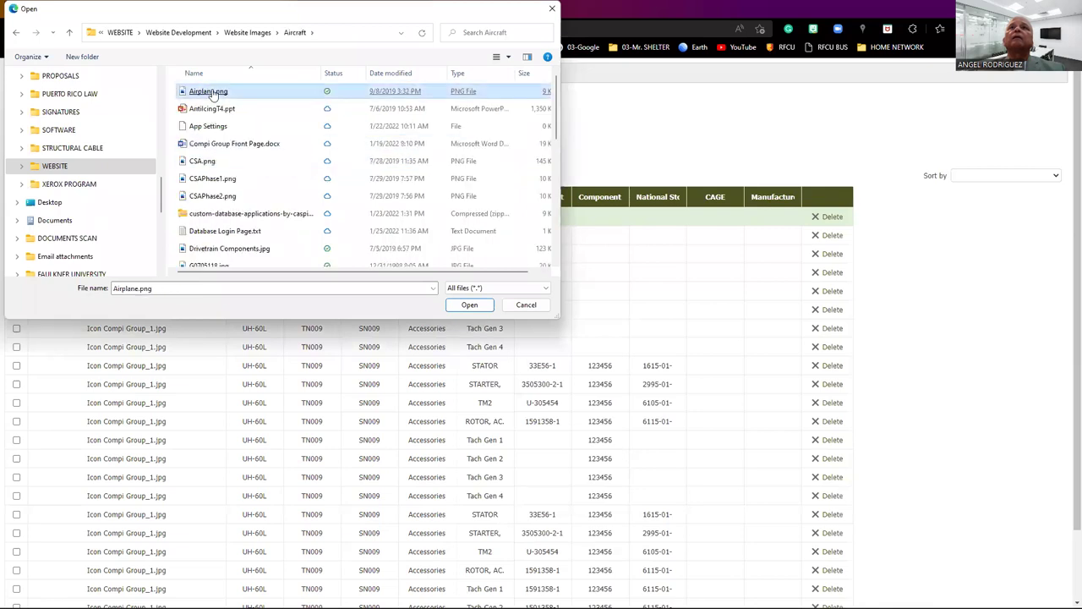
Show the files as large icons, choose Airplane.png as the first Tach Gen 1 record's picture, and leave grid editing.
{"action": "left_click", "coordinate": [507, 58]}
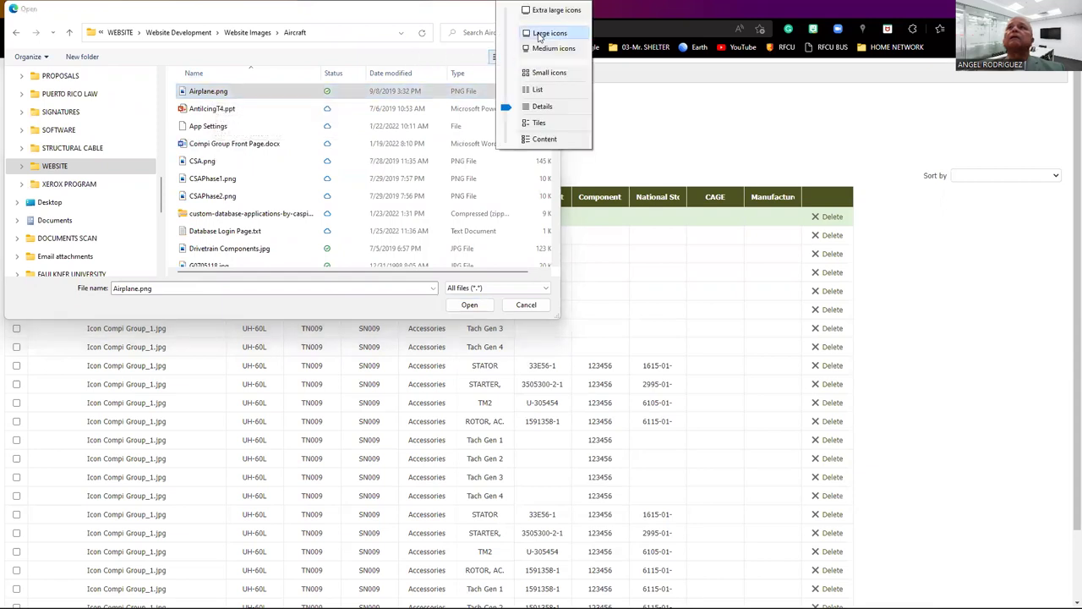
{"action": "left_click", "coordinate": [532, 38]}
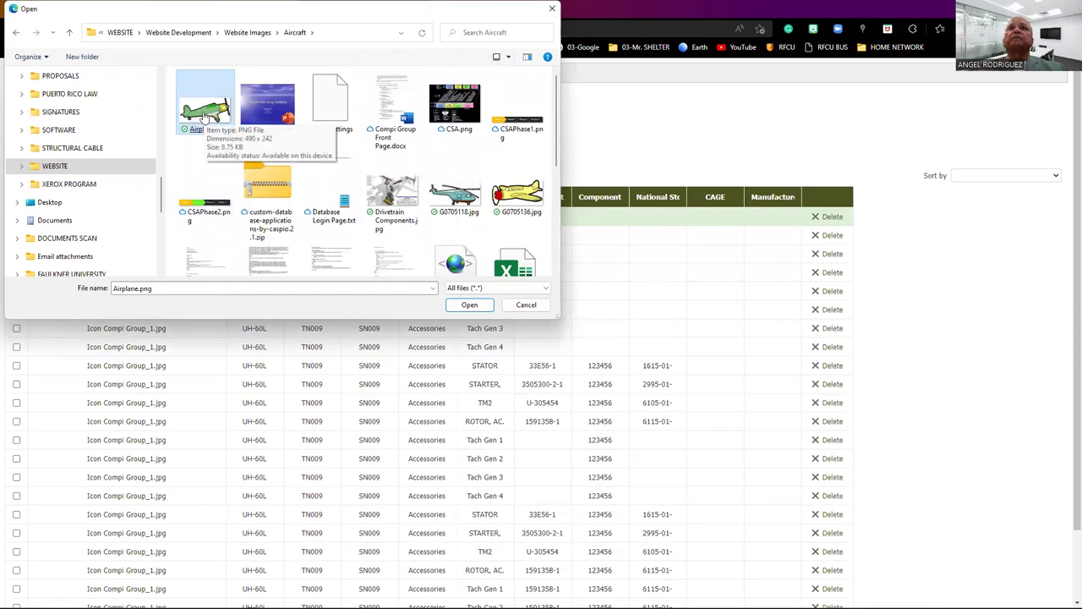
{"action": "double_click", "coordinate": [203, 115]}
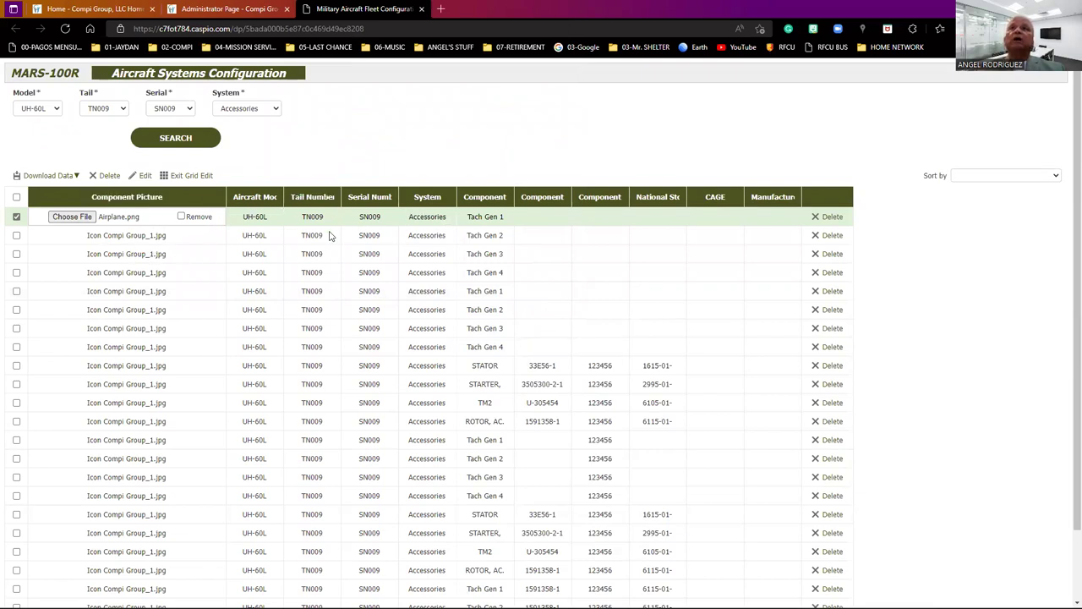
{"action": "left_click", "coordinate": [193, 176]}
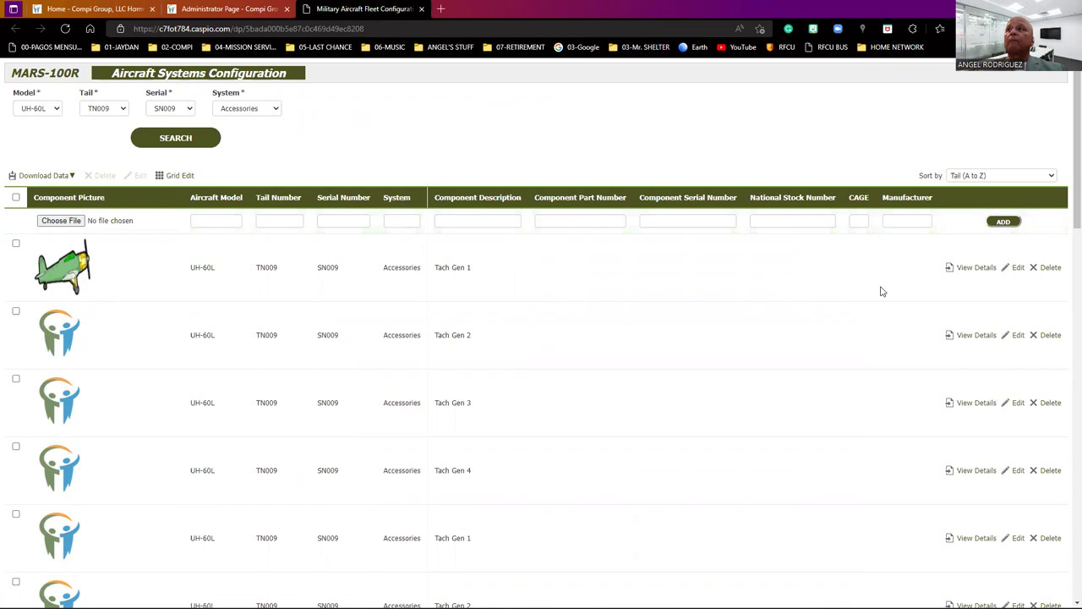
Open the first Tach Gen 1 and first Tach Gen 2 records for inline editing without changes, and view the data download formats.
{"action": "left_click", "coordinate": [1019, 268]}
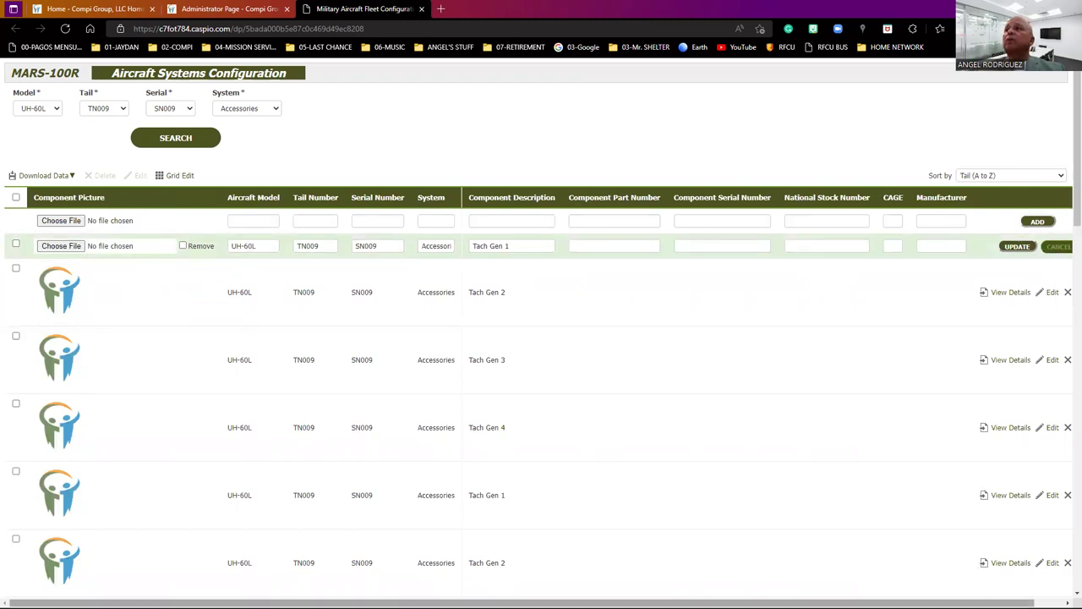
{"action": "scroll", "coordinate": [542, 603], "scroll_direction": "right", "scroll_amount": 1}
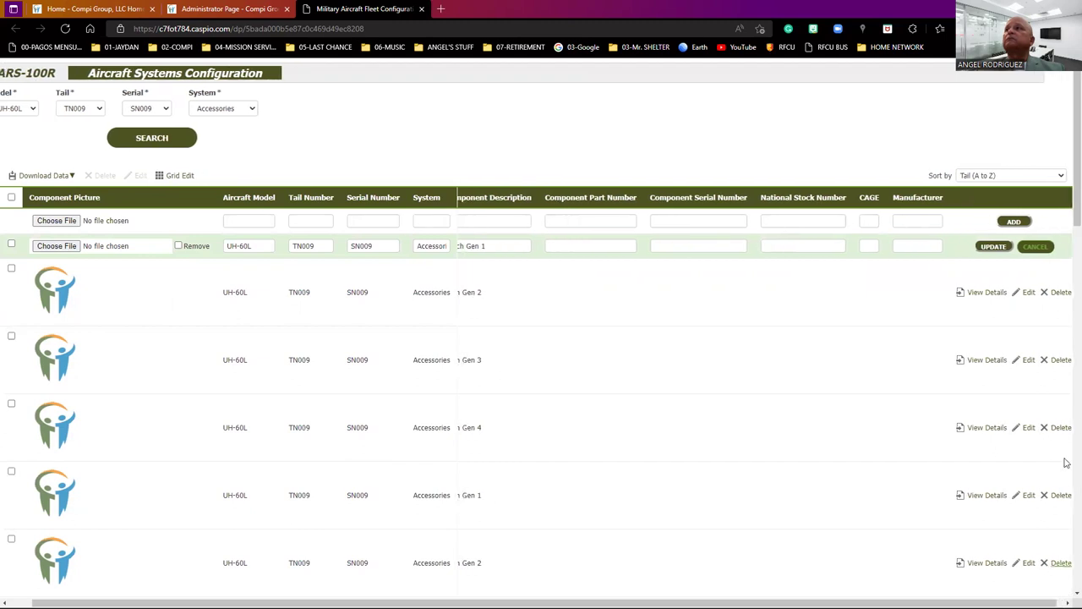
{"action": "left_click", "coordinate": [1029, 293]}
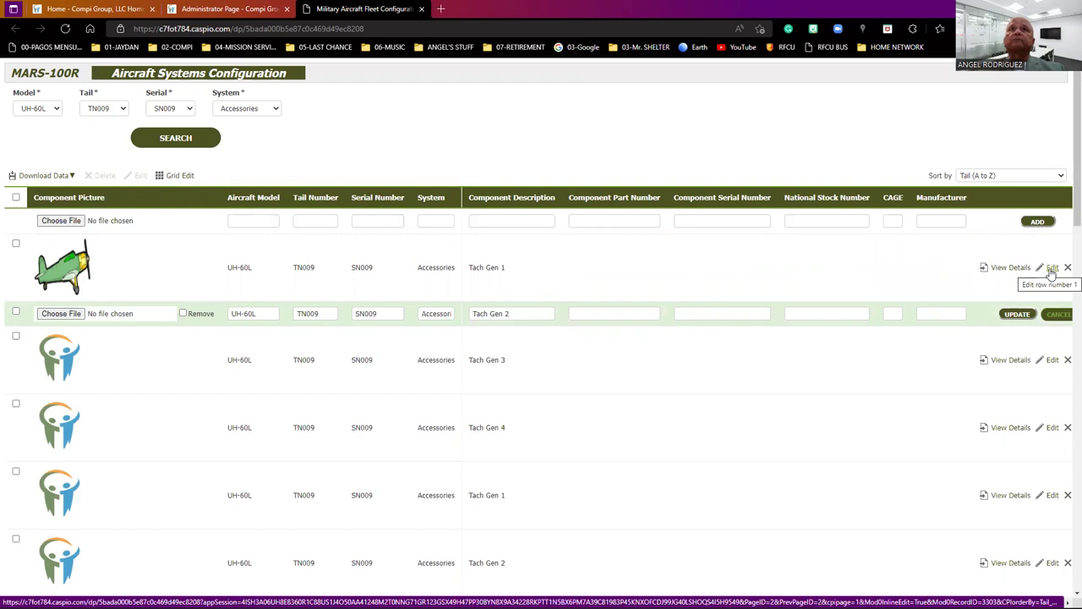
{"action": "left_click", "coordinate": [34, 176]}
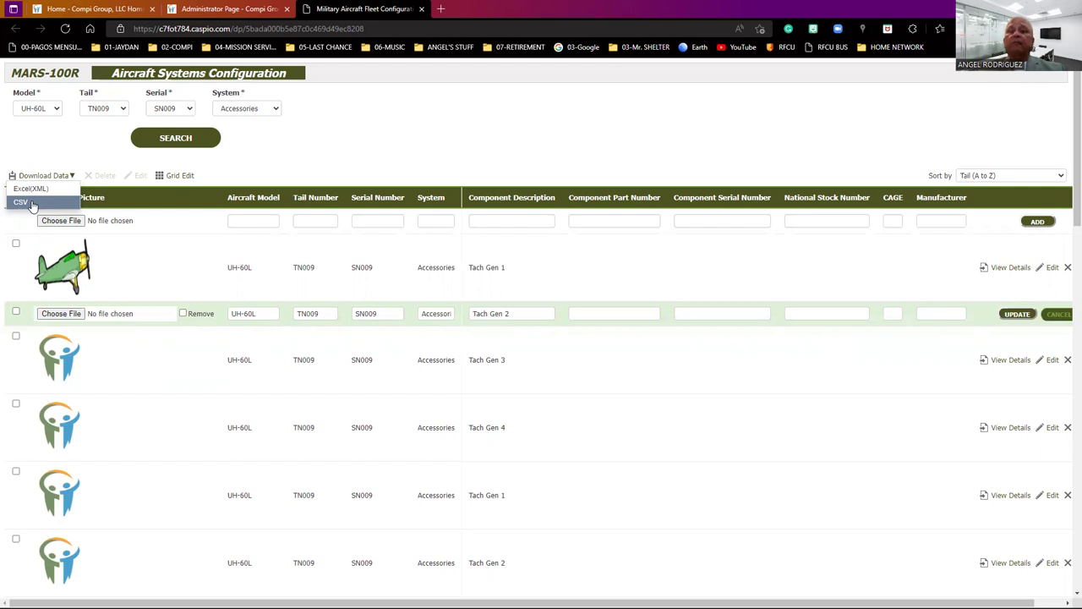
Close Fleet Configuration, open Components Overhaul, and try the Serviceable component status before setting it back to Repairable.
{"action": "left_click", "coordinate": [421, 10]}
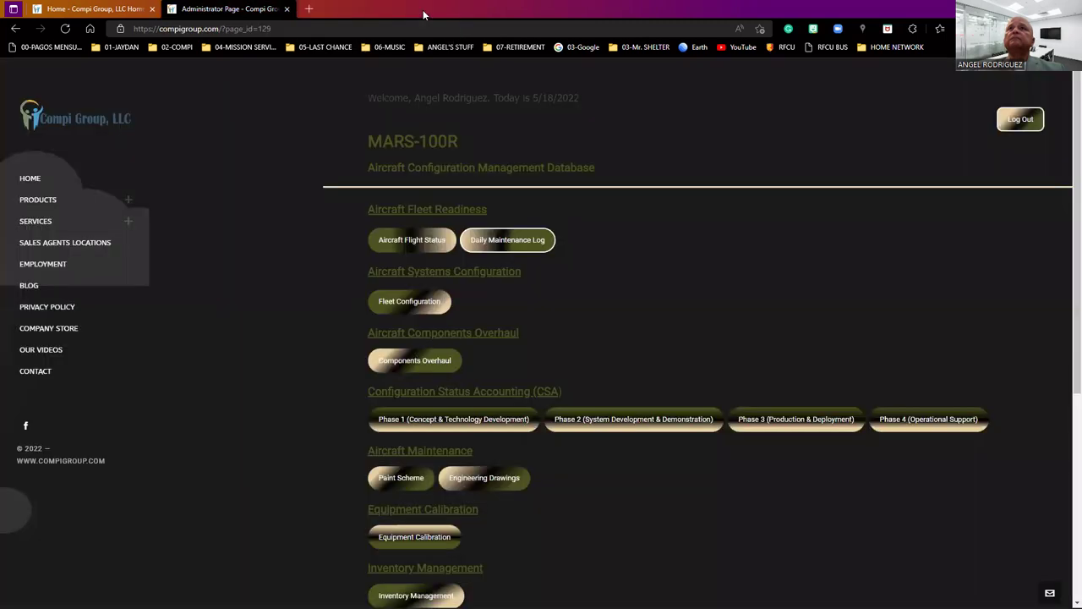
{"action": "left_click", "coordinate": [438, 368]}
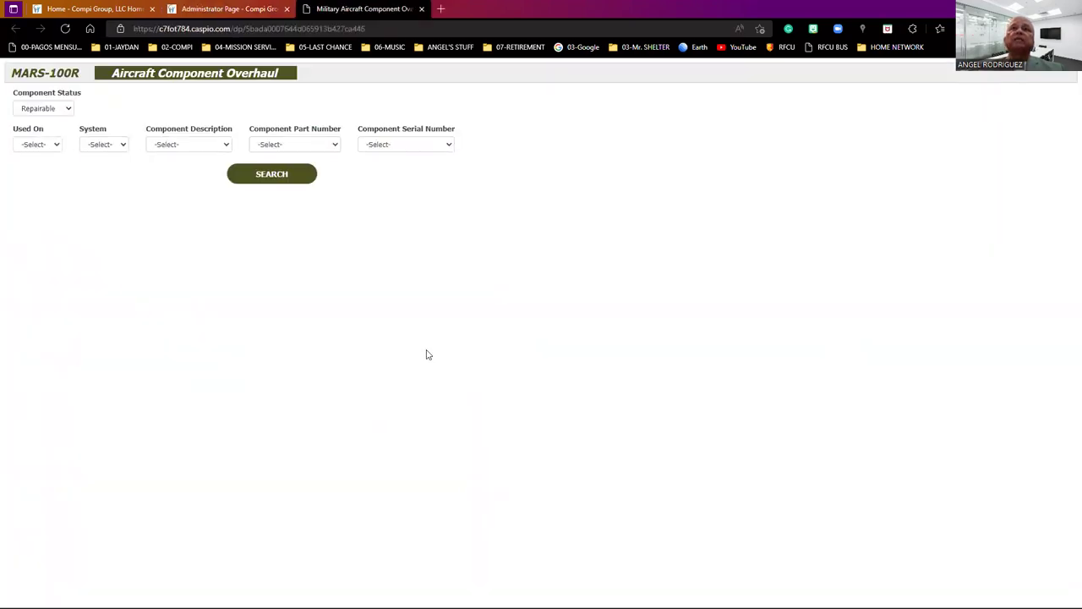
{"action": "left_click", "coordinate": [70, 112]}
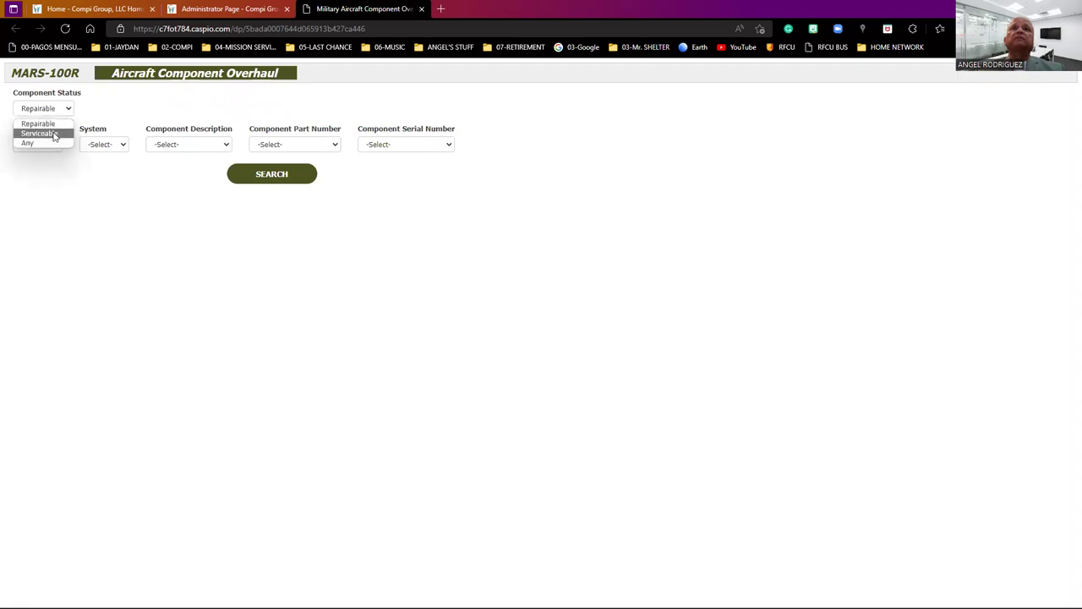
{"action": "left_click", "coordinate": [54, 135]}
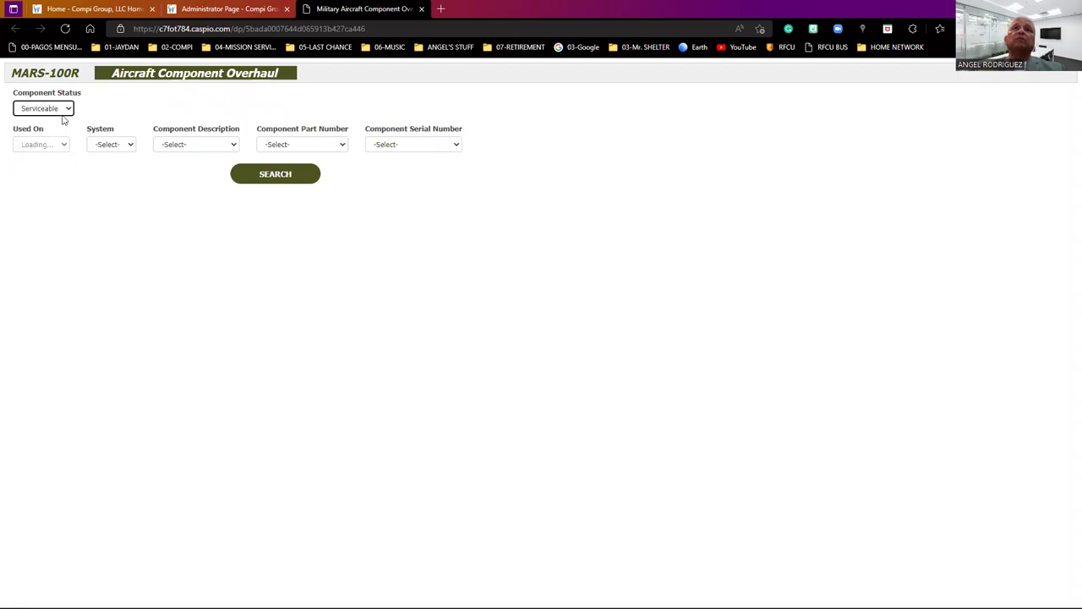
{"action": "left_click", "coordinate": [68, 110]}
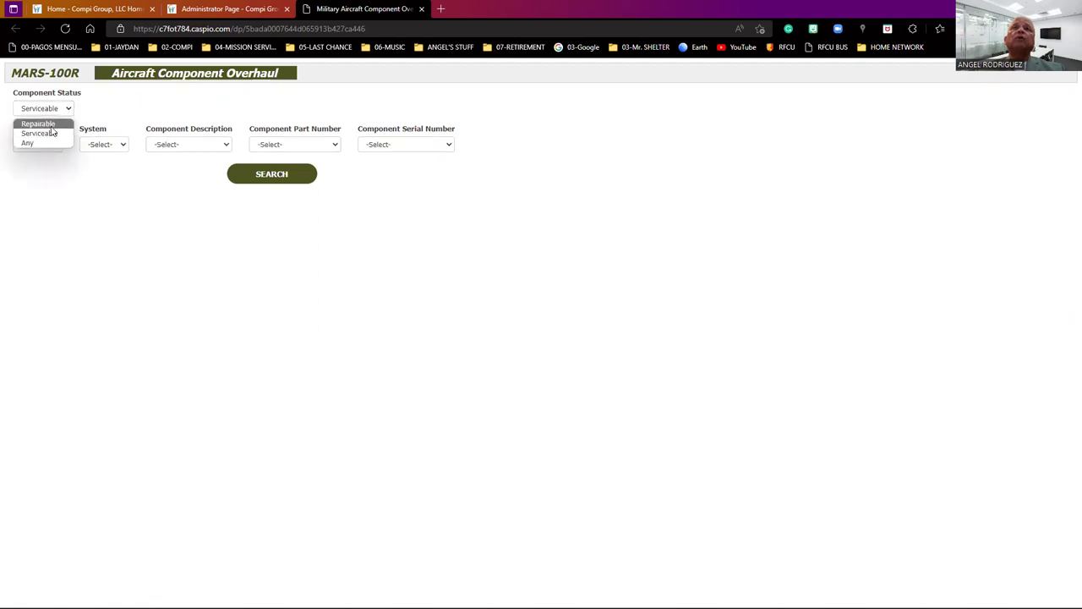
{"action": "left_click", "coordinate": [52, 125]}
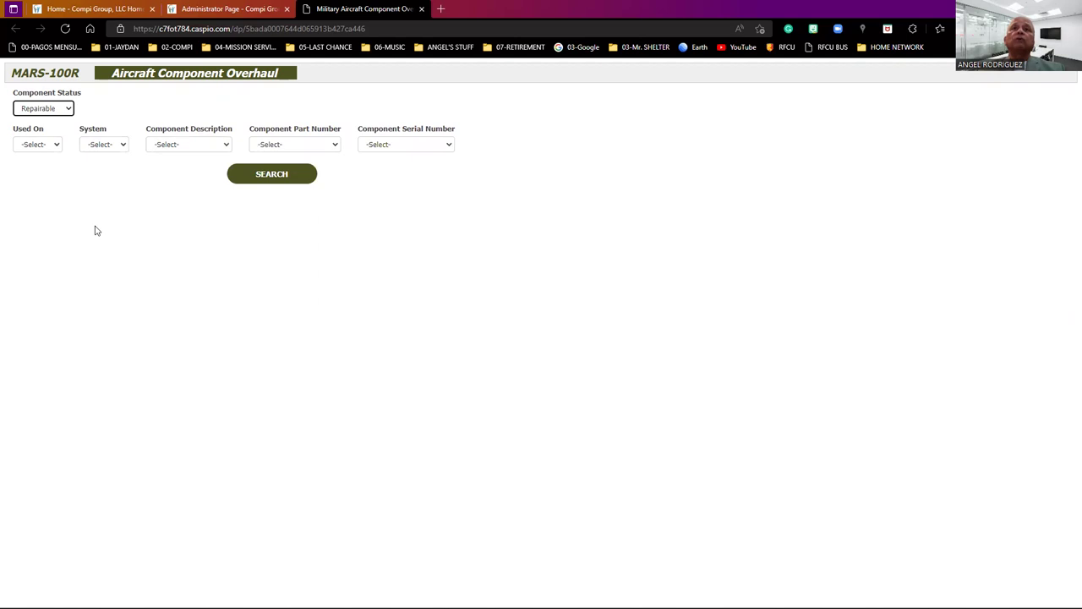
Filter the component overhaul search to components used on UH-60L in the Avionics system.
{"action": "left_click", "coordinate": [57, 148]}
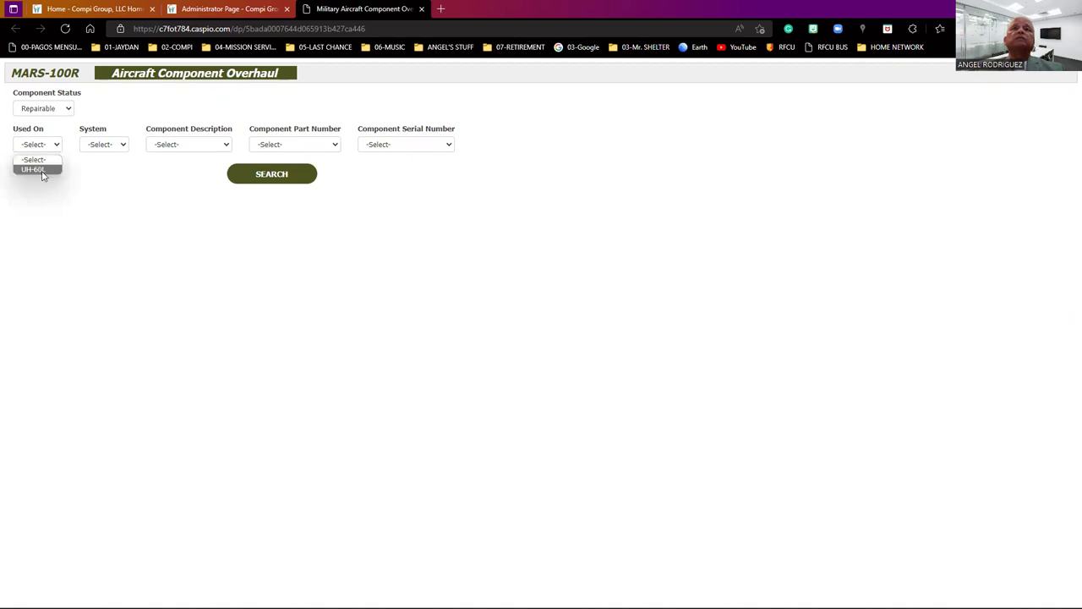
{"action": "left_click", "coordinate": [34, 170]}
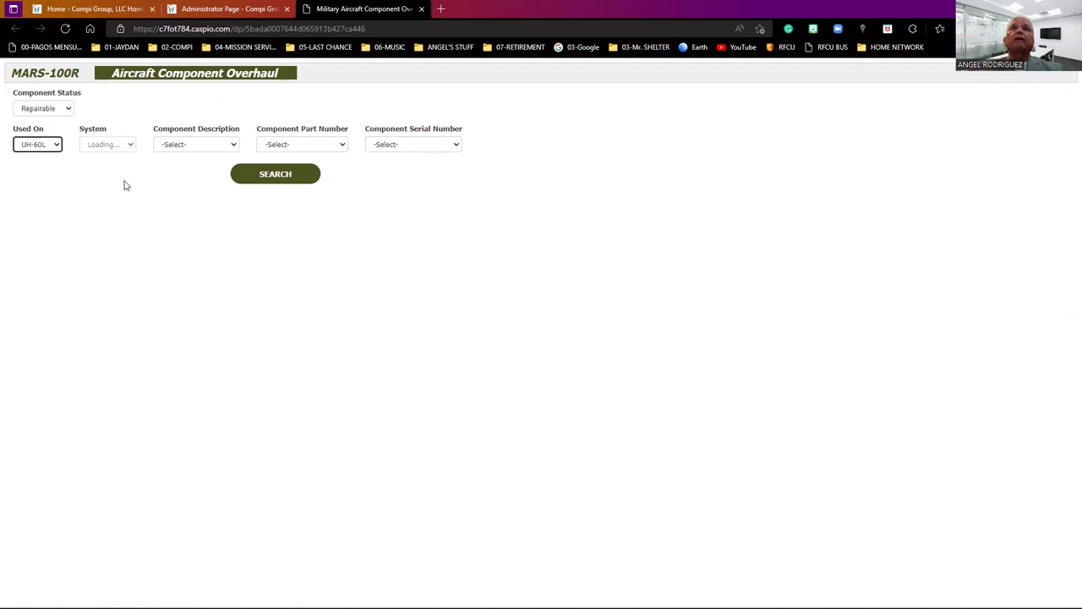
{"action": "left_click", "coordinate": [57, 145]}
{"action": "left_click", "coordinate": [49, 169]}
{"action": "left_click", "coordinate": [53, 145]}
{"action": "left_click", "coordinate": [47, 170]}
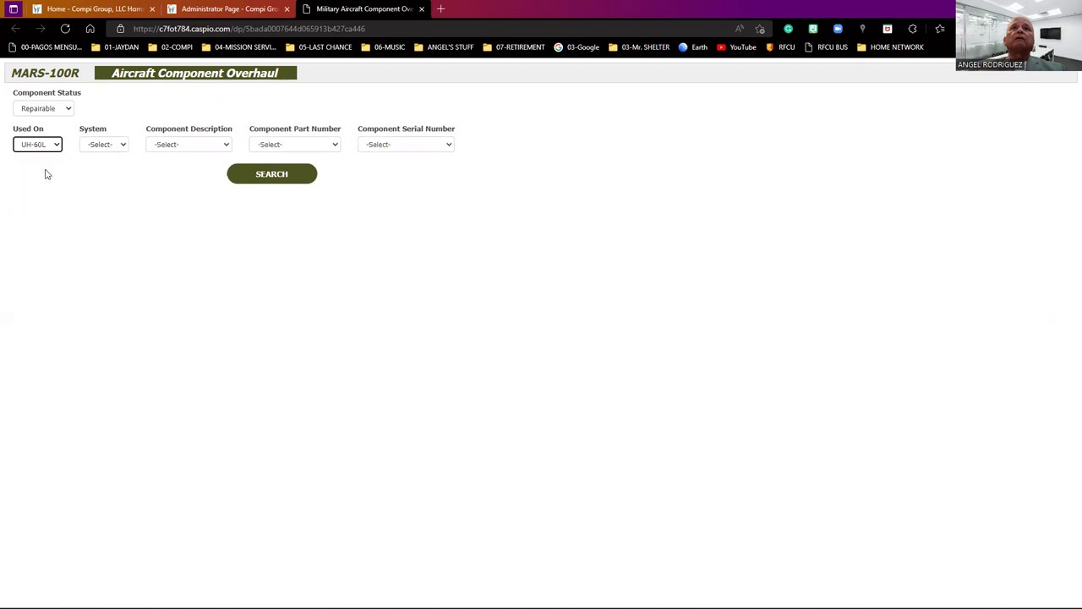
{"action": "left_click", "coordinate": [126, 144]}
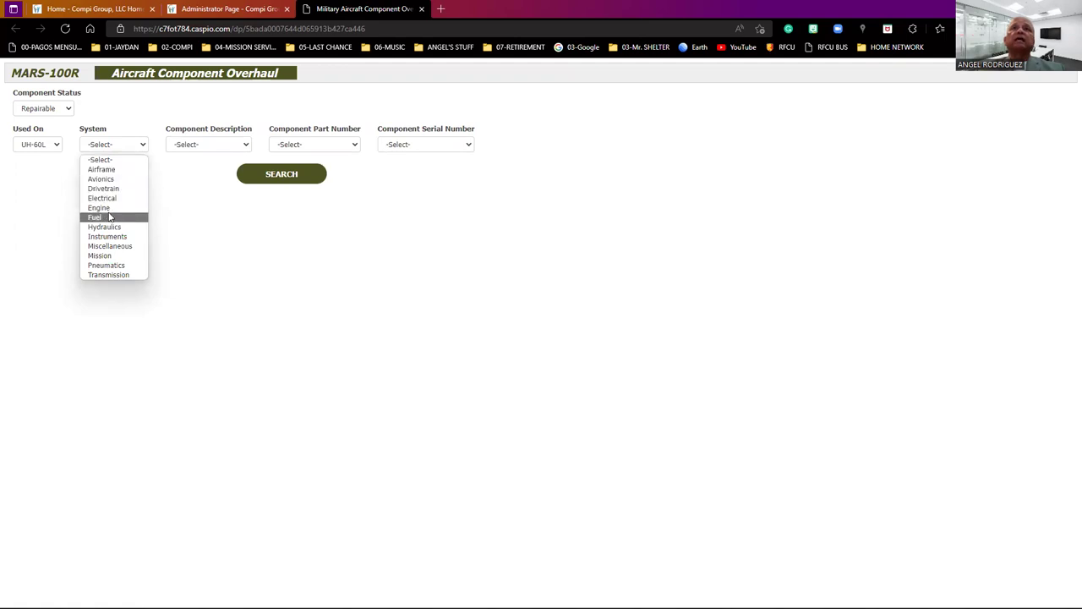
{"action": "left_click", "coordinate": [106, 178]}
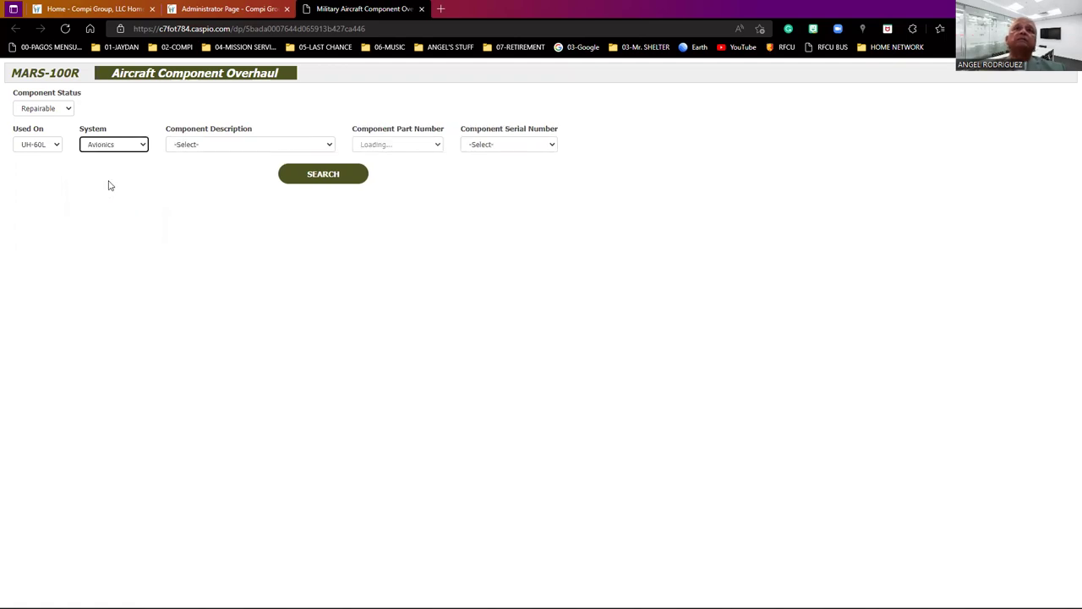
{"action": "left_click", "coordinate": [216, 146]}
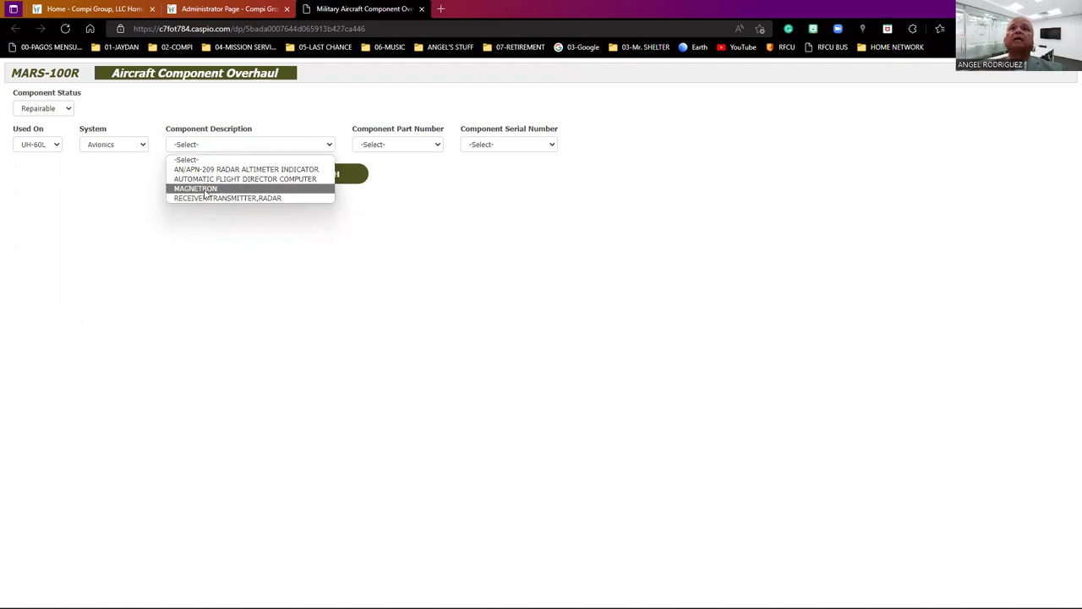
{"action": "left_click", "coordinate": [205, 189]}
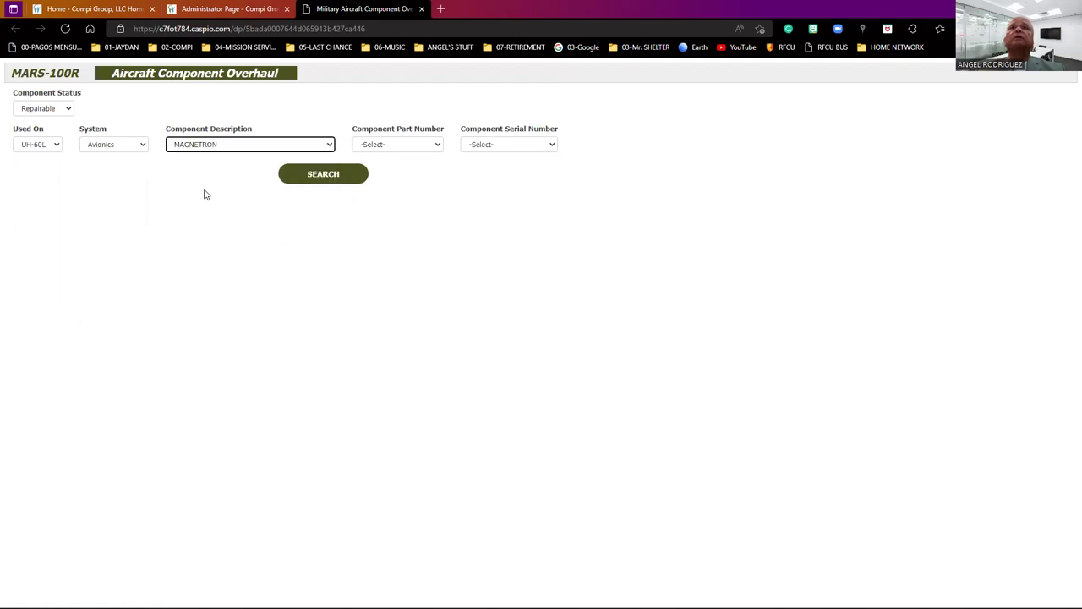
{"action": "left_click", "coordinate": [394, 152]}
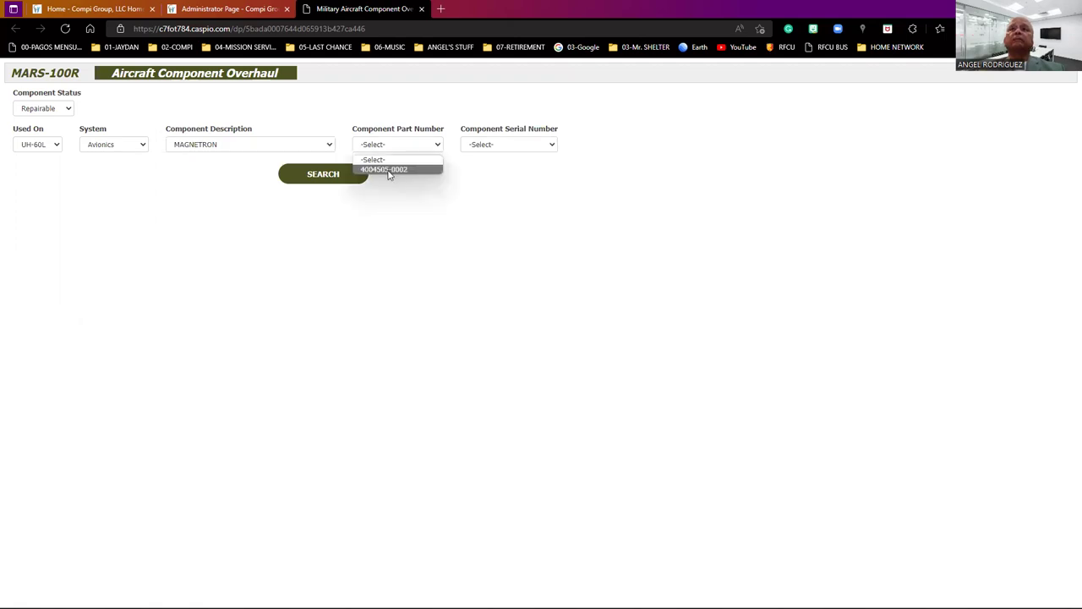
{"action": "left_click", "coordinate": [390, 170]}
{"action": "left_click", "coordinate": [521, 143]}
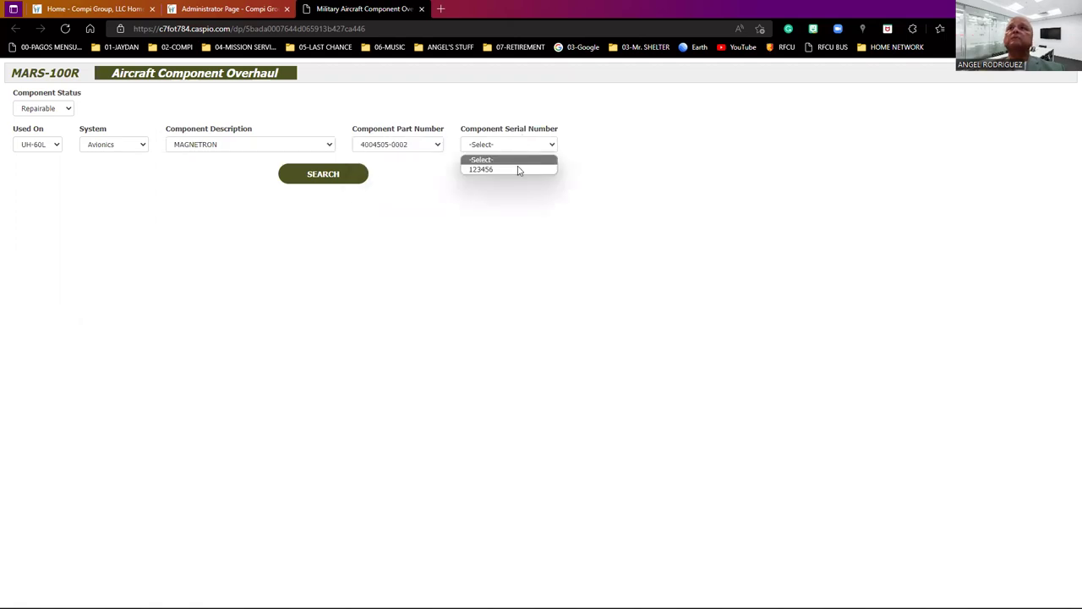
{"action": "left_click", "coordinate": [519, 170]}
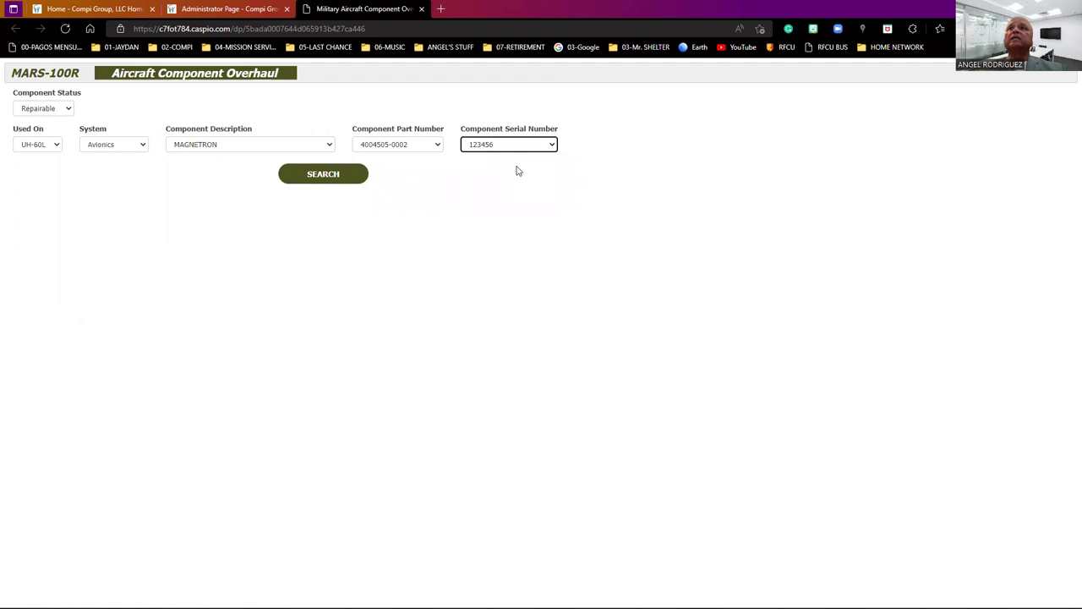
Search for the specified MAGNETRON, view the details of its overhaul record, and return to the report.
{"action": "left_click", "coordinate": [311, 176]}
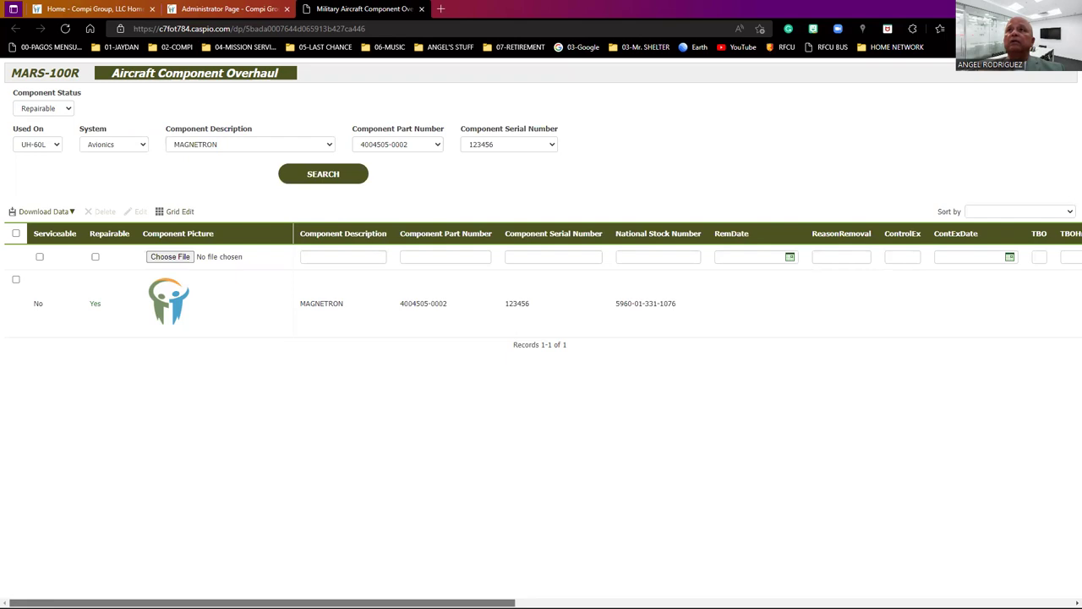
{"action": "scroll", "coordinate": [541, 304], "scroll_direction": "right", "scroll_amount": 8}
{"action": "scroll", "coordinate": [541, 279], "scroll_direction": "right", "scroll_amount": 8}
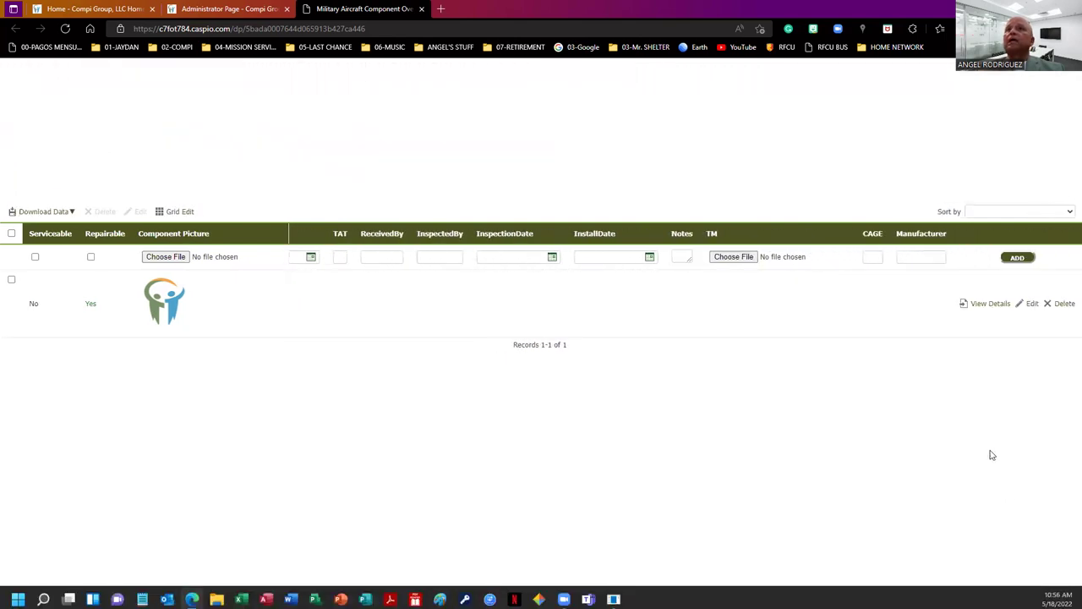
{"action": "left_click", "coordinate": [989, 305]}
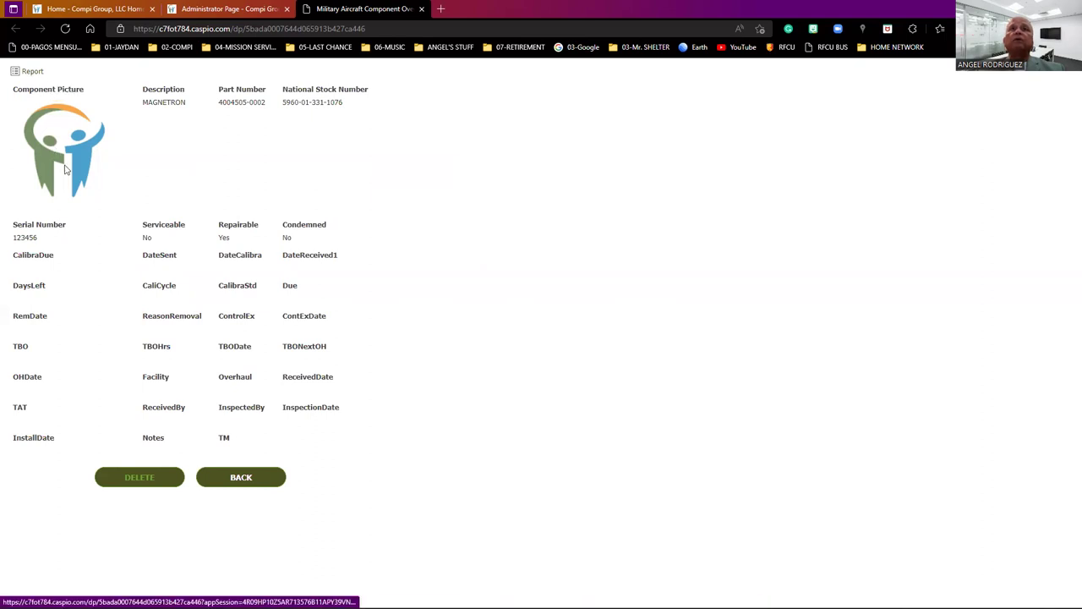
{"action": "left_click", "coordinate": [41, 71]}
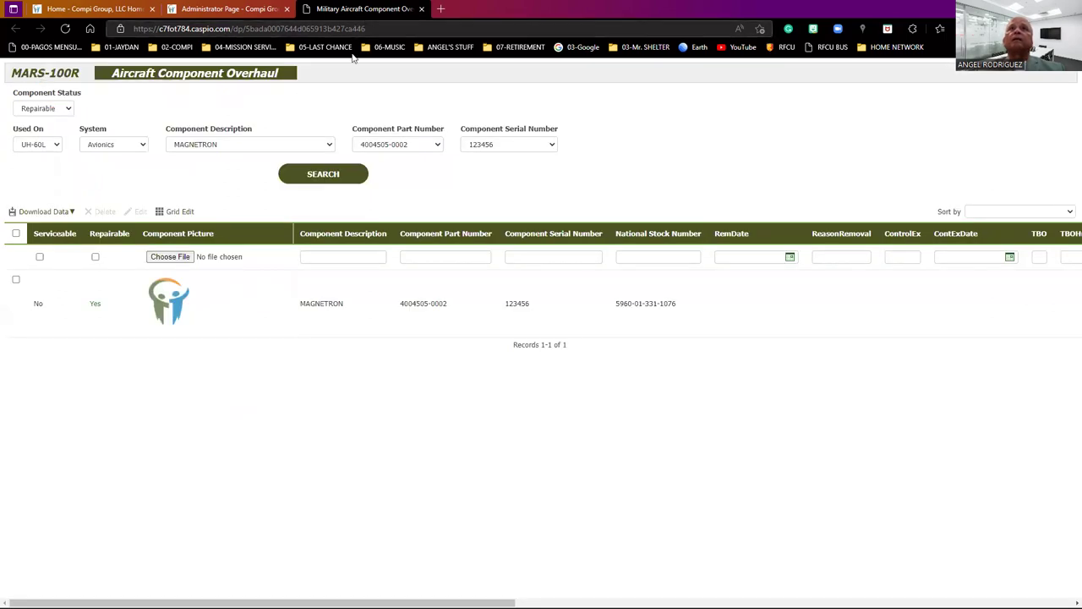
Set the overhaul search to Serviceable components in the Hydraulics system, keeping UH-60L as the aircraft.
{"action": "left_click", "coordinate": [70, 111]}
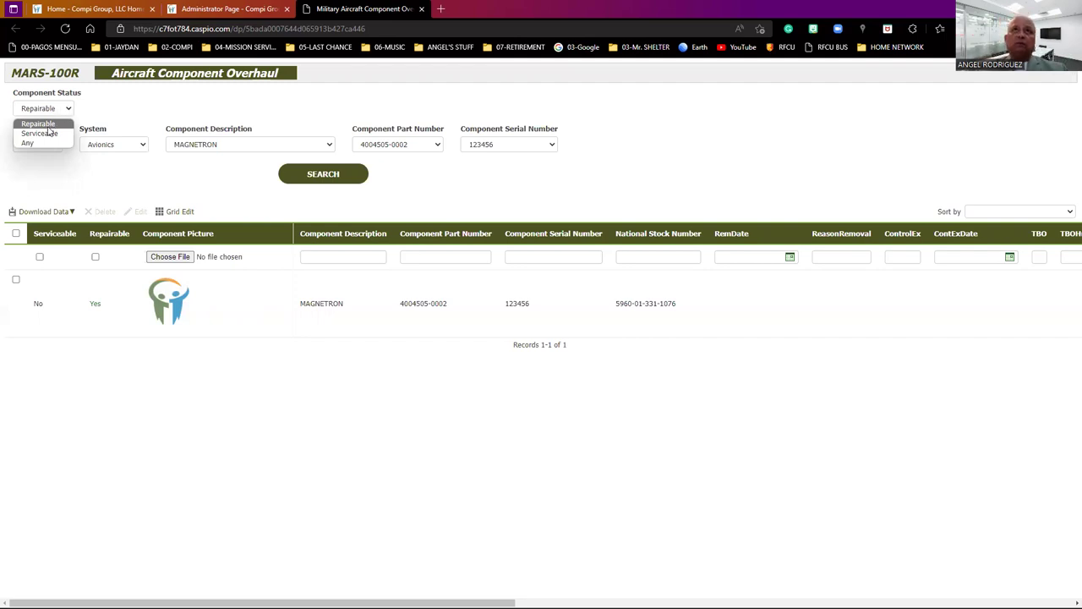
{"action": "left_click", "coordinate": [47, 134]}
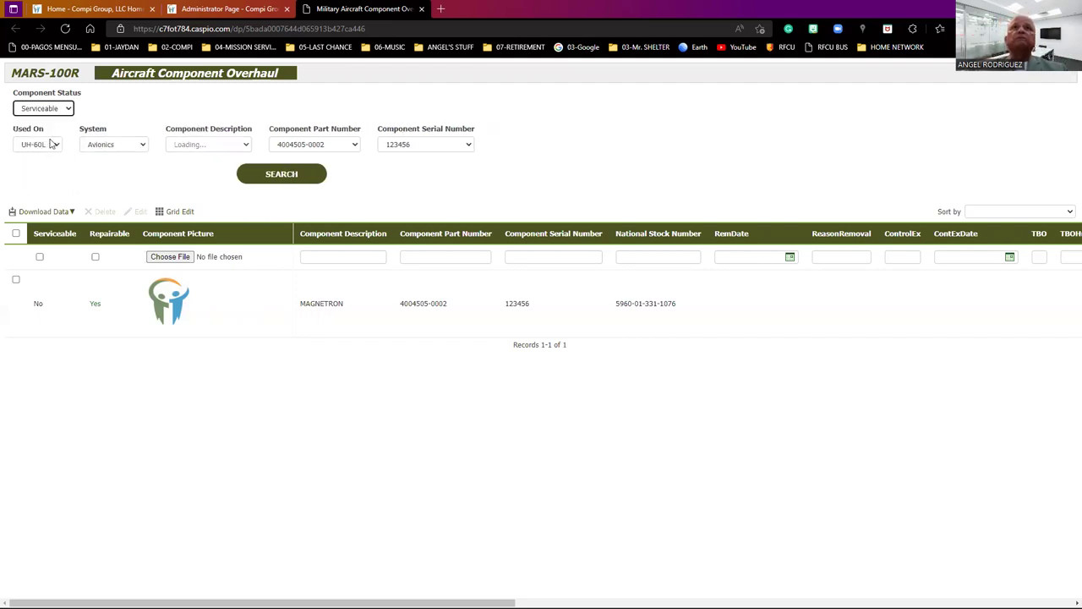
{"action": "left_click", "coordinate": [56, 147]}
{"action": "left_click", "coordinate": [56, 147]}
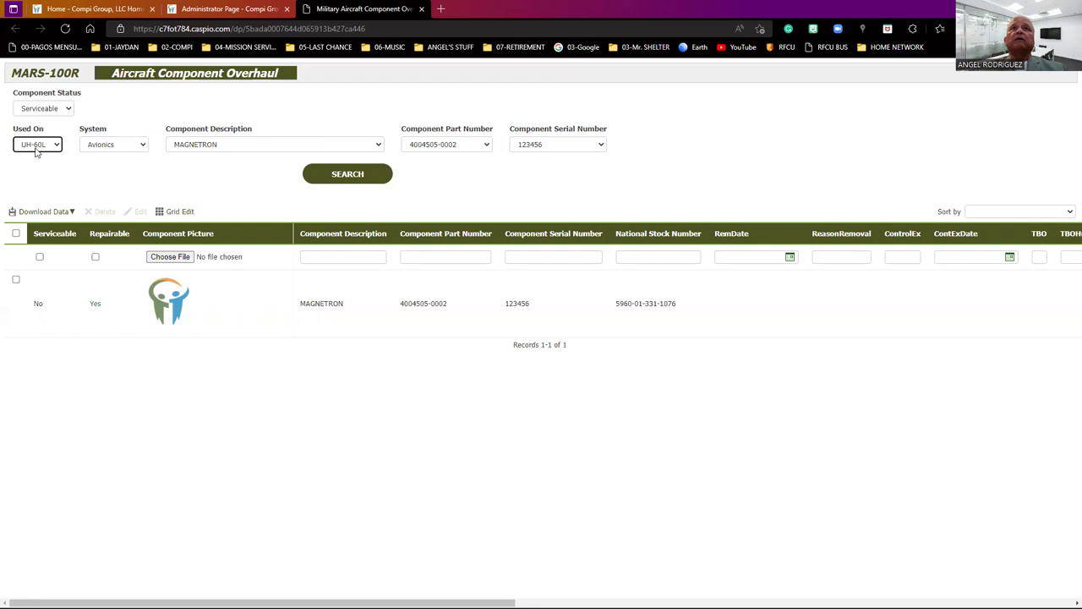
{"action": "left_click", "coordinate": [142, 145]}
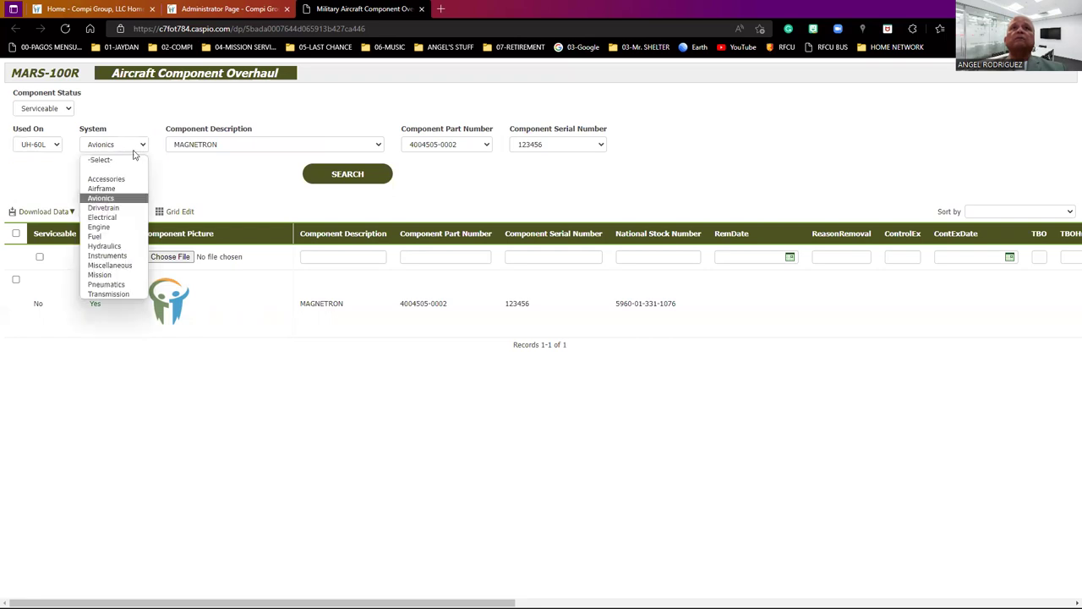
{"action": "left_click", "coordinate": [102, 246]}
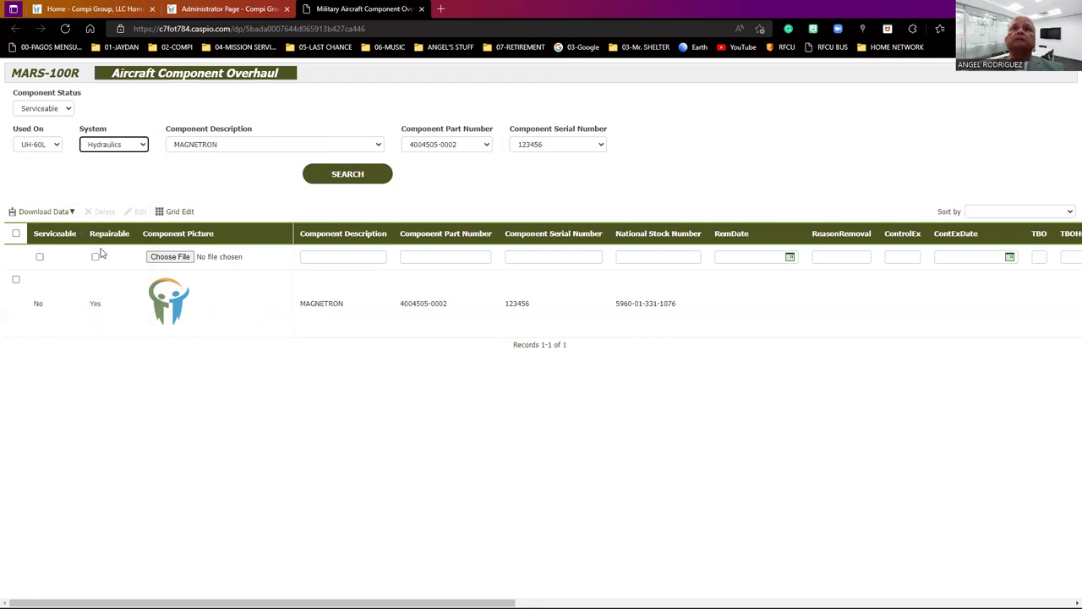
Try Hydraulic Shut-off Valve 1 as the component description and check its part number options.
{"action": "left_click", "coordinate": [280, 149]}
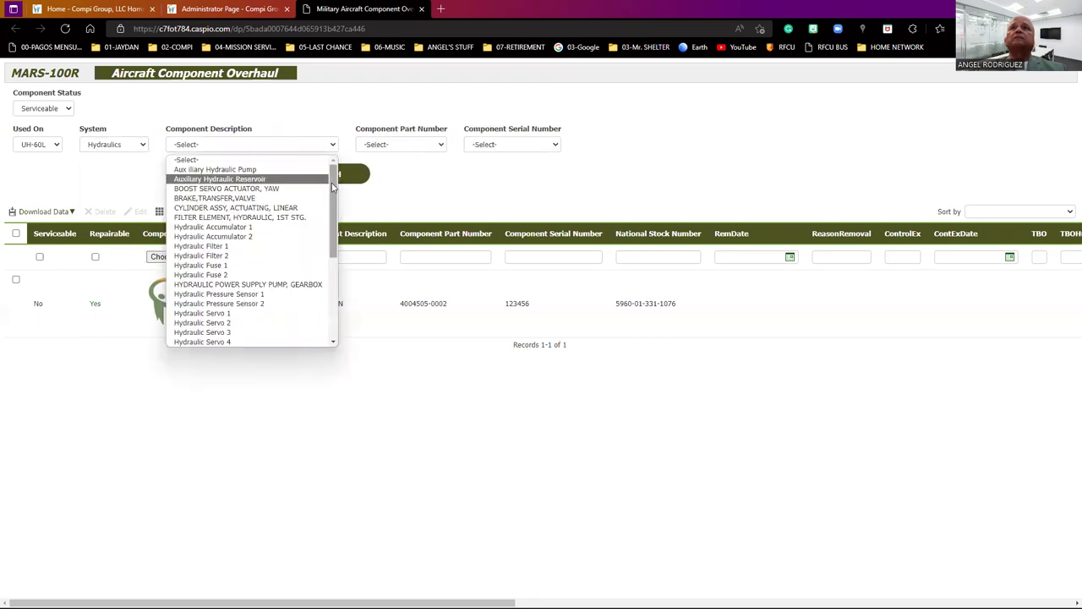
{"action": "left_click_drag", "start_coordinate": [333, 189], "coordinate": [333, 311]}
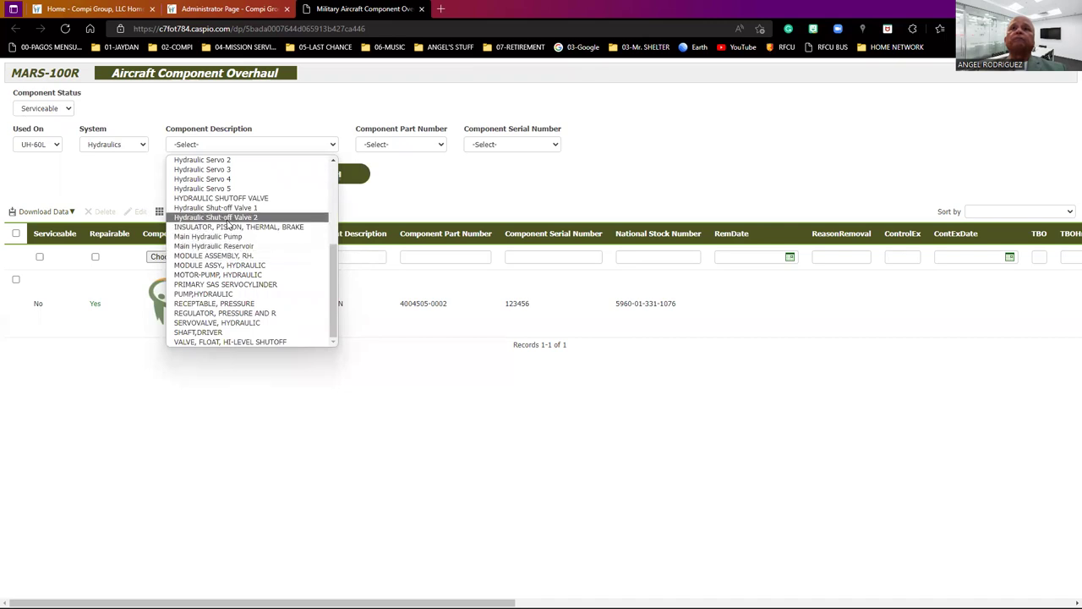
{"action": "left_click", "coordinate": [230, 208]}
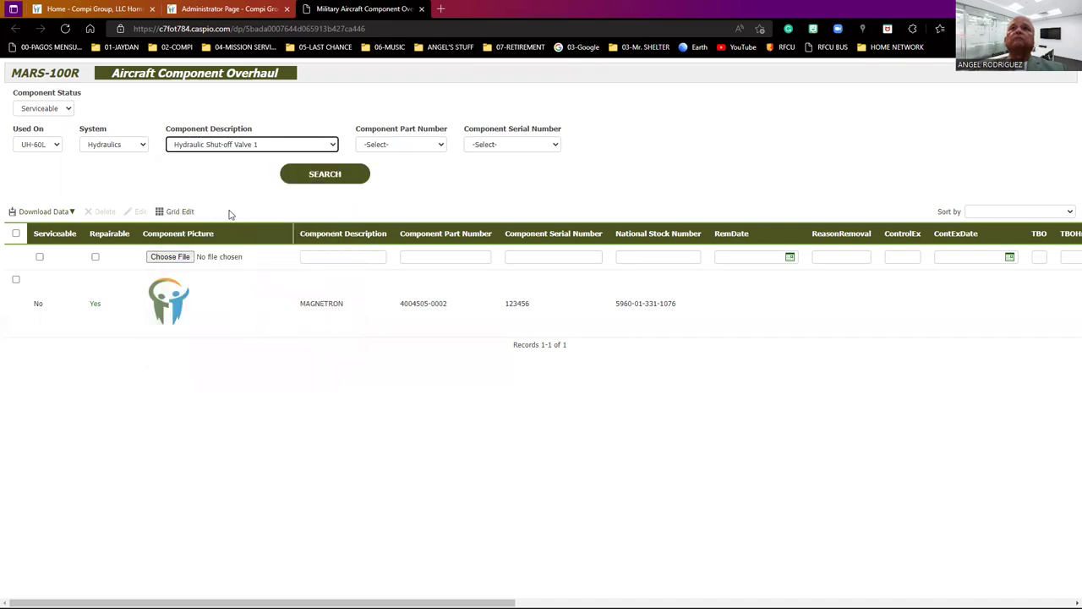
{"action": "left_click", "coordinate": [421, 150]}
{"action": "left_click", "coordinate": [413, 149]}
{"action": "left_click", "coordinate": [312, 147]}
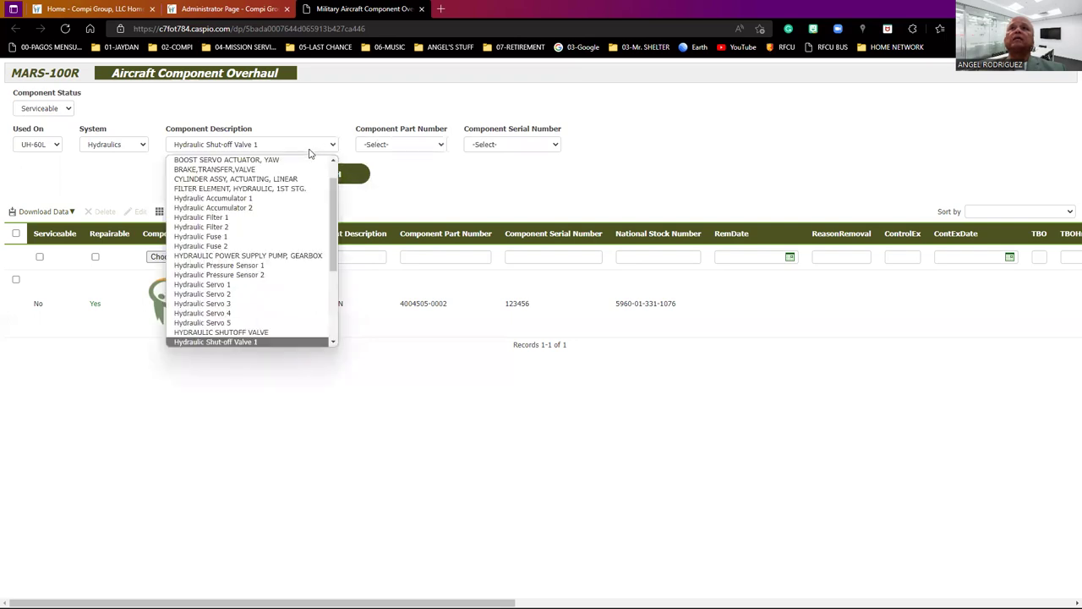
{"action": "left_click", "coordinate": [232, 161]}
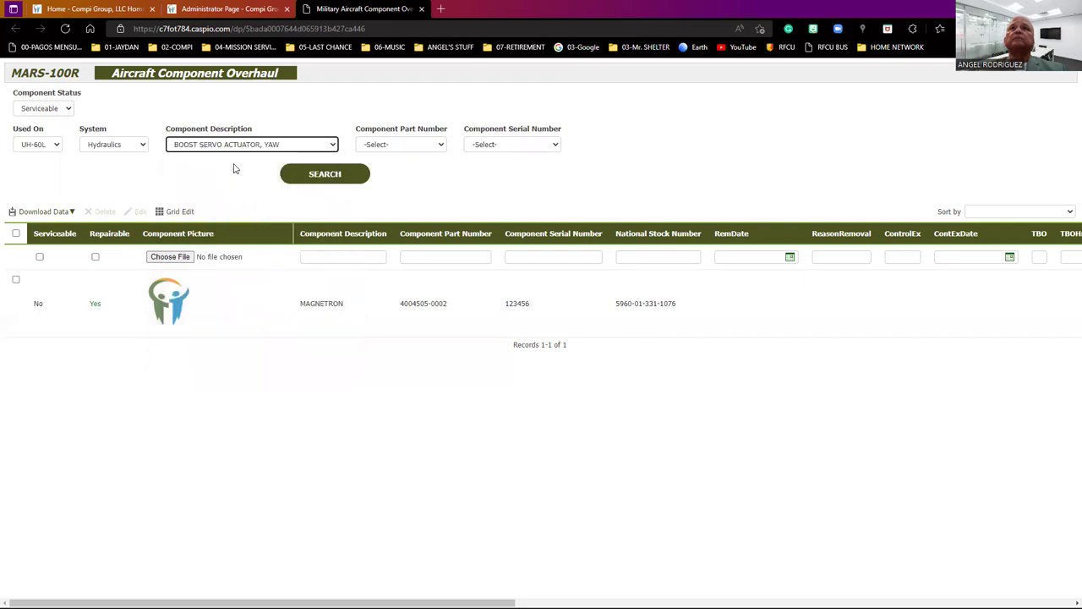
{"action": "left_click", "coordinate": [404, 145]}
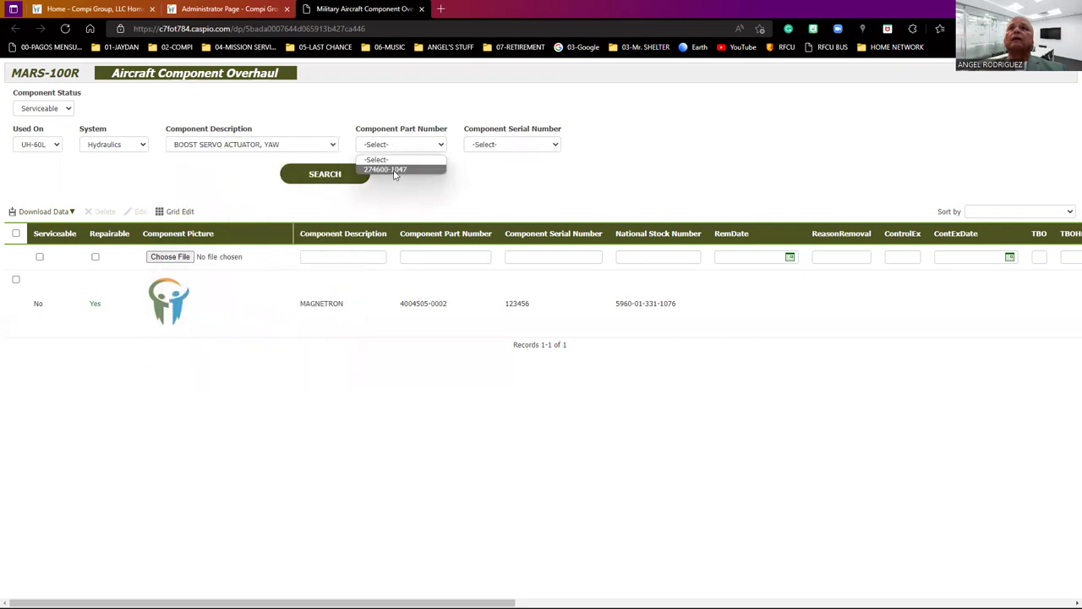
{"action": "left_click", "coordinate": [394, 171]}
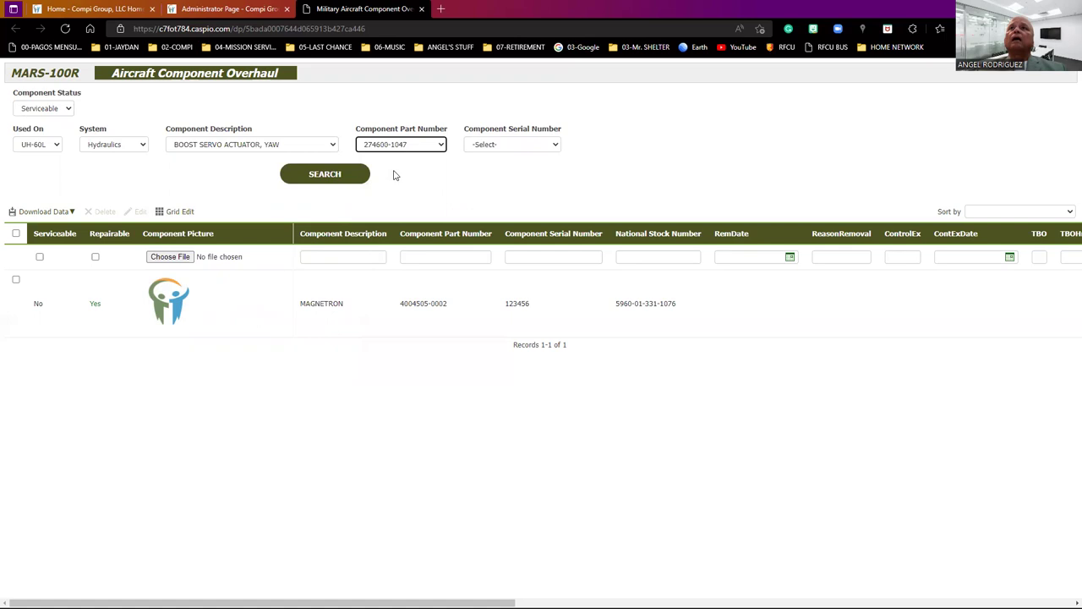
{"action": "left_click", "coordinate": [473, 145]}
{"action": "left_click", "coordinate": [478, 169]}
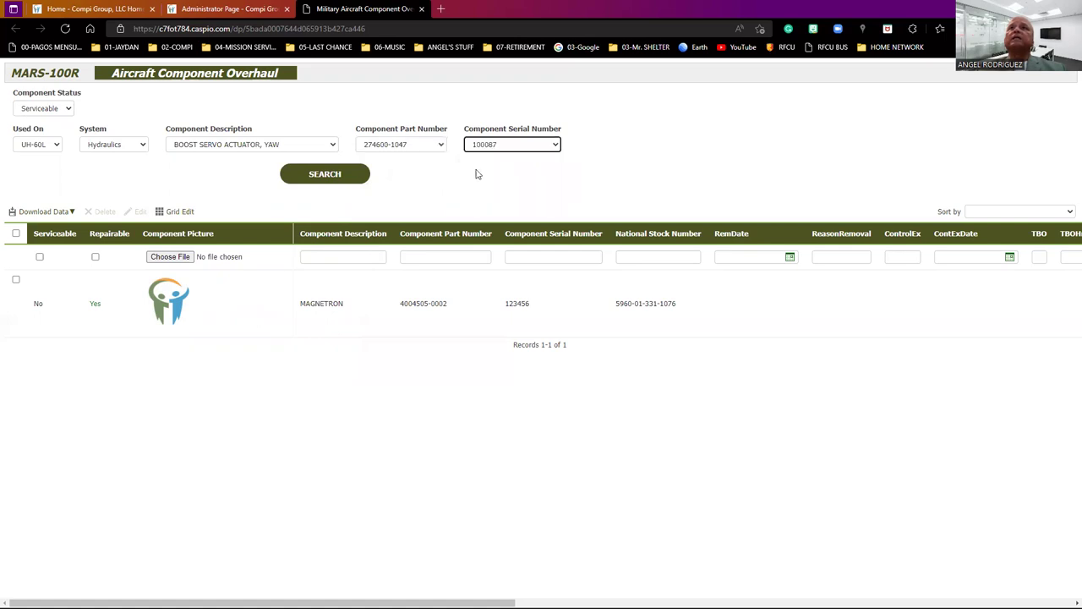
{"action": "left_click", "coordinate": [349, 176]}
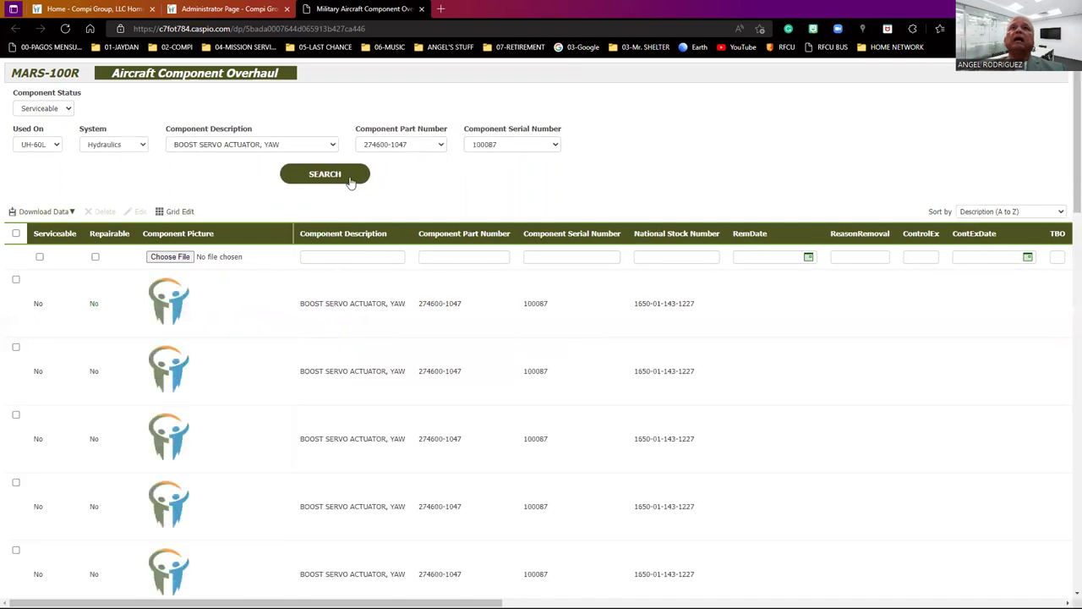
Examine the serviceable and repairable status of the yaw boost servo actuator records in the search results.
{"action": "scroll", "coordinate": [351, 182], "scroll_direction": "down", "scroll_amount": 3}
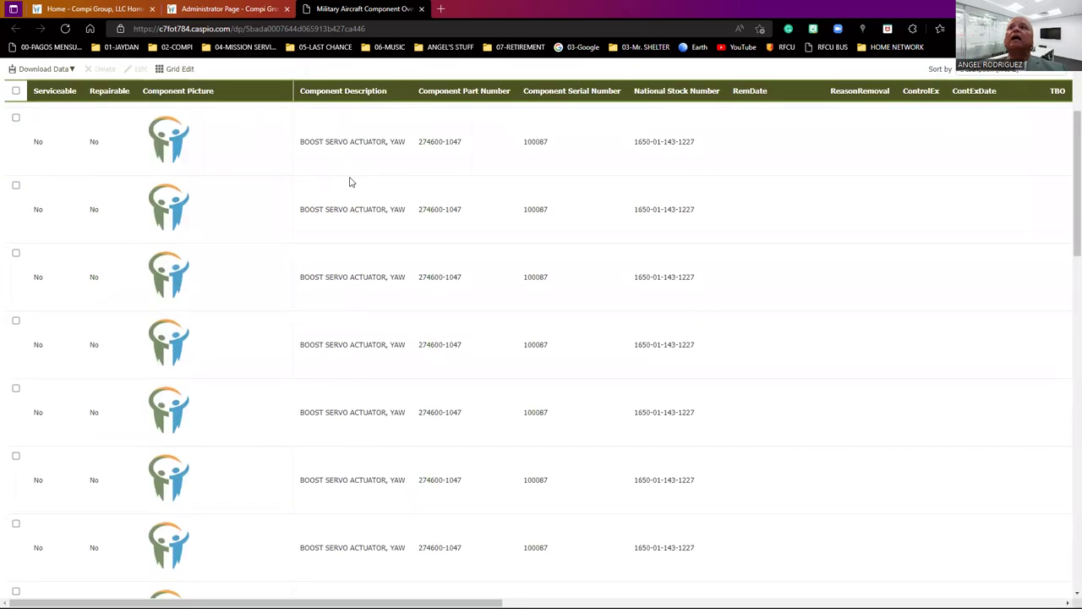
{"action": "scroll", "coordinate": [351, 182], "scroll_direction": "down", "scroll_amount": 15}
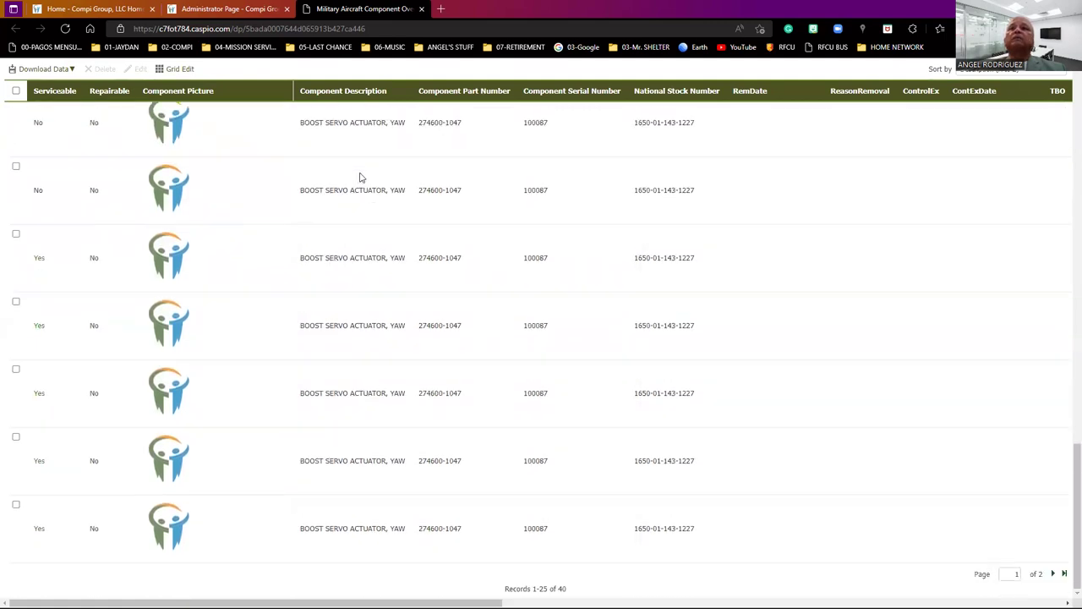
{"action": "scroll", "coordinate": [359, 179], "scroll_direction": "up", "scroll_amount": 15}
{"action": "scroll", "coordinate": [359, 178], "scroll_direction": "up", "scroll_amount": 2}
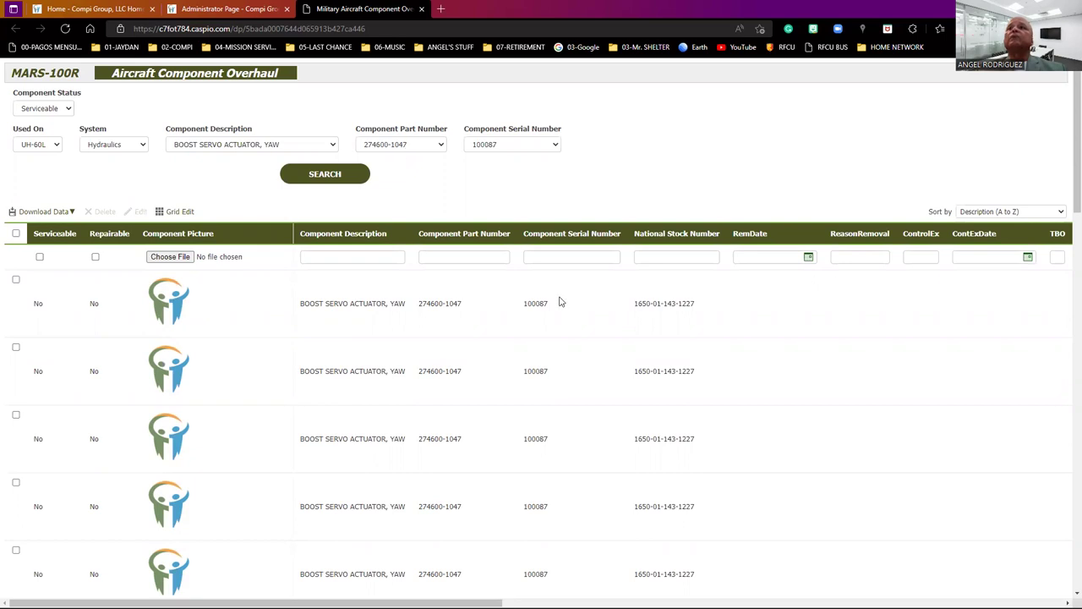
{"action": "scroll", "coordinate": [554, 300], "scroll_direction": "down", "scroll_amount": 5}
{"action": "scroll", "coordinate": [554, 300], "scroll_direction": "down", "scroll_amount": 3}
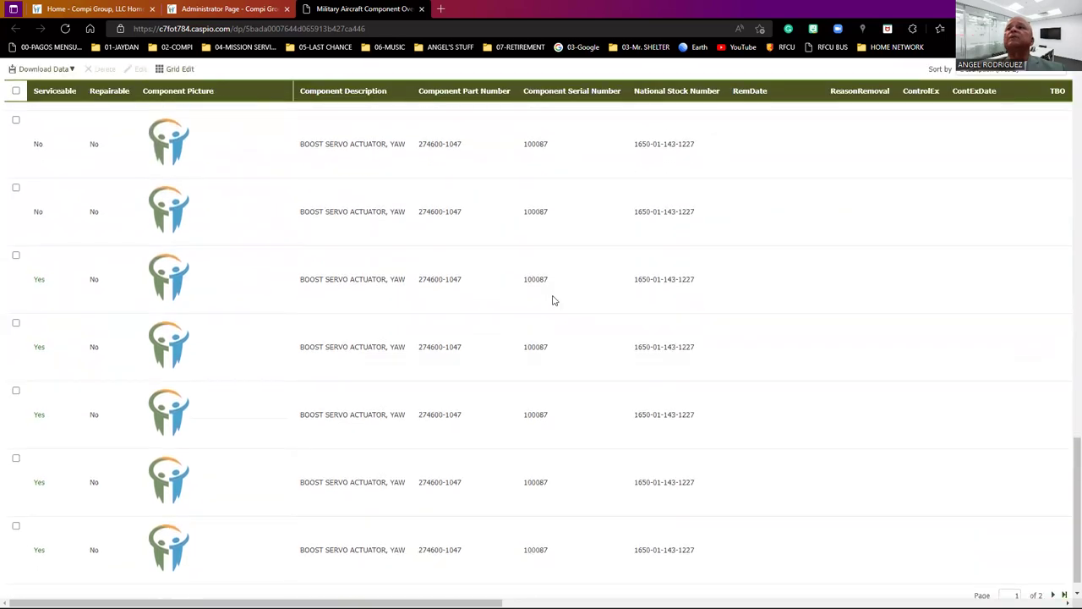
{"action": "scroll", "coordinate": [552, 298], "scroll_direction": "up", "scroll_amount": 4}
{"action": "scroll", "coordinate": [552, 298], "scroll_direction": "up", "scroll_amount": 3}
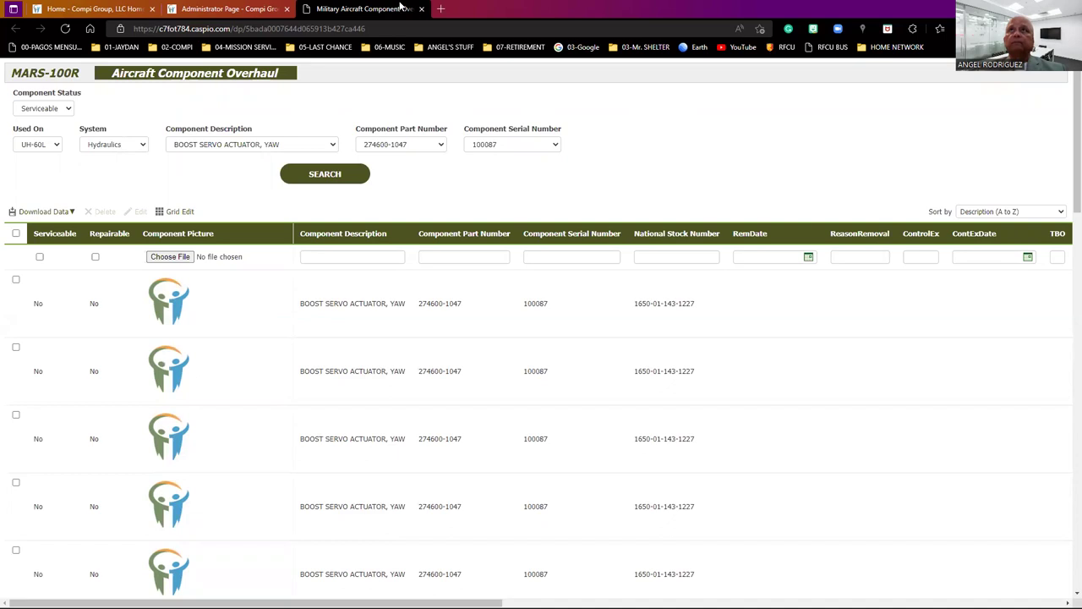
Reset the component serial number to -Select- and rerun the yaw boost servo actuator search.
{"action": "left_click", "coordinate": [508, 150]}
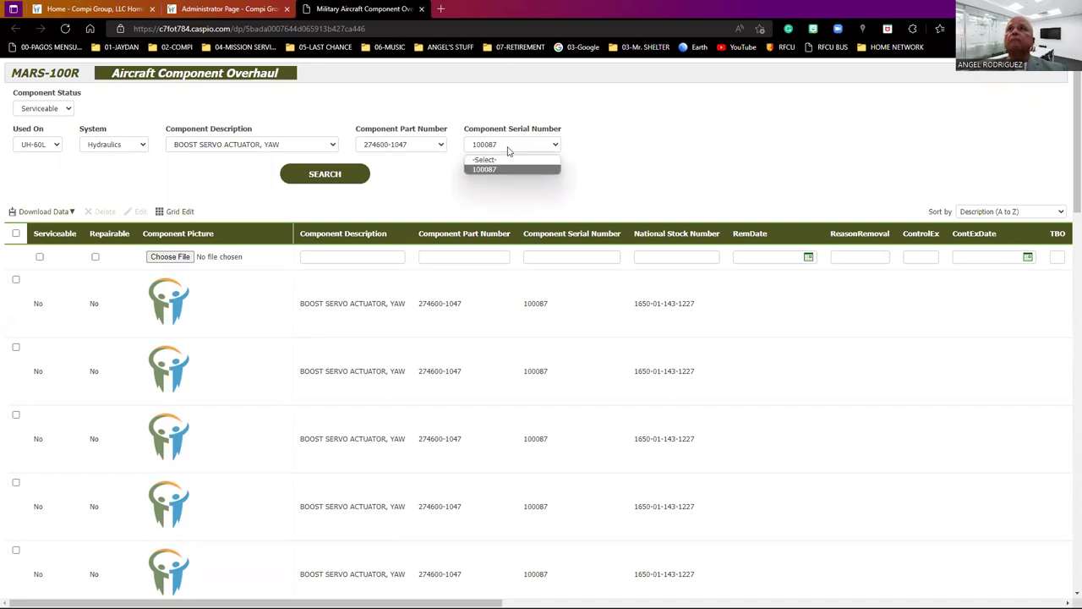
{"action": "left_click", "coordinate": [505, 160]}
{"action": "left_click", "coordinate": [363, 175]}
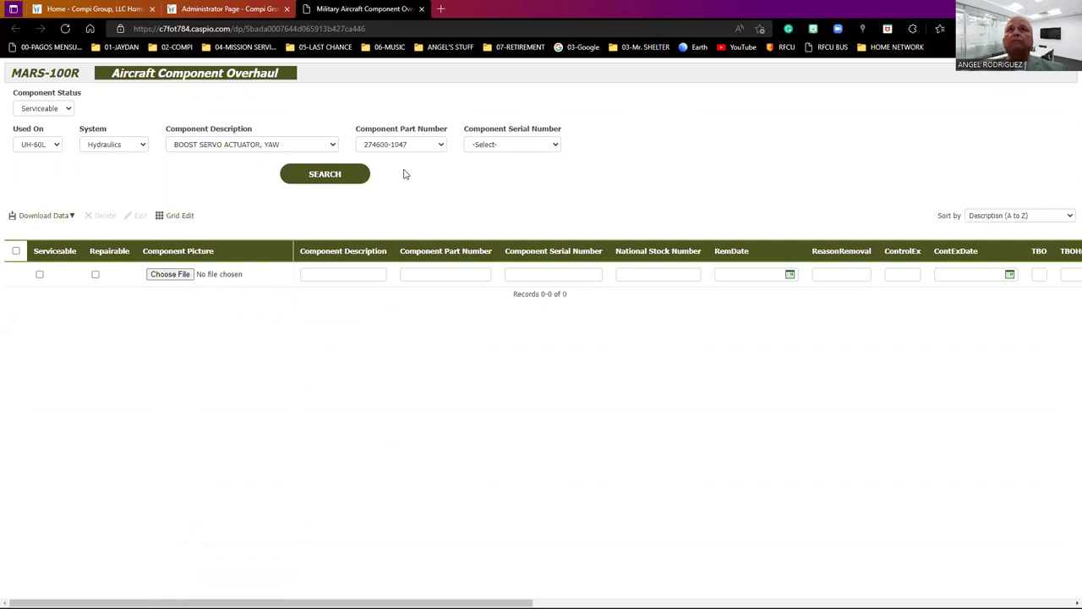
Try the Repairable component status for the hydraulic component search and set it back to Serviceable.
{"action": "left_click", "coordinate": [69, 111]}
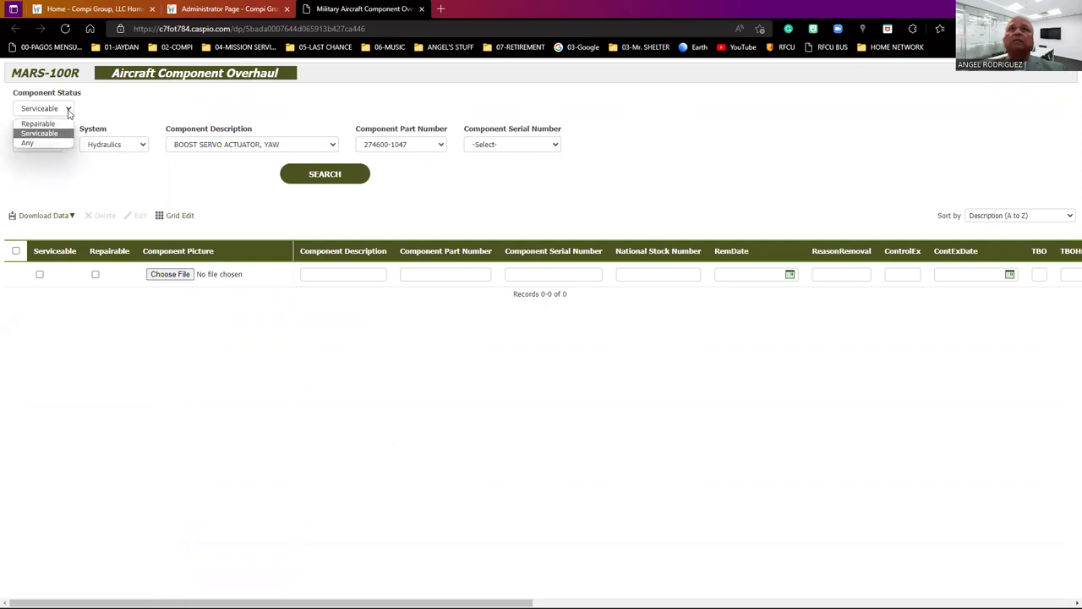
{"action": "left_click", "coordinate": [52, 126]}
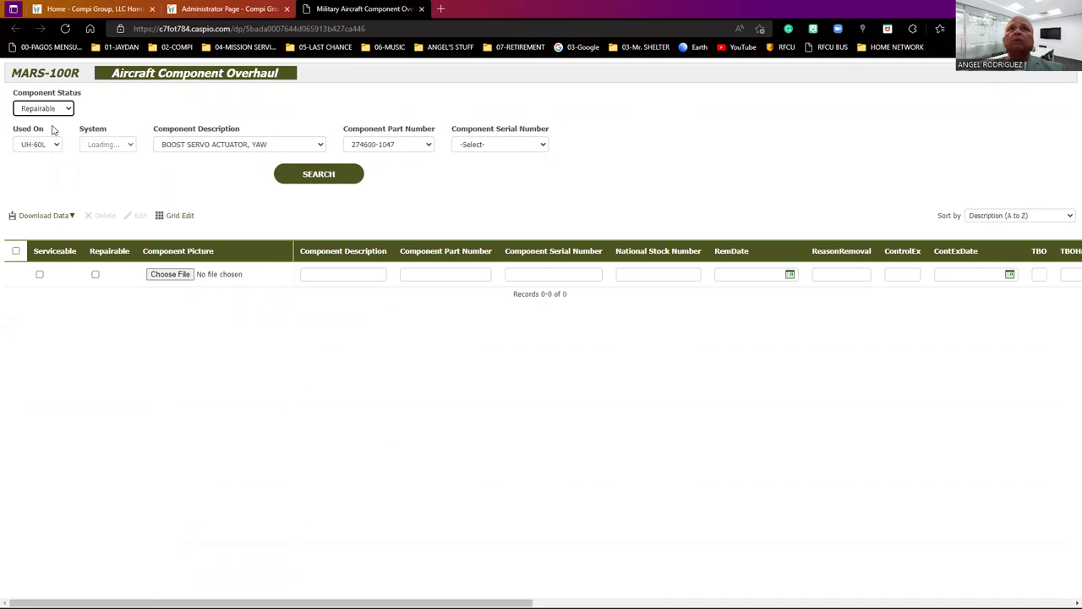
{"action": "left_click", "coordinate": [69, 109]}
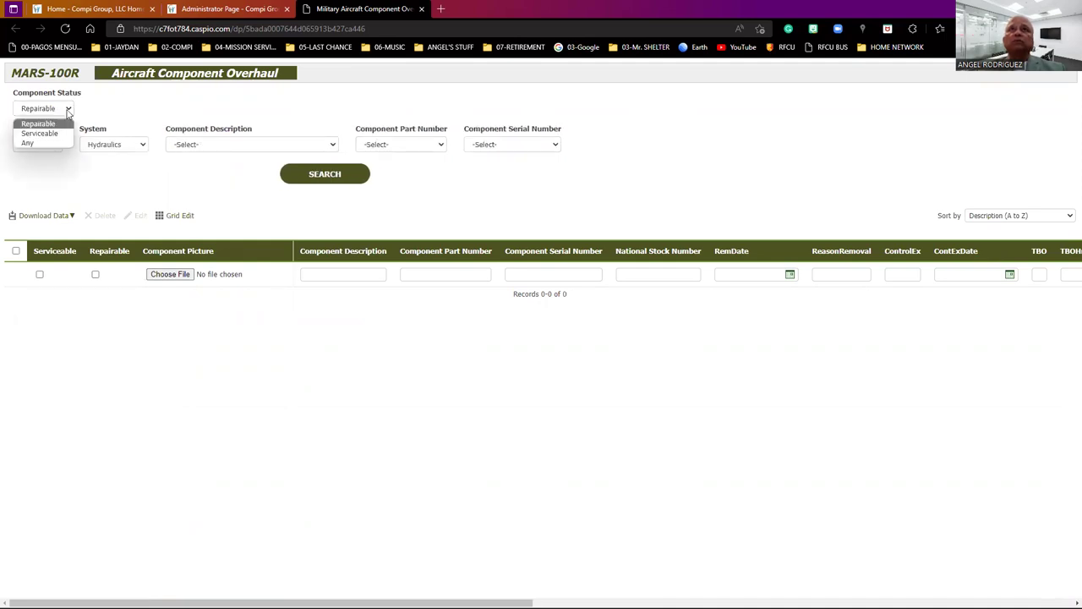
{"action": "left_click", "coordinate": [60, 134]}
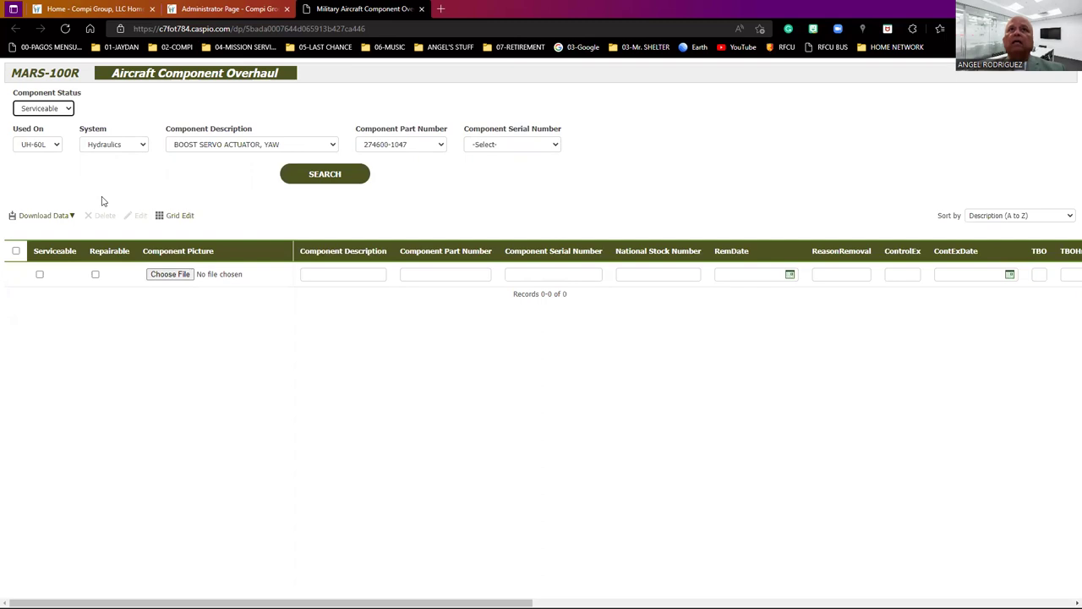
View the download formats for the component overhaul data and close the Aircraft Component Overhaul page.
{"action": "left_click", "coordinate": [66, 222]}
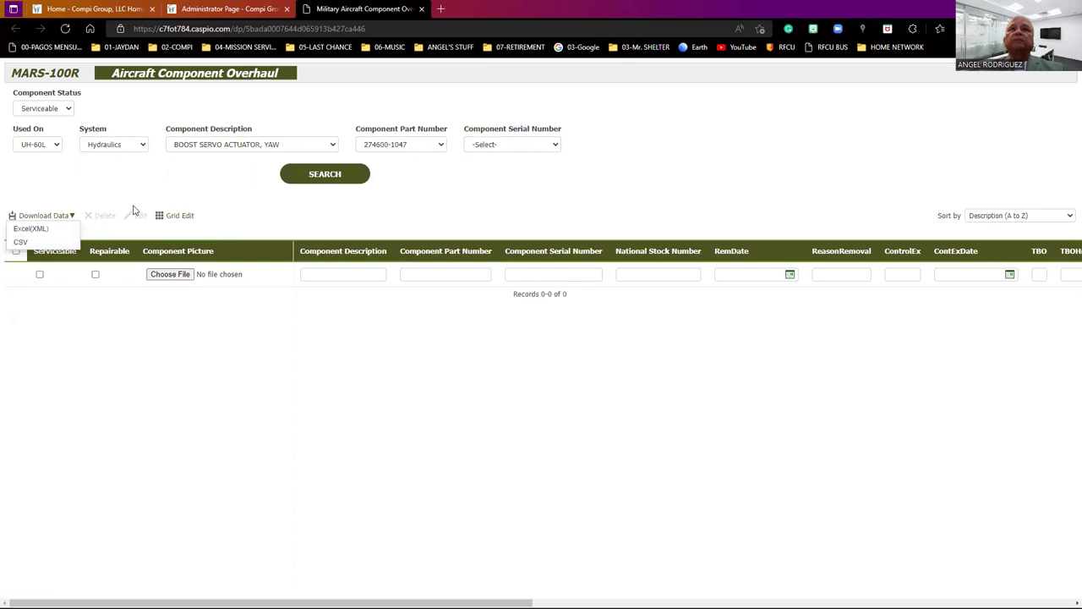
{"action": "left_click", "coordinate": [195, 195]}
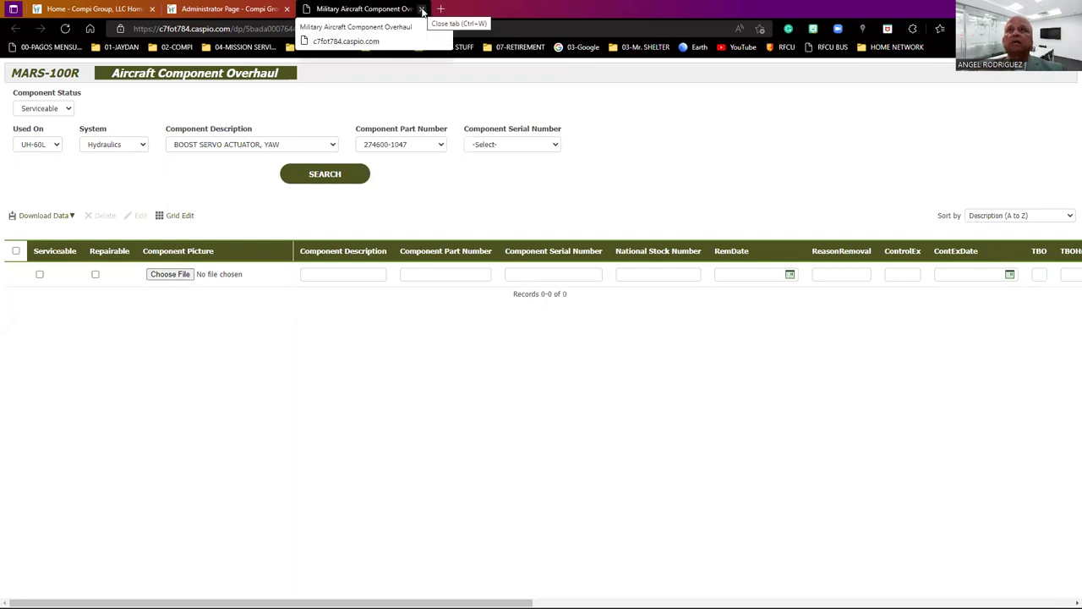
{"action": "left_click", "coordinate": [422, 11]}
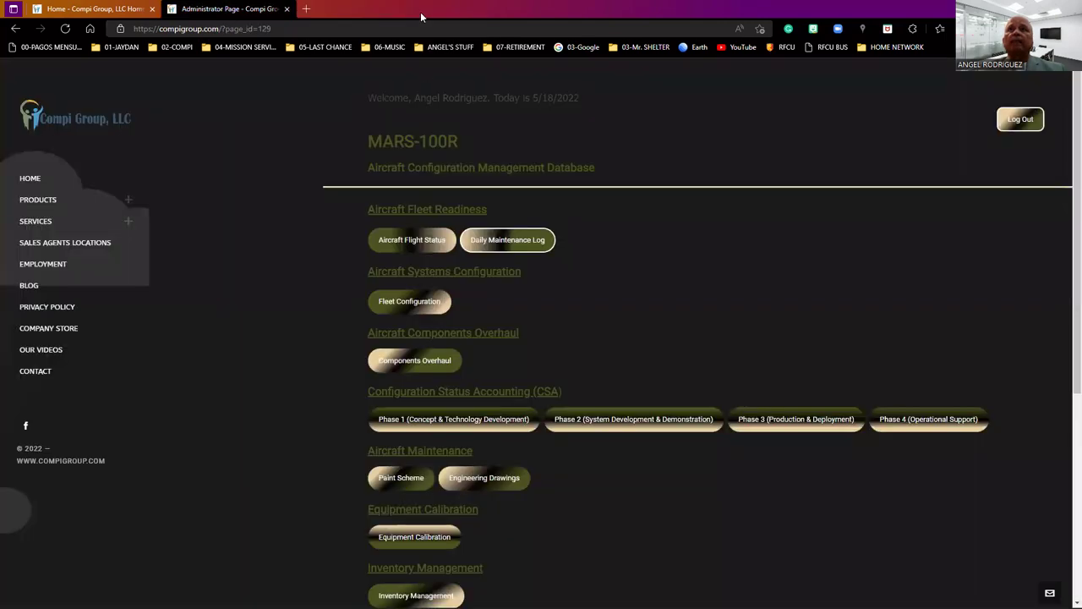
Open the CSA Phase 1 (Concept & Technology Development) page and search for tail TN004, serial SN004, aircraft model UH-60L.
{"action": "scroll", "coordinate": [374, 386], "scroll_direction": "down", "scroll_amount": 2}
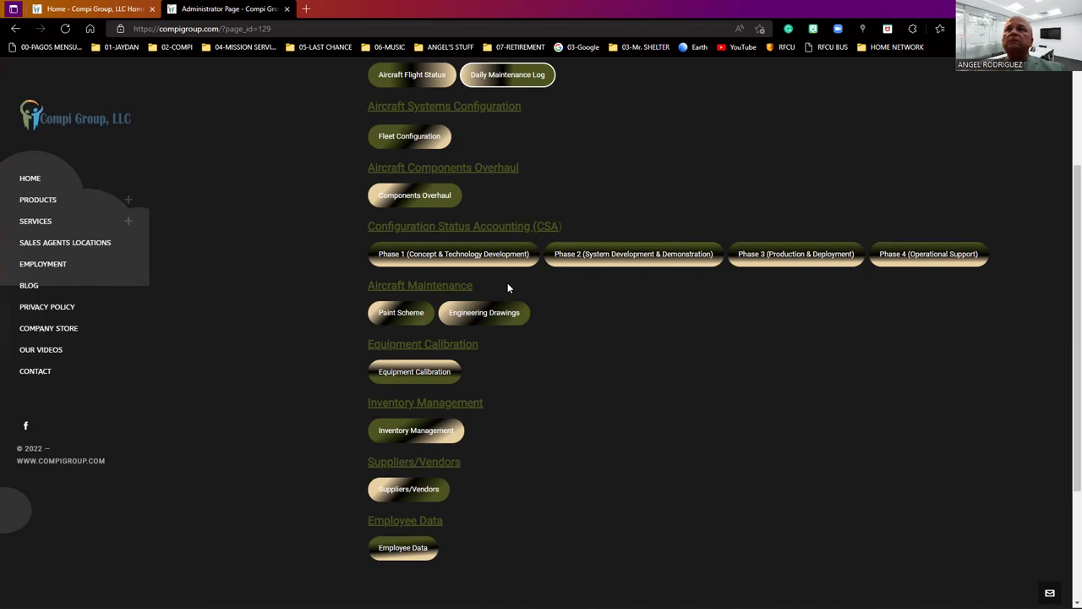
{"action": "left_click", "coordinate": [484, 260]}
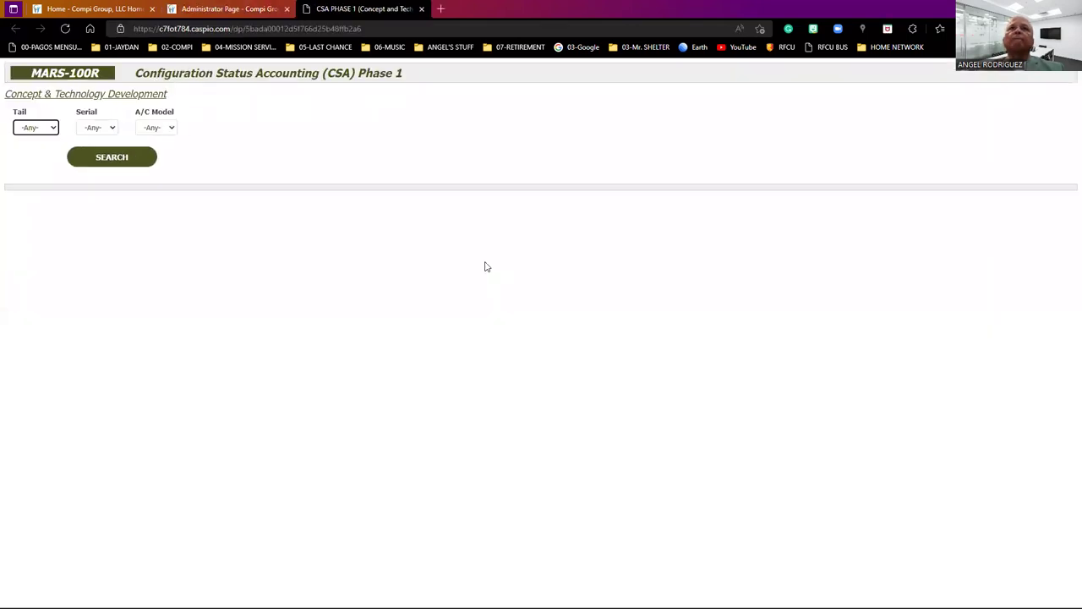
{"action": "left_click", "coordinate": [53, 132]}
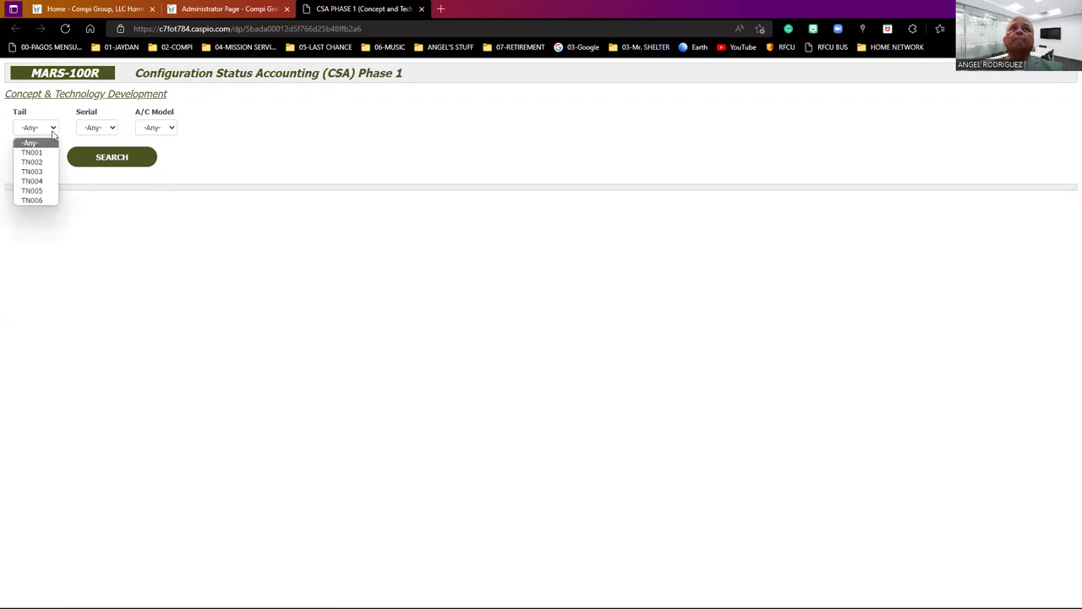
{"action": "left_click", "coordinate": [42, 183]}
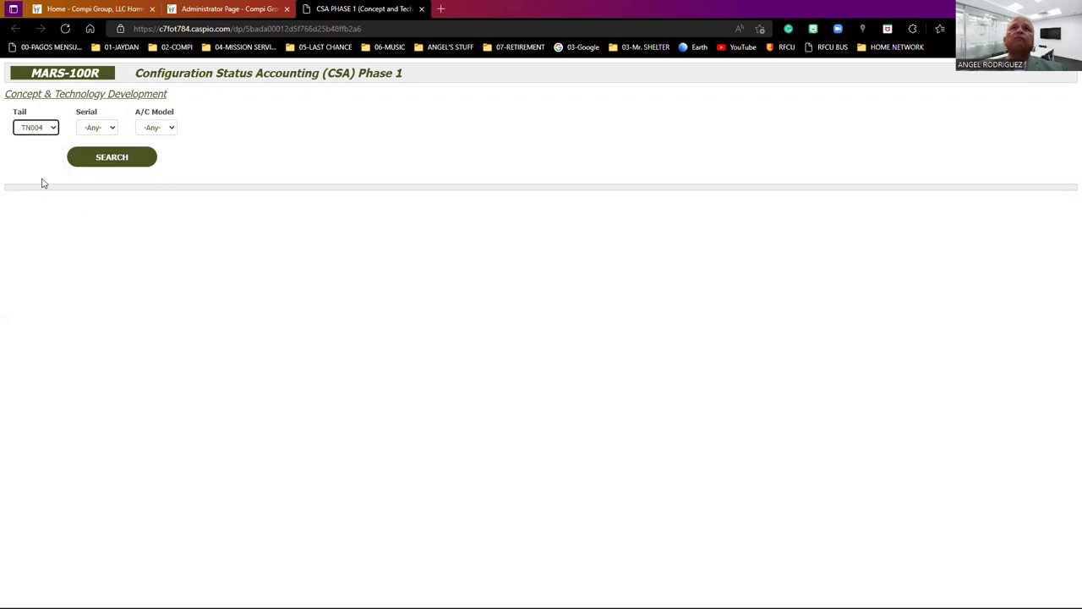
{"action": "left_click", "coordinate": [93, 128]}
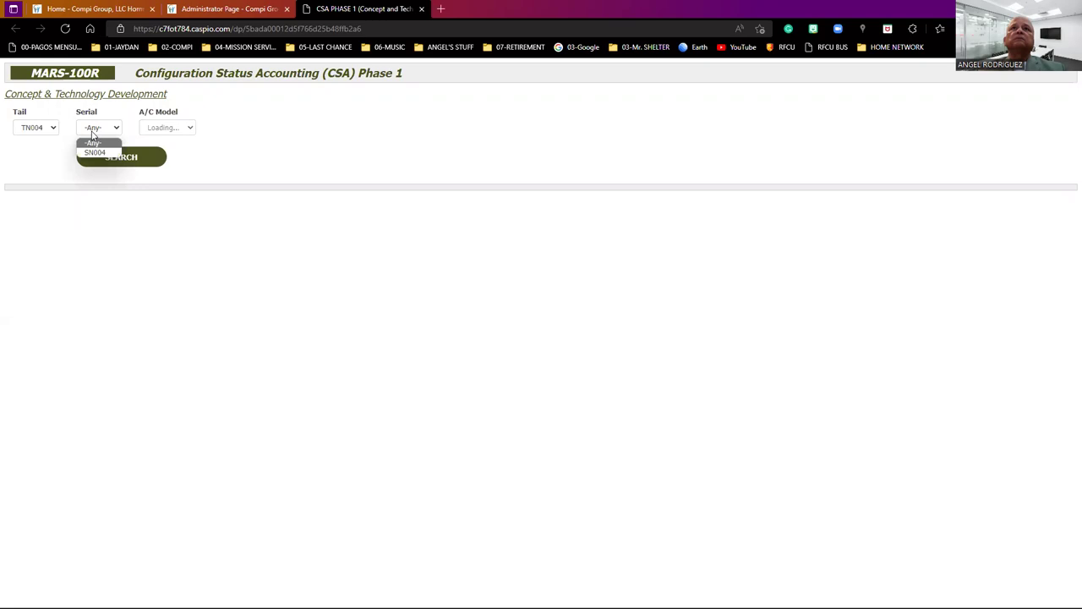
{"action": "left_click", "coordinate": [94, 155]}
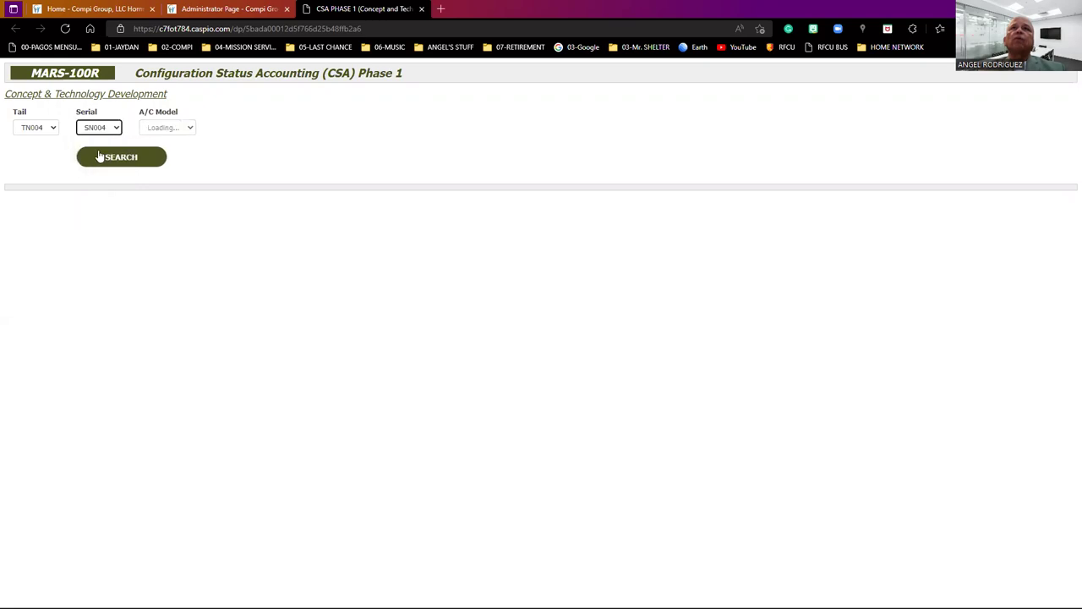
{"action": "left_click", "coordinate": [153, 132]}
{"action": "left_click", "coordinate": [160, 158]}
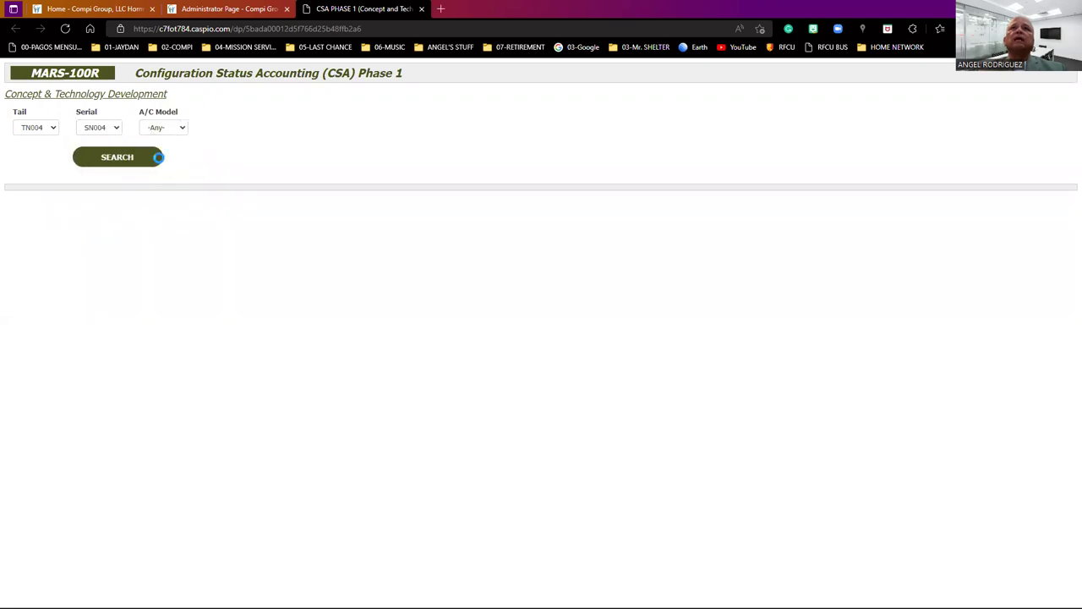
{"action": "left_click", "coordinate": [180, 131]}
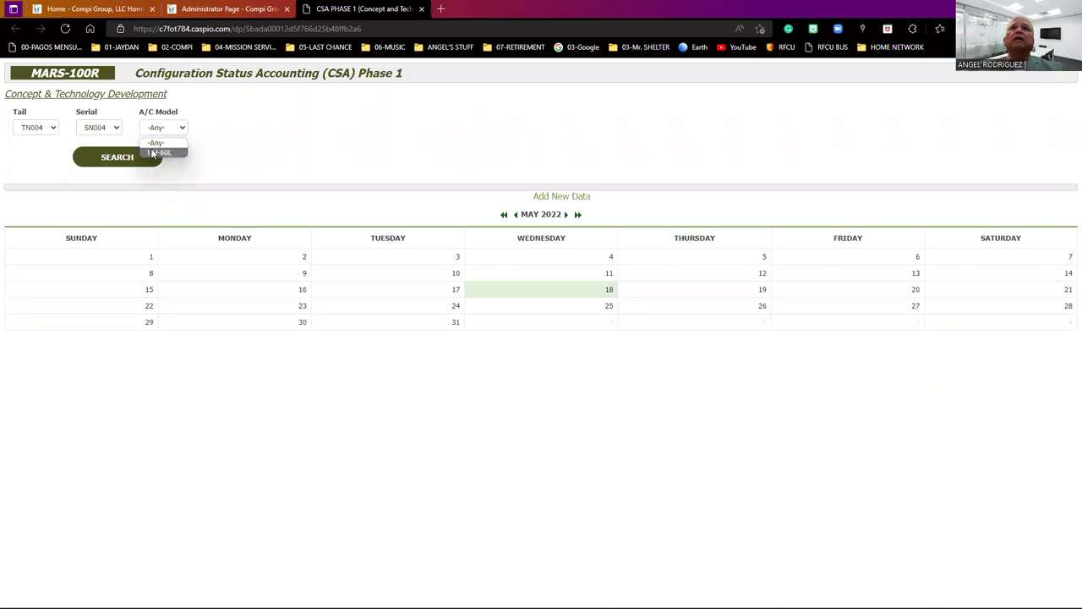
{"action": "left_click", "coordinate": [150, 148]}
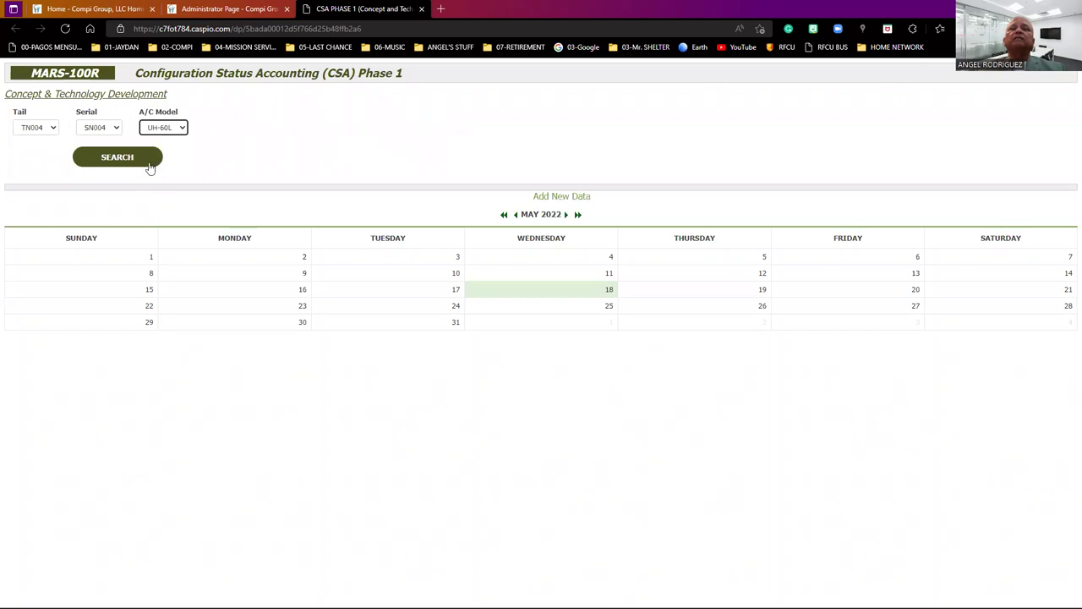
{"action": "left_click", "coordinate": [148, 160]}
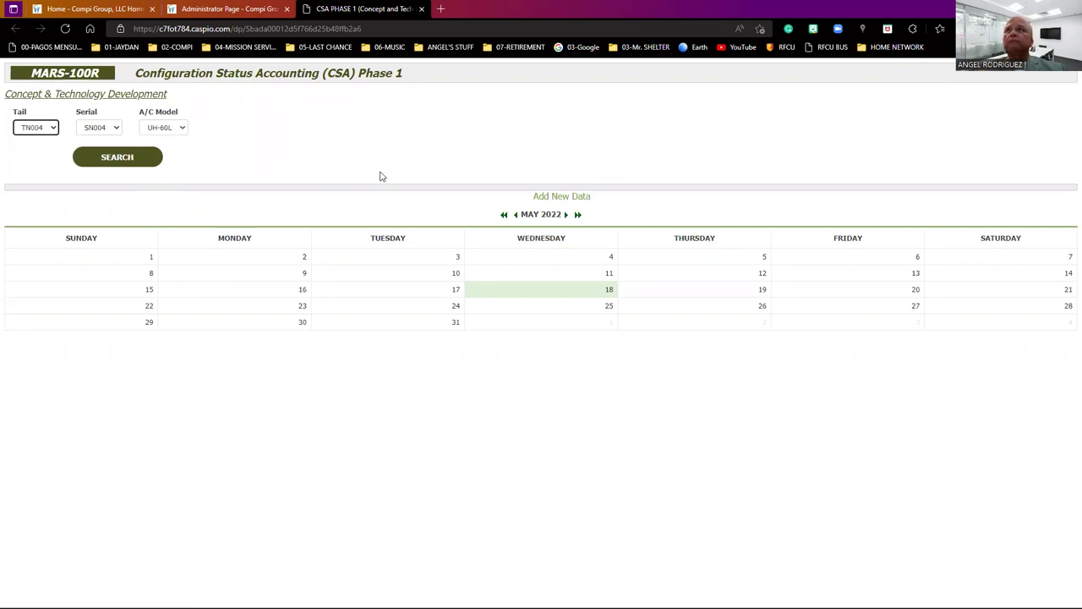
Open the form for adding new Phase 1 data and set the tail number to TN004 and the serial number to SN004.
{"action": "left_click", "coordinate": [571, 200]}
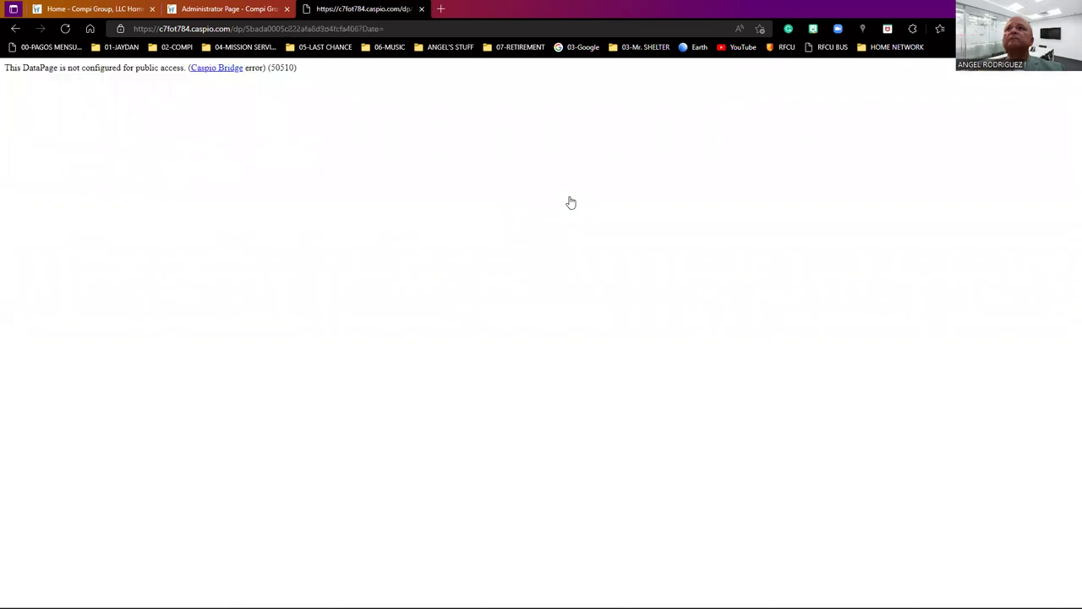
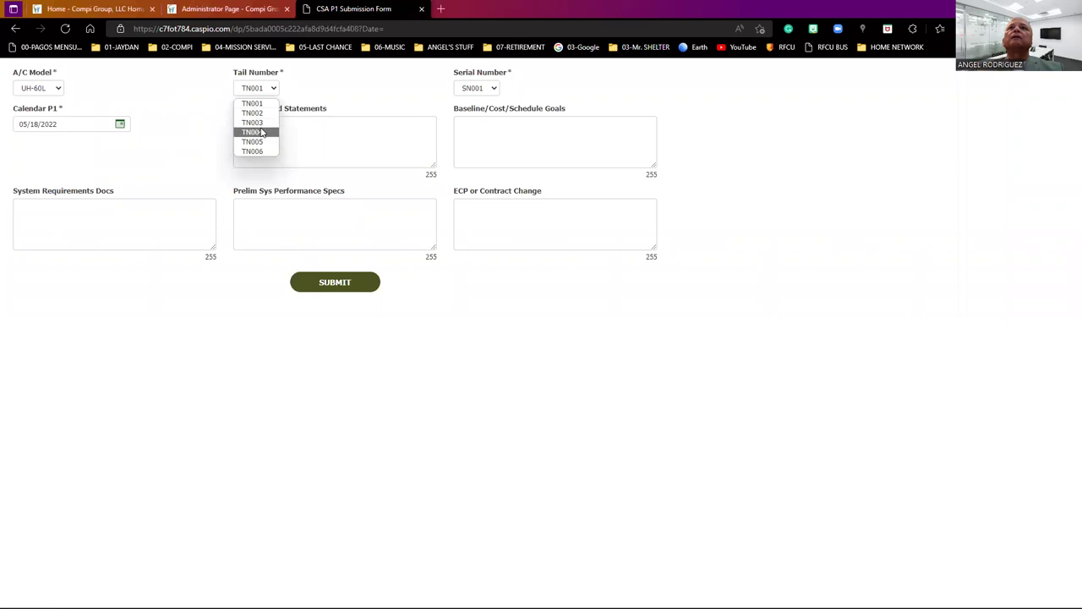
{"action": "left_click", "coordinate": [477, 89]}
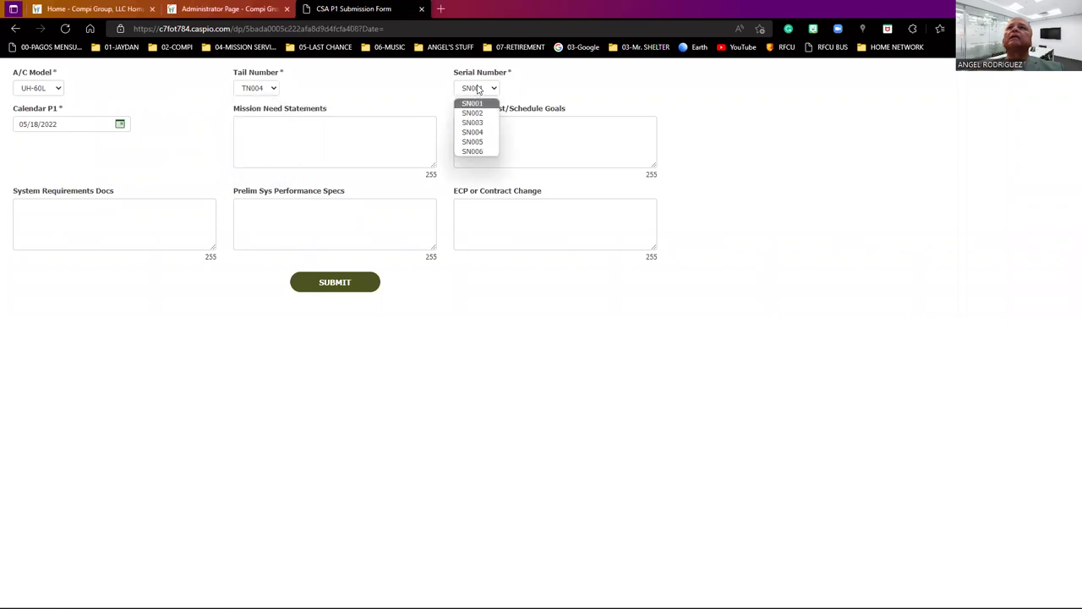
{"action": "left_click", "coordinate": [470, 133]}
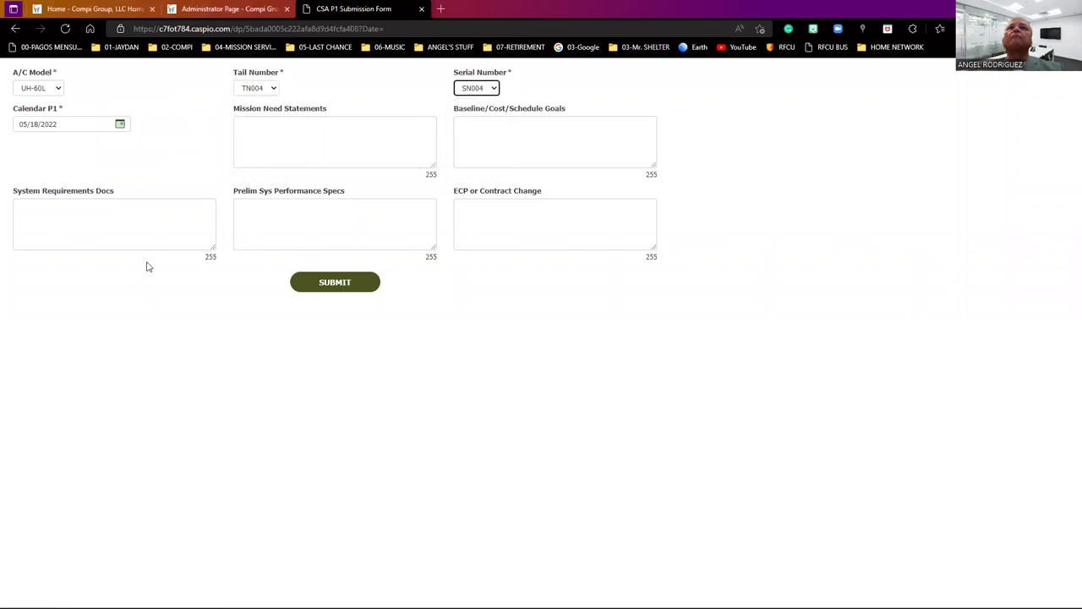
Enter "Received Mission Statement document from the contractor." as the Mission Need Statements text, correcting its spelling and missing article.
{"action": "left_click", "coordinate": [258, 154]}
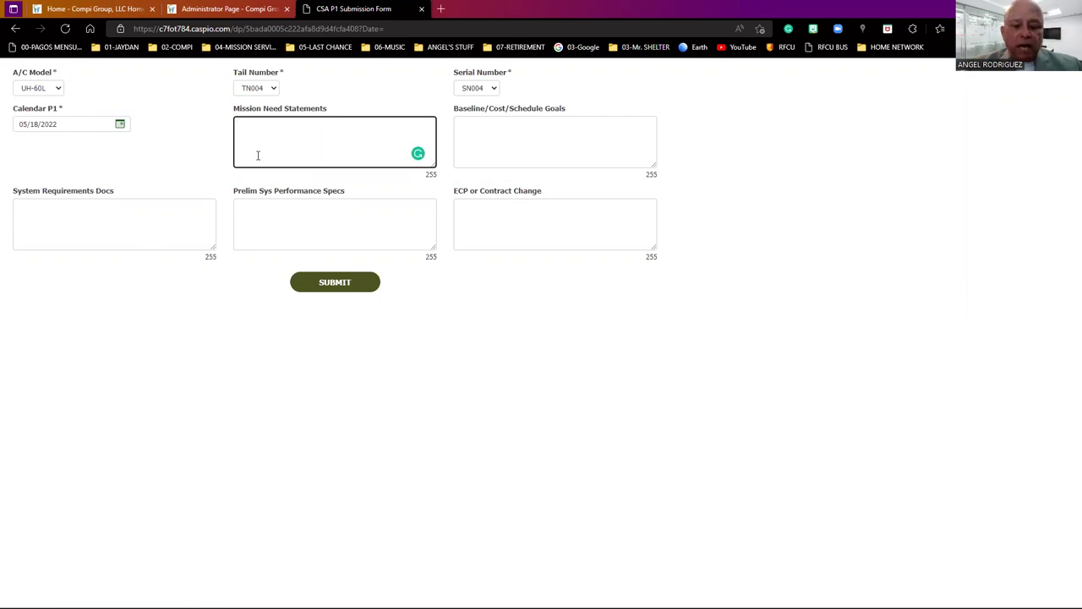
{"action": "type", "text": "ev"}
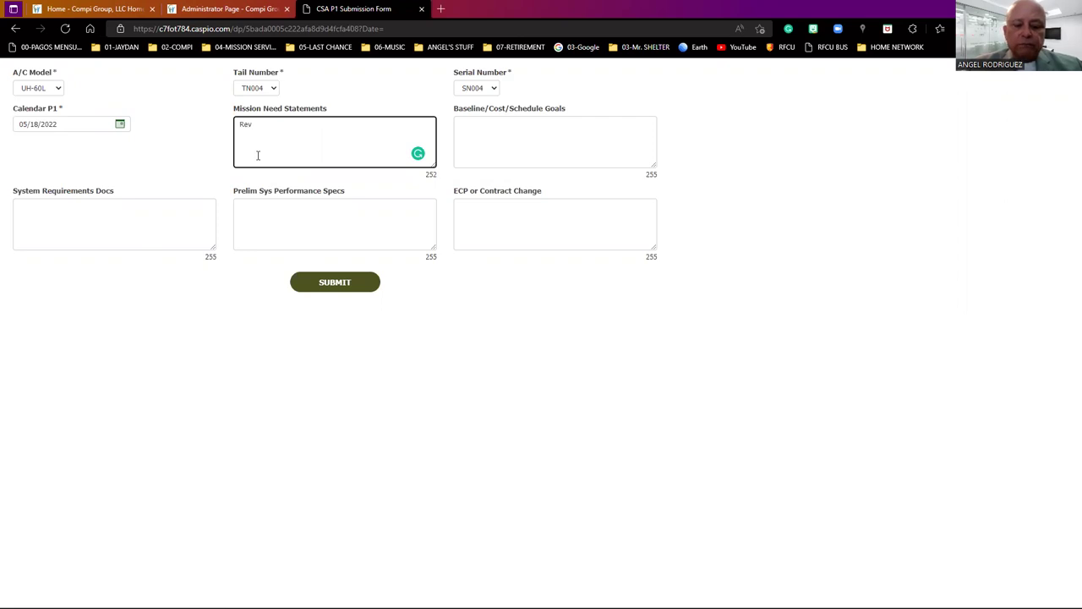
{"action": "type", "text": "eived"}
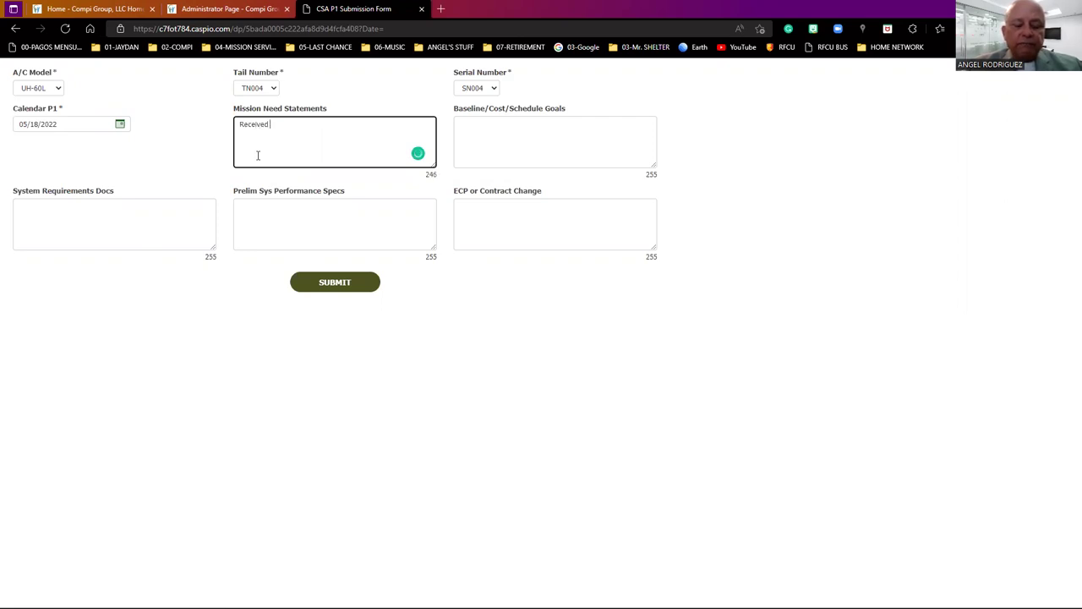
{"action": "type", "text": " Missi"}
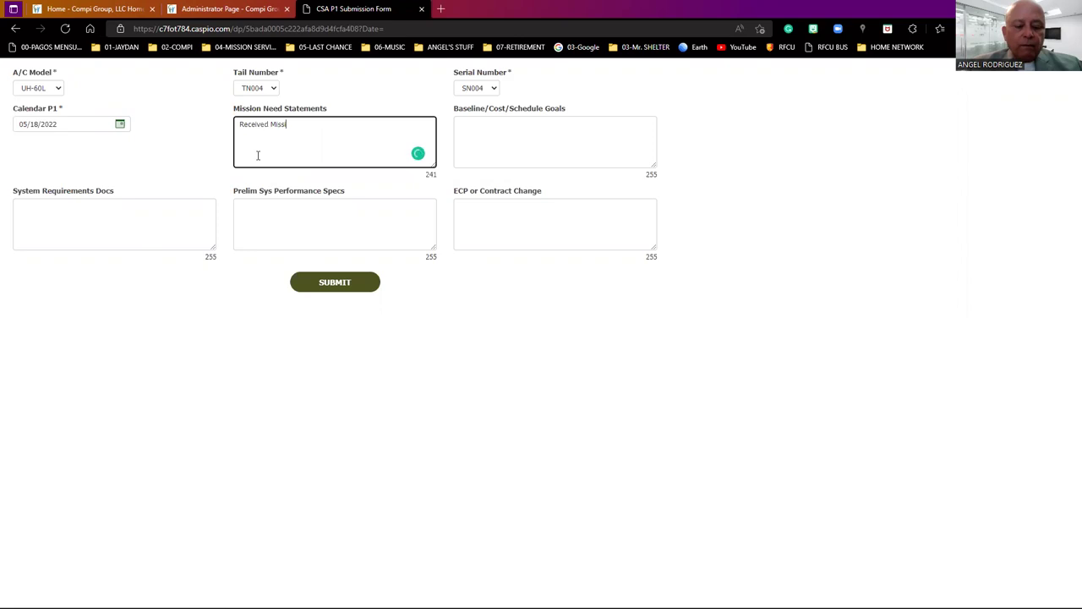
{"action": "type", "text": "on Statmeent document from contrac"}
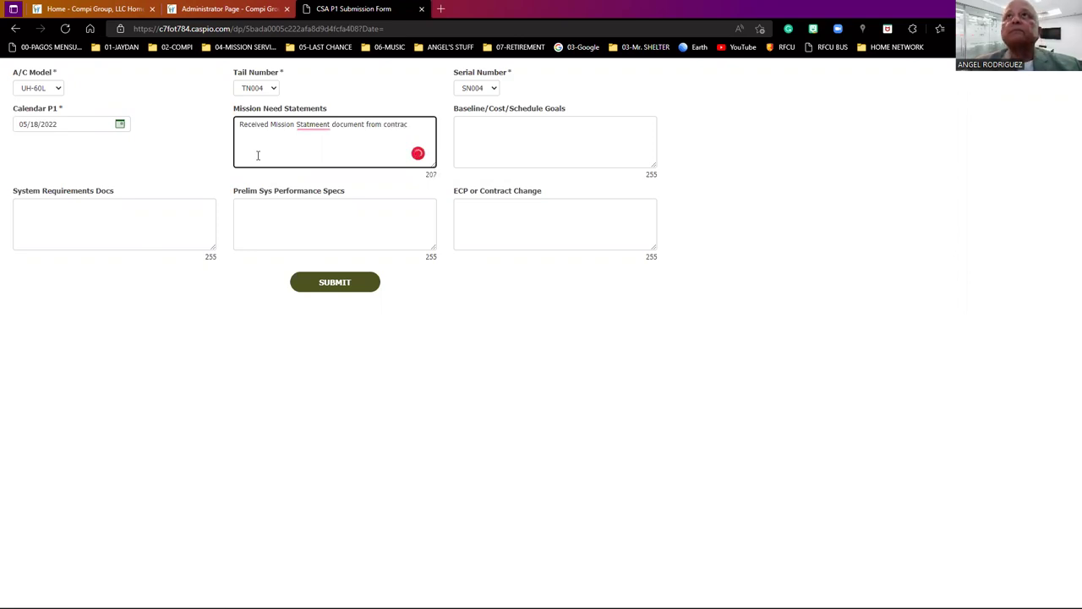
{"action": "key", "text": "BackSpace"}
{"action": "key", "text": "BackSpace"}
{"action": "type", "text": "ractor."}
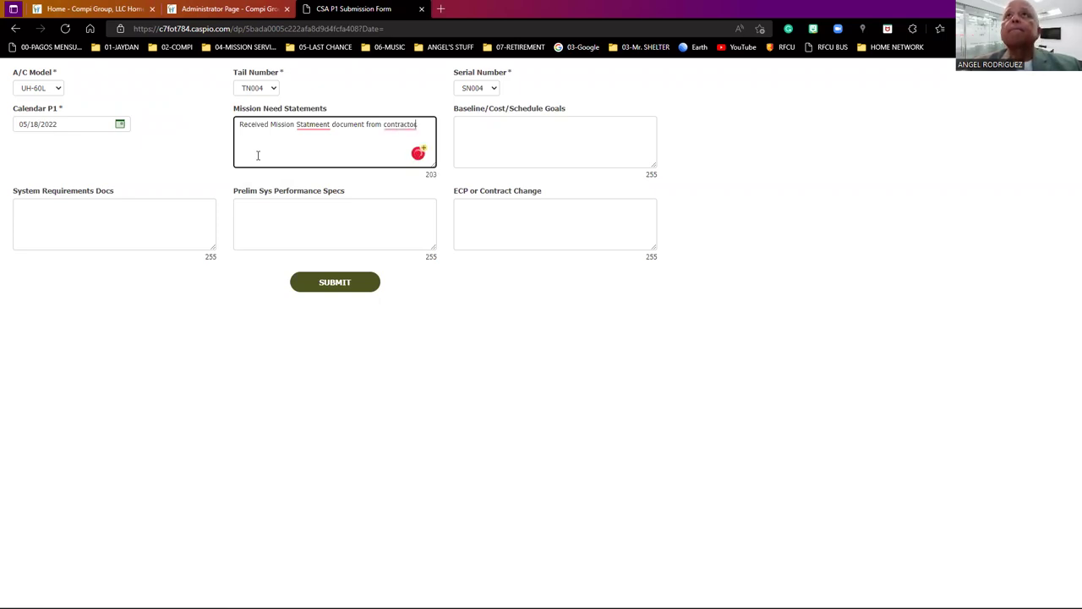
{"action": "left_click", "coordinate": [307, 145]}
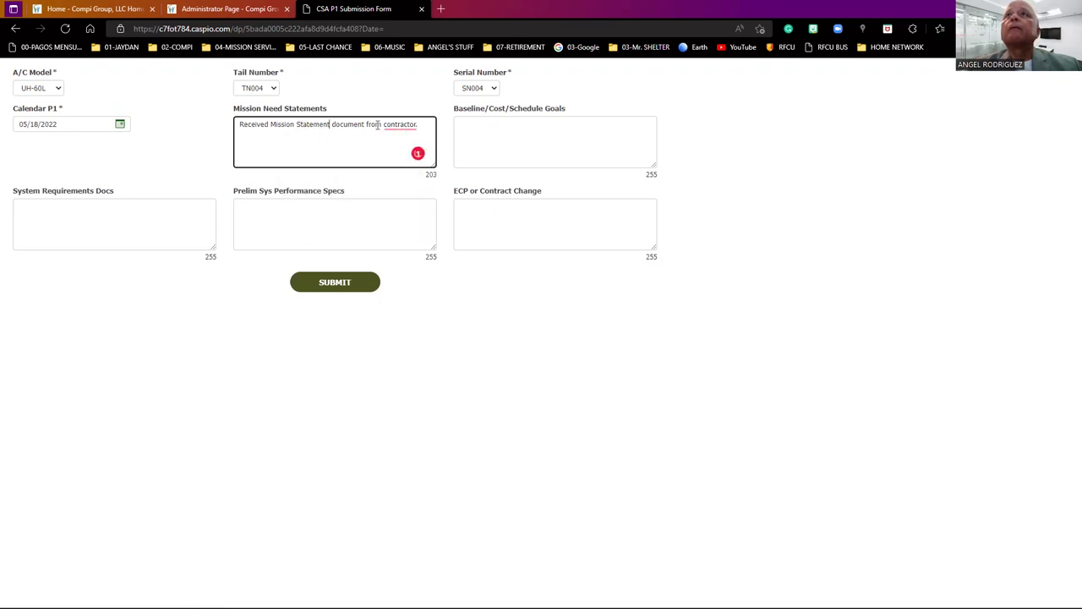
{"action": "mouse_move", "coordinate": [386, 124]}
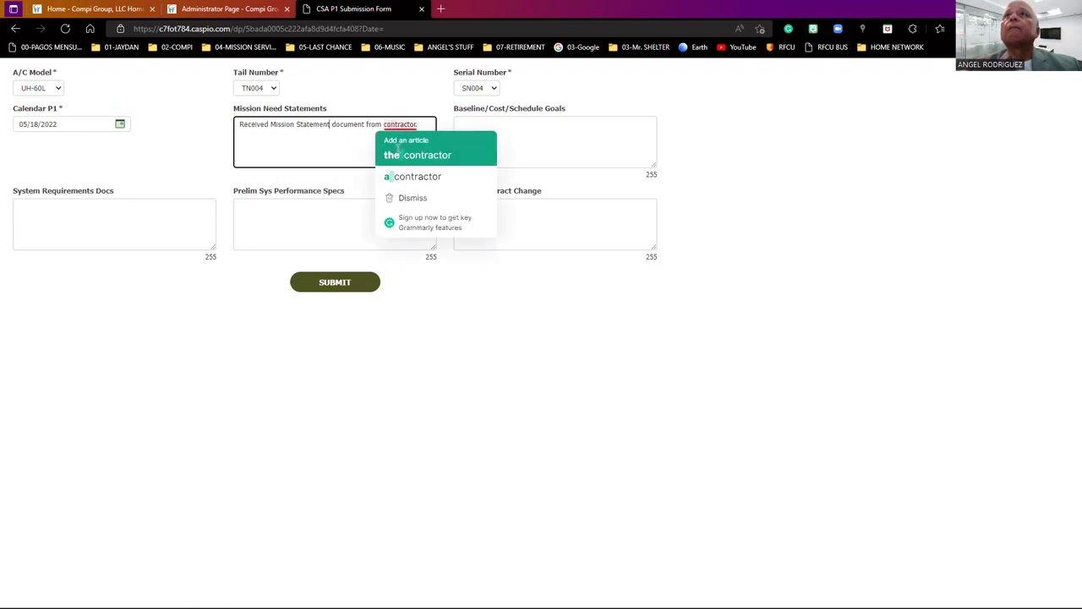
{"action": "left_click", "coordinate": [397, 155]}
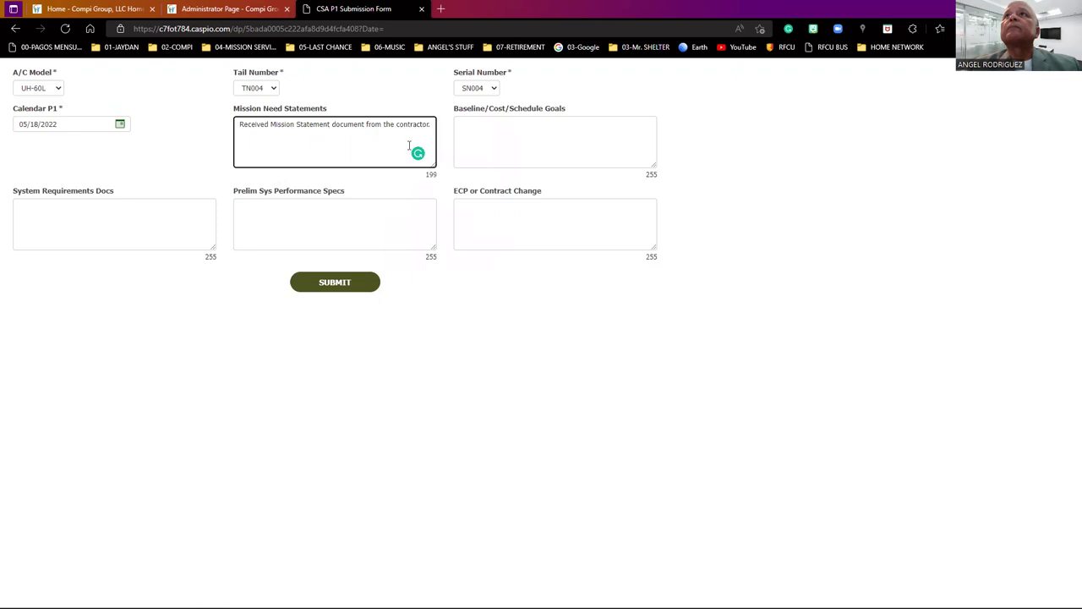
Enter "We requested a contract chance to contractor." as the ECP or Contract Change text, correcting the spelling of "contractor".
{"action": "left_click", "coordinate": [470, 143]}
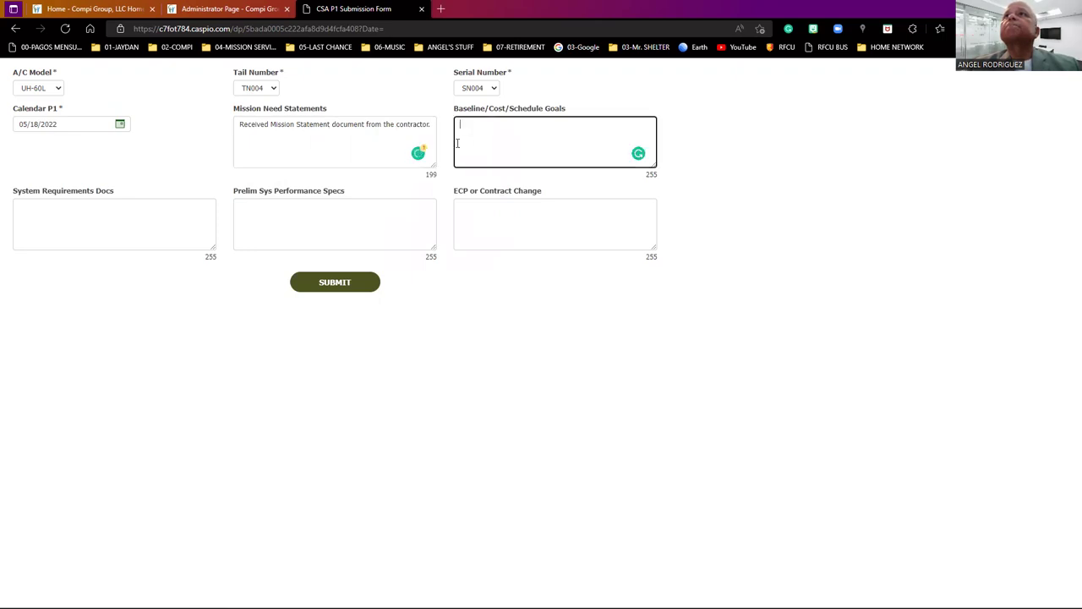
{"action": "left_click", "coordinate": [339, 218]}
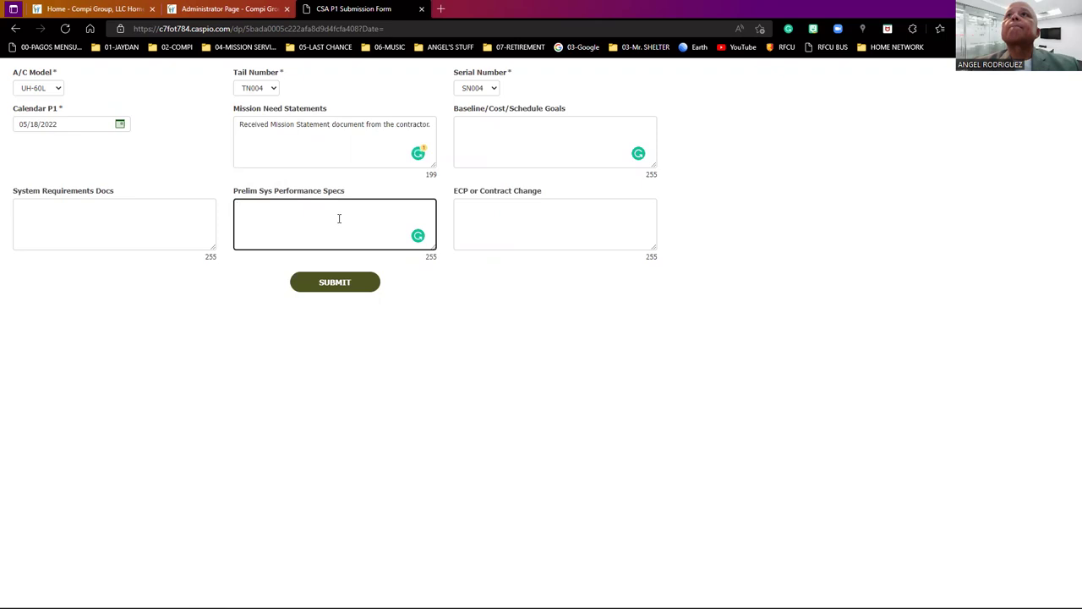
{"action": "left_click", "coordinate": [488, 211]}
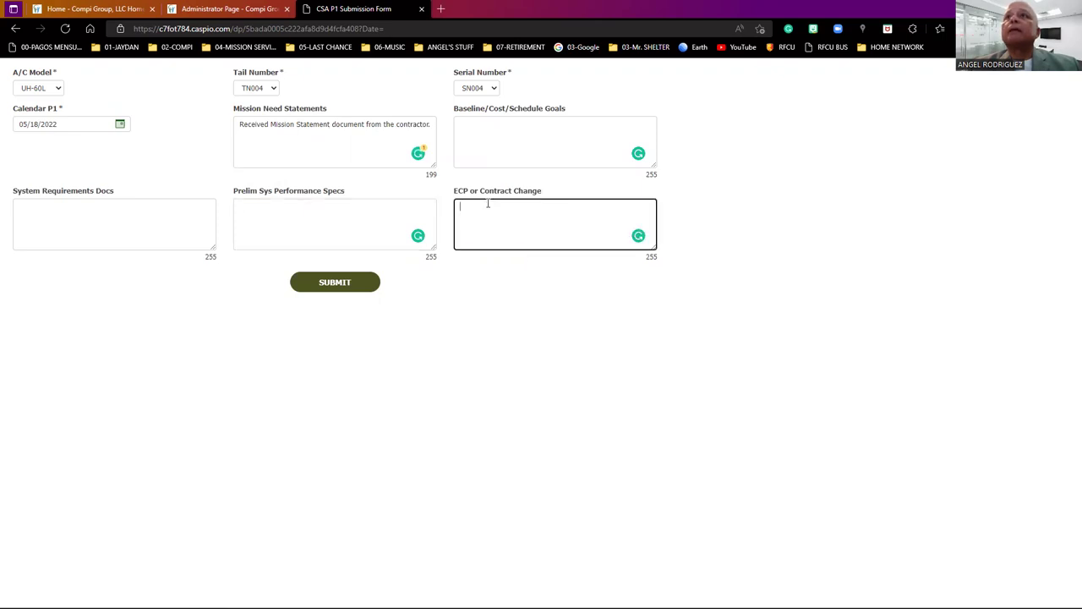
{"action": "type", "text": "We"}
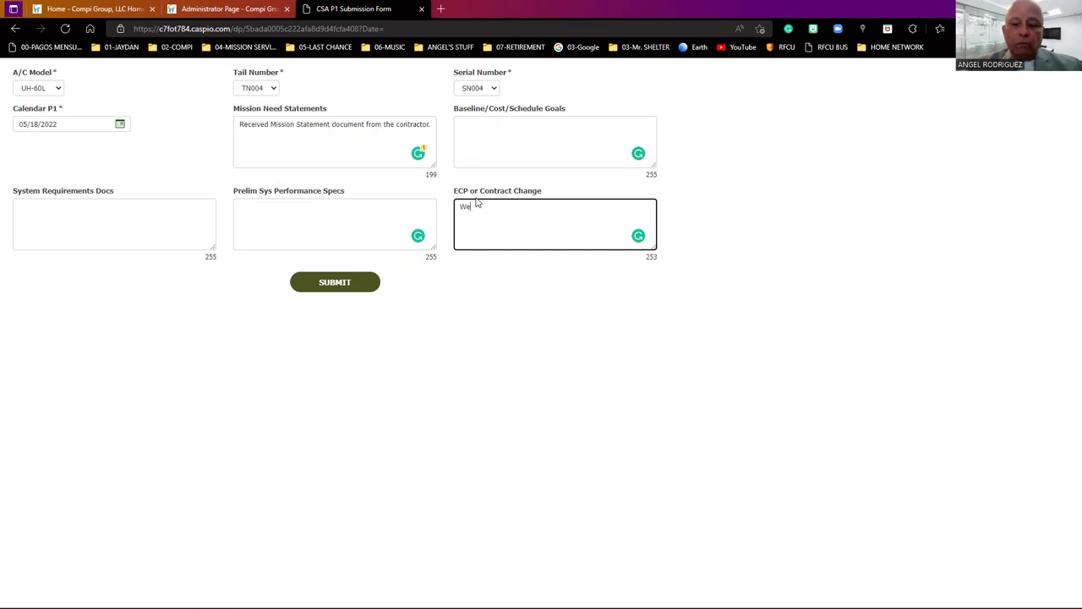
{"action": "type", "text": " requested "}
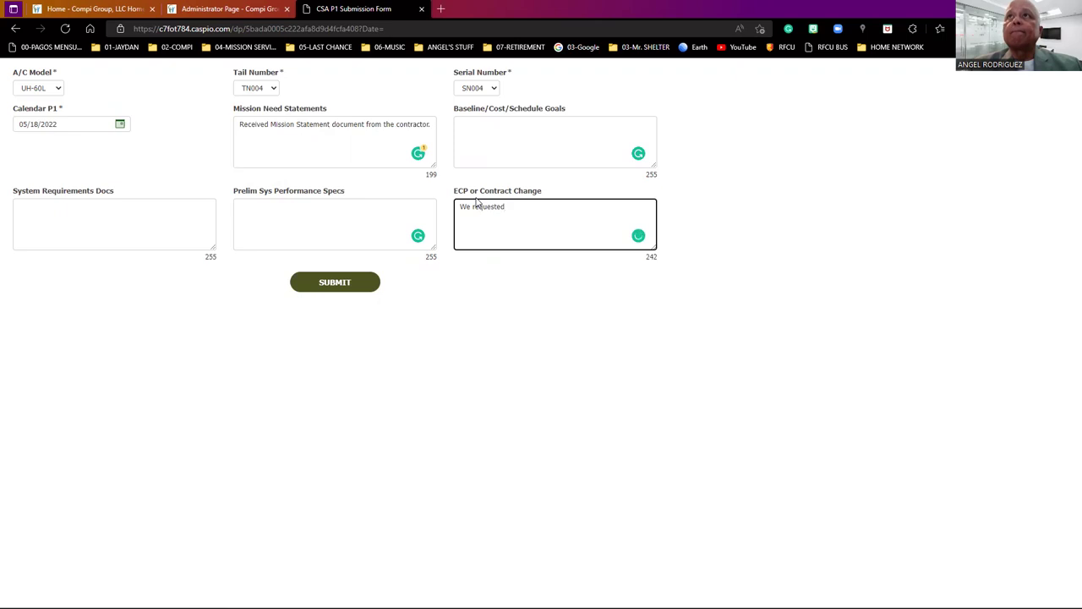
{"action": "type", "text": "a contract chance to contrator."}
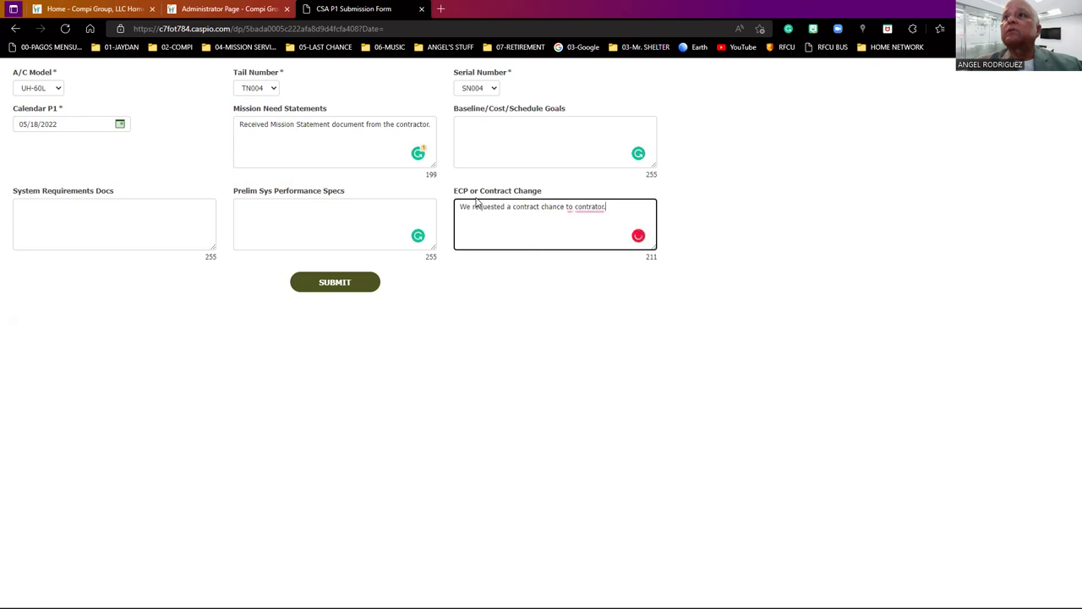
{"action": "key", "text": "BackSpace"}
{"action": "key", "text": "BackSpace"}
{"action": "key", "text": "BackSpace"}
{"action": "key", "text": "BackSpace"}
{"action": "key", "text": "BackSpace"}
{"action": "key", "text": "BackSpace"}
{"action": "key", "text": "BackSpace"}
{"action": "key", "text": "BackSpace"}
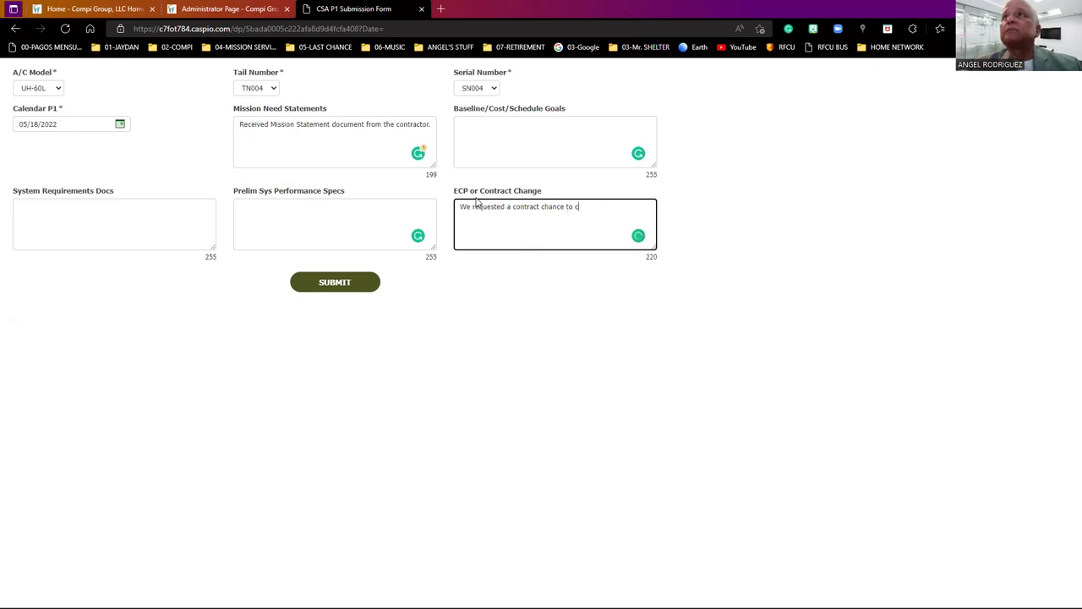
{"action": "type", "text": "ontractor."}
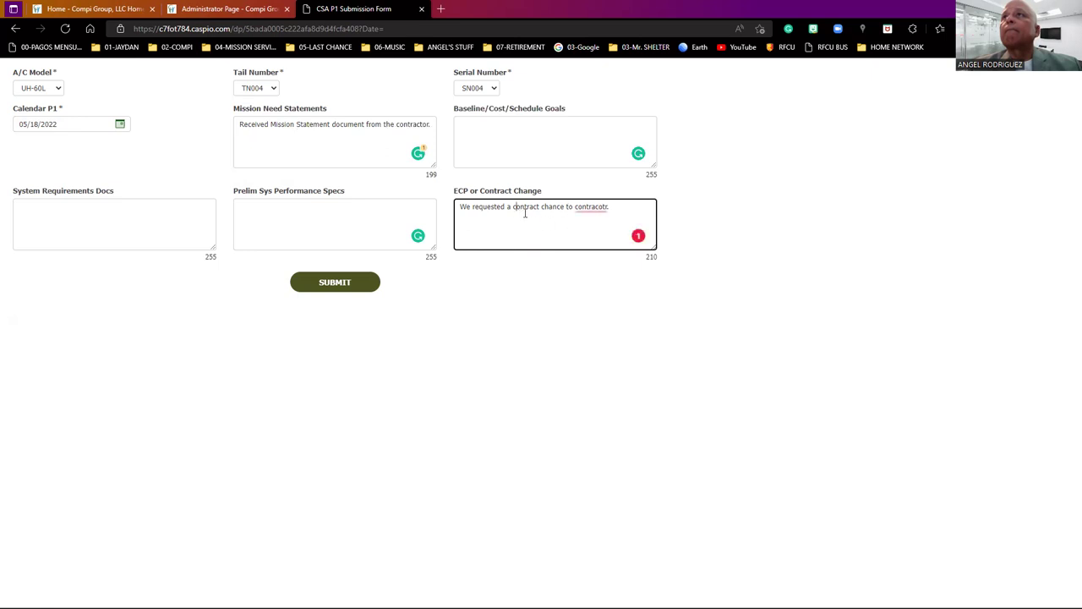
{"action": "mouse_move", "coordinate": [591, 208]}
{"action": "left_click", "coordinate": [604, 225]}
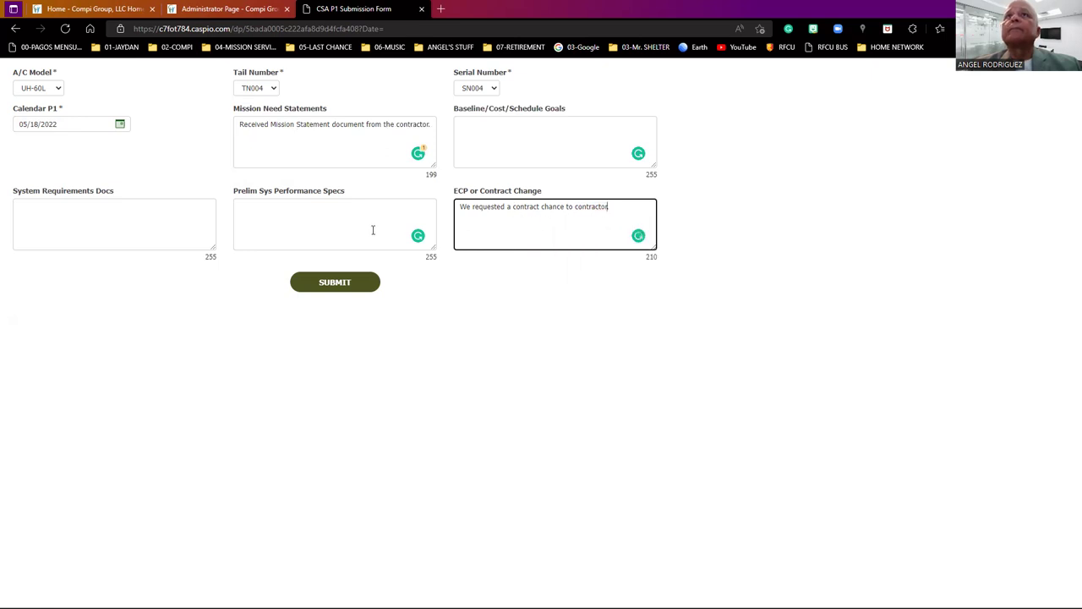
Enter "Still waiting for System Requirments Documents. Due date July 23, 2022." as the System Requirements Docs text, correcting the spelling of "date".
{"action": "left_click", "coordinate": [100, 214]}
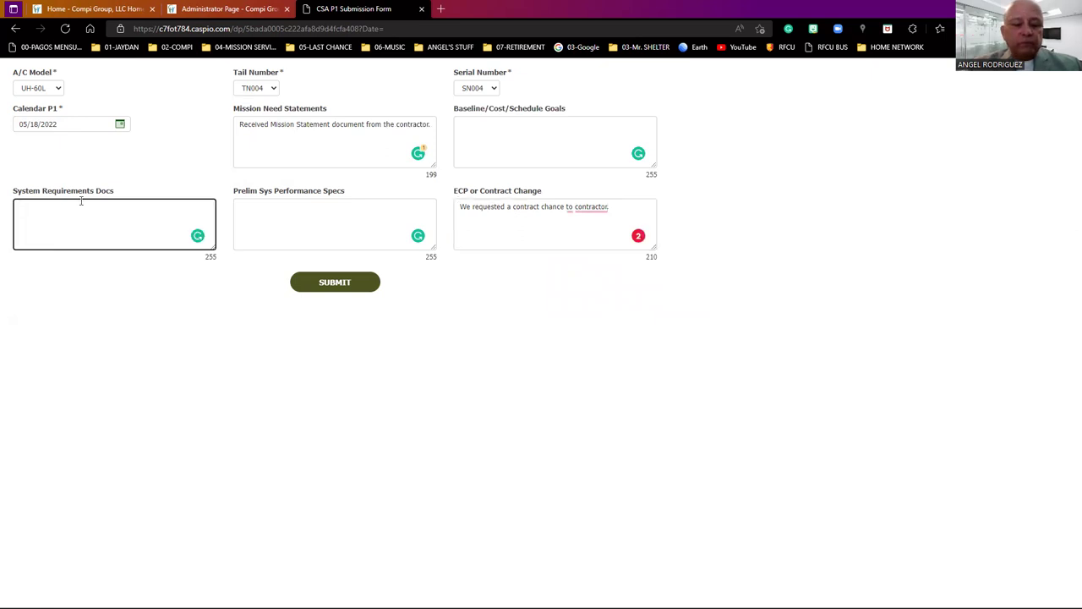
{"action": "type", "text": "Still w"}
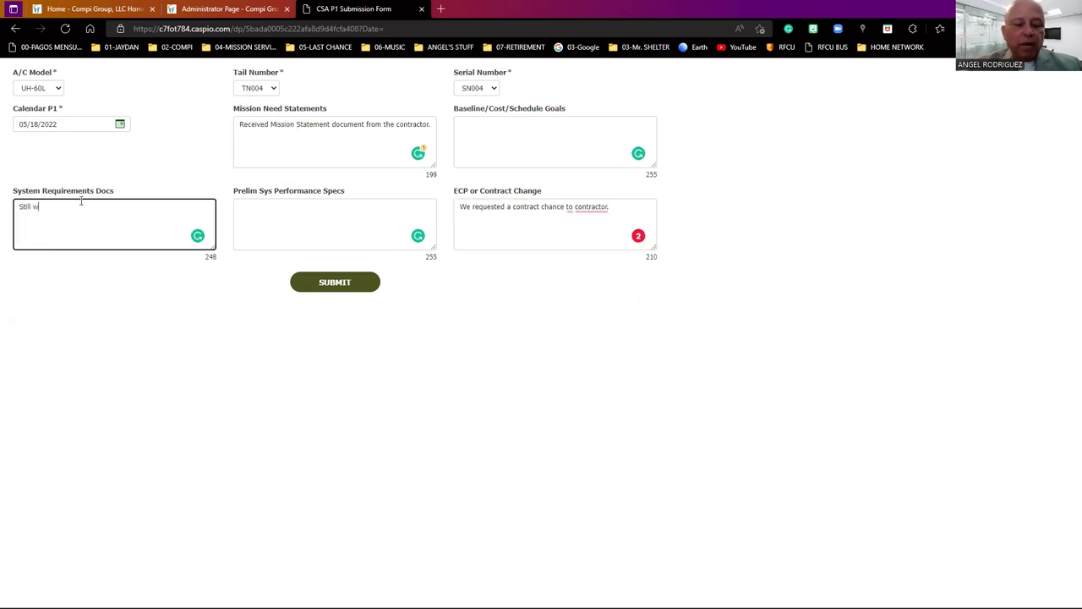
{"action": "type", "text": "aiting for"}
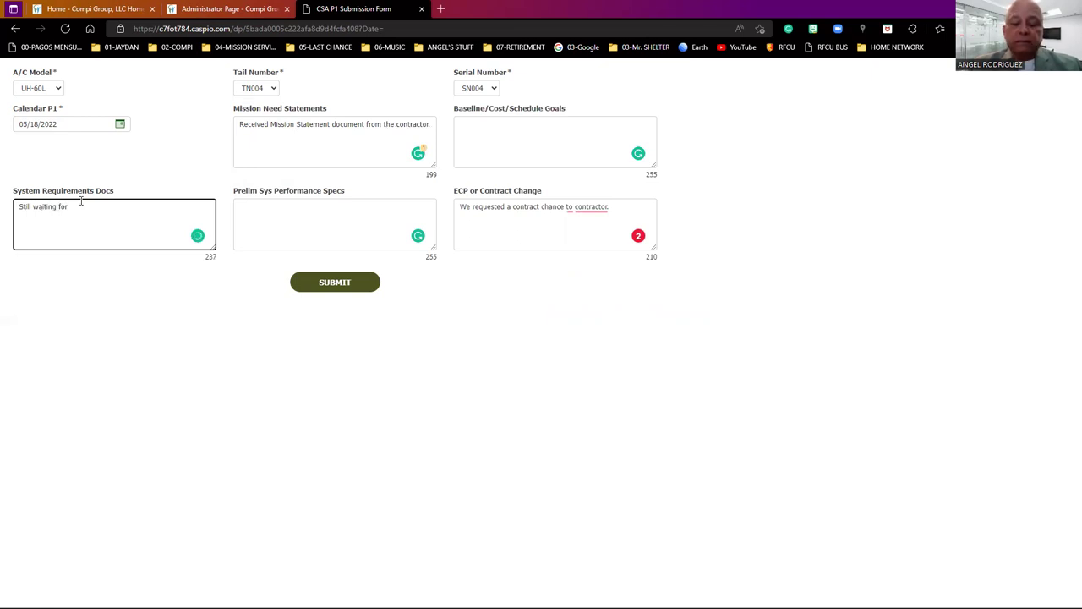
{"action": "type", "text": " System Requirments "}
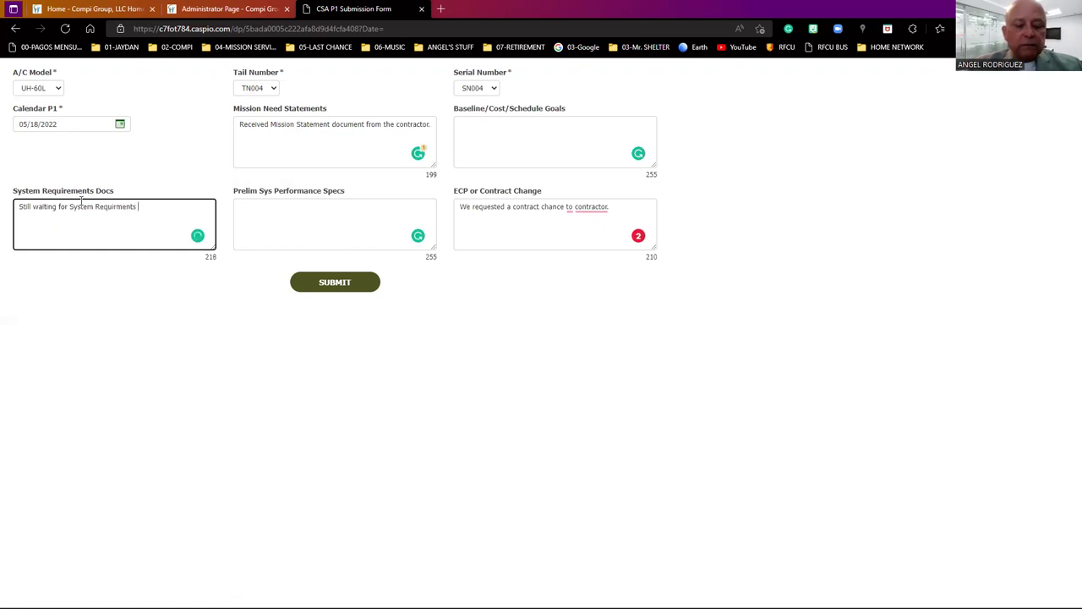
{"action": "type", "text": "Documents. Due dtae"}
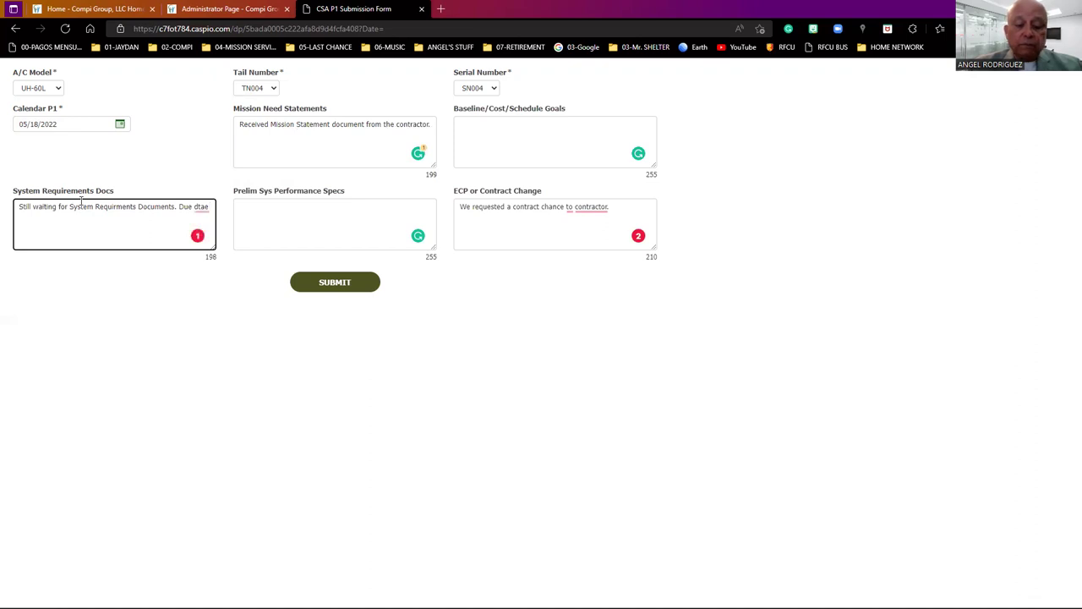
{"action": "type", "text": "July "}
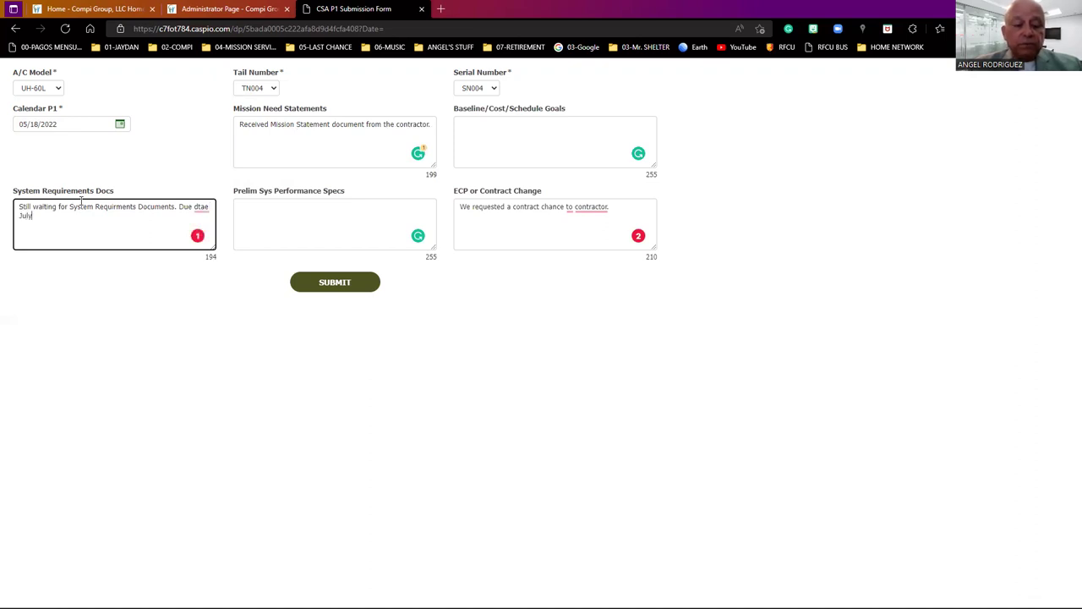
{"action": "type", "text": "23, 2022."}
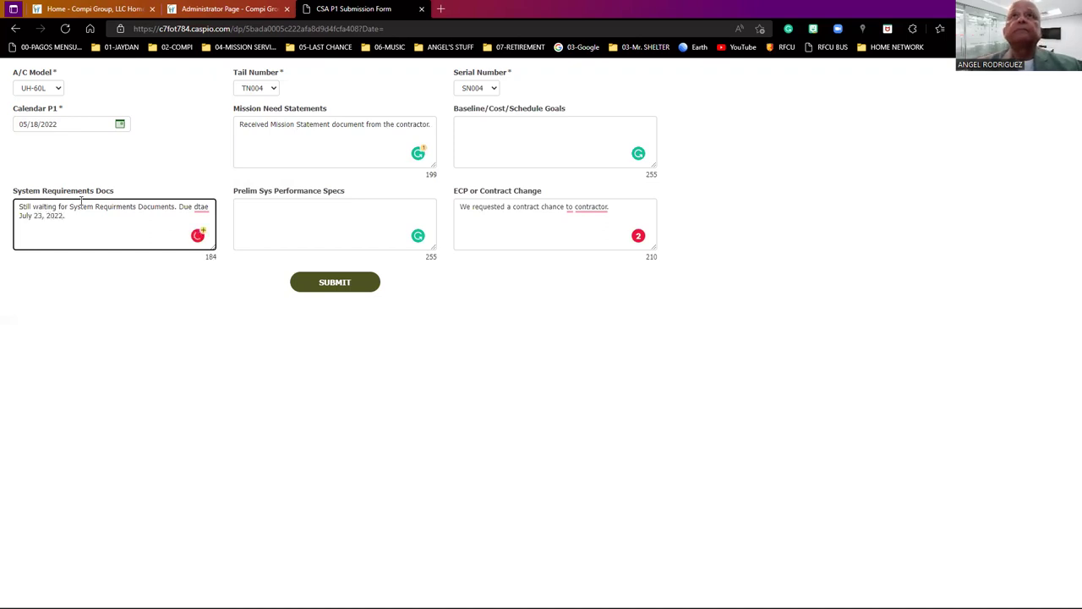
{"action": "left_click", "coordinate": [202, 211]}
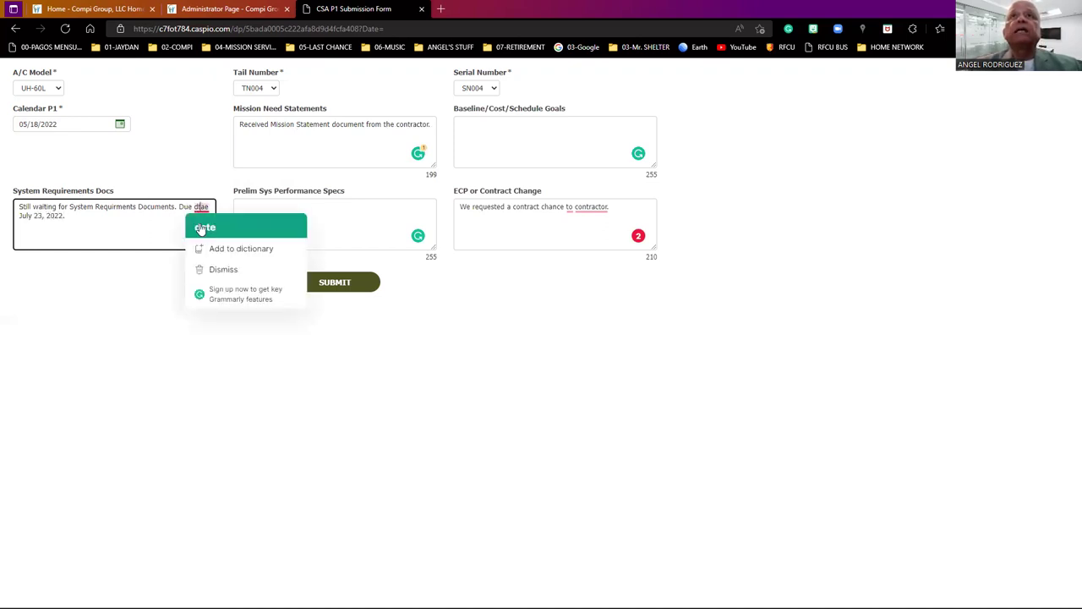
{"action": "left_click", "coordinate": [199, 227]}
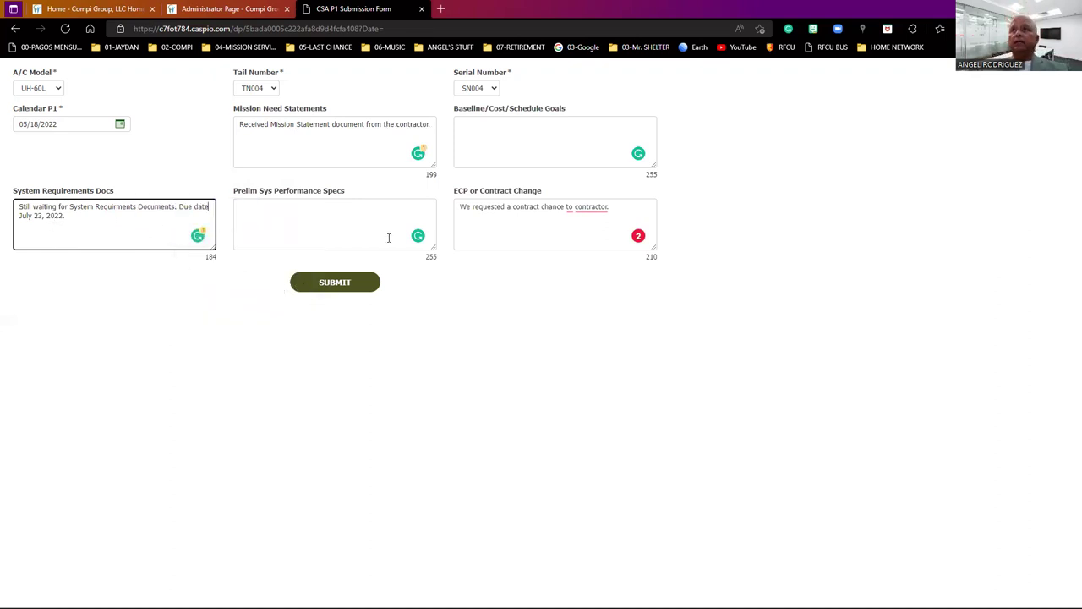
Correct the ECP or Contract Change text to "We requested a contract chance with the contractor." and submit the Phase 1 form.
{"action": "left_click", "coordinate": [581, 207]}
{"action": "left_click", "coordinate": [584, 237]}
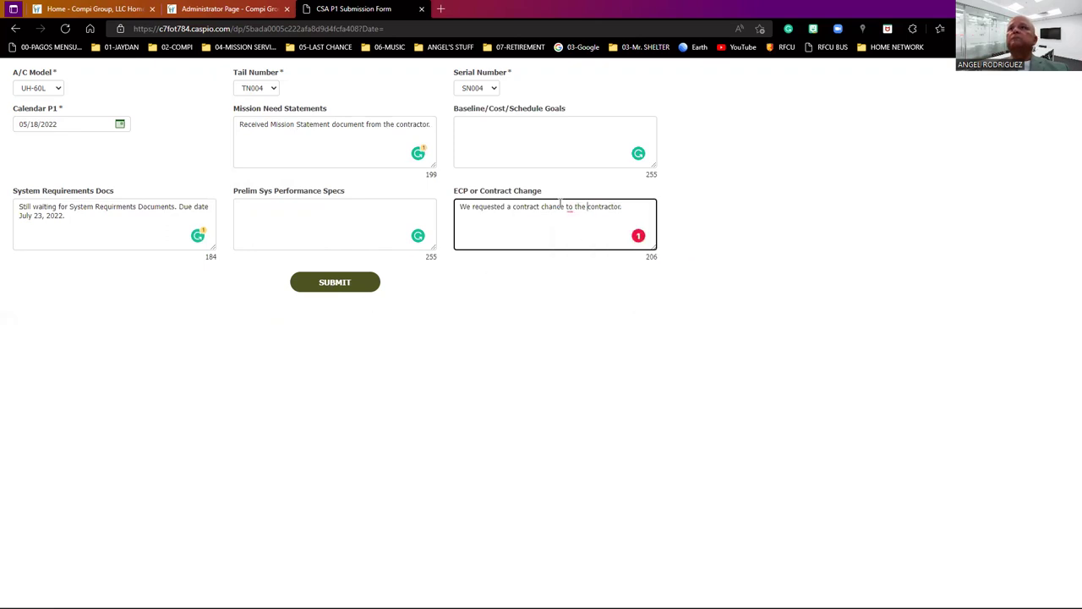
{"action": "left_click", "coordinate": [570, 208]}
{"action": "left_click", "coordinate": [578, 237]}
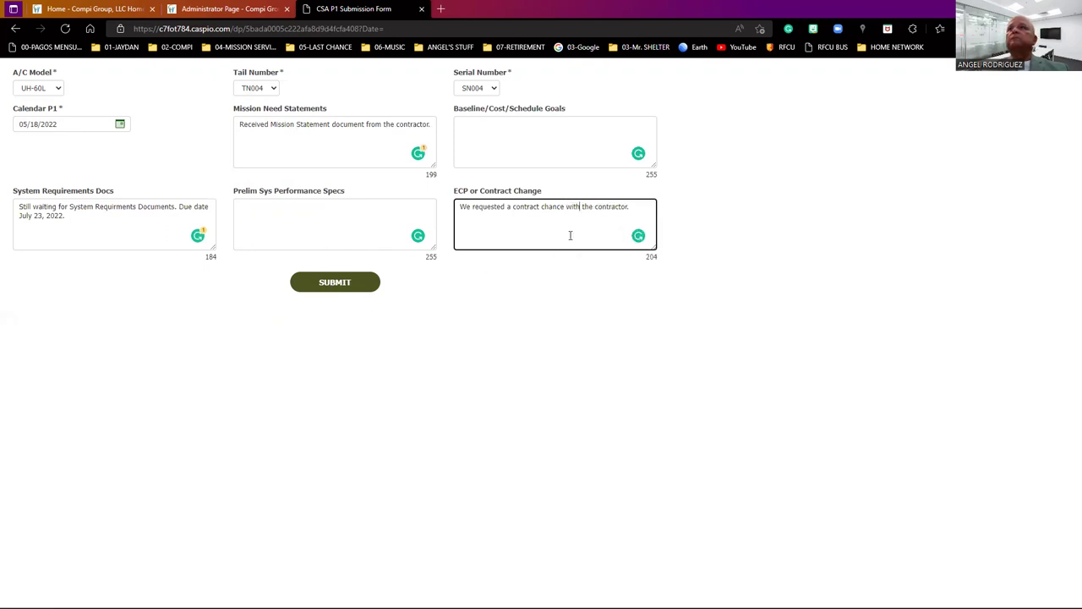
{"action": "left_click", "coordinate": [349, 295]}
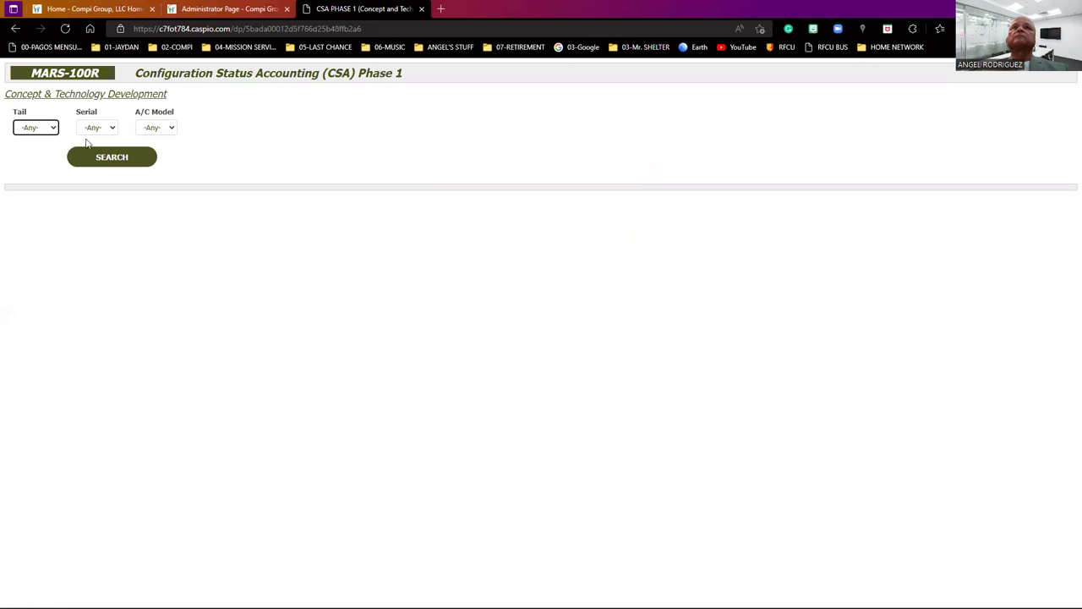
Search the CSA Phase 1 records for tail TN004, serial SN004, aircraft model UH-60L and review the May 18 calendar entry.
{"action": "left_click", "coordinate": [55, 127]}
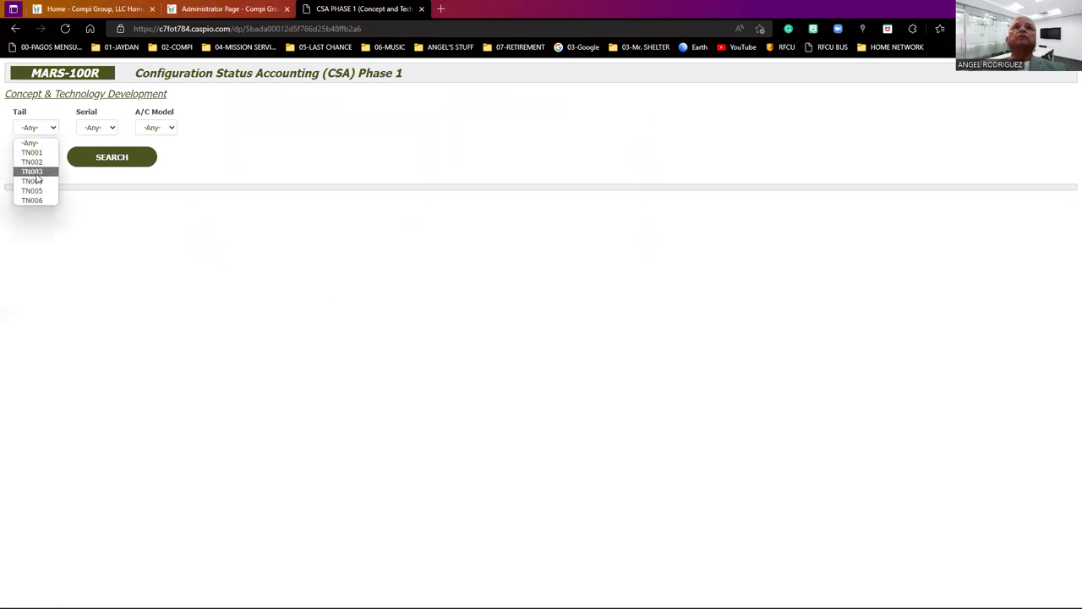
{"action": "left_click", "coordinate": [37, 180]}
{"action": "left_click", "coordinate": [98, 128]}
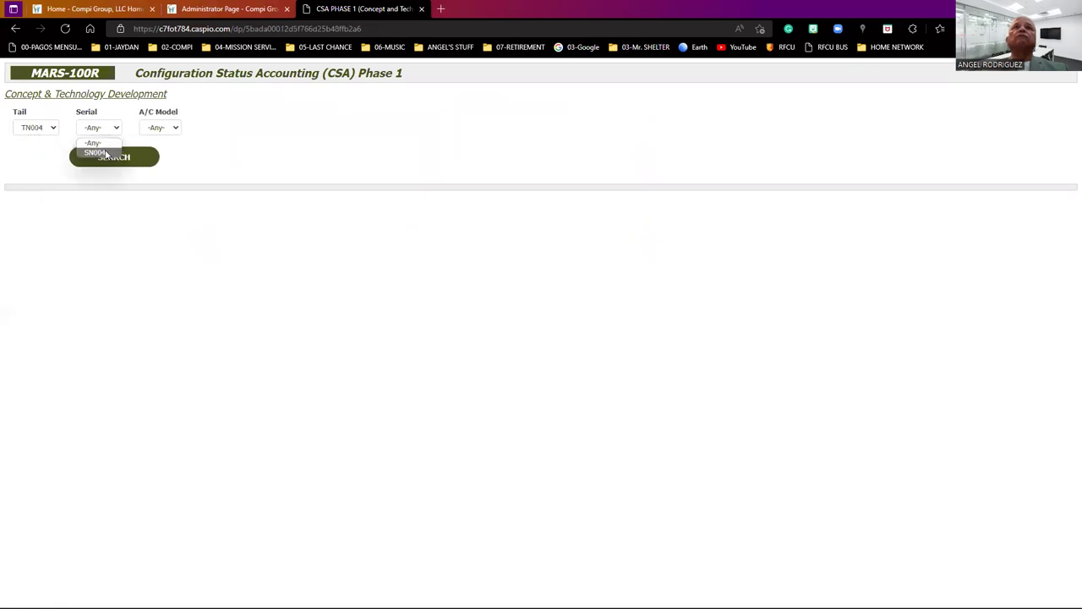
{"action": "left_click", "coordinate": [101, 152]}
{"action": "left_click", "coordinate": [160, 128]}
{"action": "left_click", "coordinate": [157, 152]}
{"action": "left_click", "coordinate": [141, 162]}
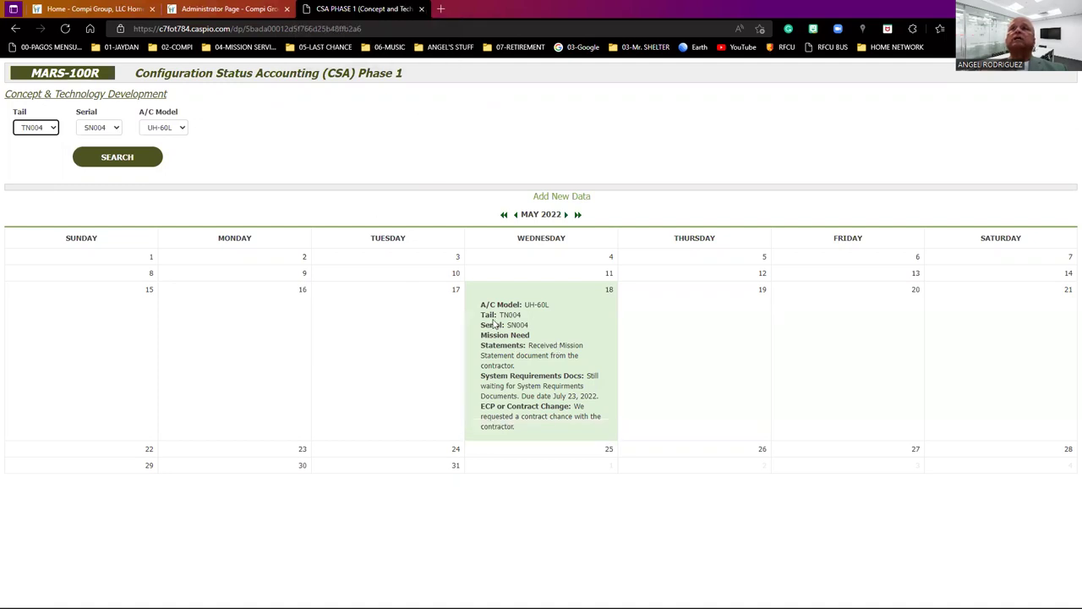
{"action": "mouse_move", "coordinate": [538, 339]}
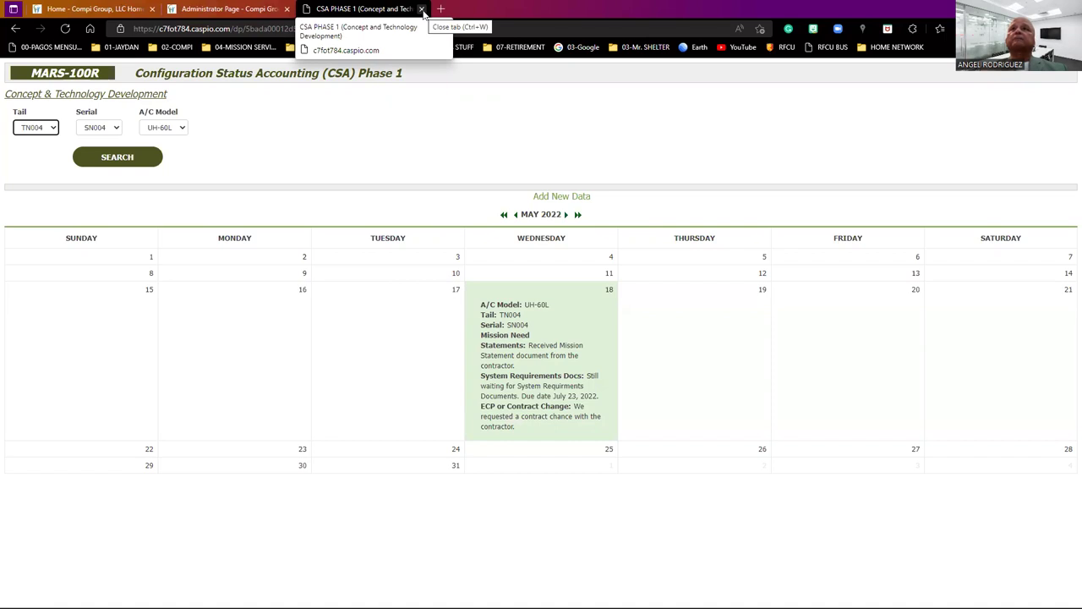
Close the CSA Phase 1 page and open the CSA Phase 2 (System Development & Demonstration) page.
{"action": "left_click", "coordinate": [422, 9]}
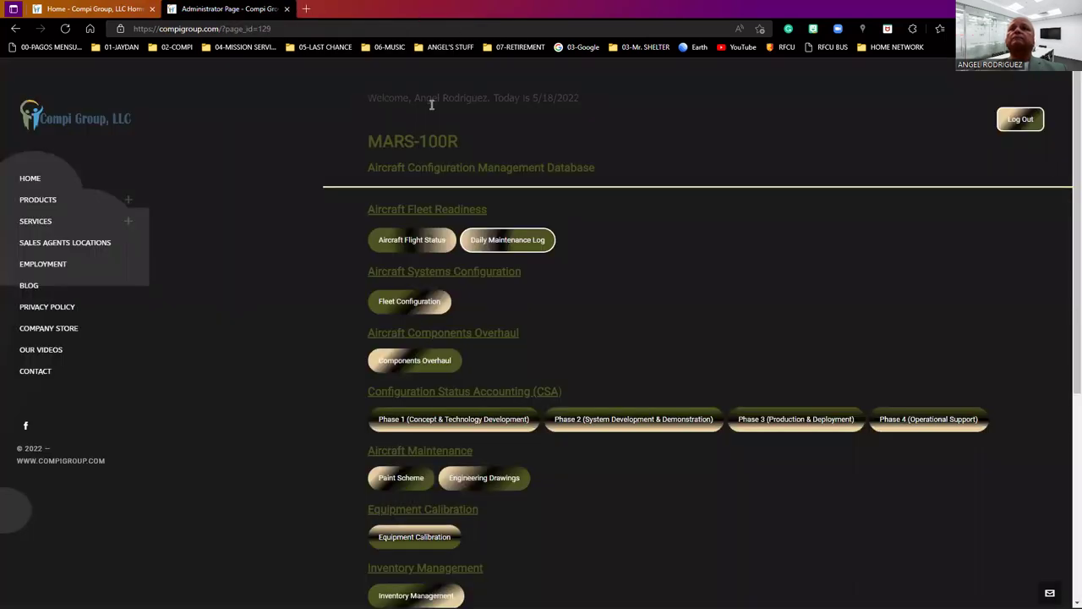
{"action": "left_click", "coordinate": [599, 420]}
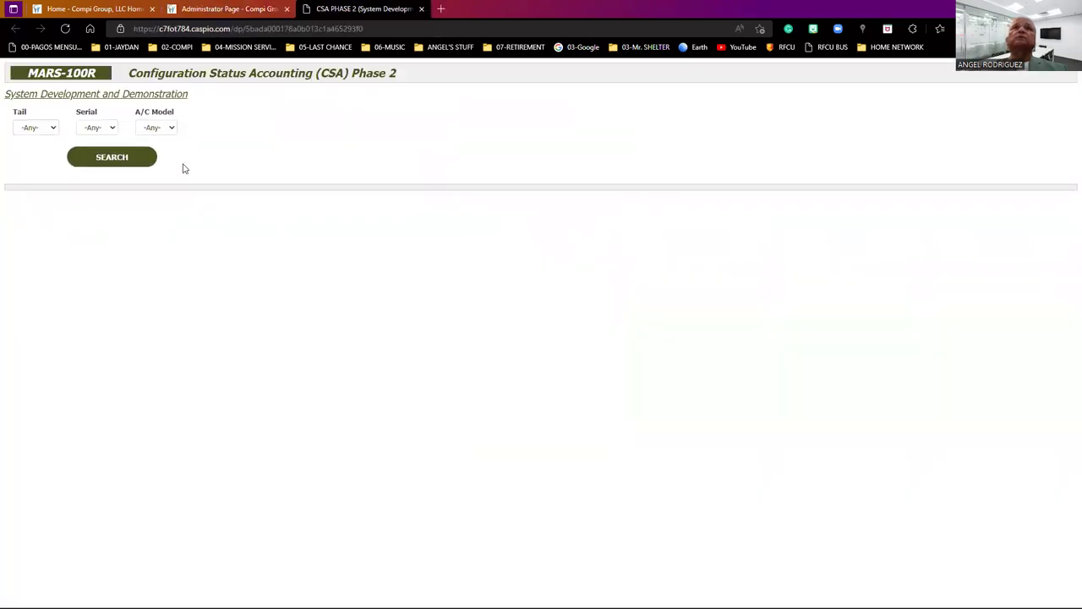
Search the CSA Phase 2 calendar for tail TN004, serial SN004 and A/C model UH-60L.
{"action": "left_click", "coordinate": [55, 131]}
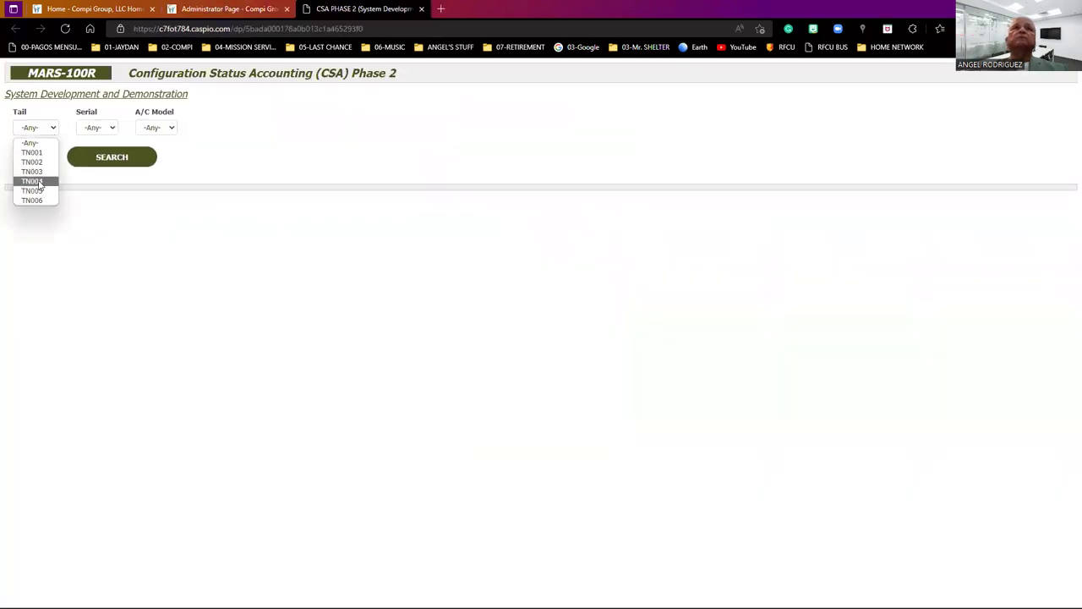
{"action": "left_click", "coordinate": [38, 186]}
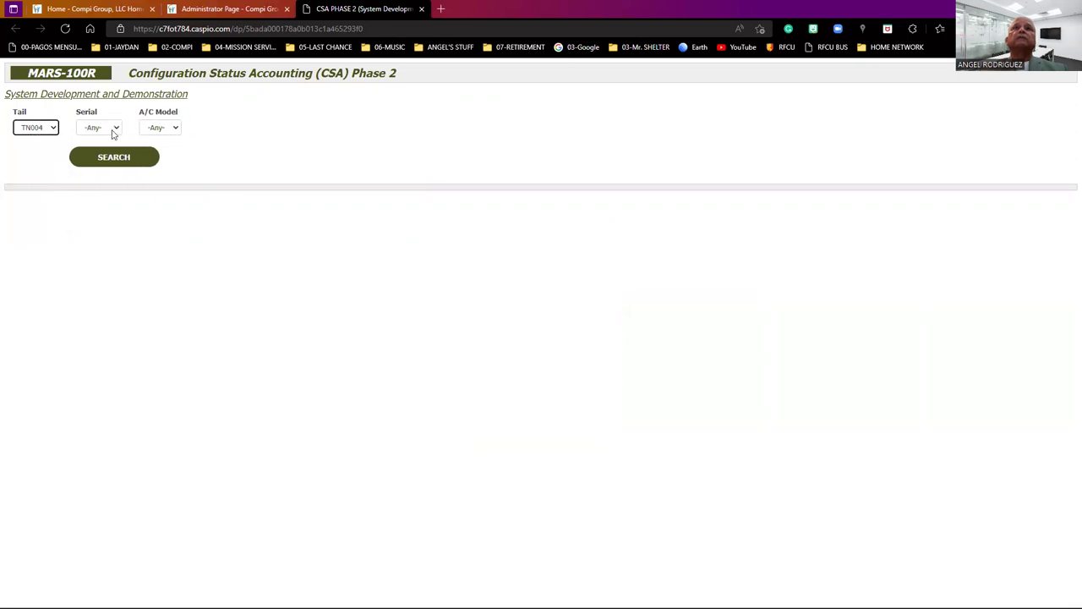
{"action": "left_click", "coordinate": [113, 129]}
{"action": "left_click", "coordinate": [110, 153]}
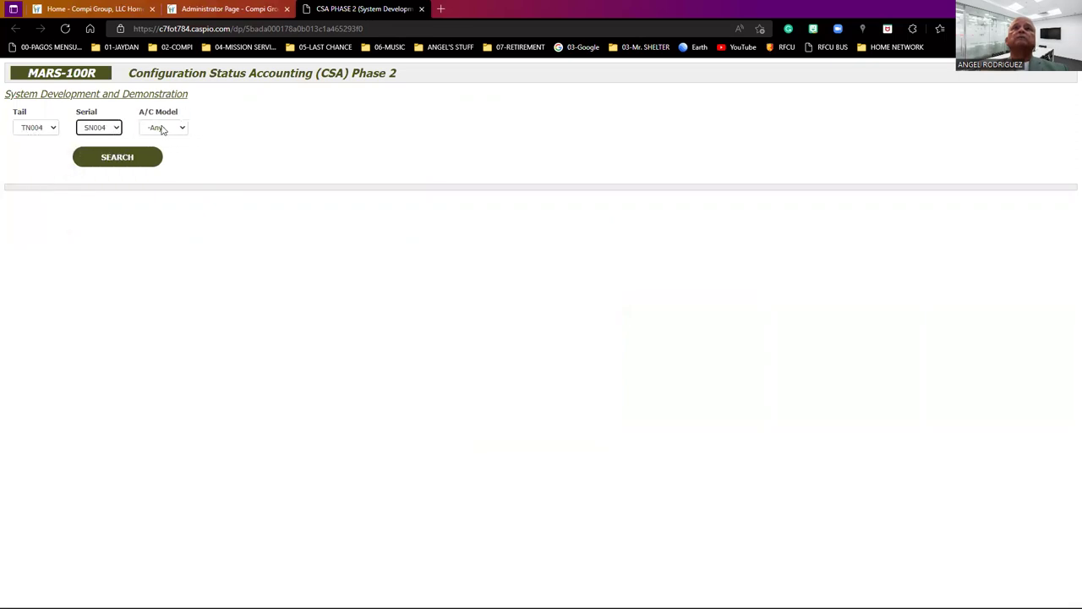
{"action": "left_click", "coordinate": [163, 128]}
{"action": "left_click", "coordinate": [166, 153]}
{"action": "left_click", "coordinate": [119, 158]}
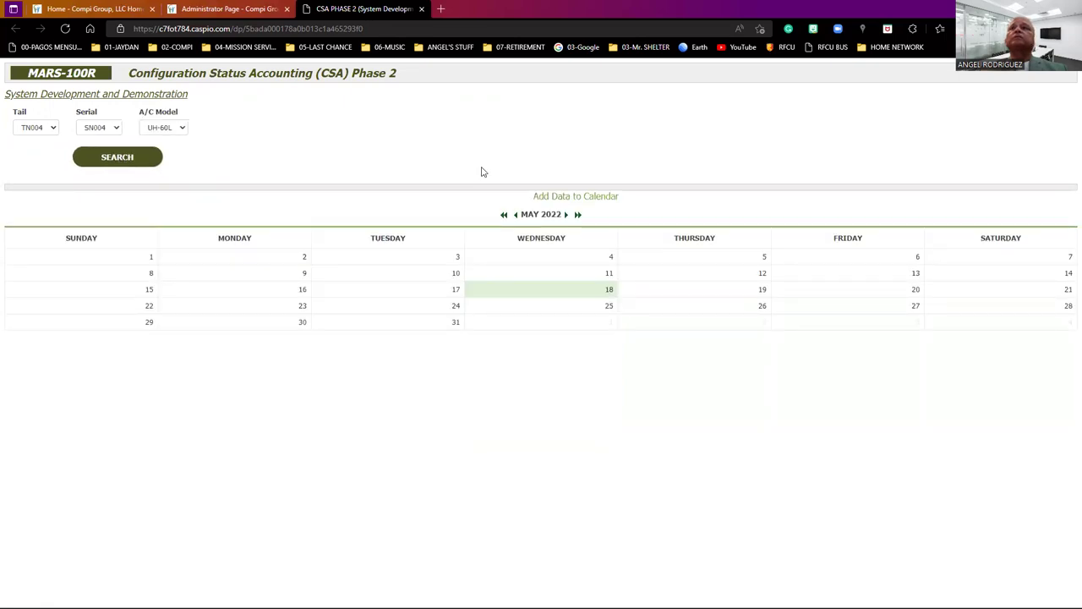
Start a new Phase 2 calendar entry dated 05/18/2022 for tail number TN004 and serial number SN004.
{"action": "left_click", "coordinate": [572, 200]}
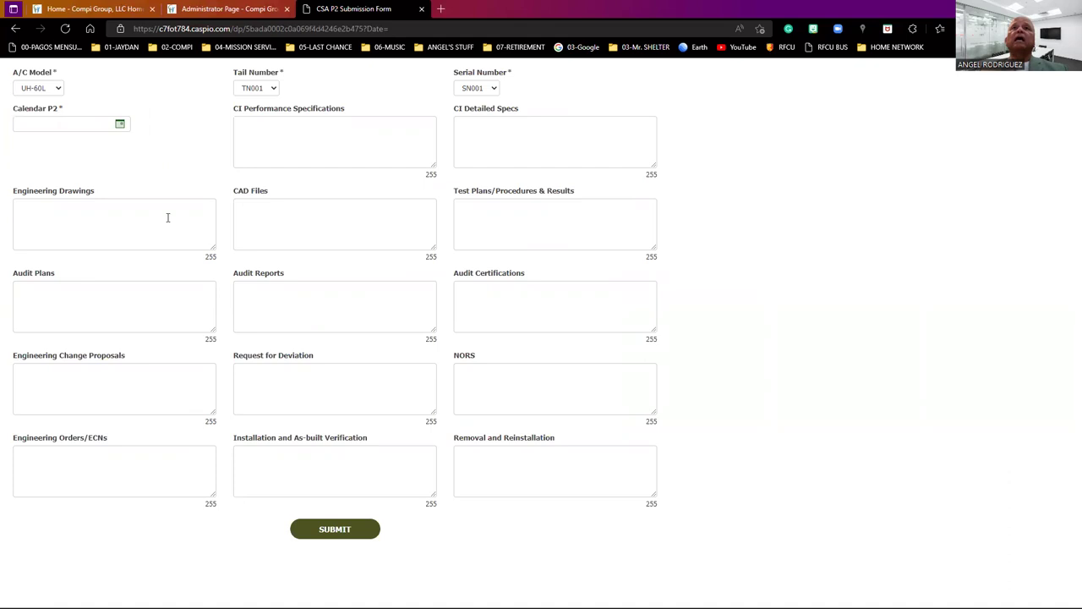
{"action": "left_click", "coordinate": [121, 125]}
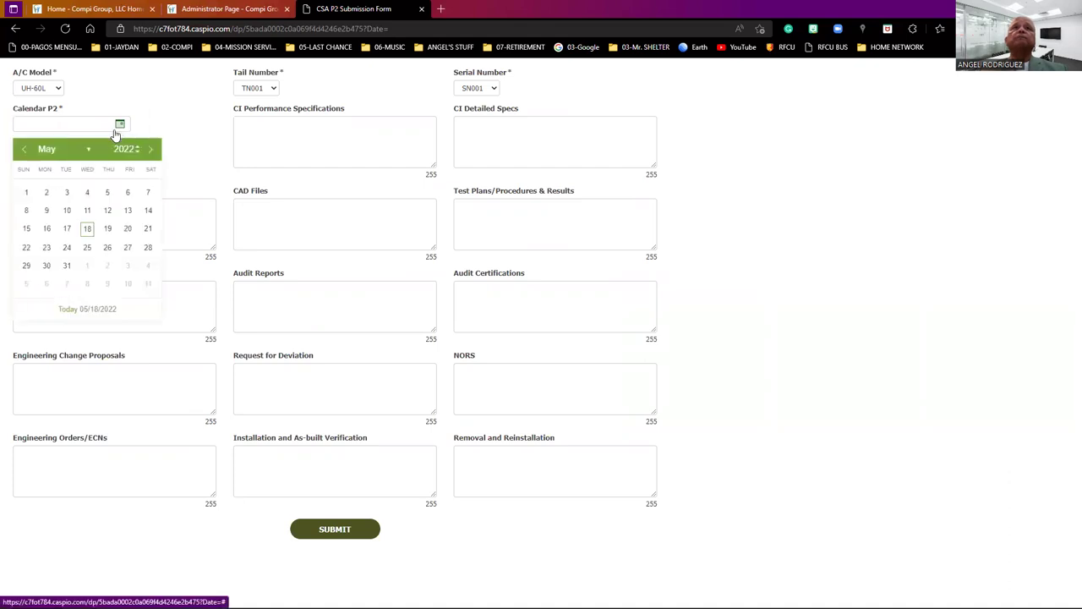
{"action": "left_click", "coordinate": [88, 230]}
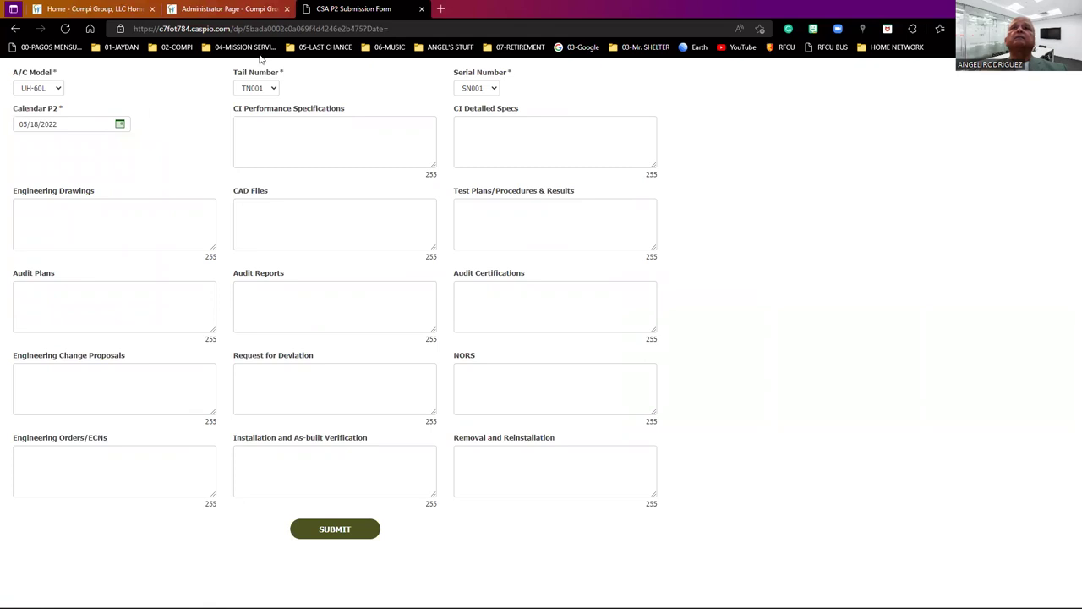
{"action": "left_click", "coordinate": [274, 88]}
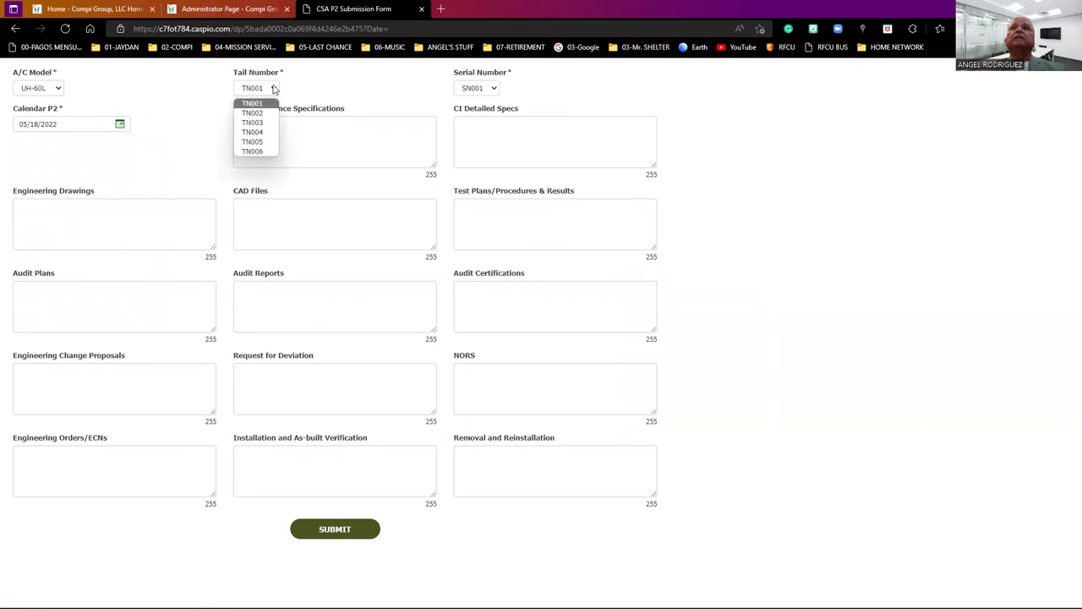
{"action": "left_click", "coordinate": [269, 132]}
{"action": "left_click", "coordinate": [479, 93]}
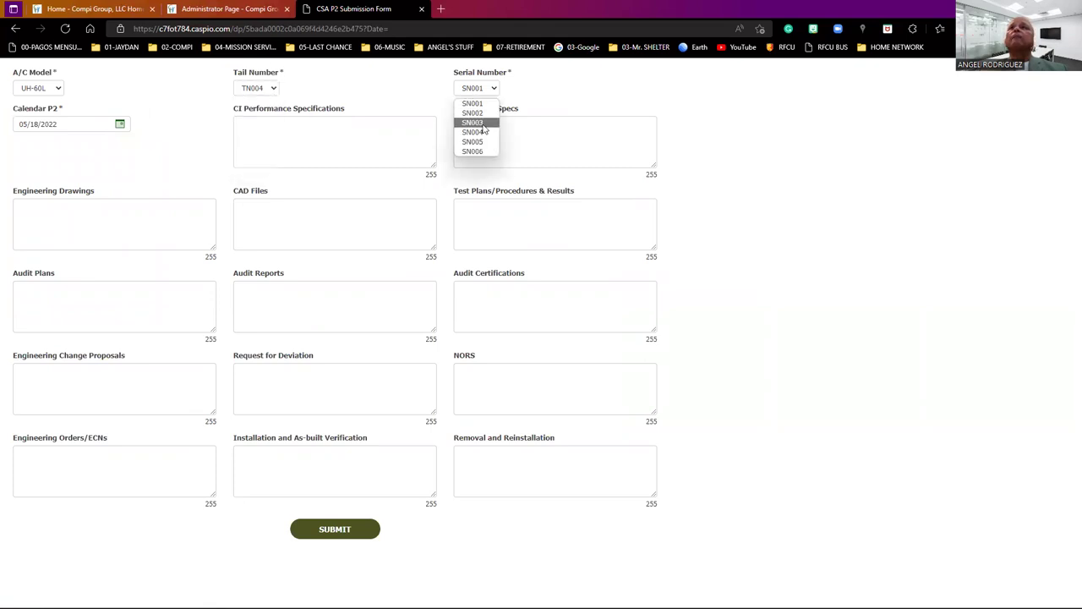
{"action": "left_click", "coordinate": [478, 132]}
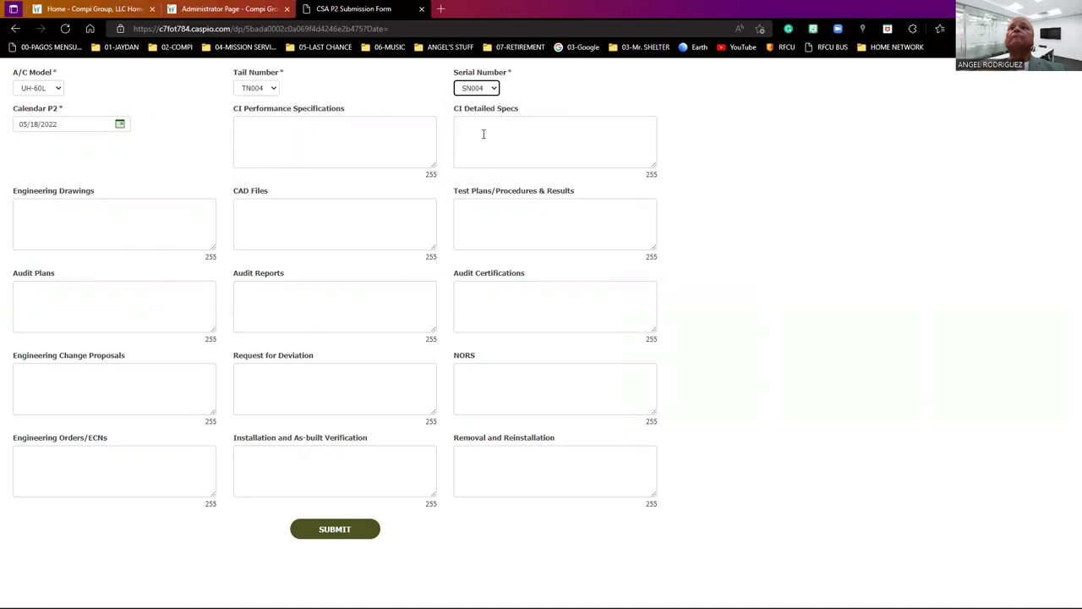
Enter "Enigneerings nedd to be redlined." as the Engineering Drawings note.
{"action": "left_click", "coordinate": [152, 205]}
{"action": "type", "text": "Enign"}
{"action": "type", "text": "eerings "}
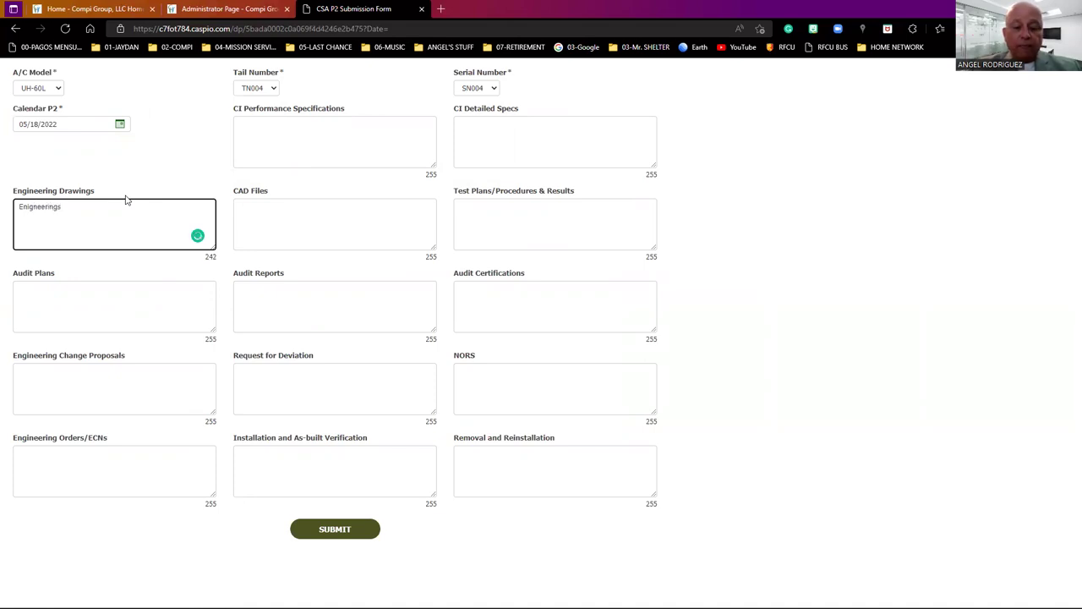
{"action": "type", "text": "need to "}
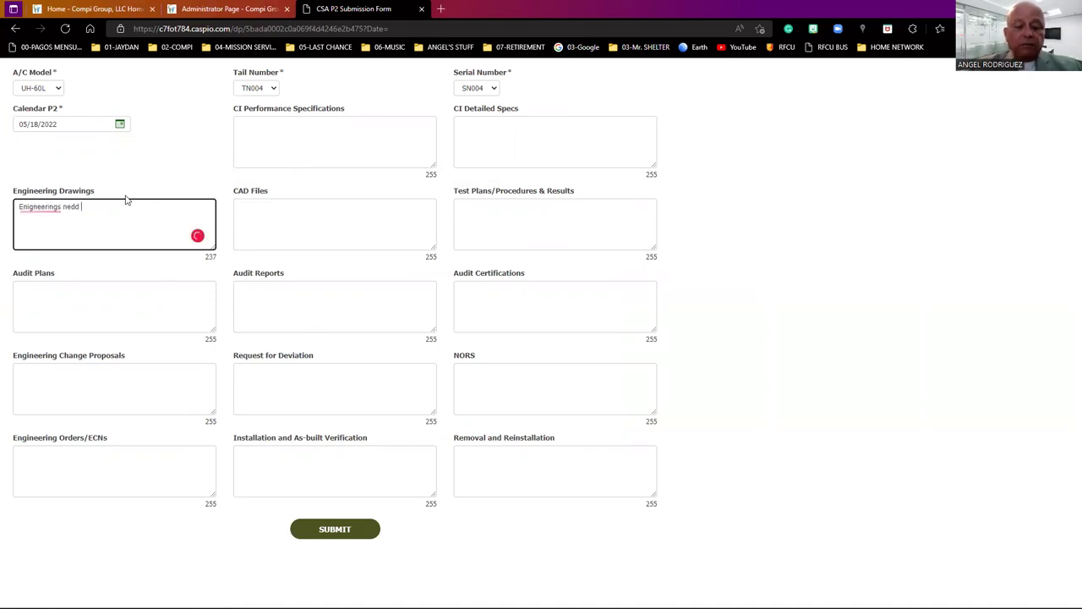
{"action": "type", "text": "be redlined."}
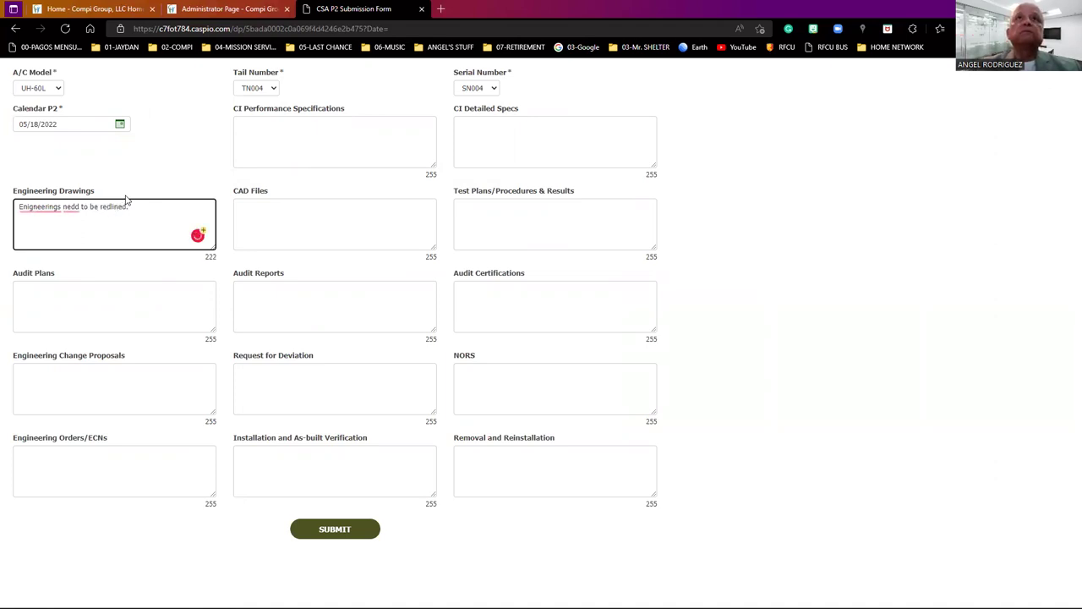
Correct the Engineering Drawings note to read "Engineering needs to be redlined." and submit the Phase 2 form.
{"action": "left_click", "coordinate": [37, 208]}
{"action": "left_click", "coordinate": [67, 225]}
{"action": "left_click", "coordinate": [66, 207]}
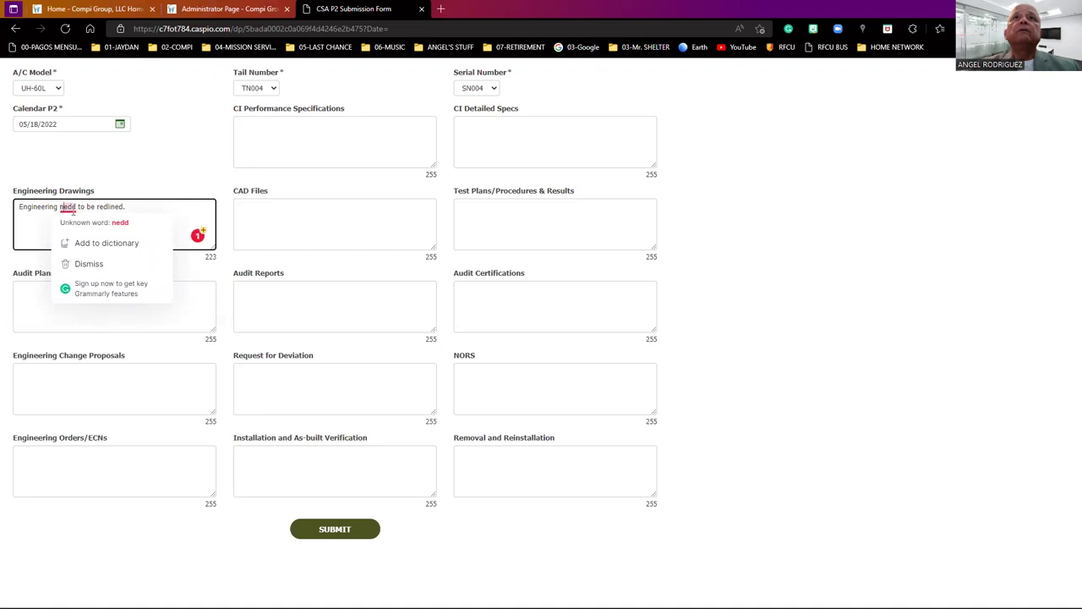
{"action": "mouse_move", "coordinate": [73, 207]}
{"action": "key", "text": "BackSpace"}
{"action": "type", "text": "e"}
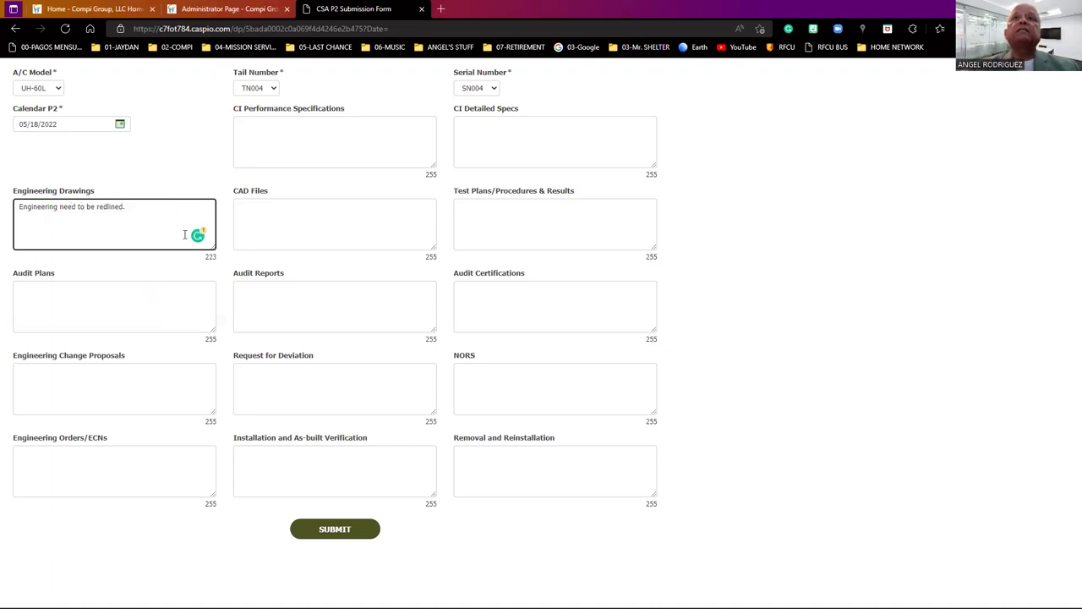
{"action": "mouse_move", "coordinate": [198, 237]}
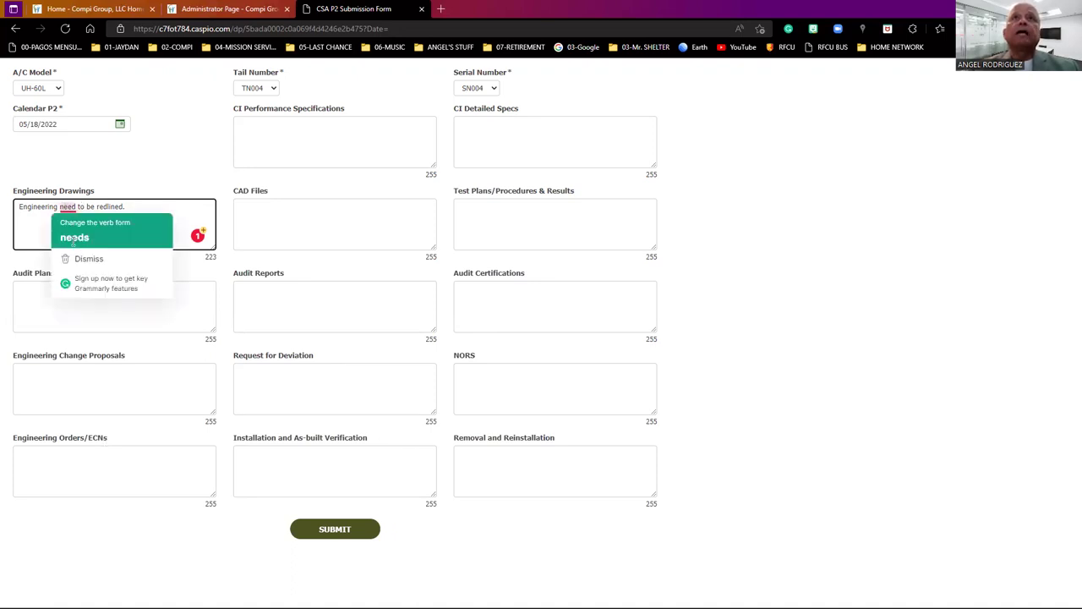
{"action": "left_click", "coordinate": [73, 238]}
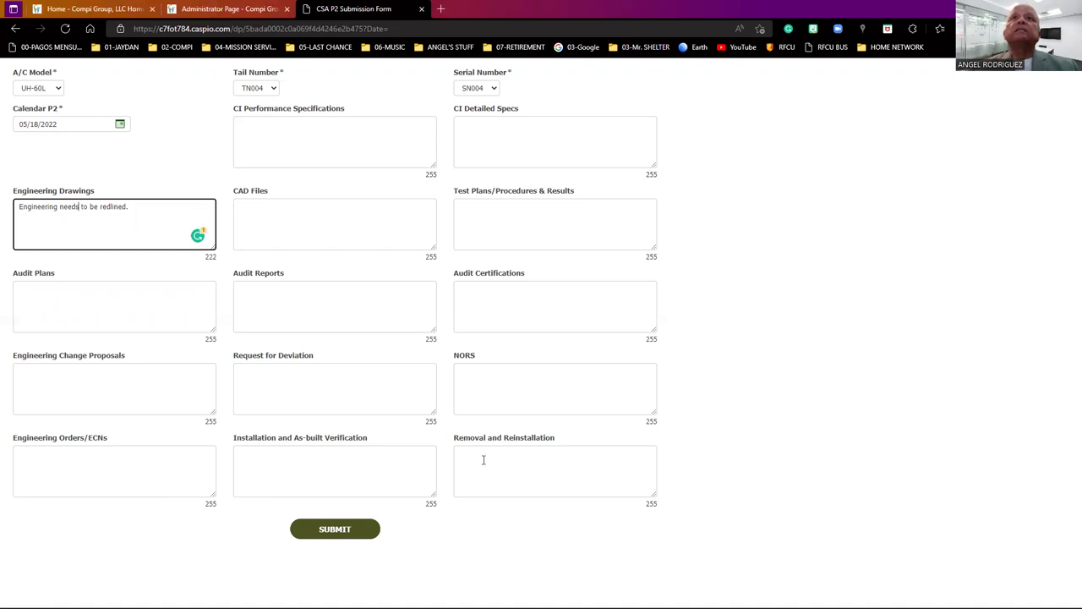
{"action": "left_click", "coordinate": [327, 531]}
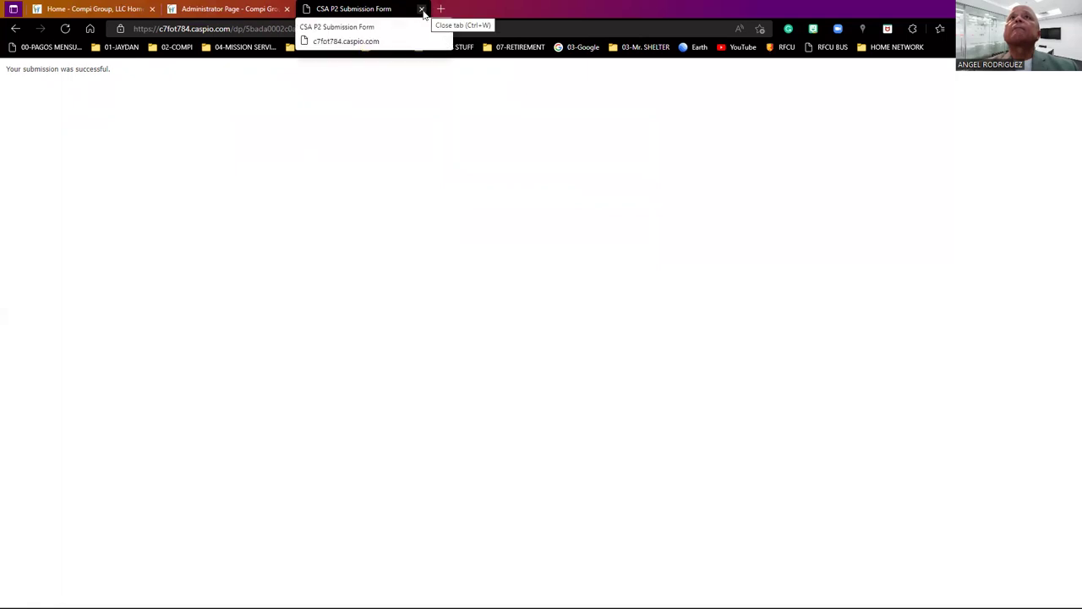
Return to the Phase 2 search and view the calendar for tail TN004, serial SN004, model UH-60L, checking the May 18 entry.
{"action": "left_click", "coordinate": [15, 29]}
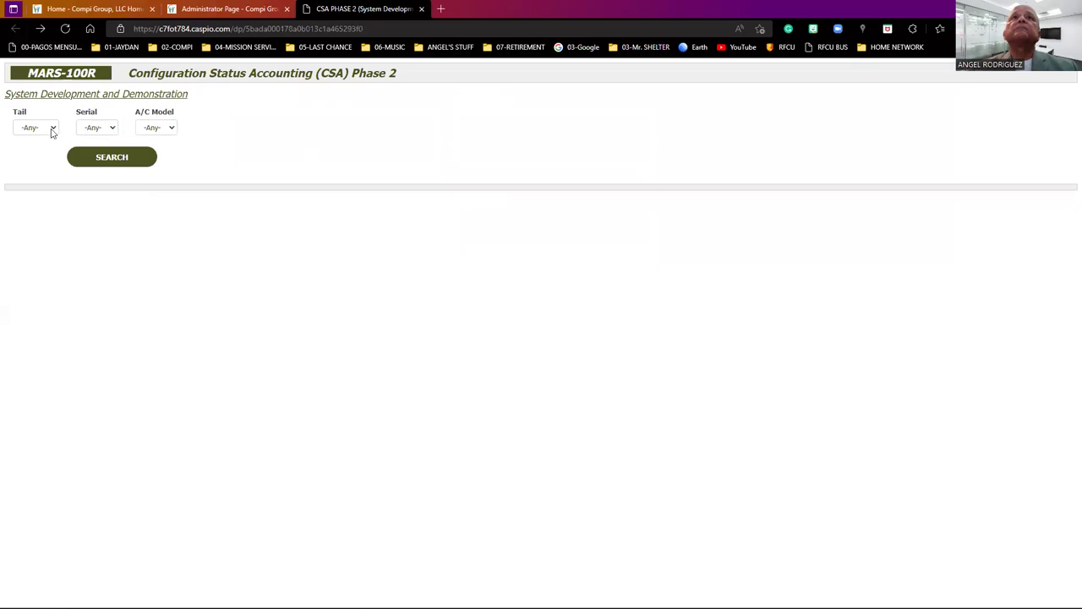
{"action": "left_click", "coordinate": [52, 130]}
{"action": "left_click", "coordinate": [34, 182]}
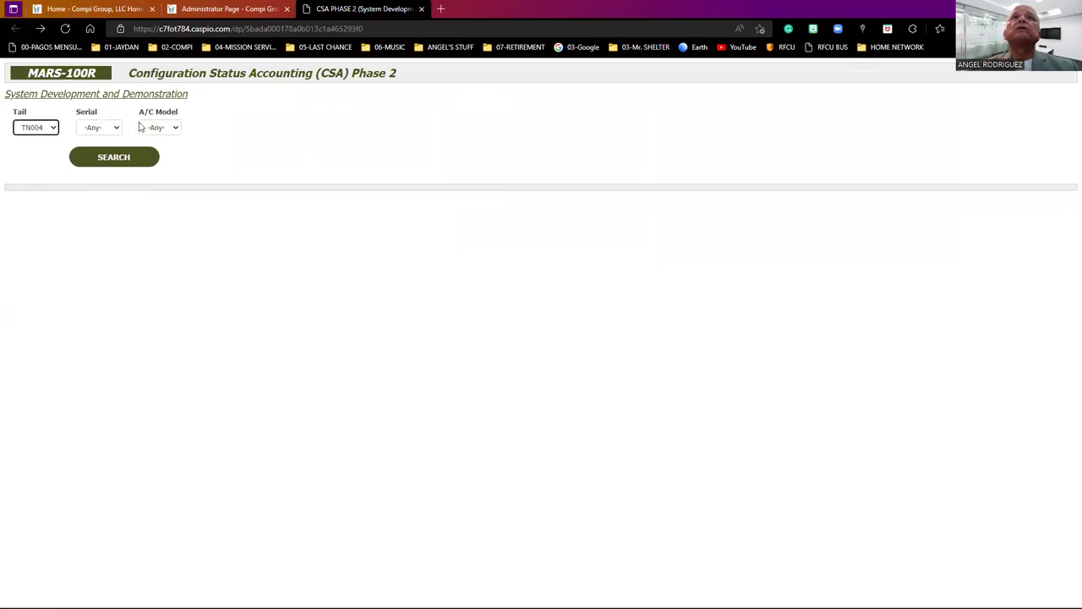
{"action": "left_click", "coordinate": [118, 132]}
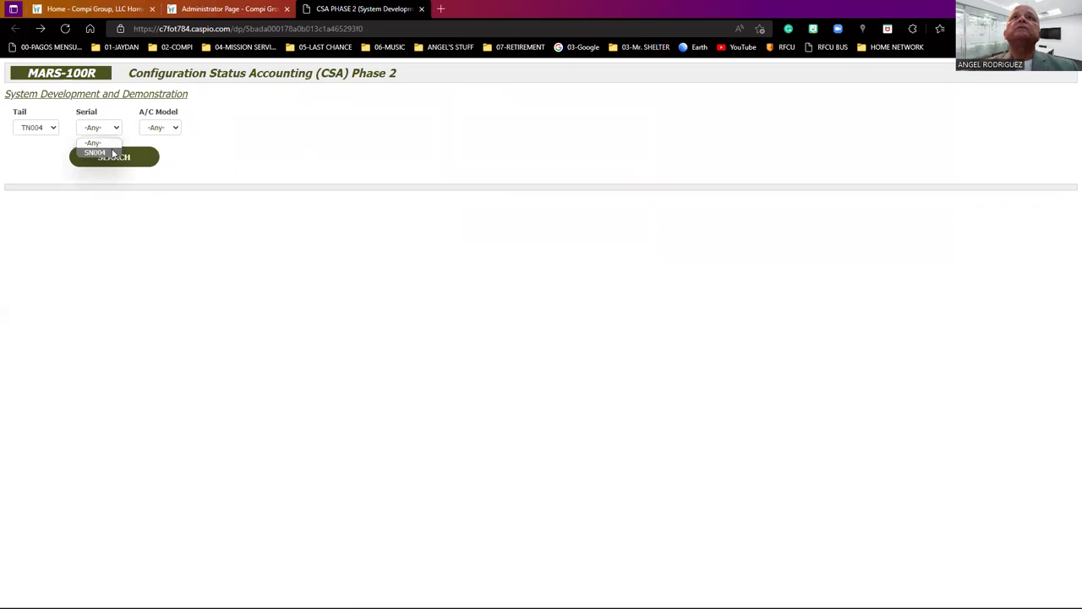
{"action": "left_click", "coordinate": [112, 153]}
{"action": "left_click", "coordinate": [161, 131]}
{"action": "left_click", "coordinate": [161, 149]}
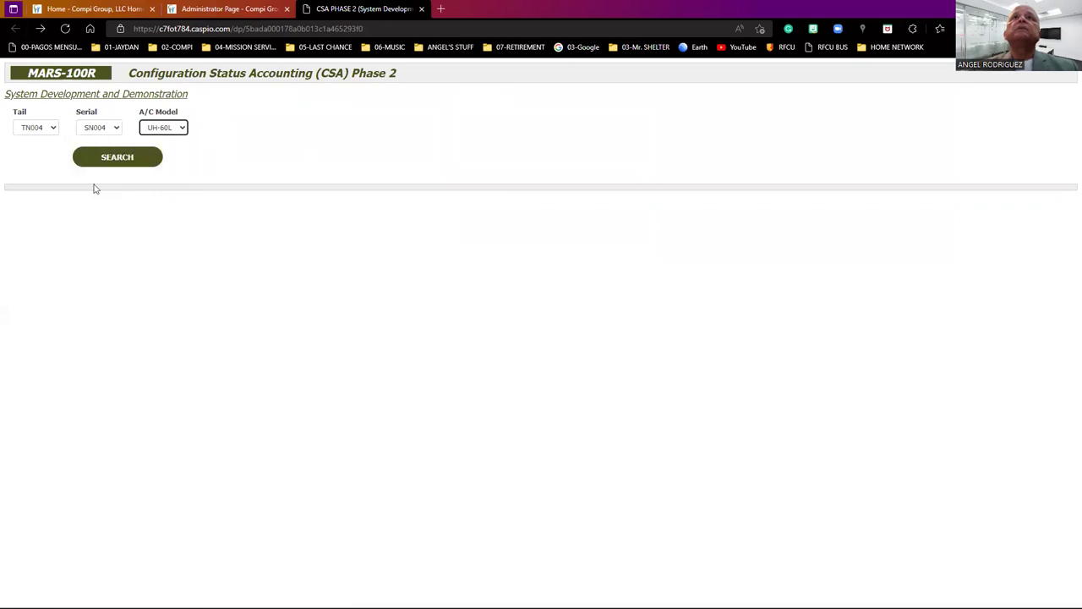
{"action": "left_click", "coordinate": [102, 165]}
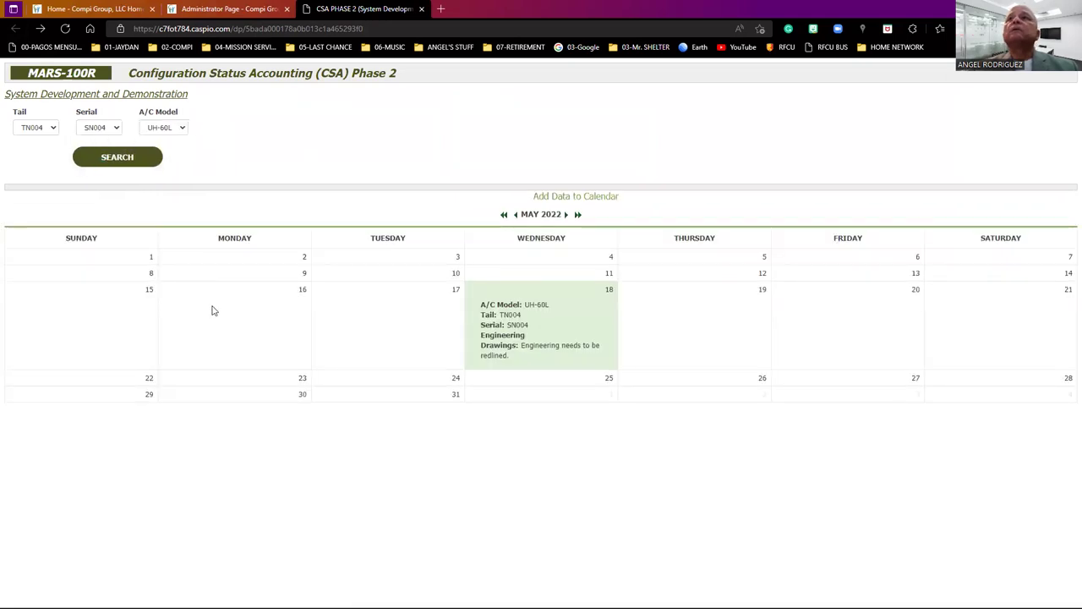
{"action": "mouse_move", "coordinate": [575, 352]}
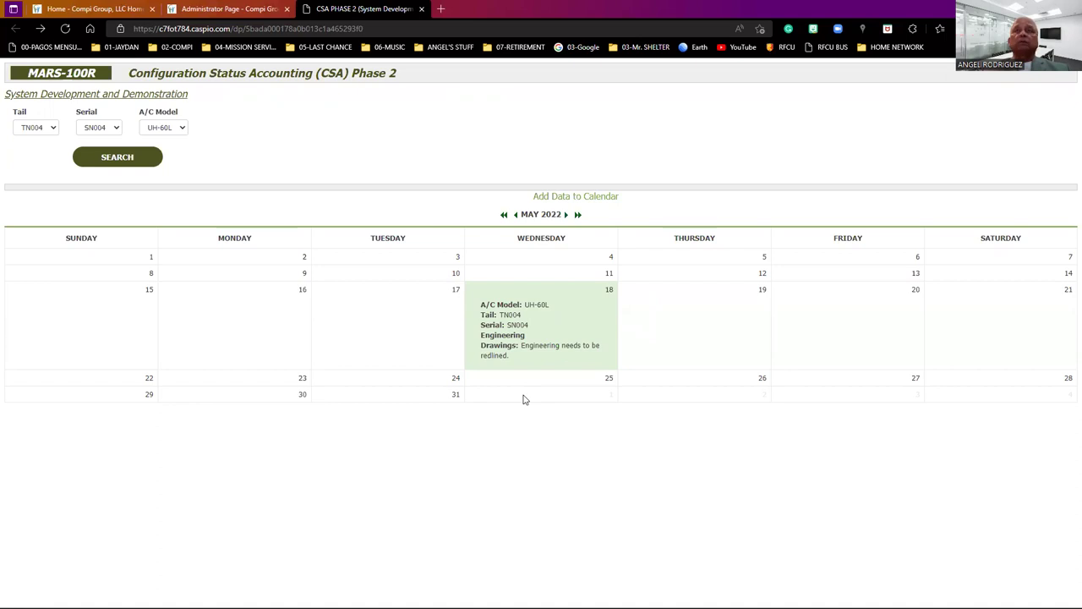
Switch from Phase 2 to CSA Phase 3 (Production & Deployment) and search its calendar for tail TN004, serial SN004, model UH-60L.
{"action": "left_click", "coordinate": [422, 10]}
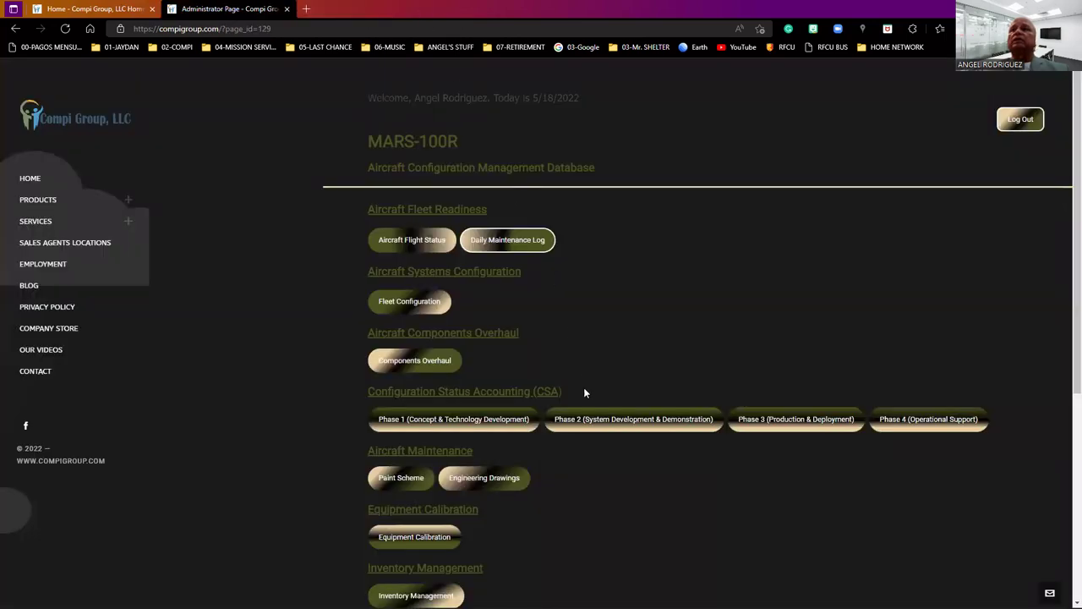
{"action": "left_click", "coordinate": [791, 427]}
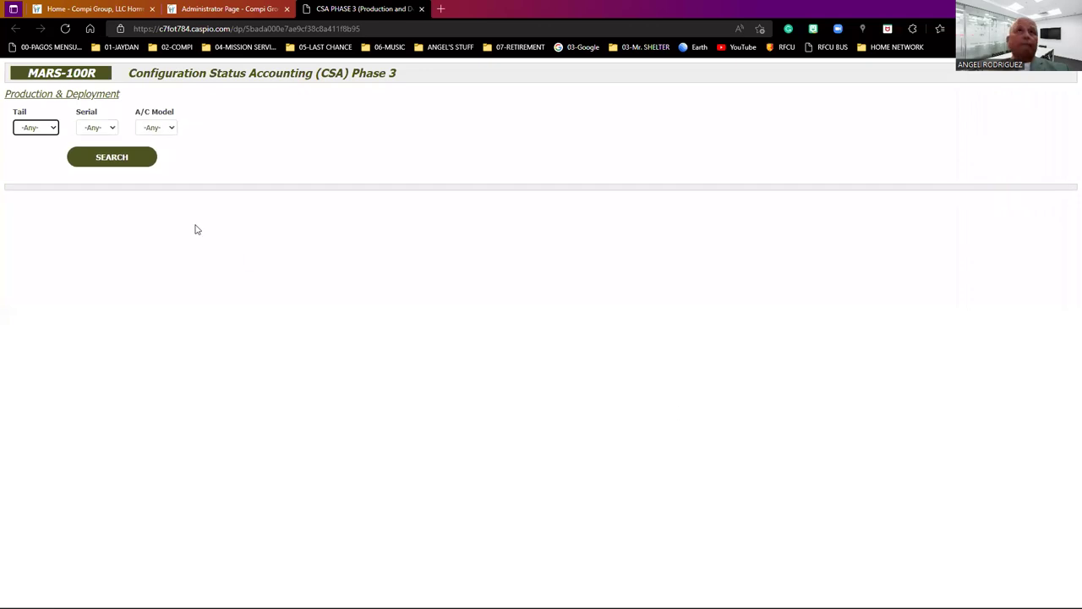
{"action": "left_click", "coordinate": [51, 129]}
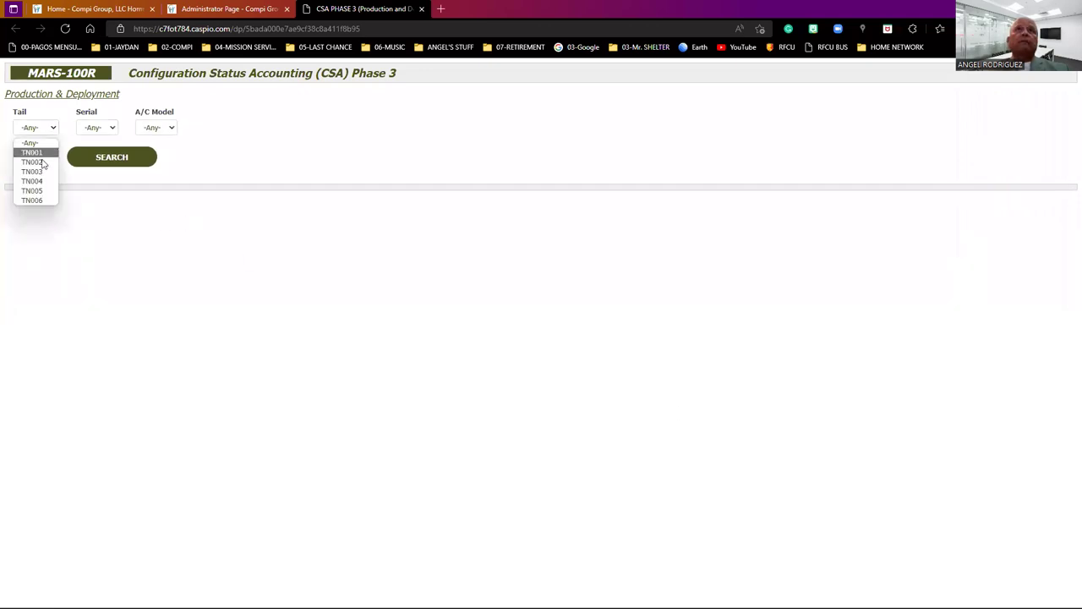
{"action": "left_click", "coordinate": [39, 182]}
{"action": "left_click", "coordinate": [99, 127]}
{"action": "left_click", "coordinate": [97, 148]}
{"action": "left_click", "coordinate": [161, 127]}
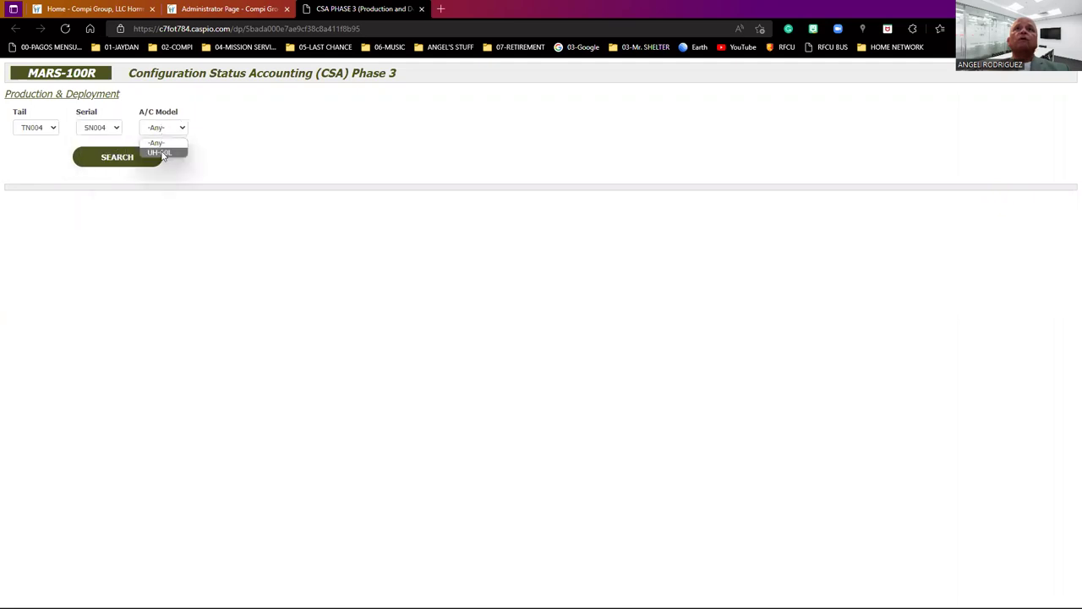
{"action": "left_click", "coordinate": [159, 153]}
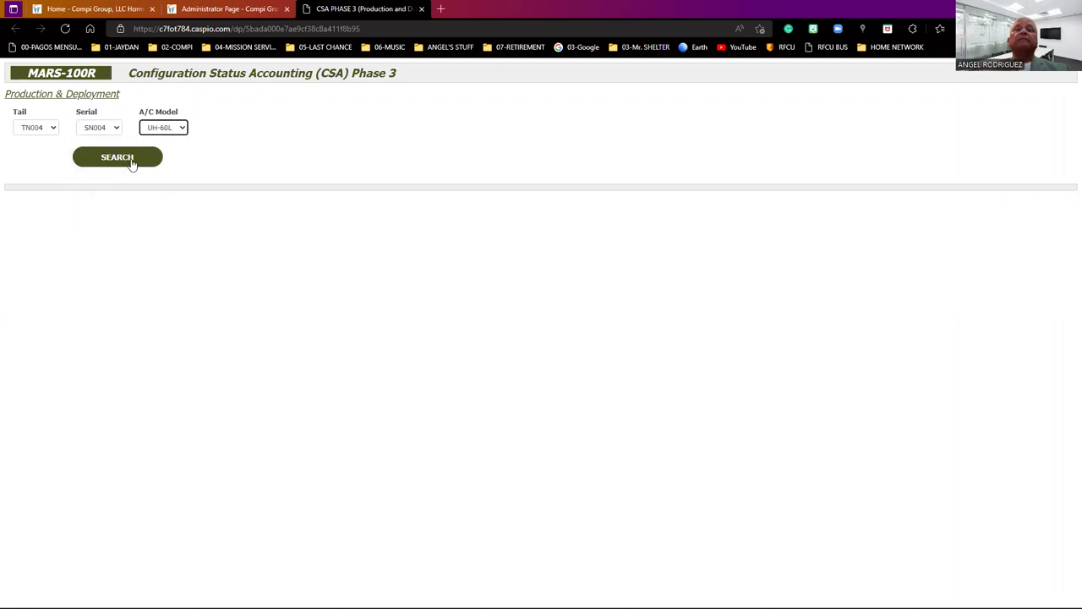
{"action": "left_click", "coordinate": [131, 160]}
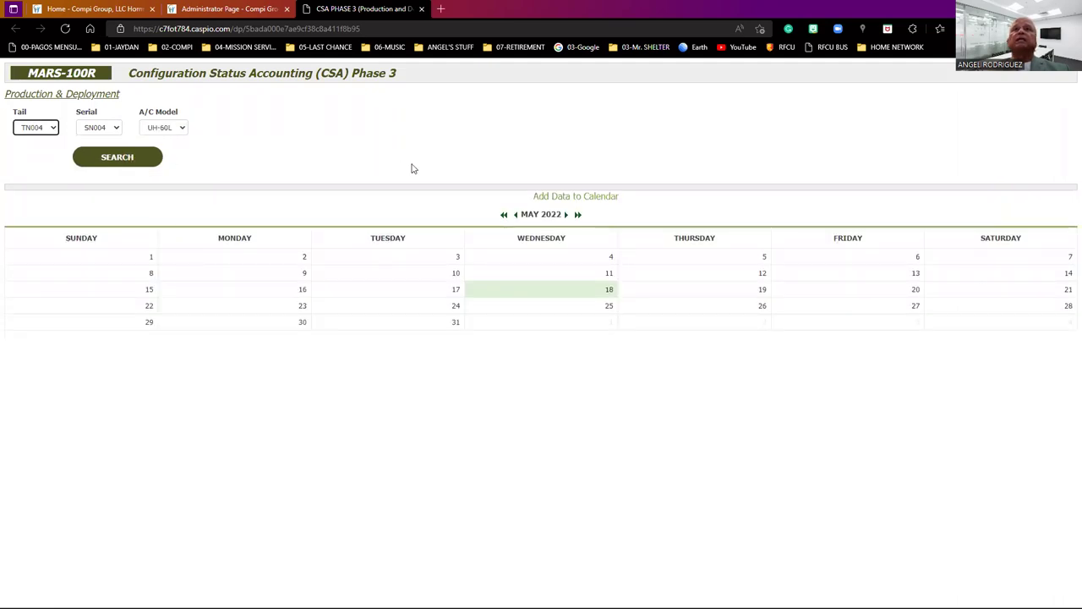
Start a new Phase 3 calendar entry with tail number TN004 and serial number SN004.
{"action": "left_click", "coordinate": [589, 197]}
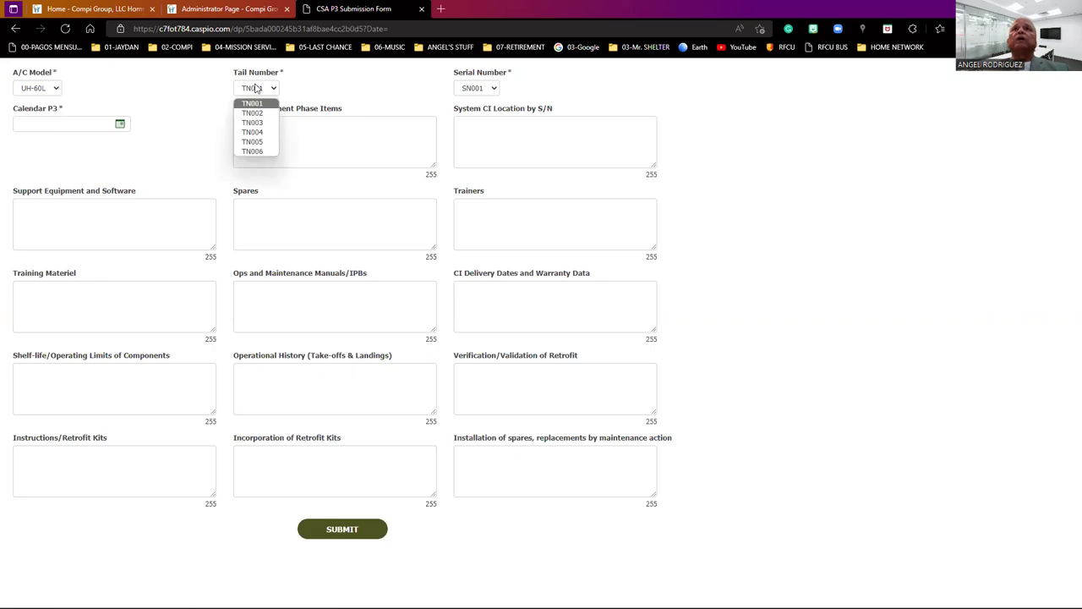
{"action": "left_click", "coordinate": [254, 132]}
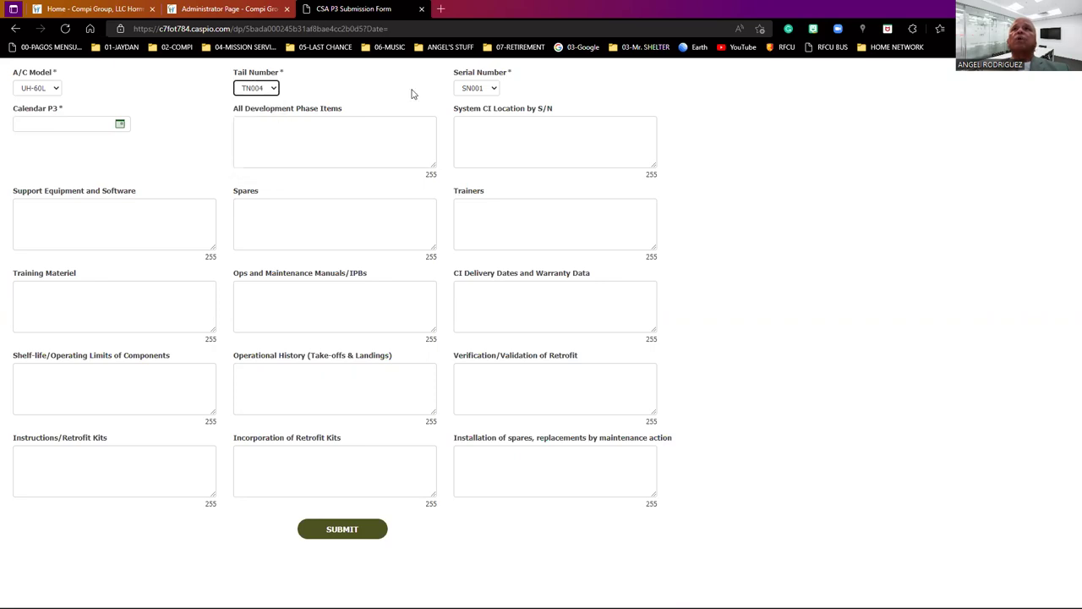
{"action": "left_click", "coordinate": [475, 89]}
{"action": "left_click", "coordinate": [480, 132]}
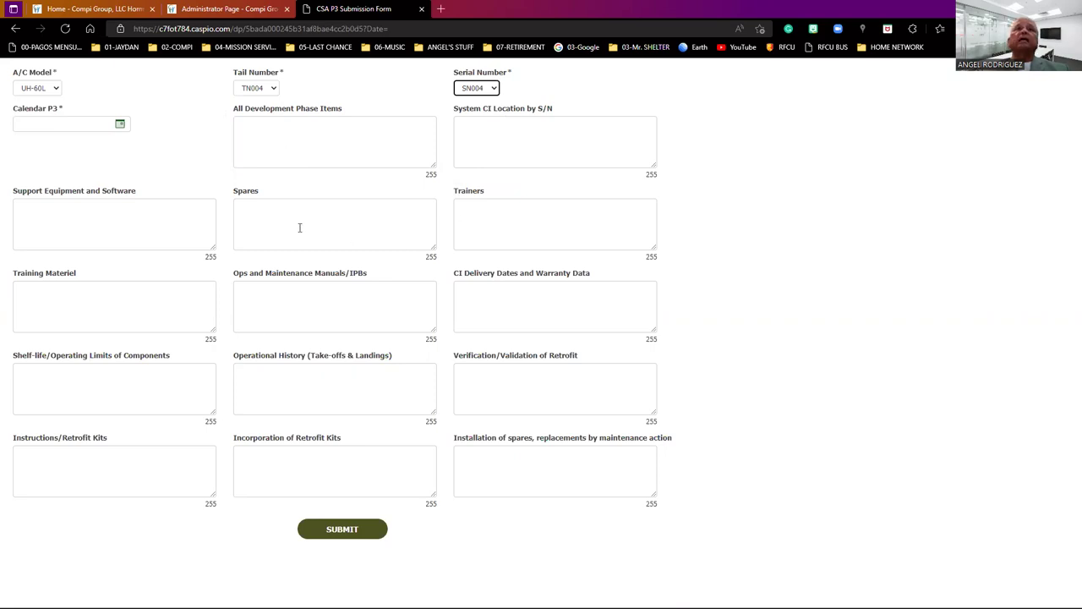
Enter the Training Materiel note "Training Materiel was received in-house from the vendor.", accepting the suggested article before "vendor".
{"action": "left_click", "coordinate": [90, 289]}
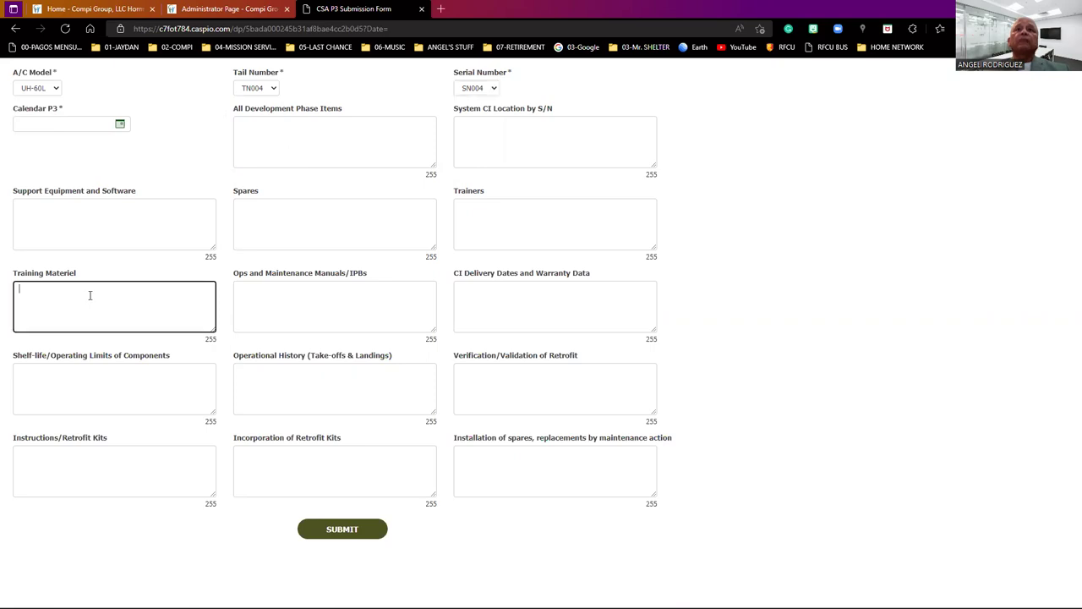
{"action": "type", "text": "Train"}
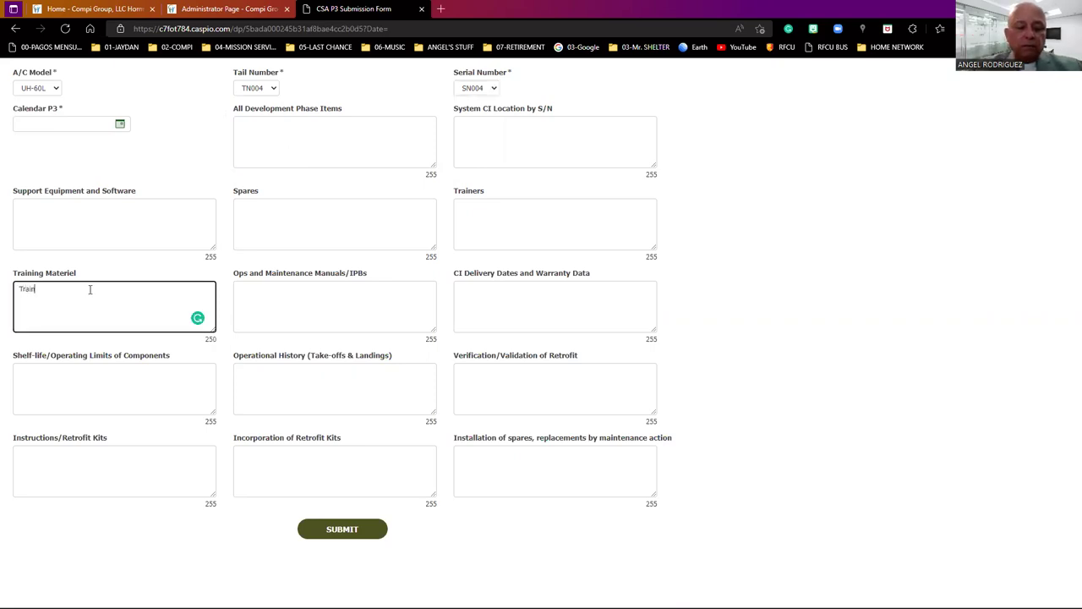
{"action": "type", "text": "ing Materiel"}
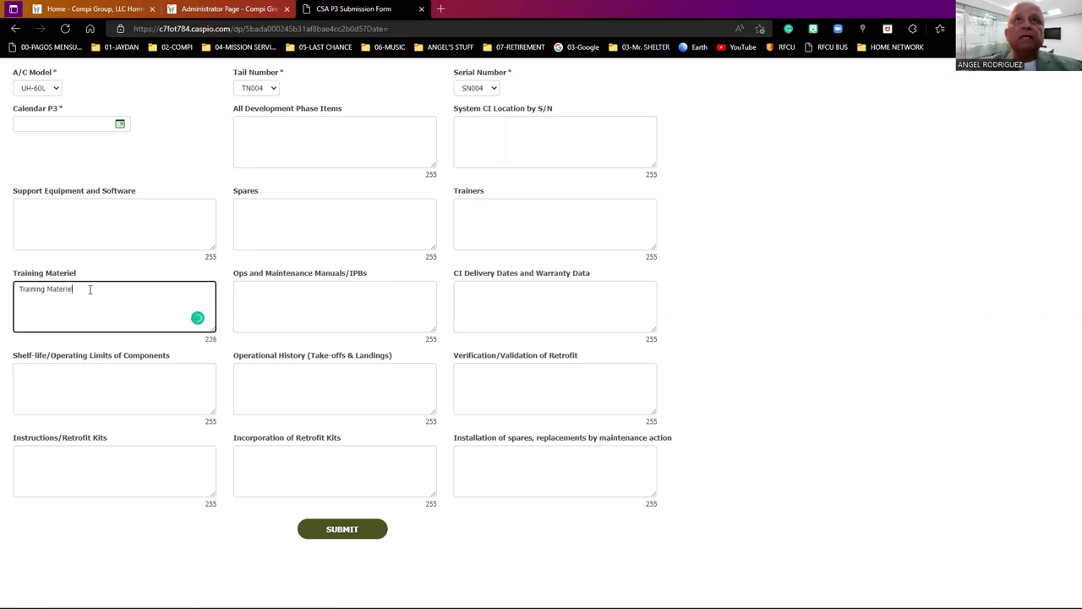
{"action": "type", "text": " wa"}
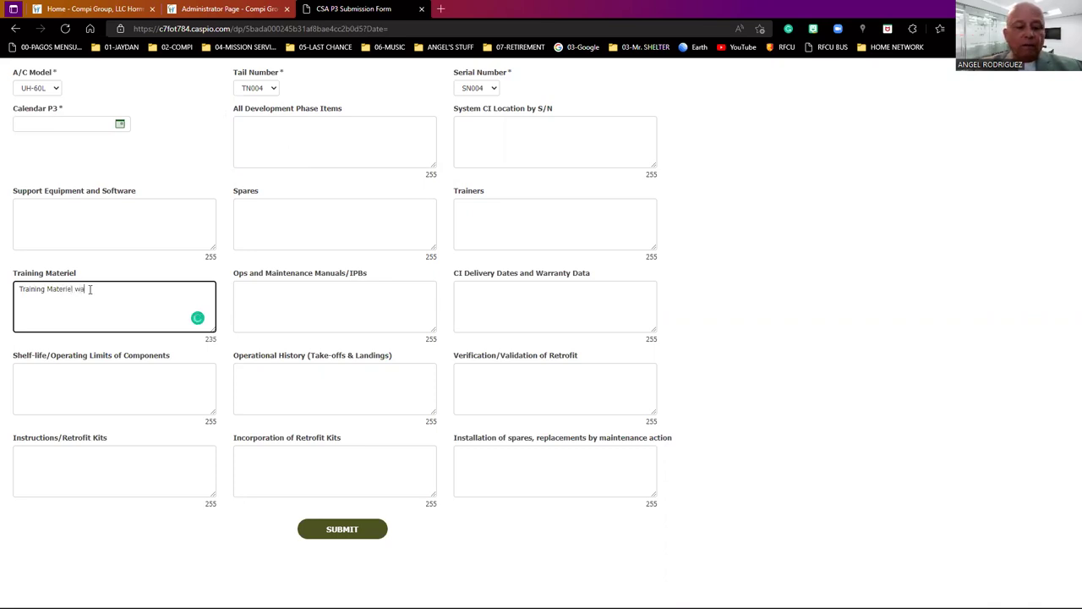
{"action": "type", "text": "s received in"}
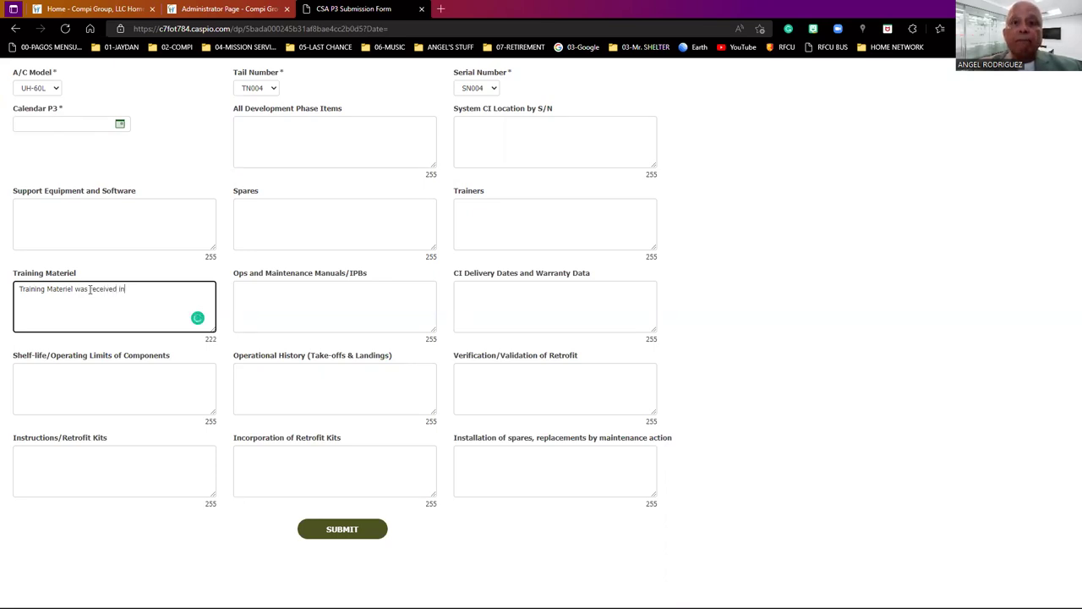
{"action": "type", "text": "-hou"}
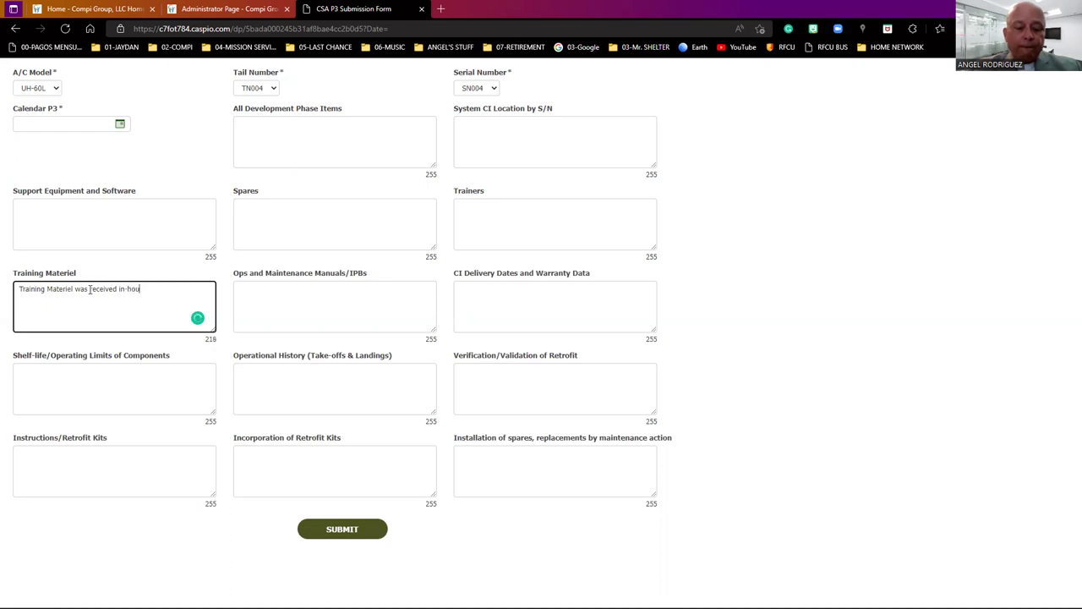
{"action": "type", "text": "se from cu"}
{"action": "key", "text": "BackSpace"}
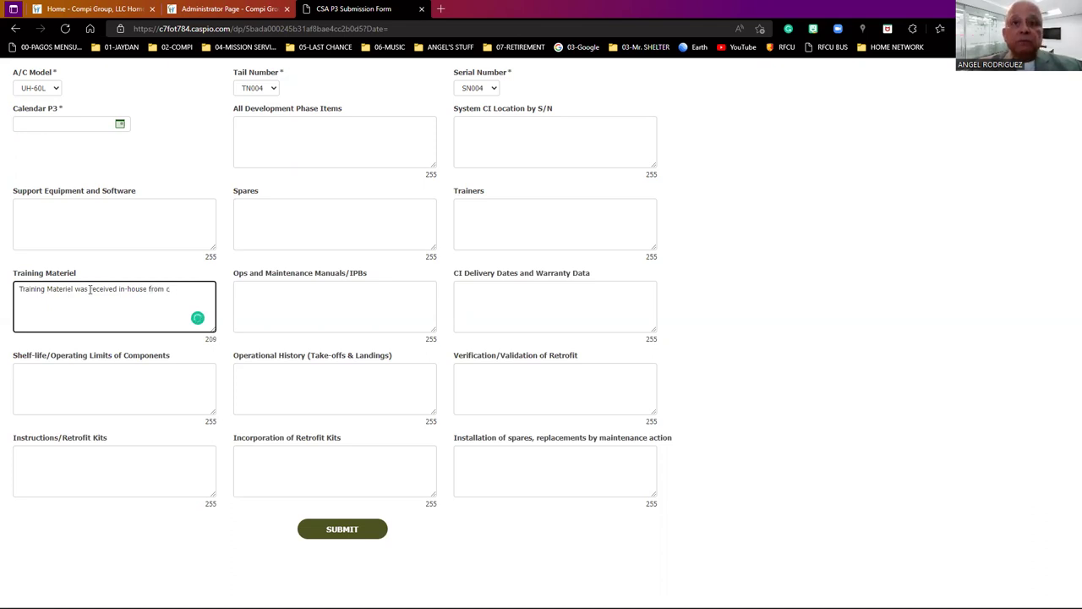
{"action": "type", "text": "vendor "}
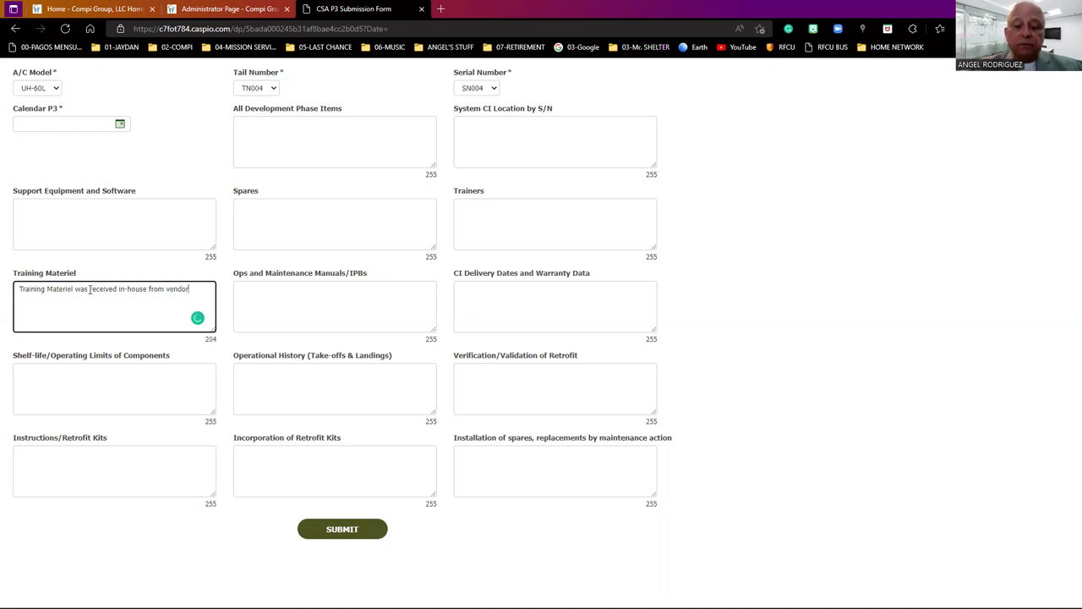
{"action": "type", "text": "."}
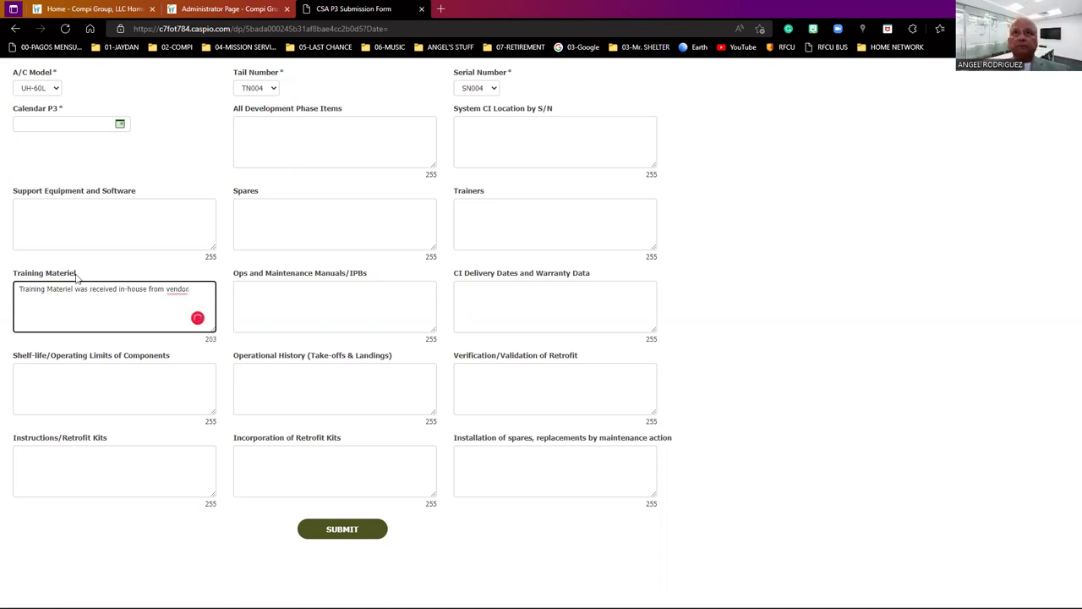
{"action": "mouse_move", "coordinate": [171, 290]}
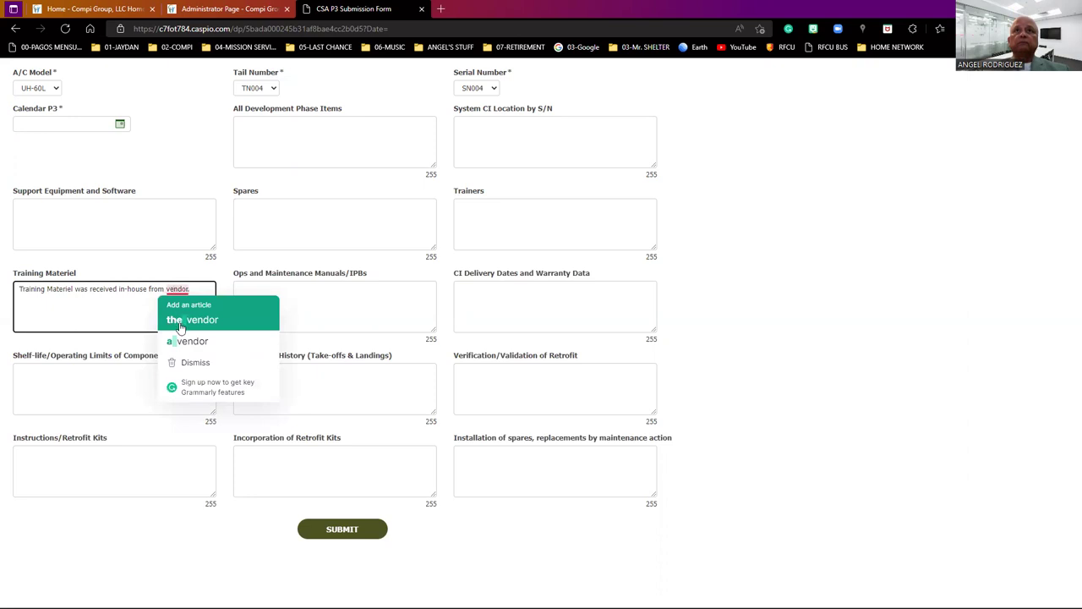
{"action": "left_click", "coordinate": [180, 324]}
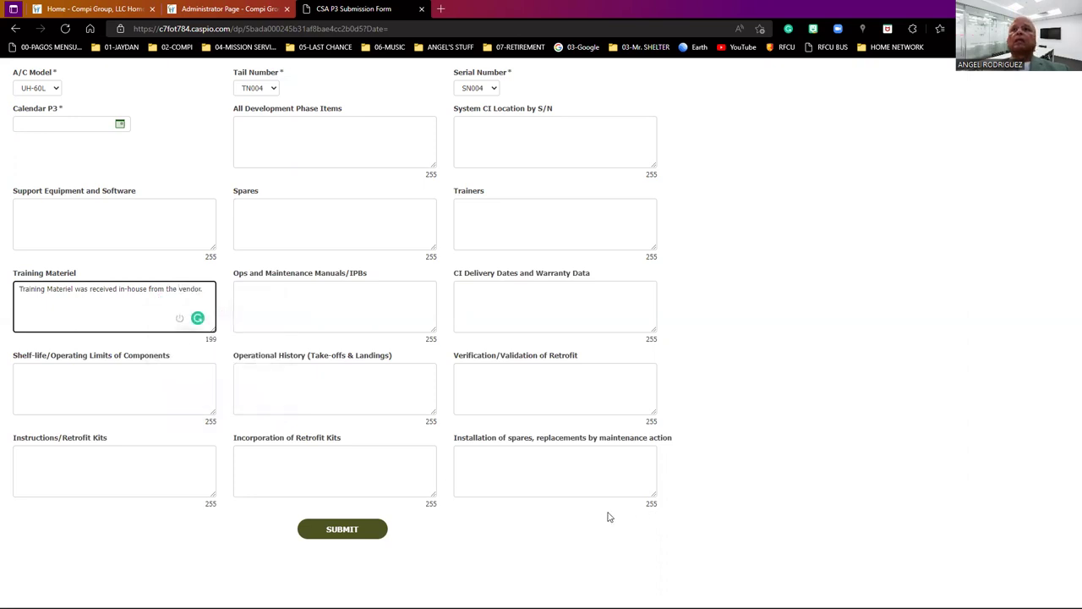
Set the required Calendar P3 date to 05/18/2022 and submit the Phase 3 form.
{"action": "left_click", "coordinate": [366, 531]}
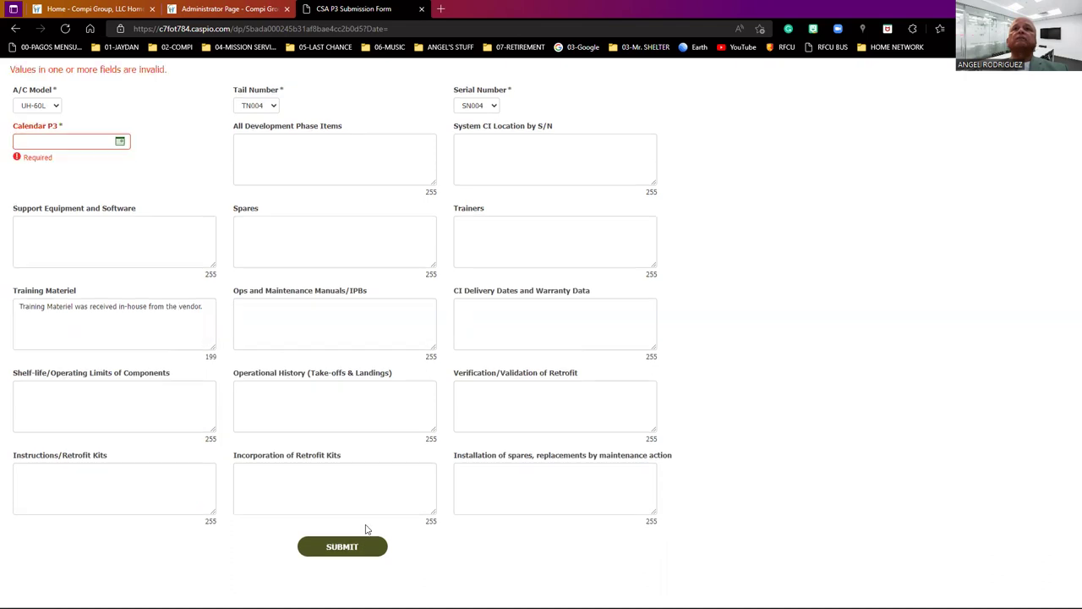
{"action": "left_click", "coordinate": [123, 143]}
{"action": "left_click", "coordinate": [88, 246]}
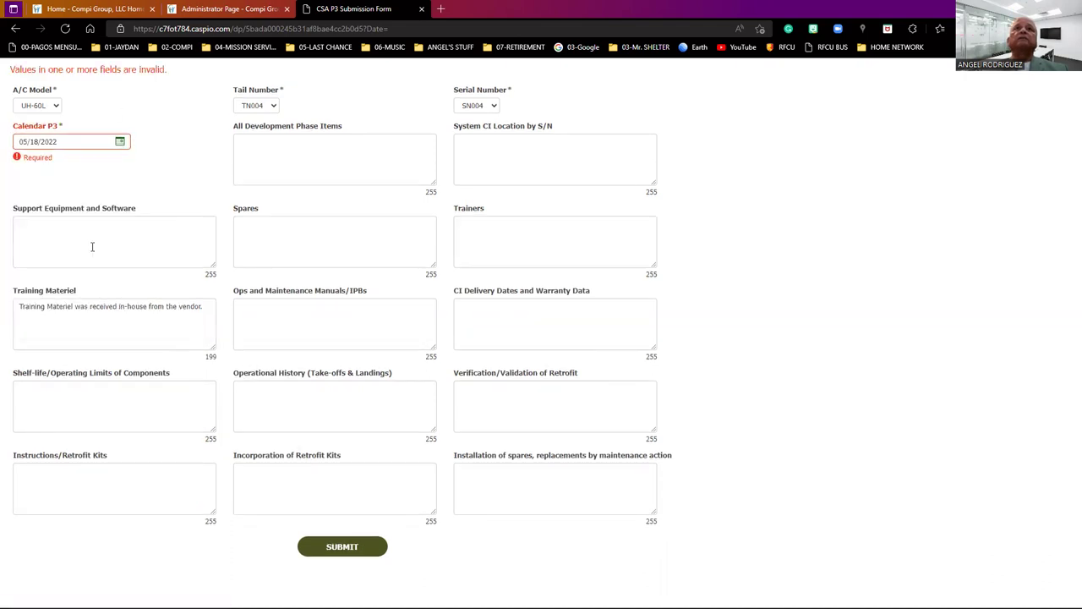
{"action": "left_click", "coordinate": [332, 551]}
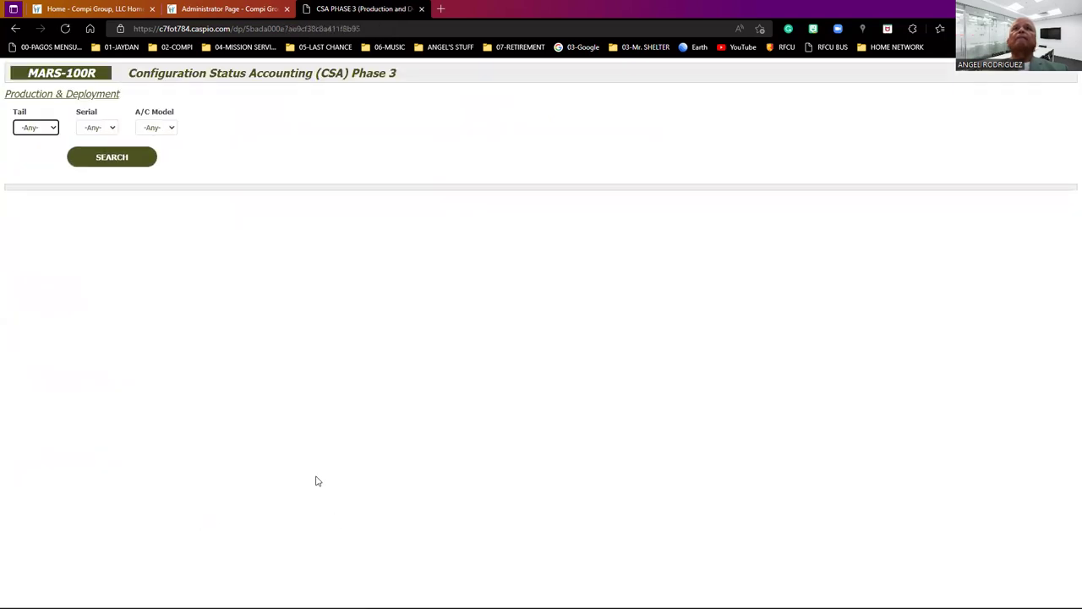
Search the CSA Phase 3 calendar for tail TN004, serial SN004, A/C model UH-60L.
{"action": "left_click", "coordinate": [53, 131]}
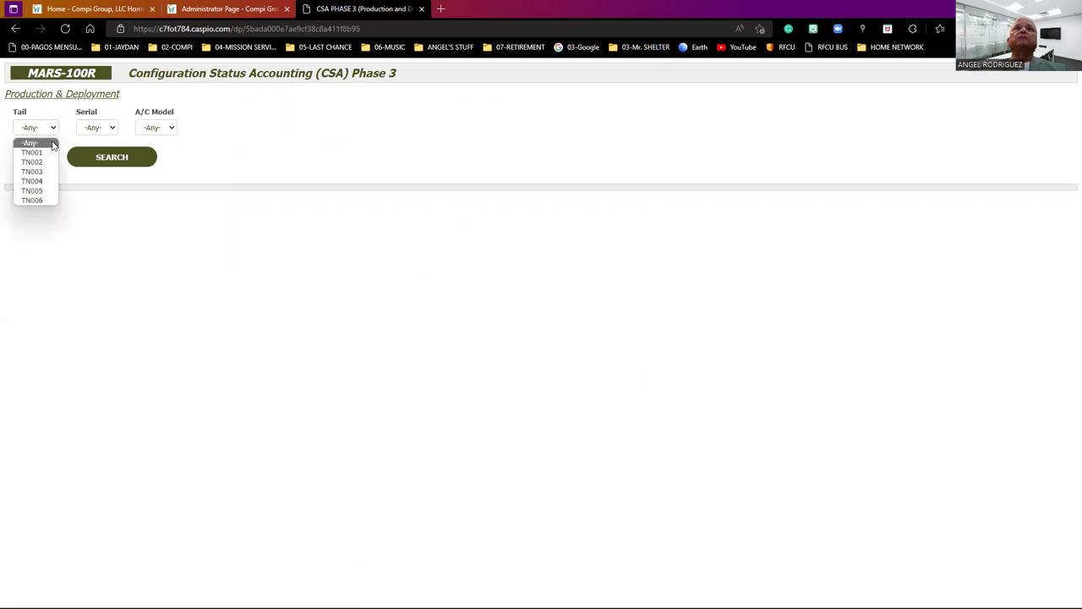
{"action": "left_click", "coordinate": [47, 182]}
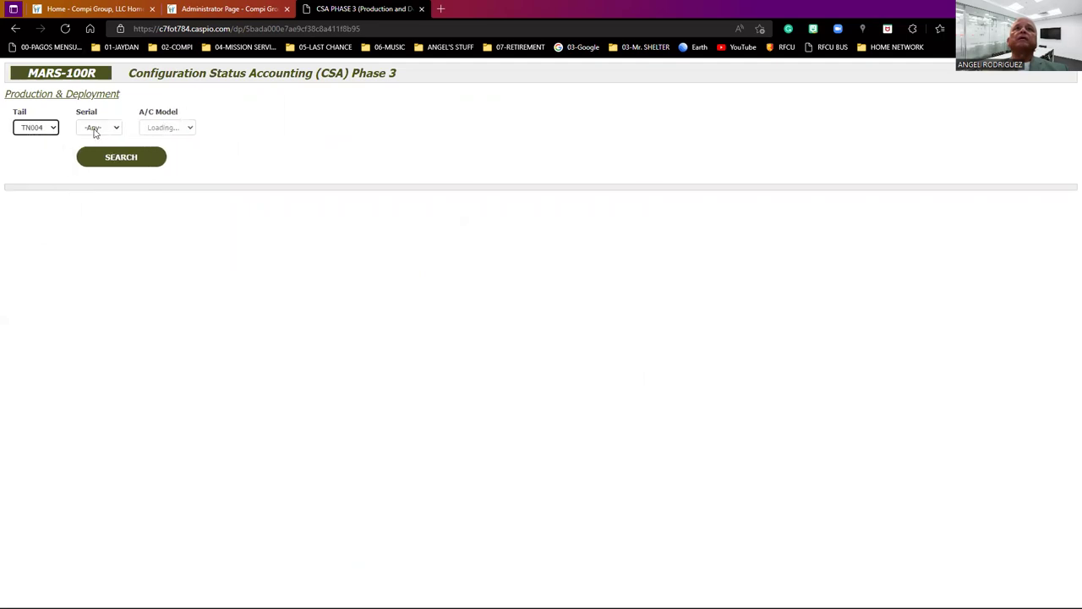
{"action": "left_click", "coordinate": [95, 127]}
{"action": "left_click", "coordinate": [95, 153]}
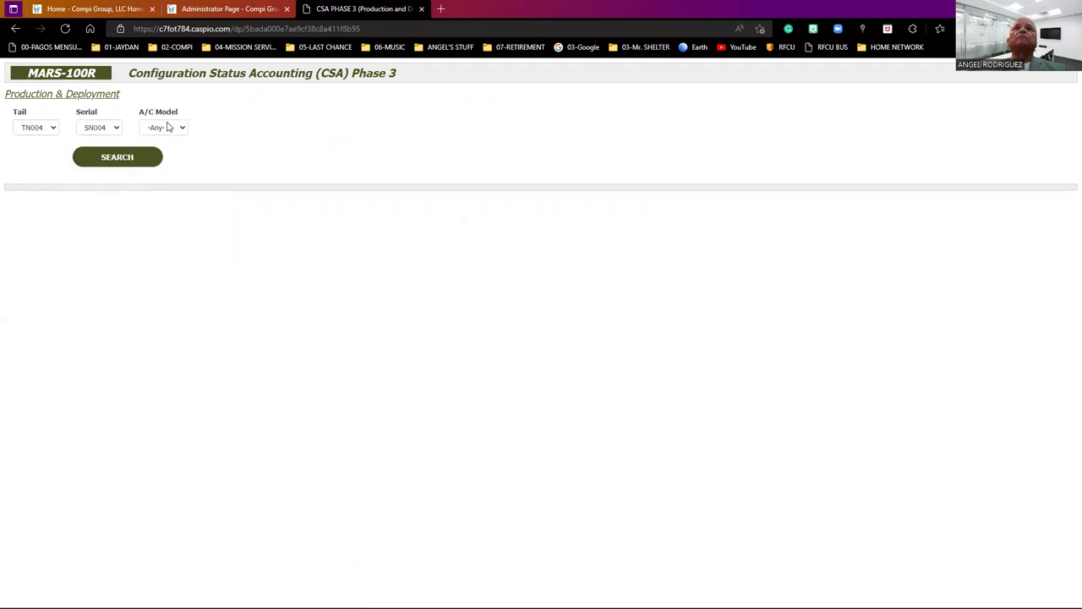
{"action": "left_click", "coordinate": [167, 126]}
{"action": "left_click", "coordinate": [166, 153]}
{"action": "left_click", "coordinate": [142, 160]}
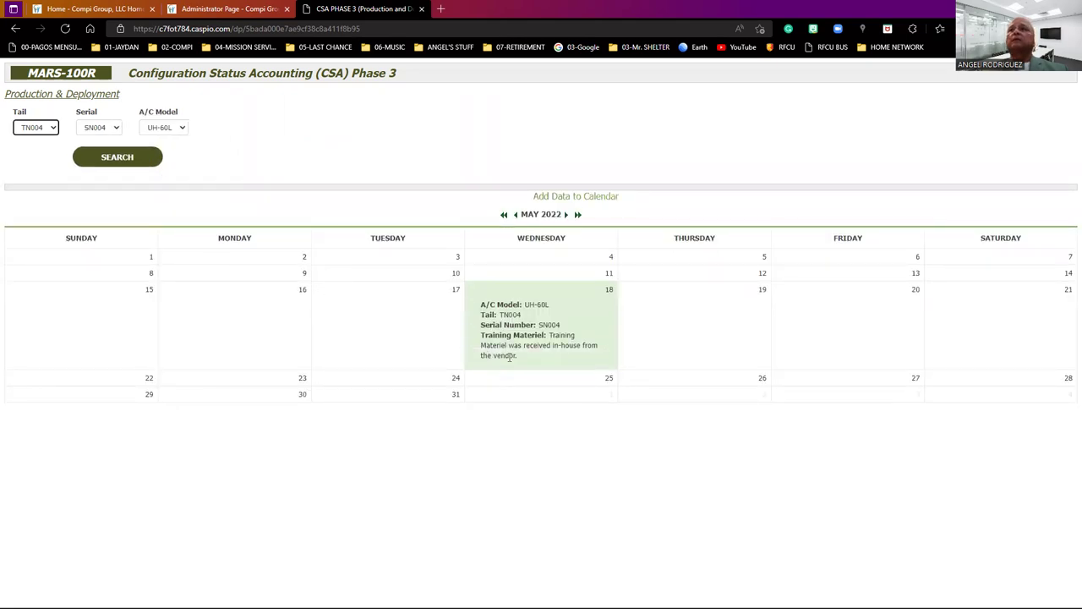
Open the May 18 entry's details, assign EIA-632_Processes for Engineering Systems.pdf as its reference standard, and update the record.
{"action": "left_click", "coordinate": [526, 359]}
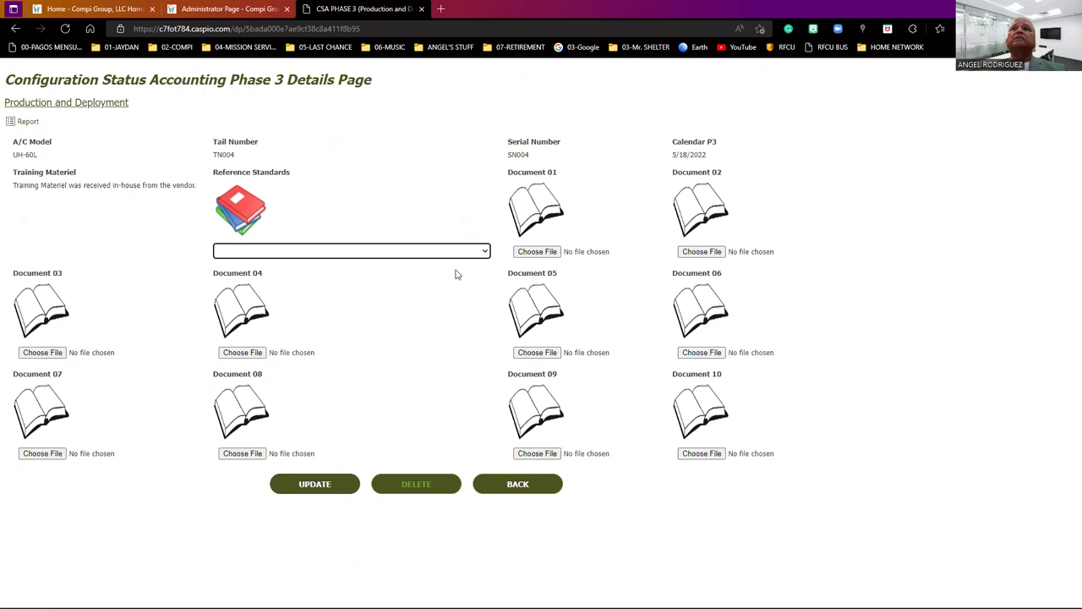
{"action": "left_click", "coordinate": [485, 252]}
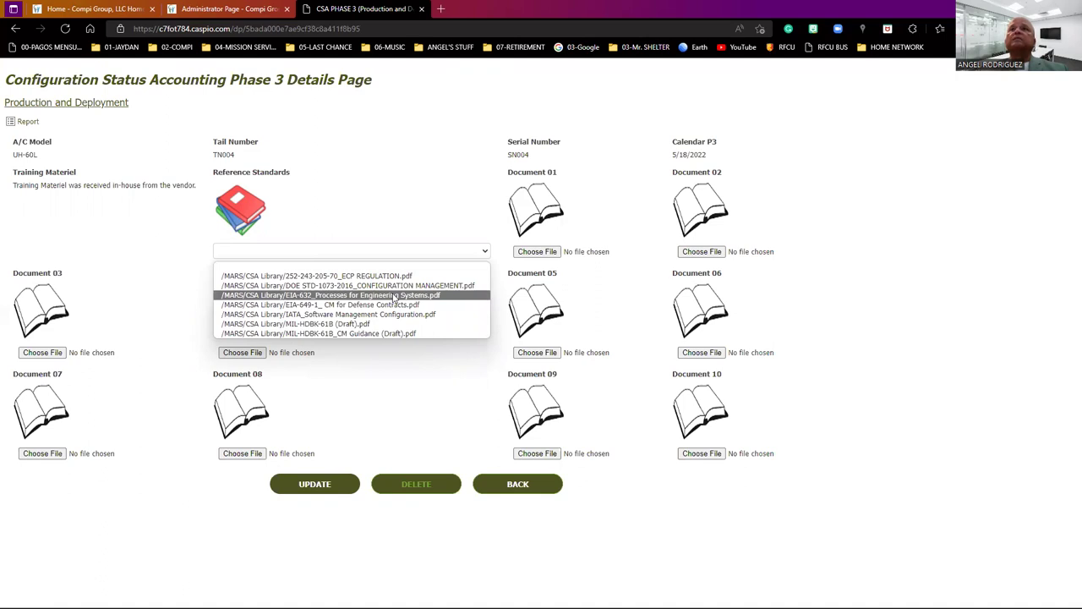
{"action": "left_click", "coordinate": [394, 296]}
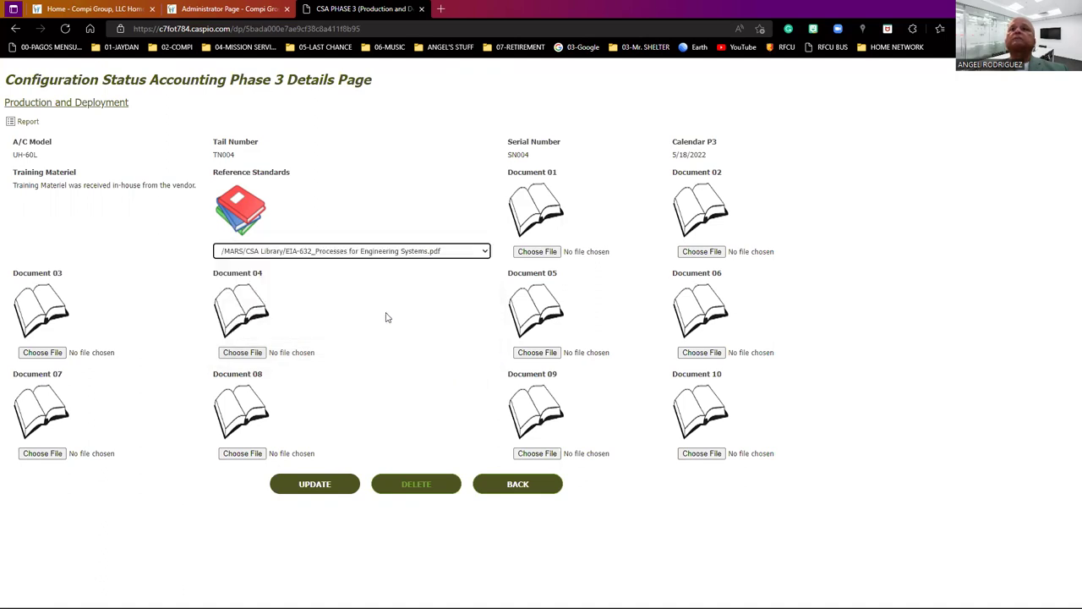
{"action": "left_click", "coordinate": [306, 489]}
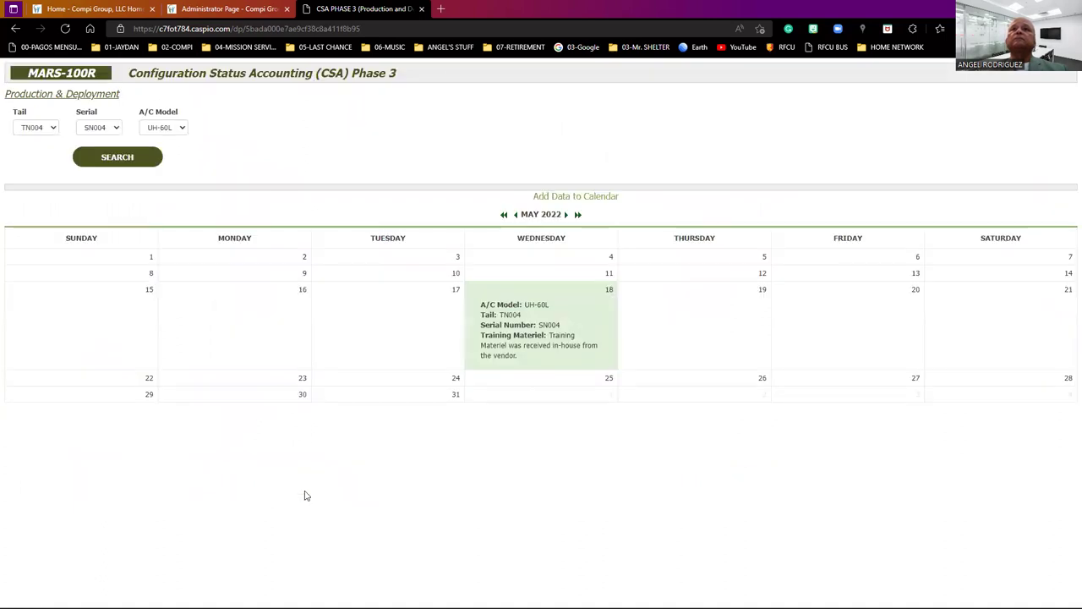
Reopen the May 18 entry's details, view the attached EIA-632 reference PDF, and close it.
{"action": "left_click", "coordinate": [546, 362]}
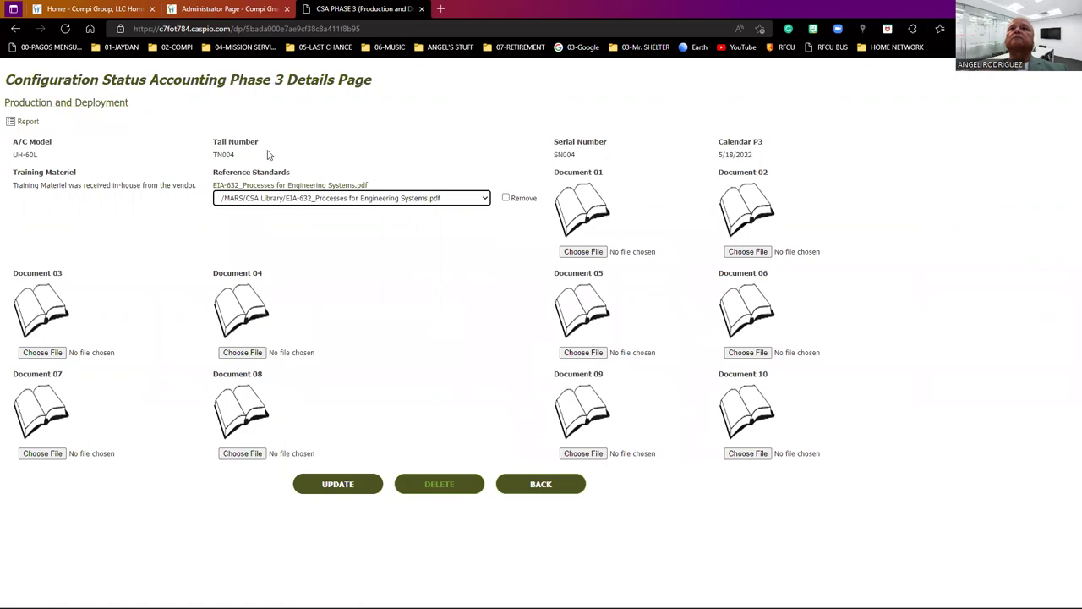
{"action": "left_click", "coordinate": [267, 187]}
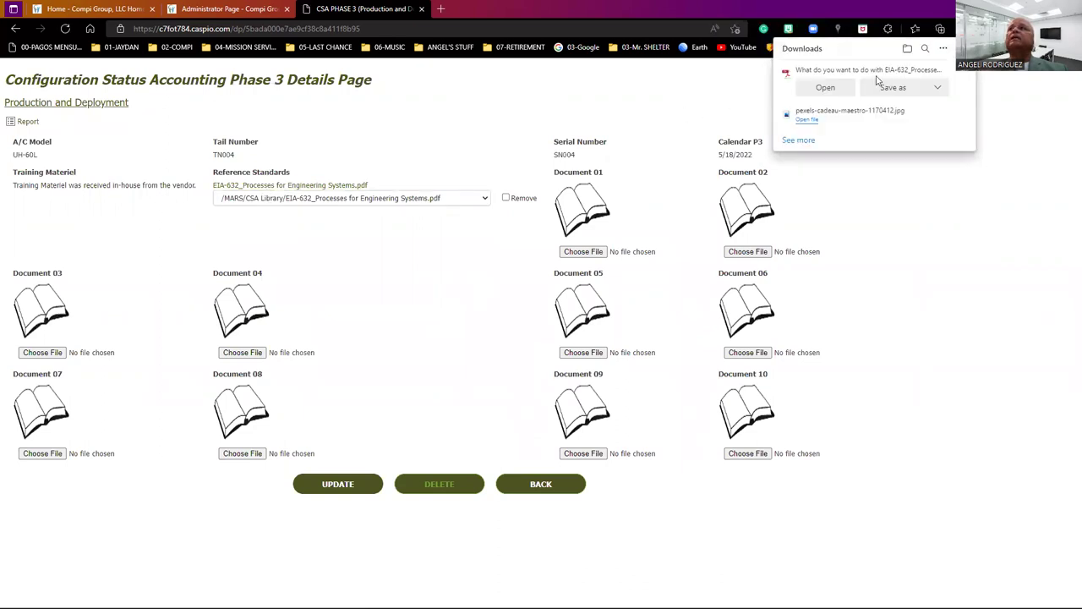
{"action": "left_click", "coordinate": [833, 88]}
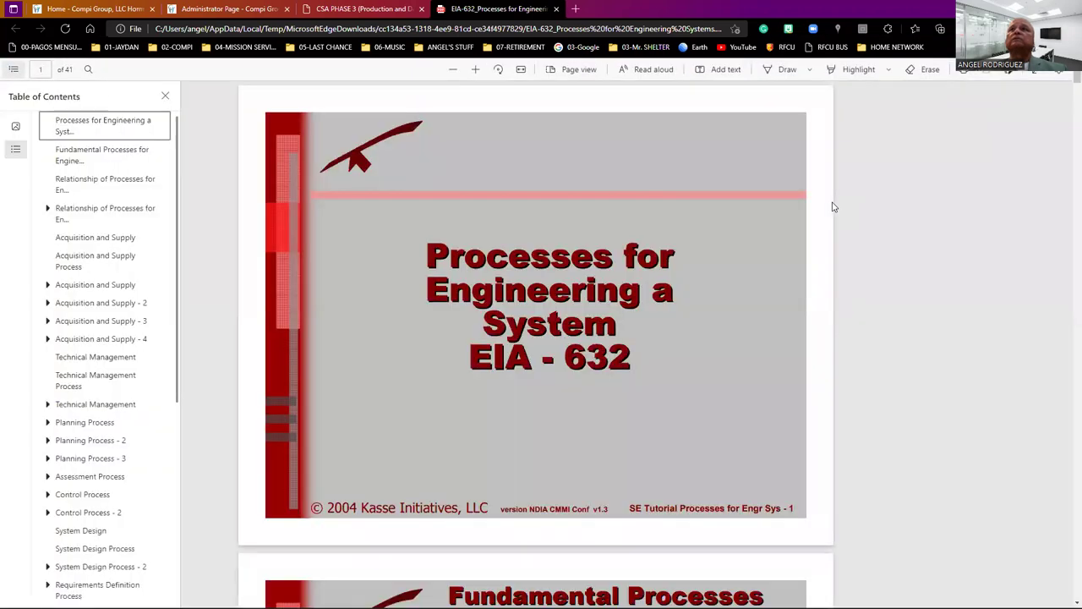
{"action": "scroll", "coordinate": [639, 237], "scroll_direction": "down", "scroll_amount": 8}
{"action": "scroll", "coordinate": [640, 247], "scroll_direction": "up", "scroll_amount": 10}
{"action": "left_click", "coordinate": [557, 9]}
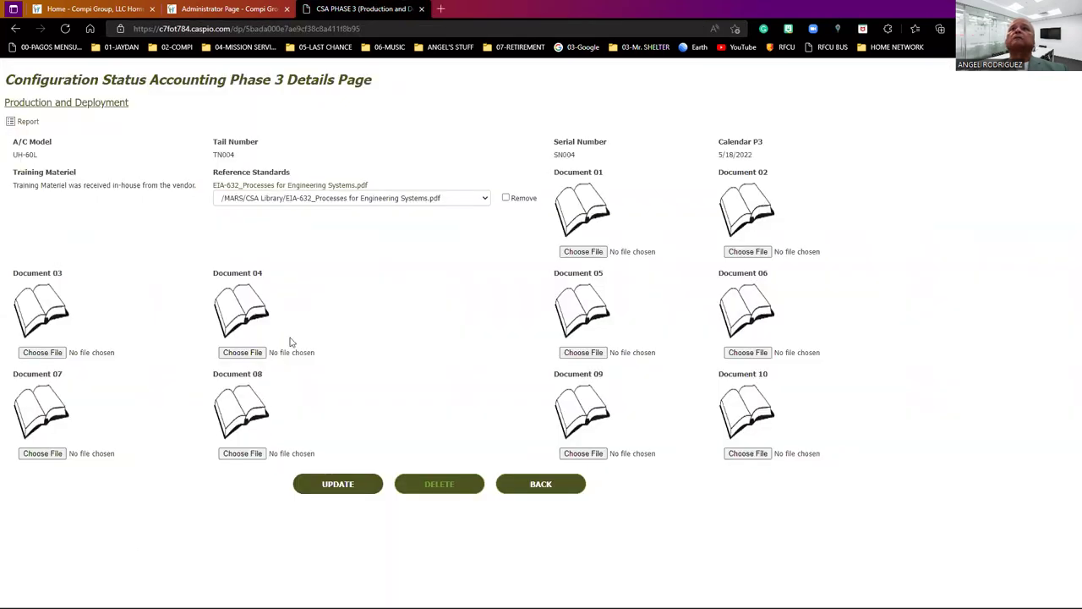
Remove the EIA-632 reference standard from the May 18 entry and assign DOE STD-1073-2016_CONFIGURATION MANAGEMENT.pdf instead, updating the record each time.
{"action": "left_click", "coordinate": [506, 199]}
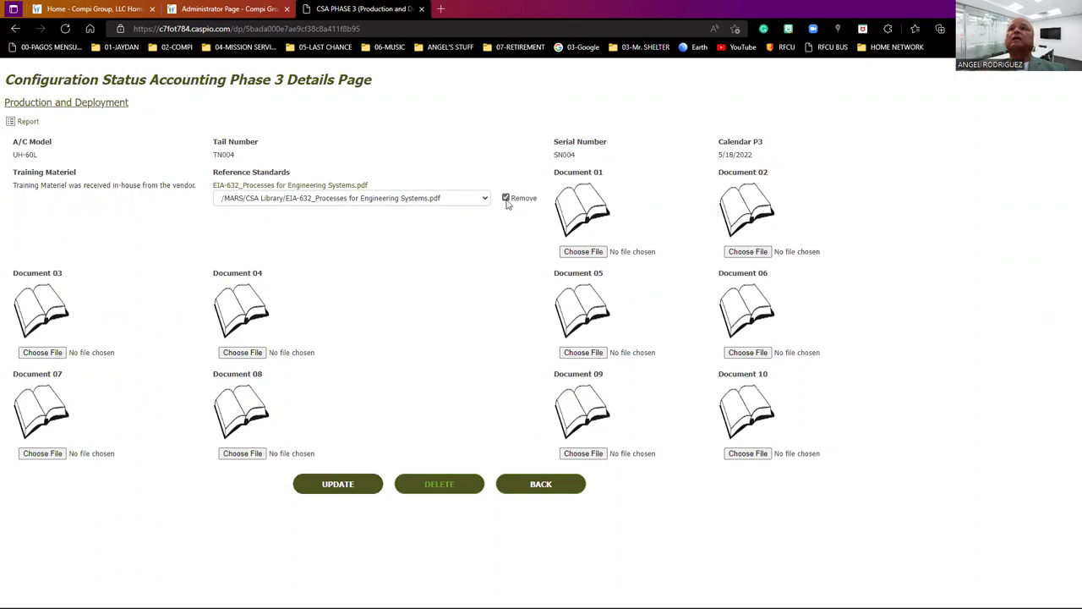
{"action": "left_click", "coordinate": [353, 482]}
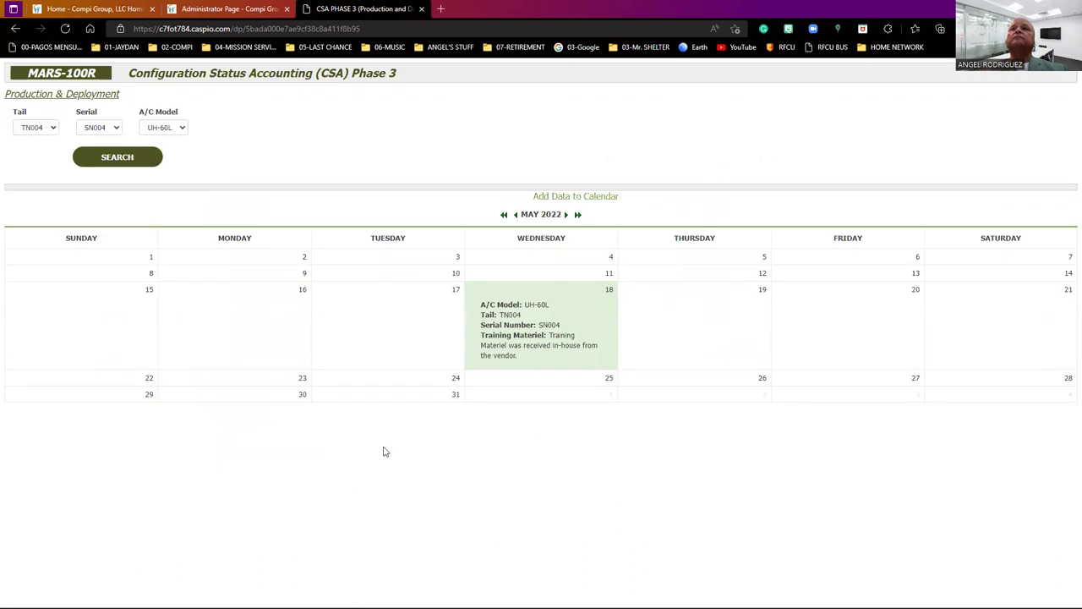
{"action": "left_click", "coordinate": [540, 360]}
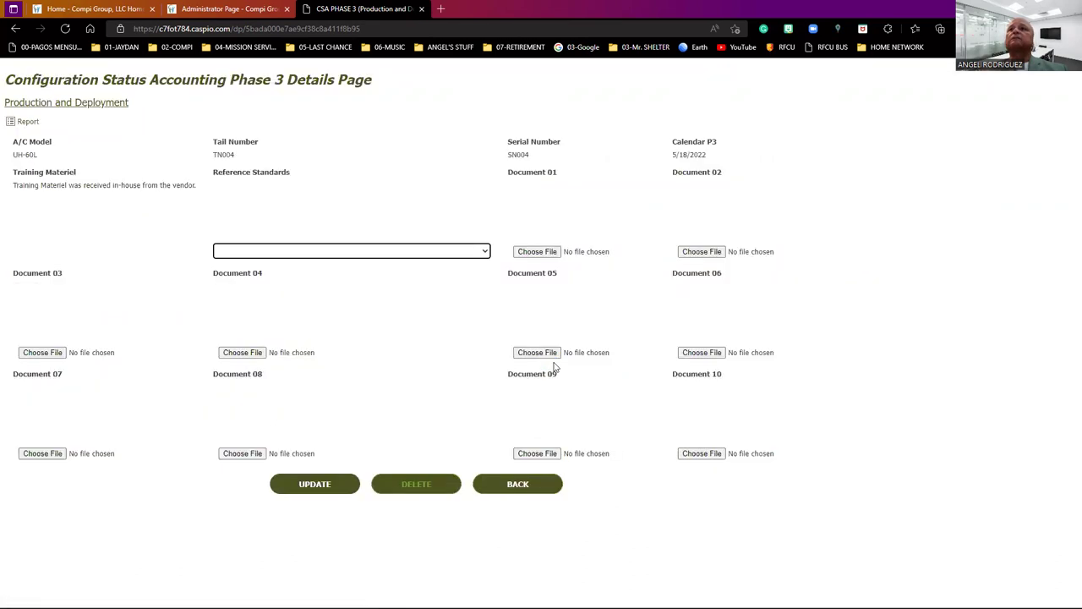
{"action": "left_click", "coordinate": [368, 254]}
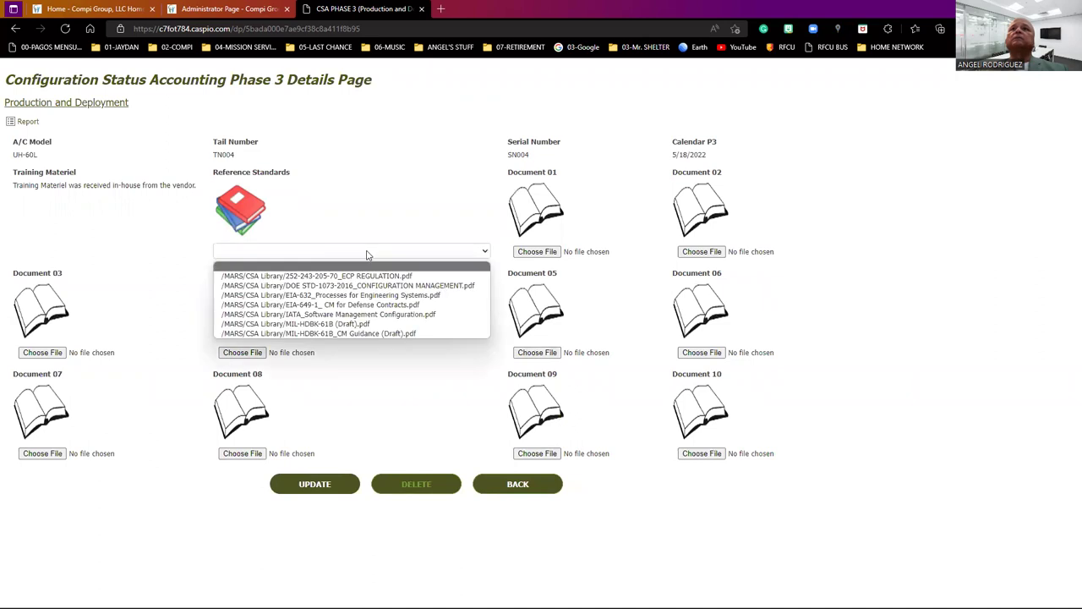
{"action": "left_click", "coordinate": [329, 293]}
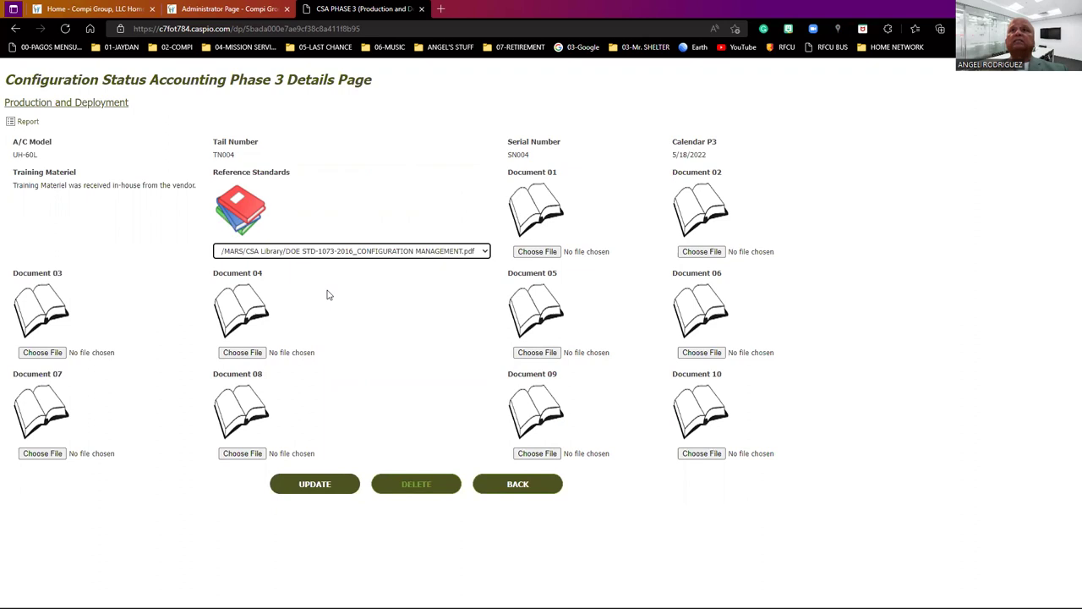
{"action": "left_click", "coordinate": [328, 483]}
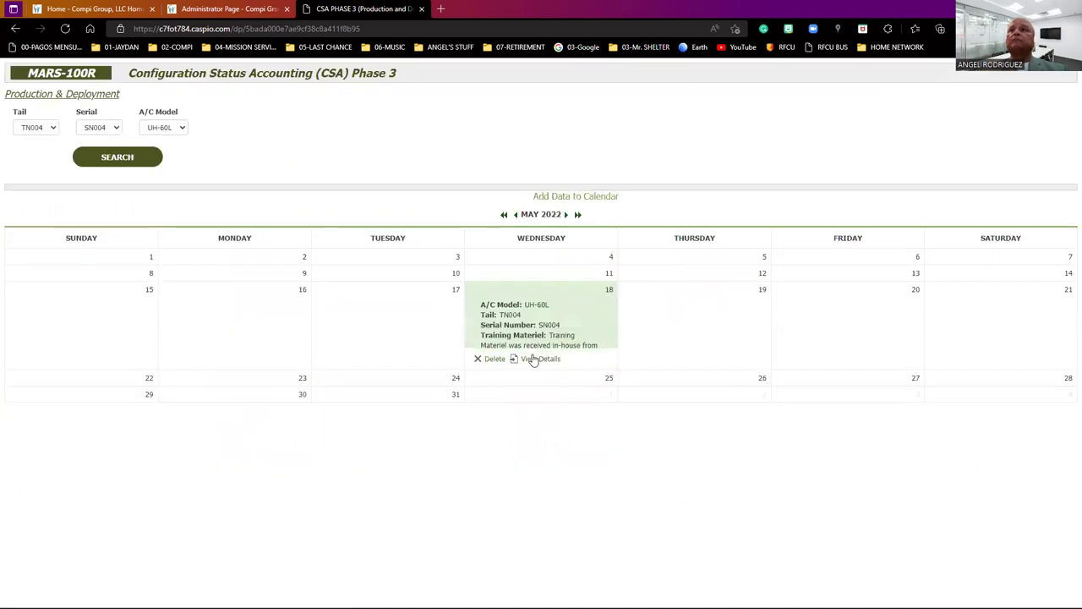
Reopen the May 18 entry's details and open the attached DOE STD-1073-2016 reference PDF.
{"action": "left_click", "coordinate": [533, 359]}
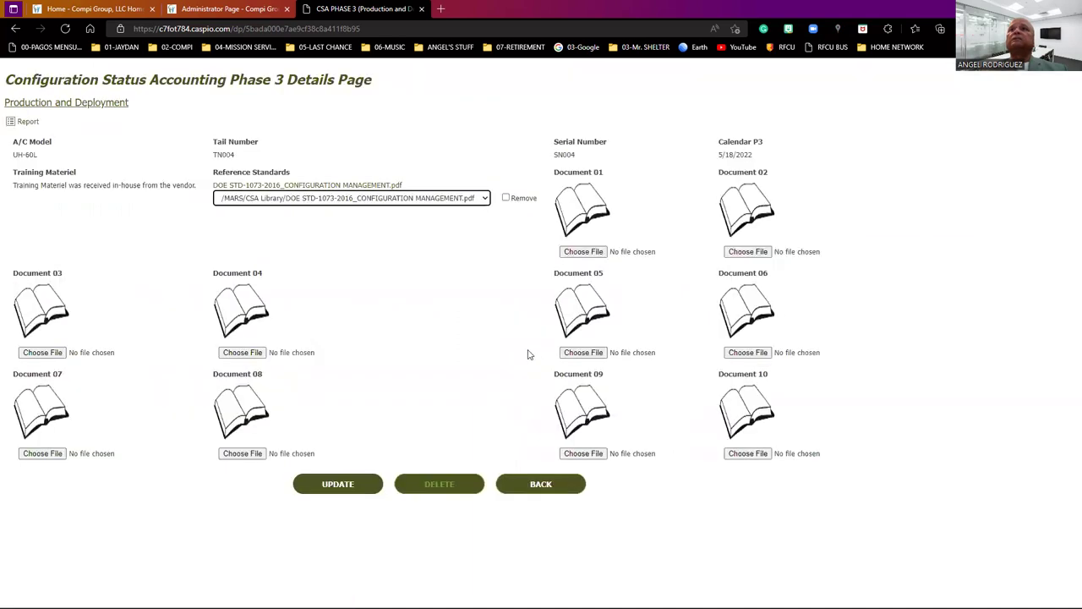
{"action": "left_click", "coordinate": [362, 186]}
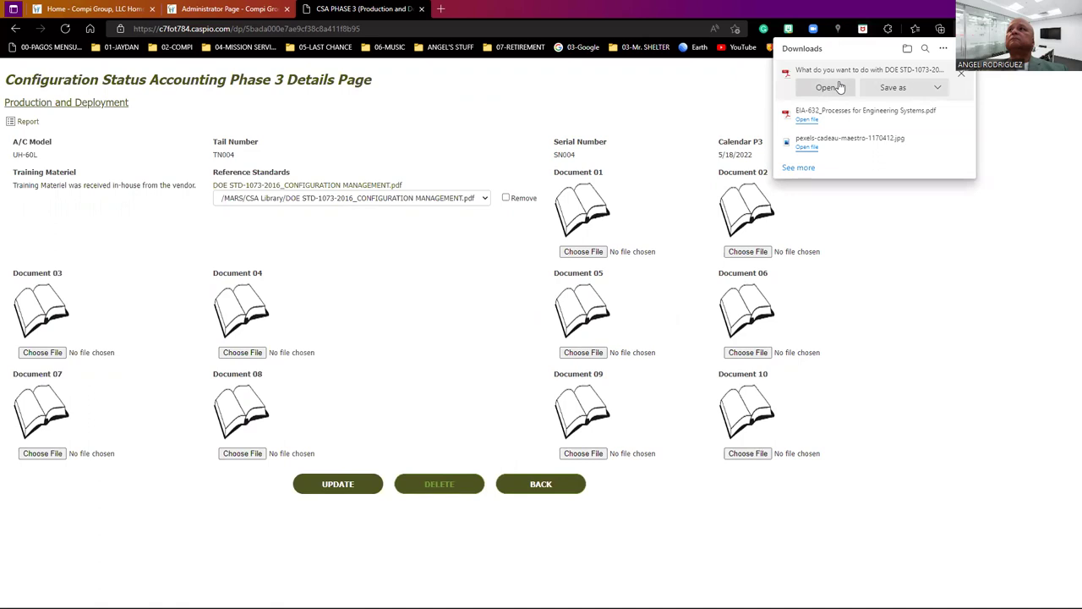
{"action": "left_click", "coordinate": [840, 84]}
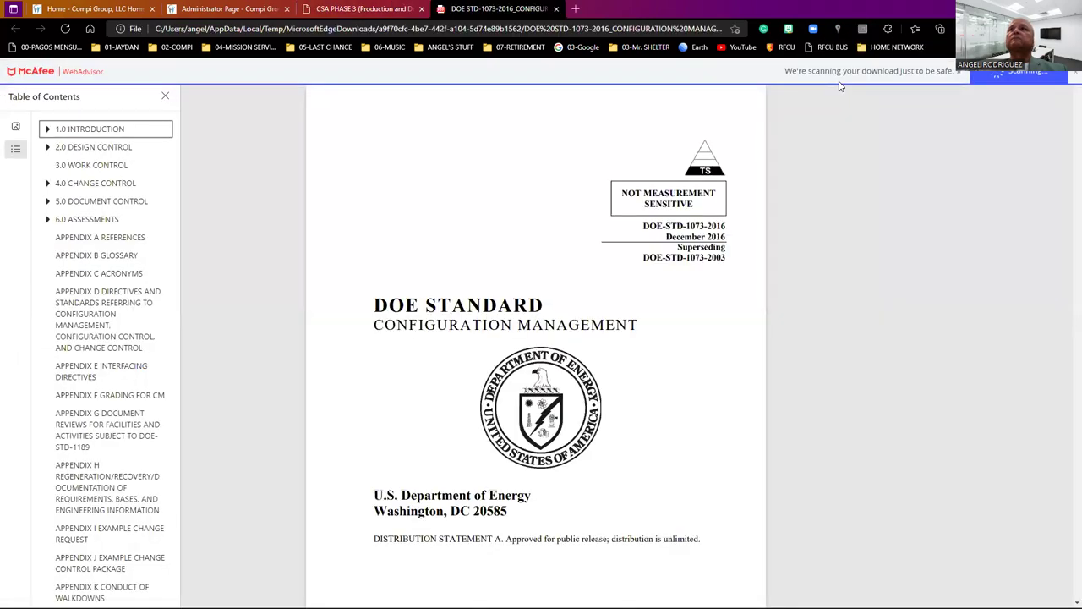
Close the DOE STD-1073-2016 PDF and update the May 18 record before leaving the CSA Phase 3 page.
{"action": "left_click", "coordinate": [555, 10]}
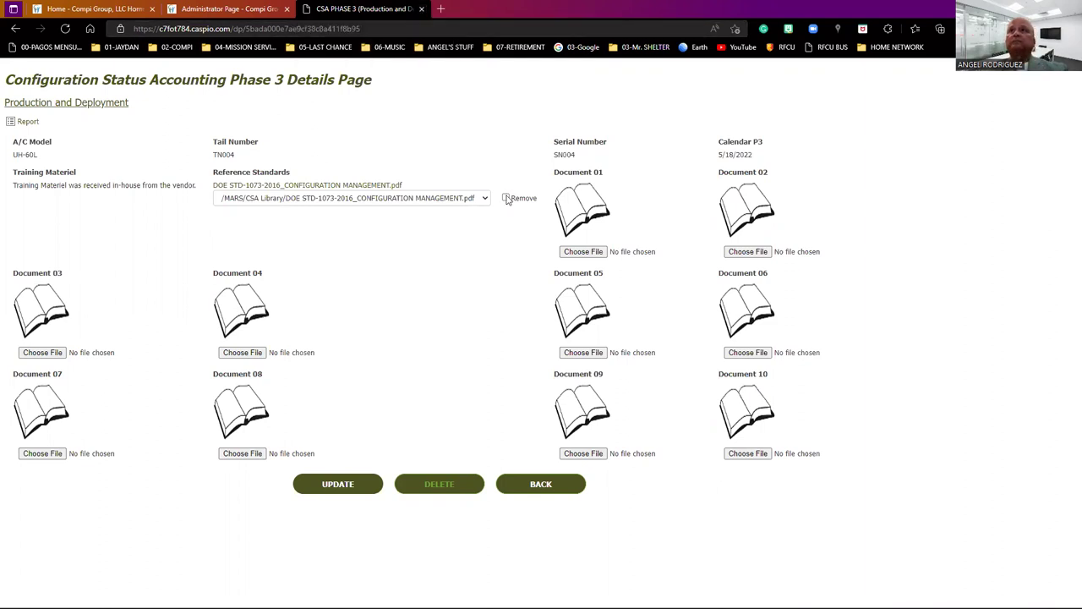
{"action": "left_click", "coordinate": [309, 483]}
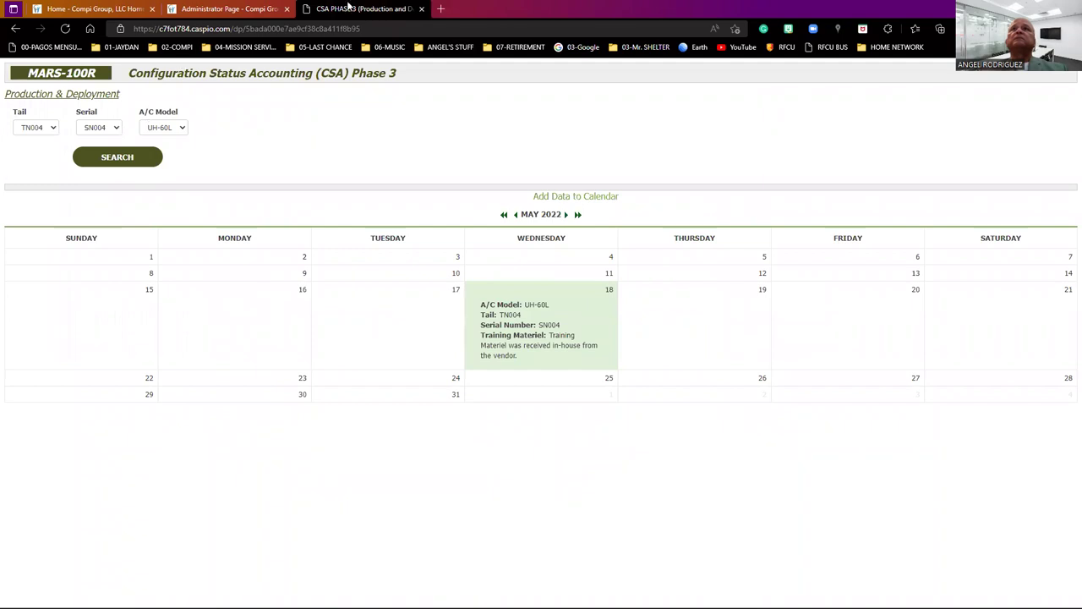
{"action": "left_click", "coordinate": [422, 9]}
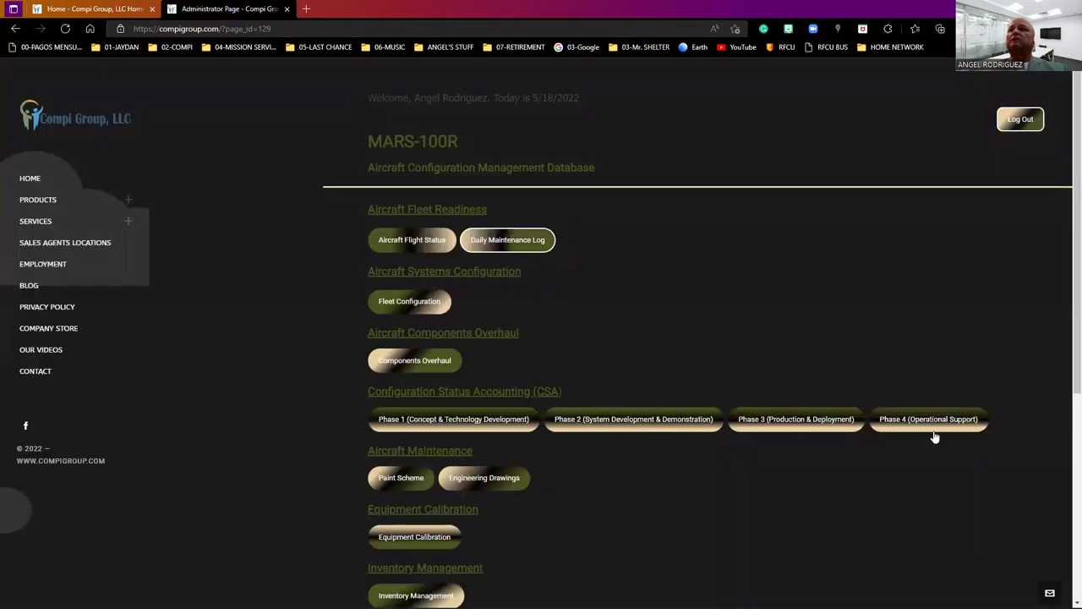
Open CSA Phase 4 (Operational Support) and search its calendar for tail TN004, serial SN004 and A/C model UH-60M.
{"action": "left_click", "coordinate": [934, 423]}
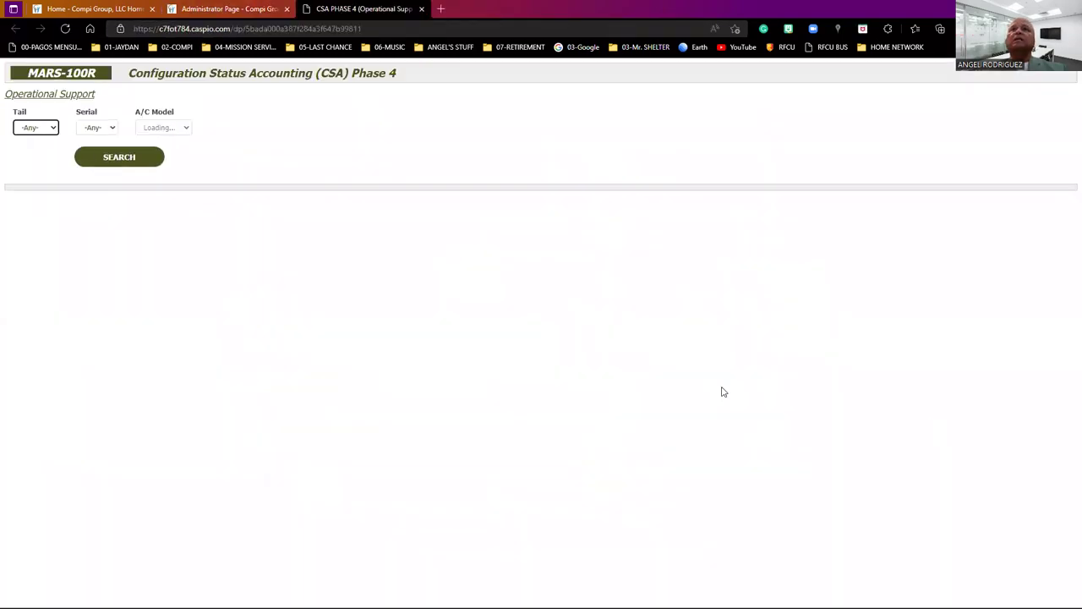
{"action": "left_click", "coordinate": [53, 130]}
{"action": "left_click", "coordinate": [34, 184]}
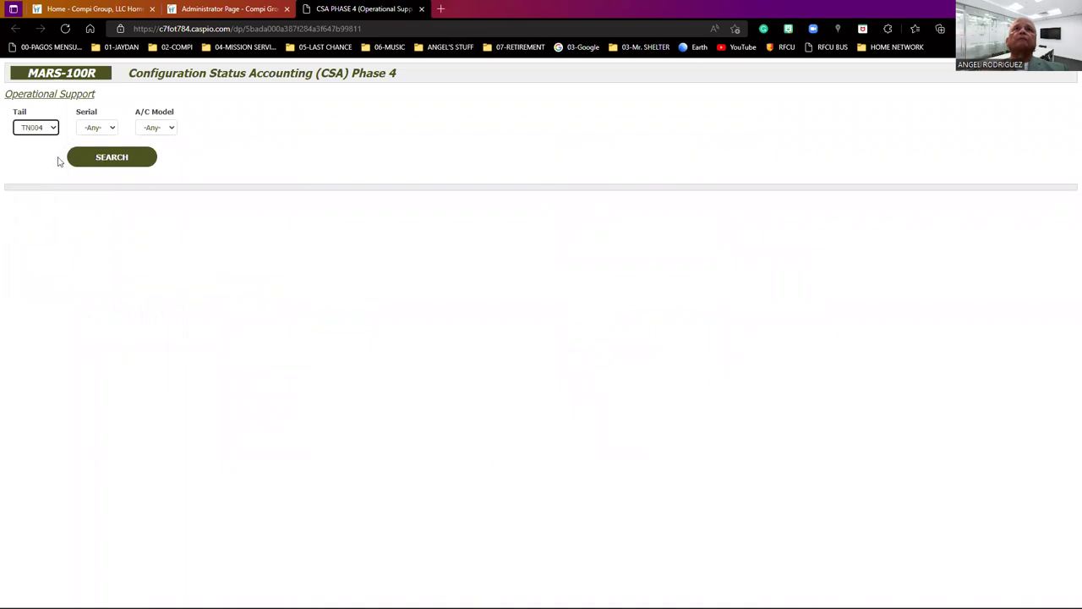
{"action": "left_click", "coordinate": [88, 128]}
{"action": "left_click", "coordinate": [85, 153]}
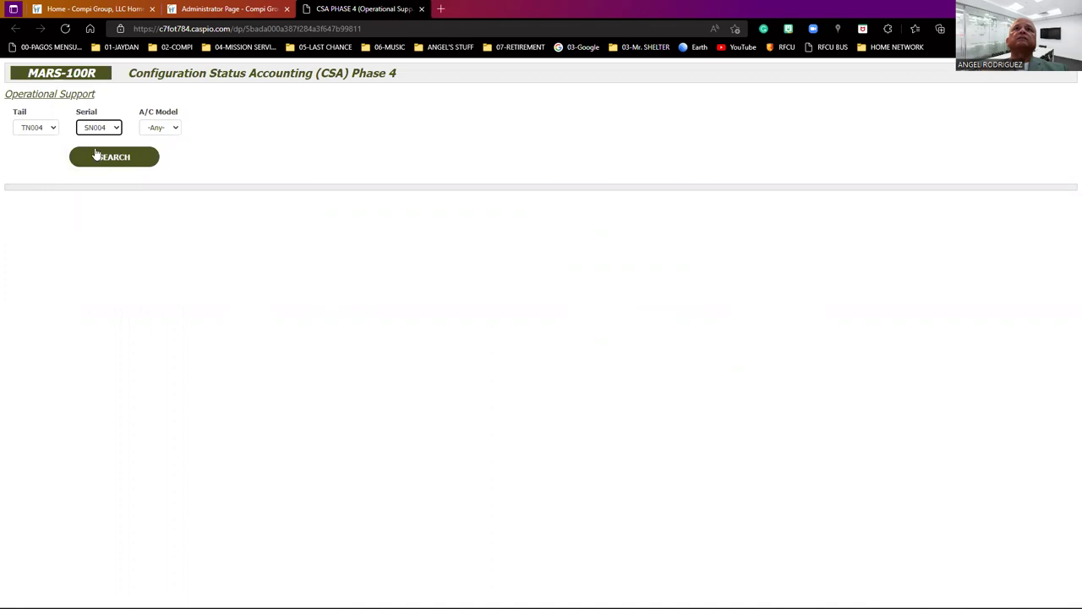
{"action": "left_click", "coordinate": [164, 129]}
{"action": "left_click", "coordinate": [168, 155]}
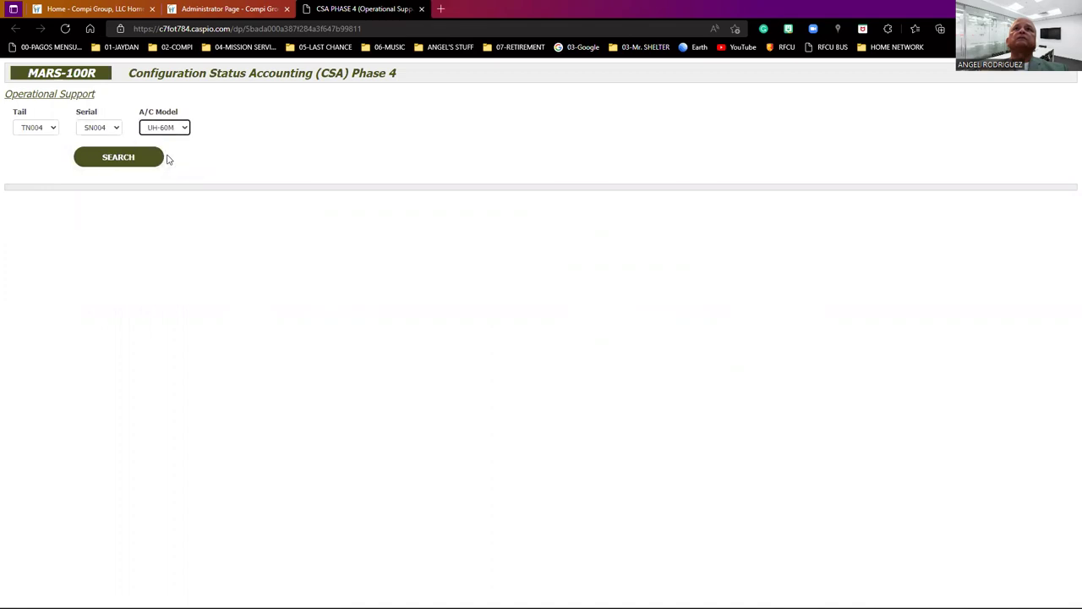
{"action": "left_click", "coordinate": [131, 160]}
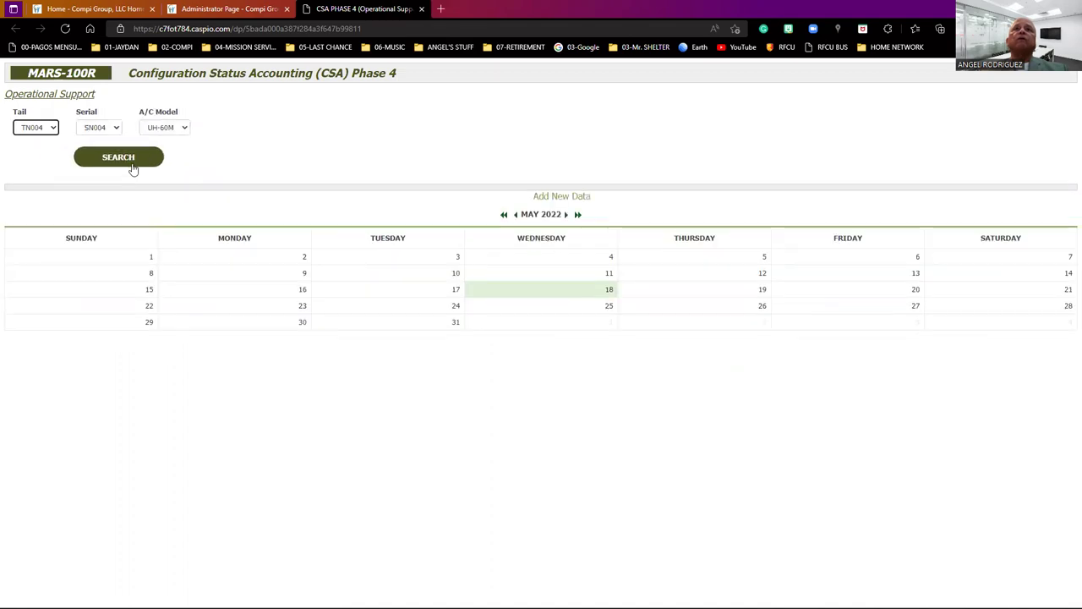
Start a new Phase 4 entry dated 05/18/2022 with tail number TN004 and serial number SN004.
{"action": "left_click", "coordinate": [574, 199]}
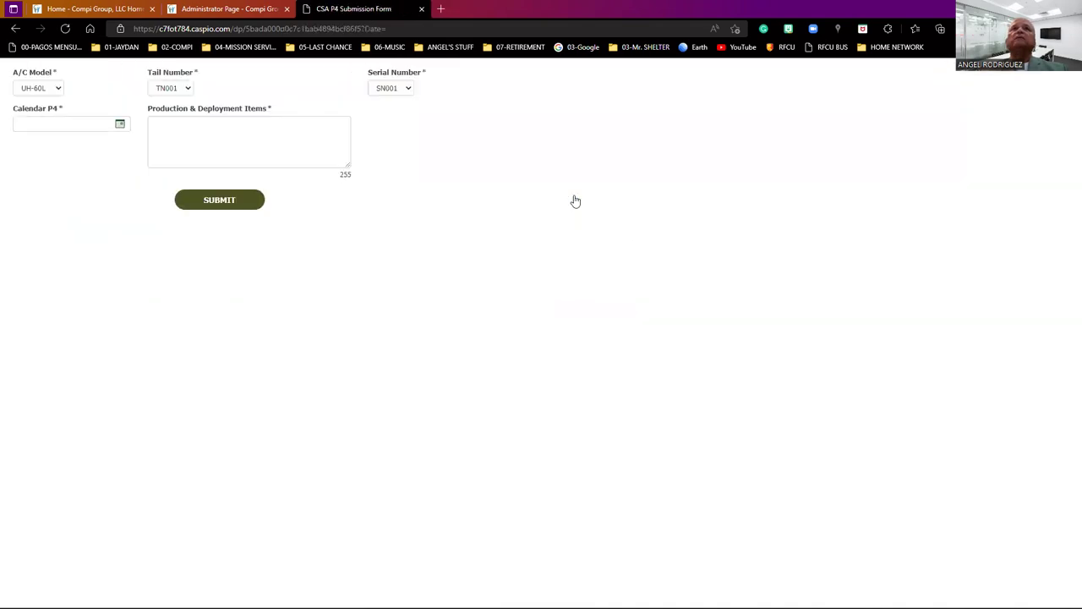
{"action": "left_click", "coordinate": [120, 124]}
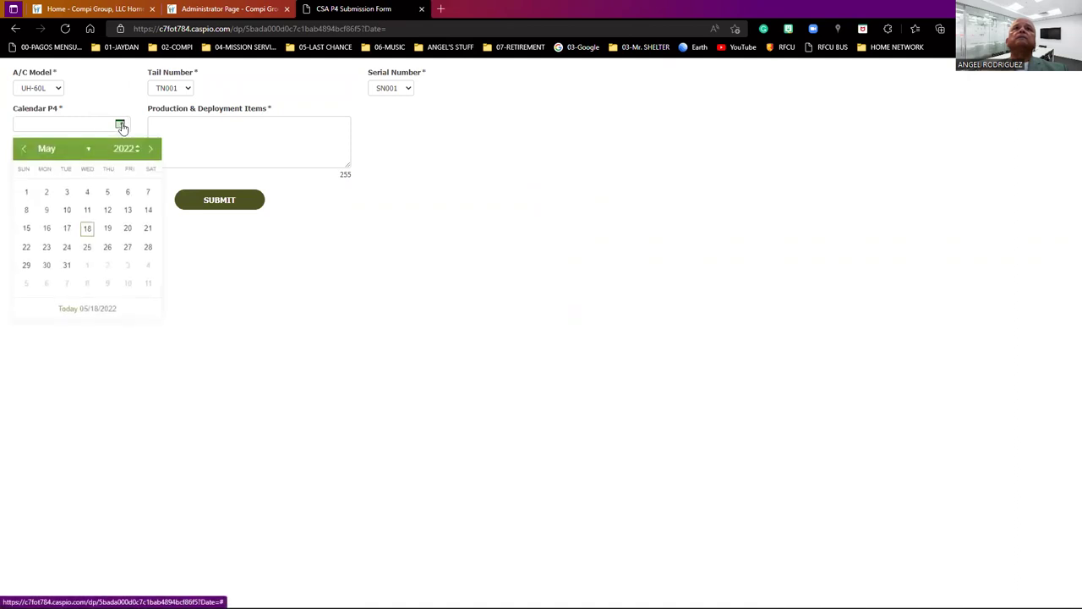
{"action": "left_click", "coordinate": [92, 235]}
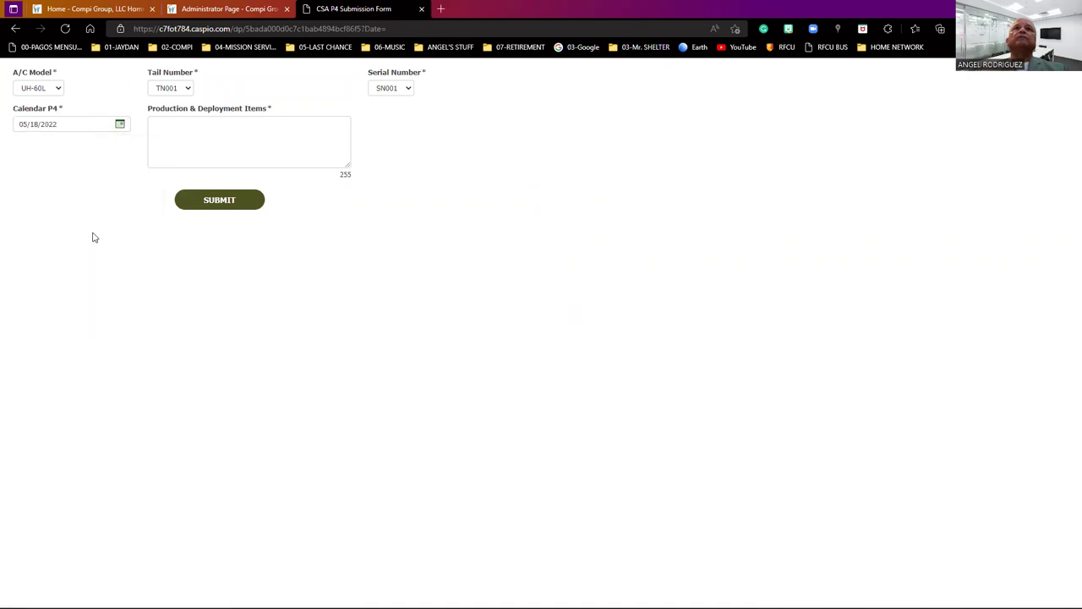
{"action": "left_click", "coordinate": [174, 93]}
{"action": "left_click", "coordinate": [166, 132]}
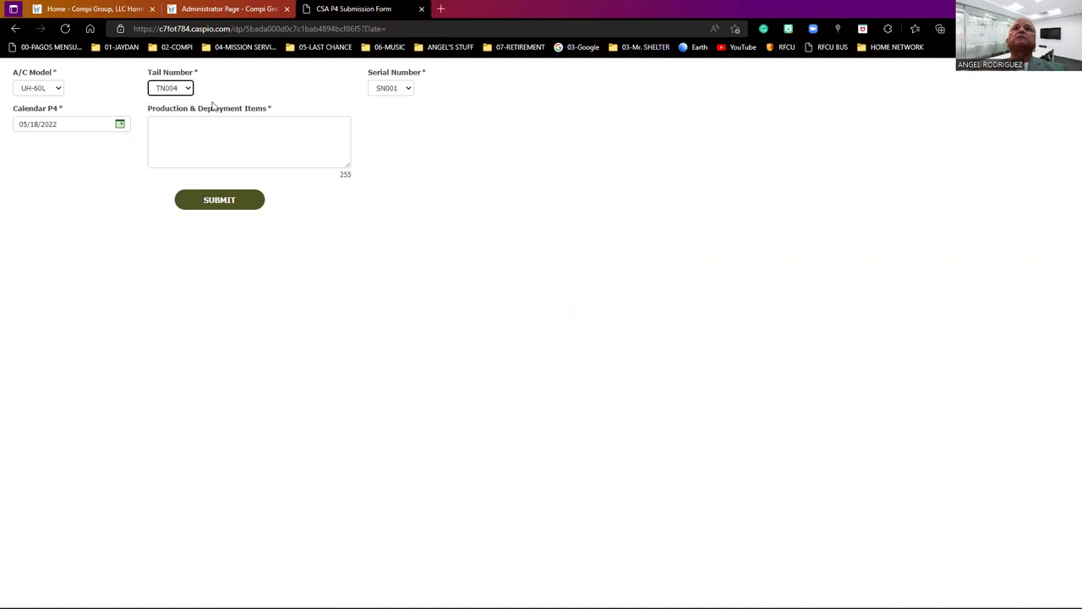
{"action": "left_click", "coordinate": [388, 88]}
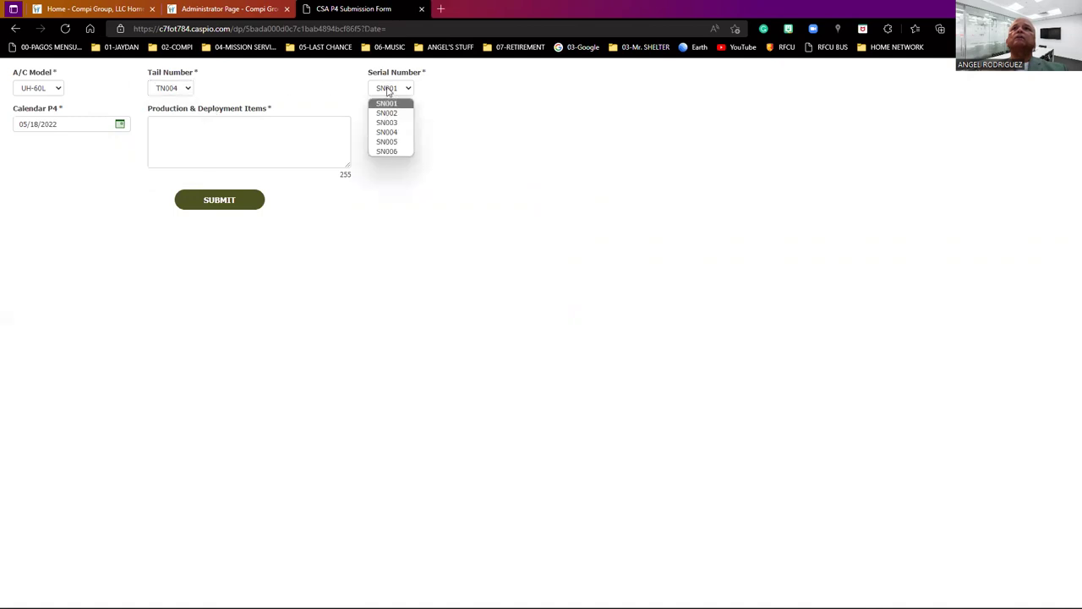
{"action": "left_click", "coordinate": [388, 133]}
Enter "Items on hand. Ready to be used." as the entry's Production & Deployment Items and submit the form.
{"action": "left_click", "coordinate": [201, 155]}
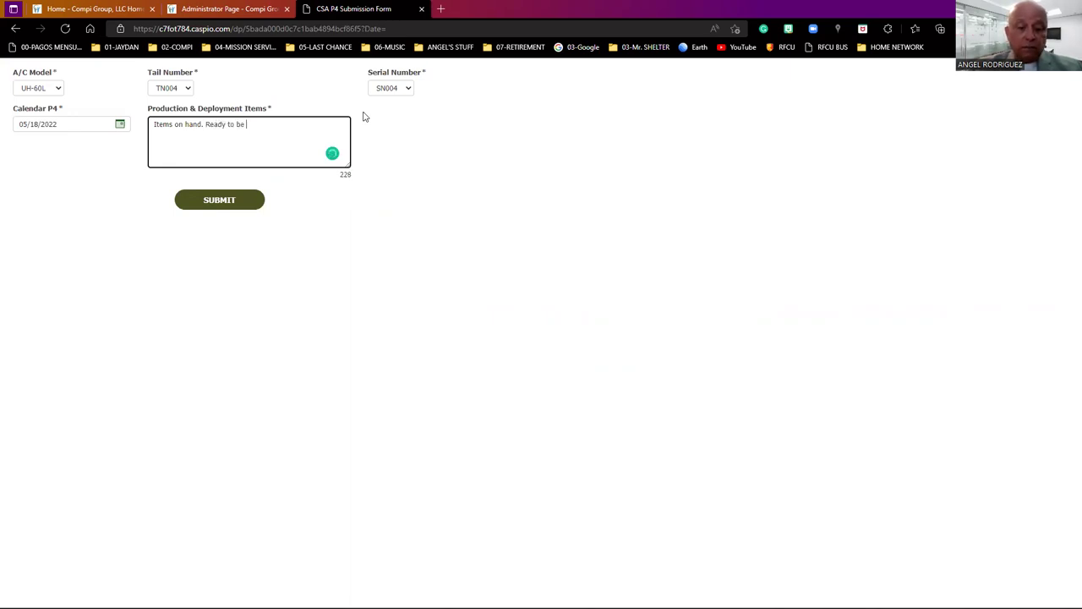
{"action": "type", "text": "ed."}
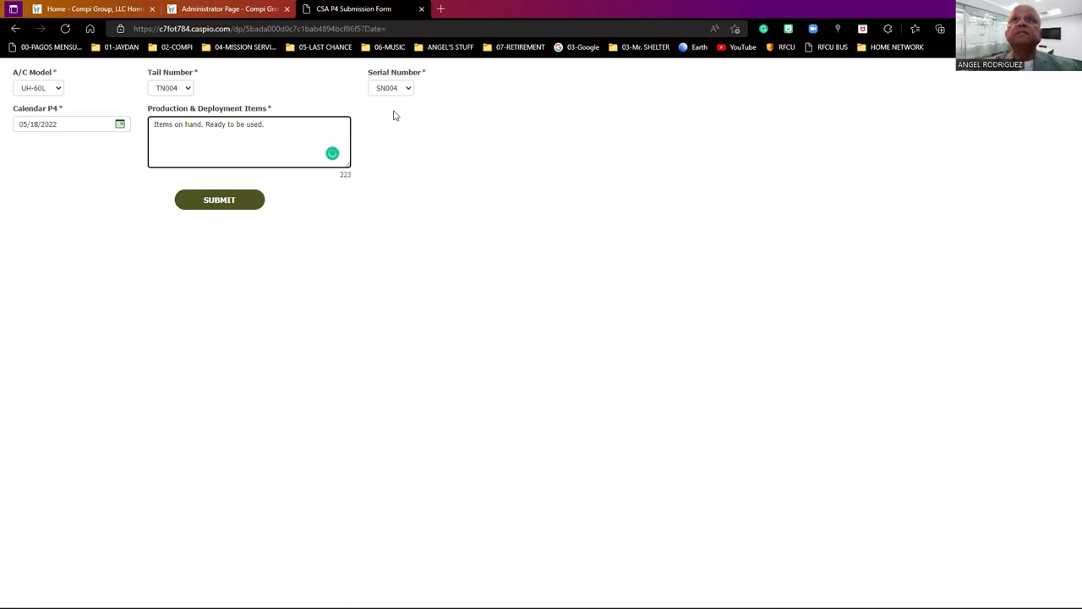
{"action": "left_click", "coordinate": [228, 204]}
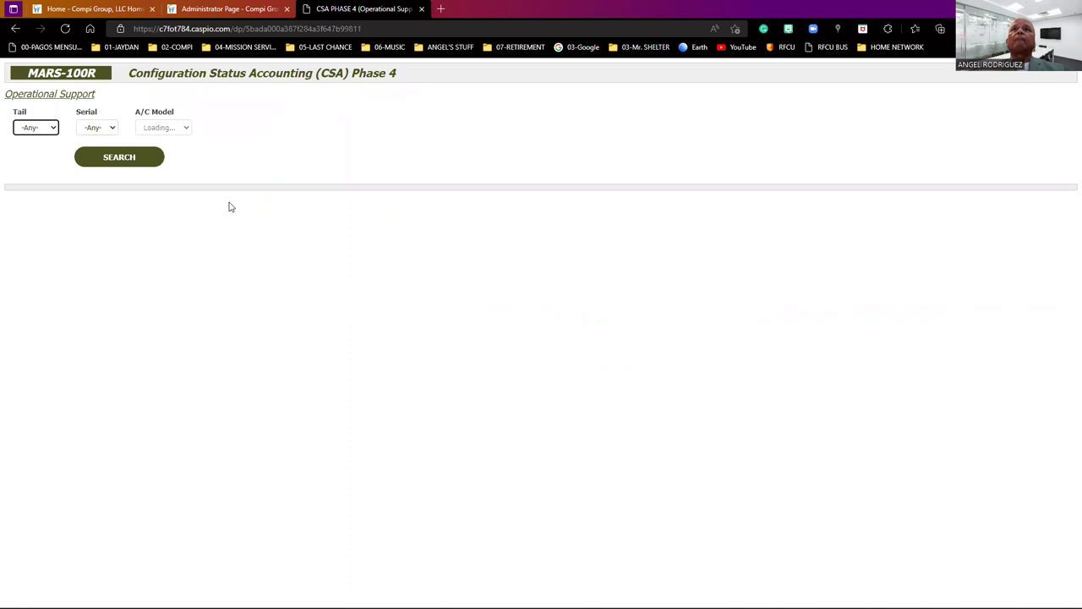
Search the Phase 4 calendar for tail TN004, serial SN004 and A/C model UH-60L.
{"action": "left_click", "coordinate": [53, 127]}
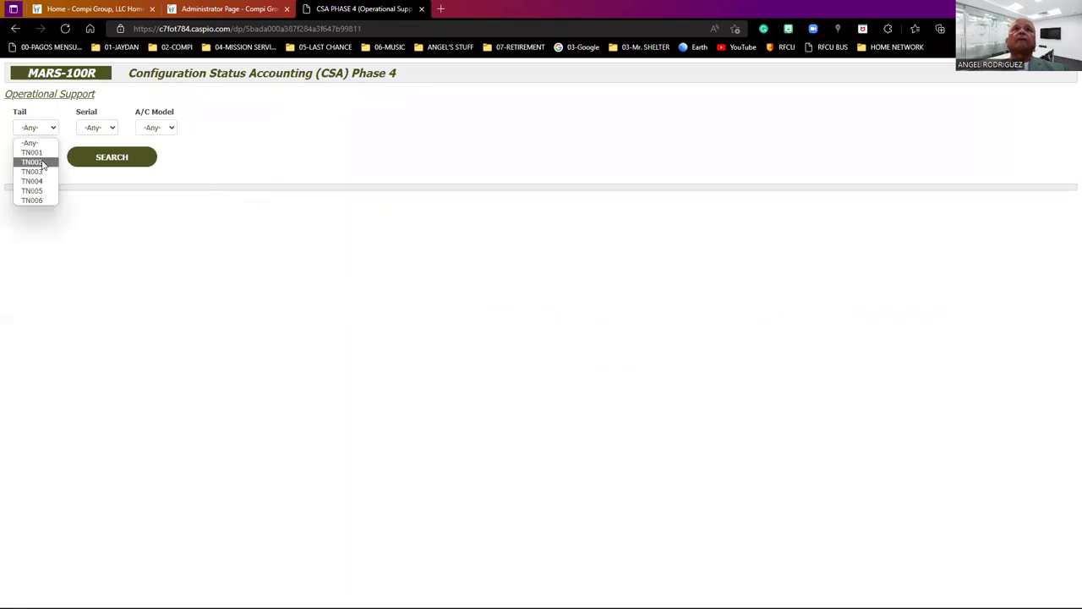
{"action": "left_click", "coordinate": [34, 179]}
{"action": "left_click", "coordinate": [99, 129]}
{"action": "left_click", "coordinate": [95, 152]}
{"action": "left_click", "coordinate": [160, 128]}
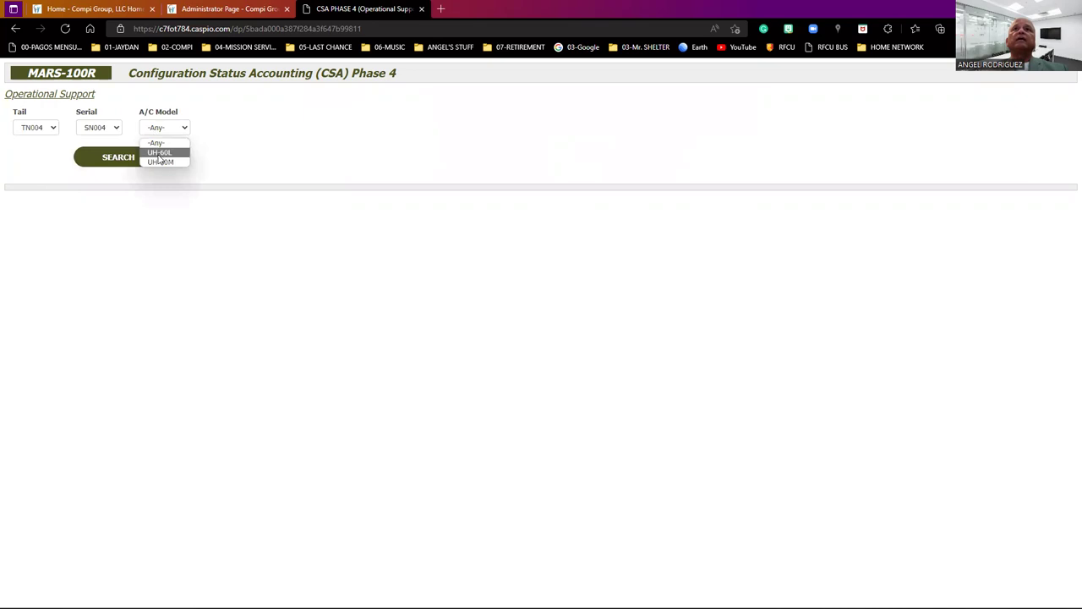
{"action": "left_click", "coordinate": [158, 153]}
{"action": "left_click", "coordinate": [158, 158]}
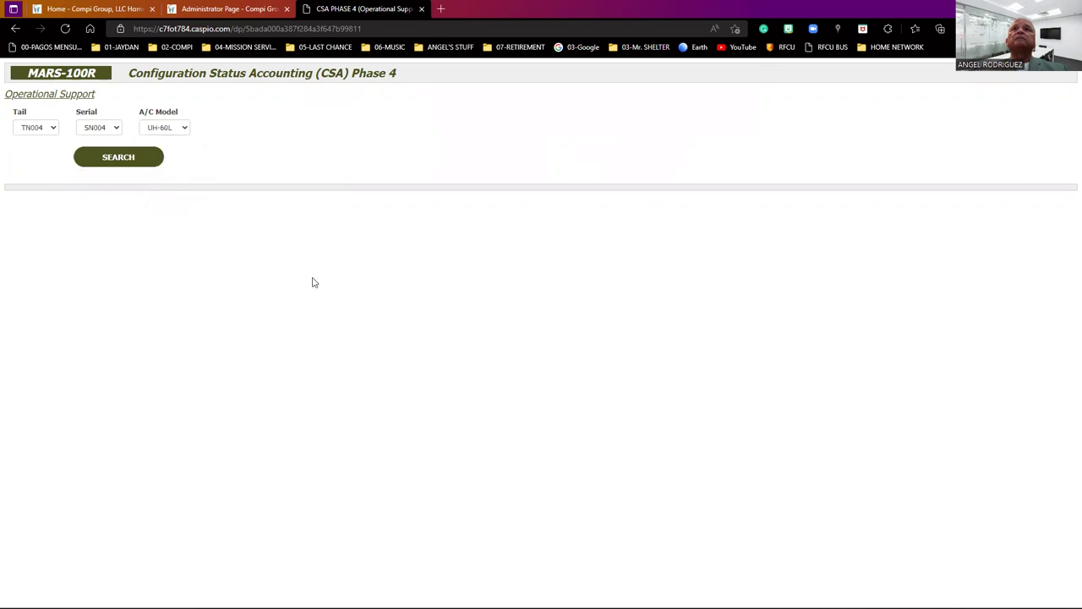
Open the May 18 entry's Phase 4 details, review the available reference standards, and return to the calendar report.
{"action": "left_click", "coordinate": [524, 359]}
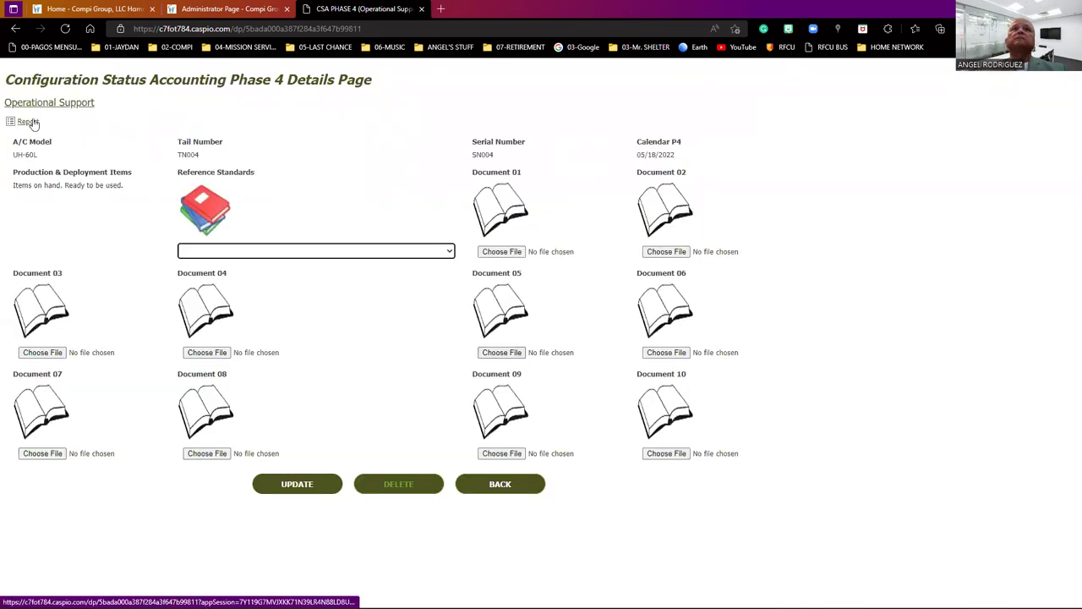
{"action": "left_click", "coordinate": [451, 252]}
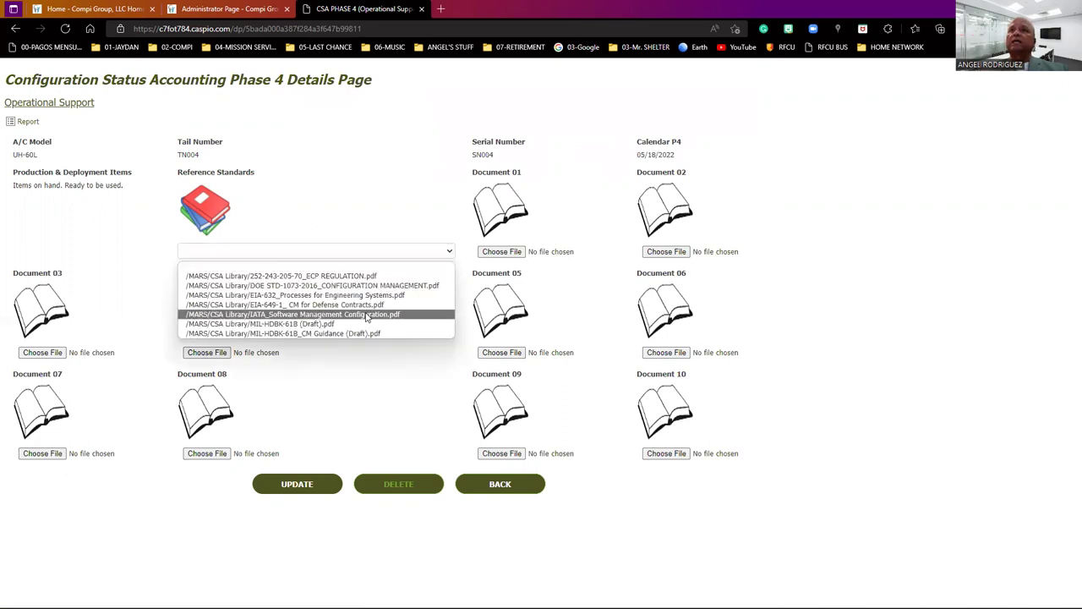
{"action": "left_click", "coordinate": [298, 217]}
{"action": "left_click", "coordinate": [24, 124]}
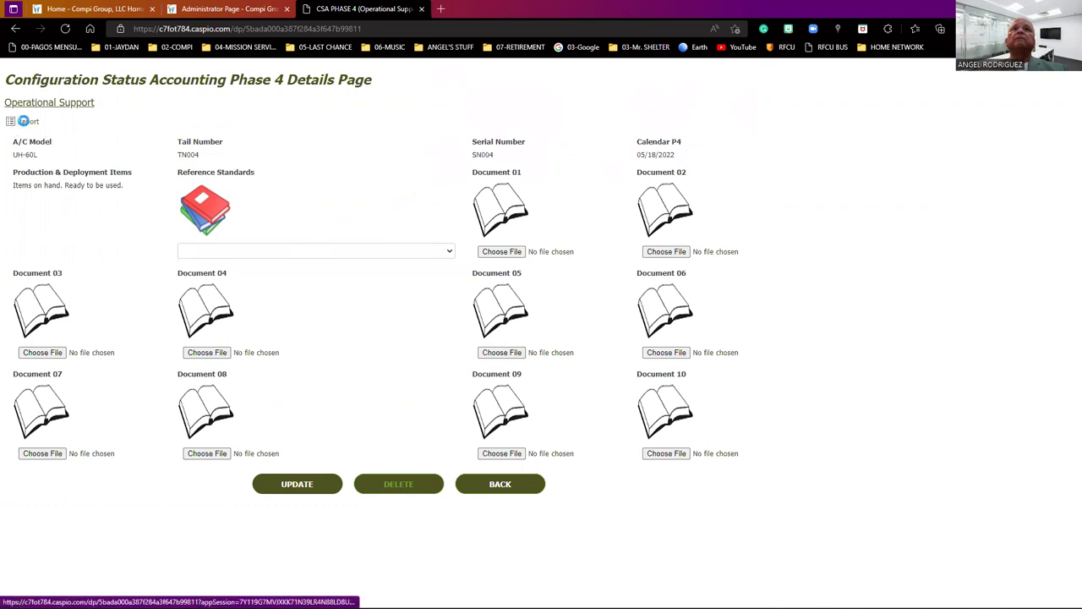
{"action": "mouse_move", "coordinate": [506, 334]}
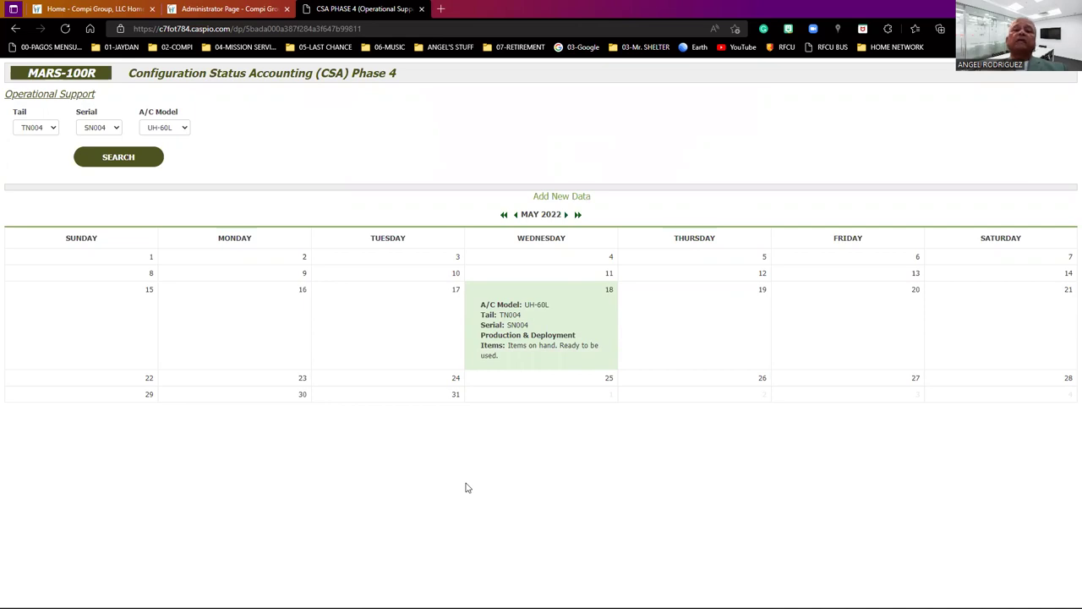
Browse the Phase 4 calendar forward by month to August 2022, and by year to August 2026.
{"action": "left_click", "coordinate": [566, 215]}
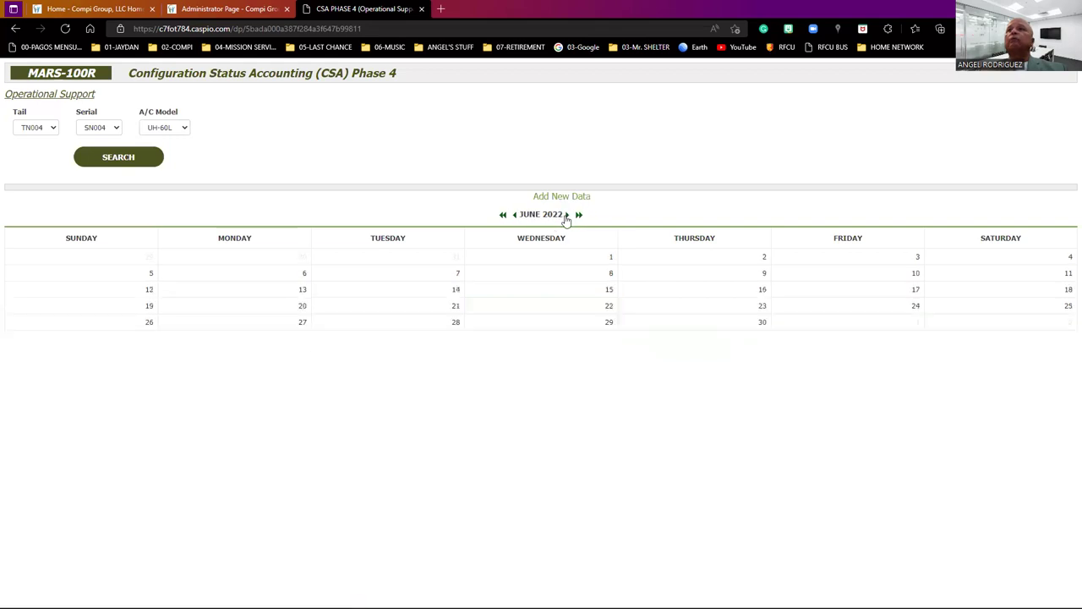
{"action": "left_click", "coordinate": [567, 215]}
{"action": "left_click", "coordinate": [568, 215]}
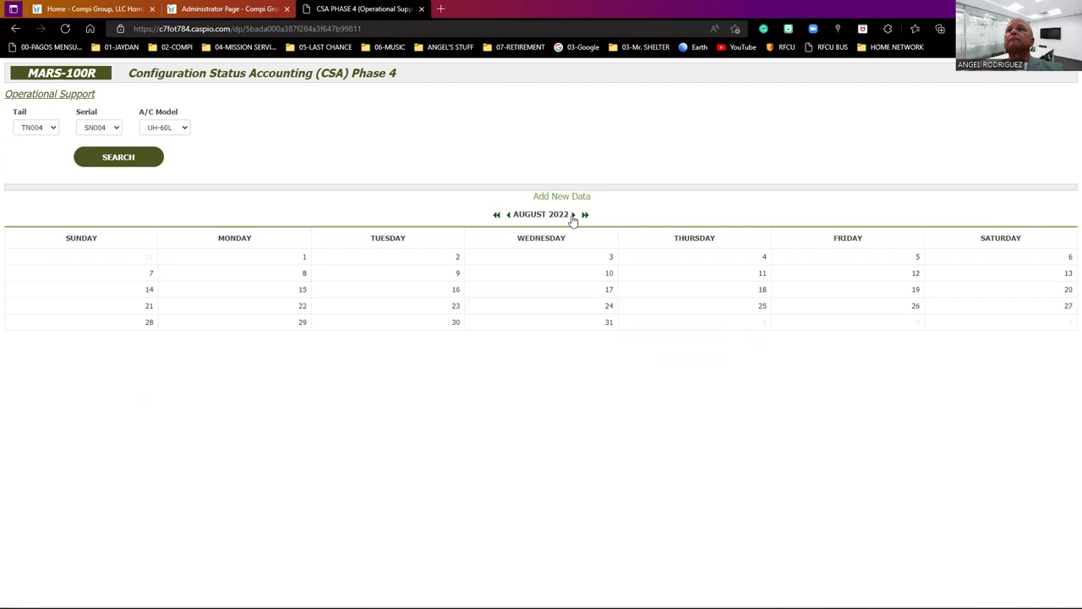
{"action": "left_click", "coordinate": [585, 215]}
{"action": "left_click", "coordinate": [585, 215]}
{"action": "left_click", "coordinate": [585, 215]}
{"action": "left_click", "coordinate": [584, 215]}
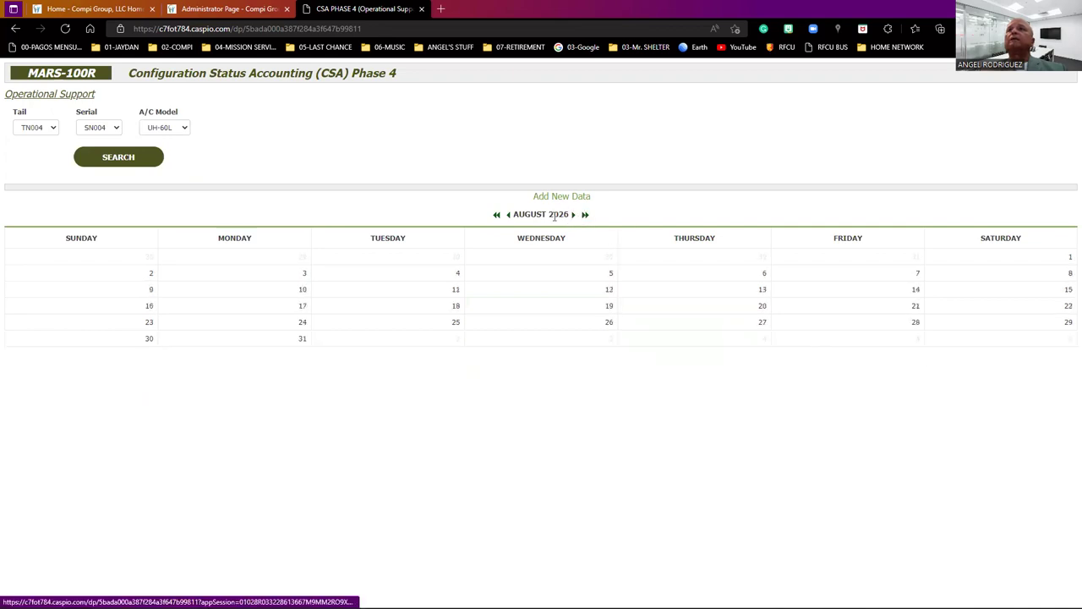
Browse the Phase 4 calendar back from August 2026 by months and years to May 2022.
{"action": "left_click", "coordinate": [509, 217]}
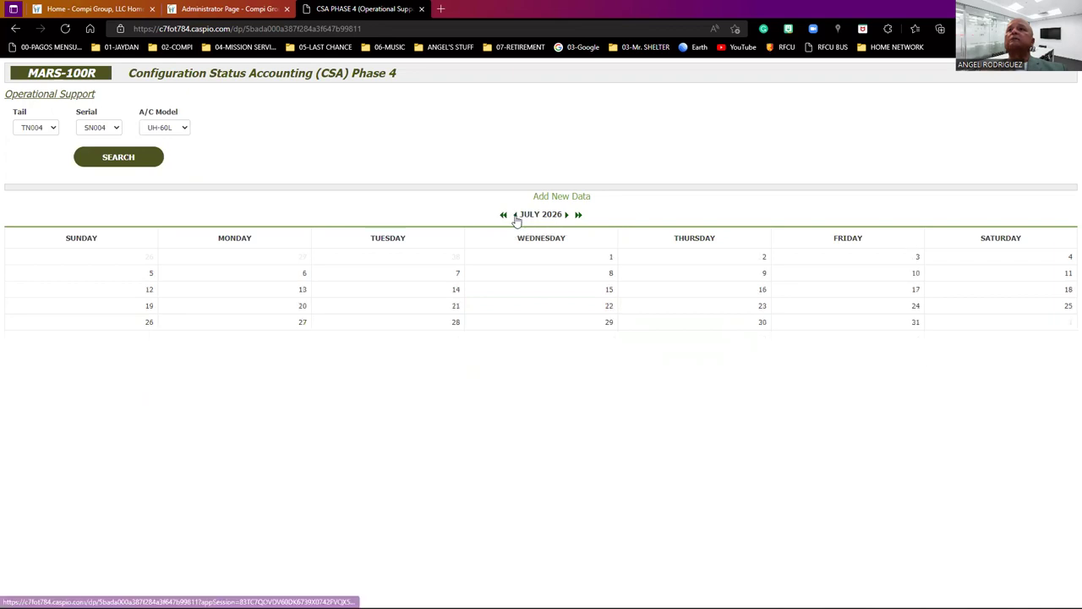
{"action": "left_click", "coordinate": [513, 216]}
{"action": "left_click", "coordinate": [514, 216]}
{"action": "left_click", "coordinate": [514, 216]}
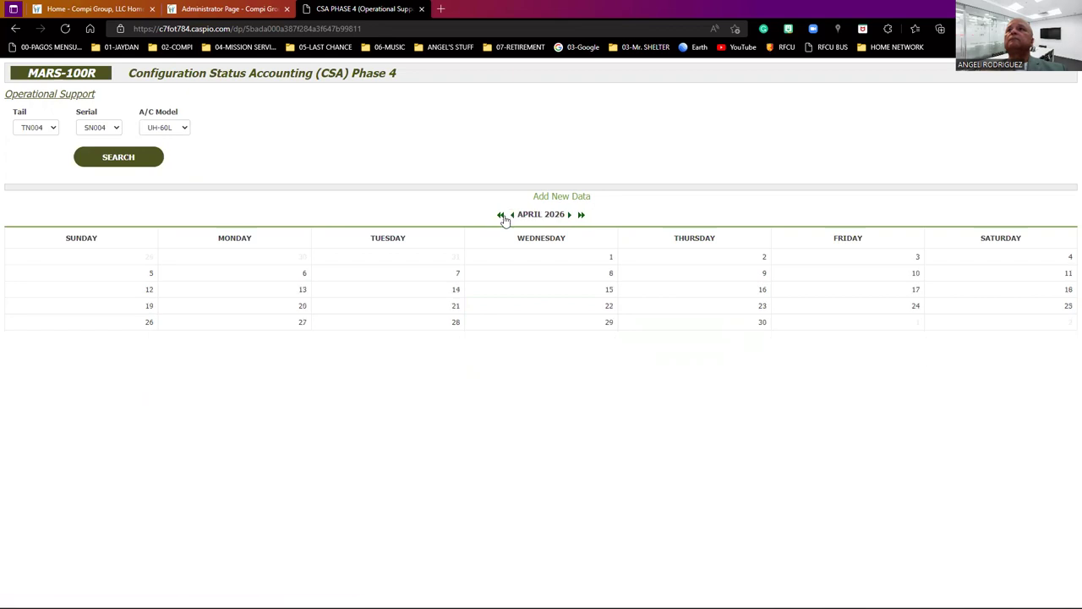
{"action": "left_click", "coordinate": [501, 215]}
{"action": "left_click", "coordinate": [501, 216]}
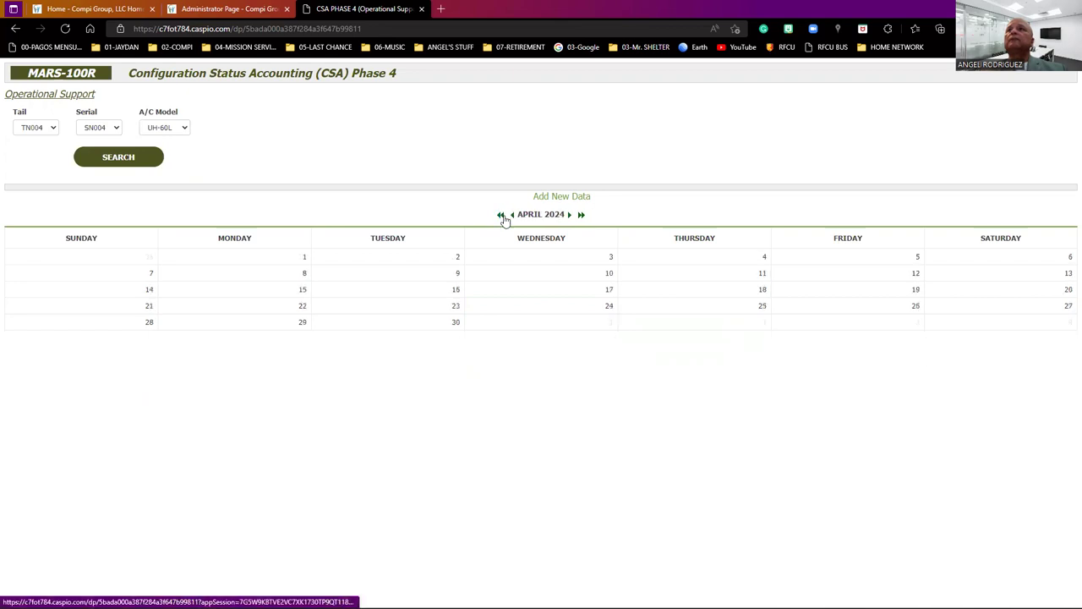
{"action": "left_click", "coordinate": [501, 216]}
{"action": "left_click", "coordinate": [502, 215]}
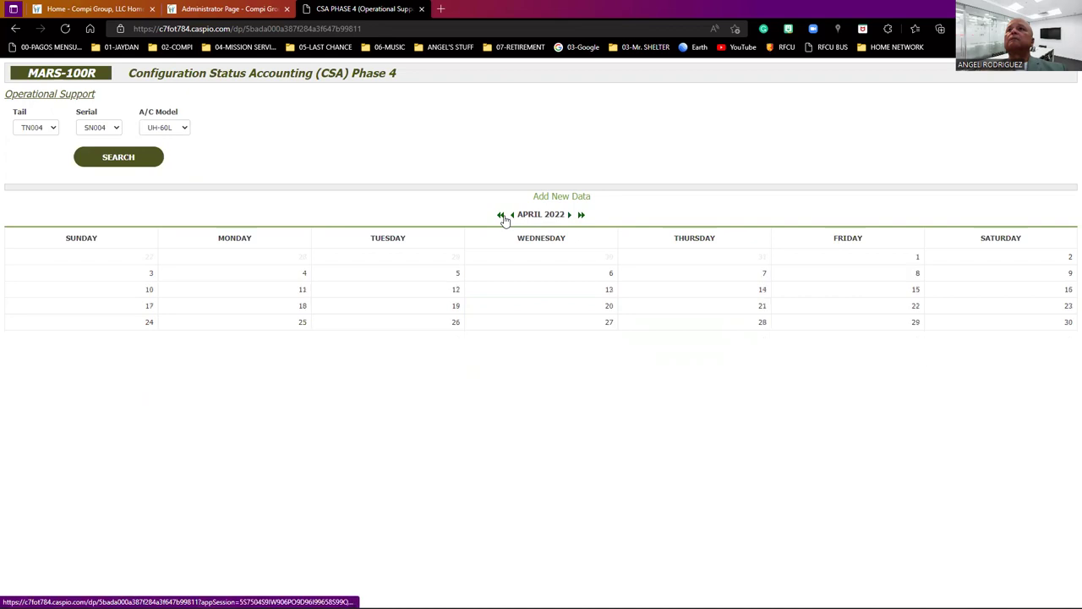
{"action": "left_click", "coordinate": [571, 215]}
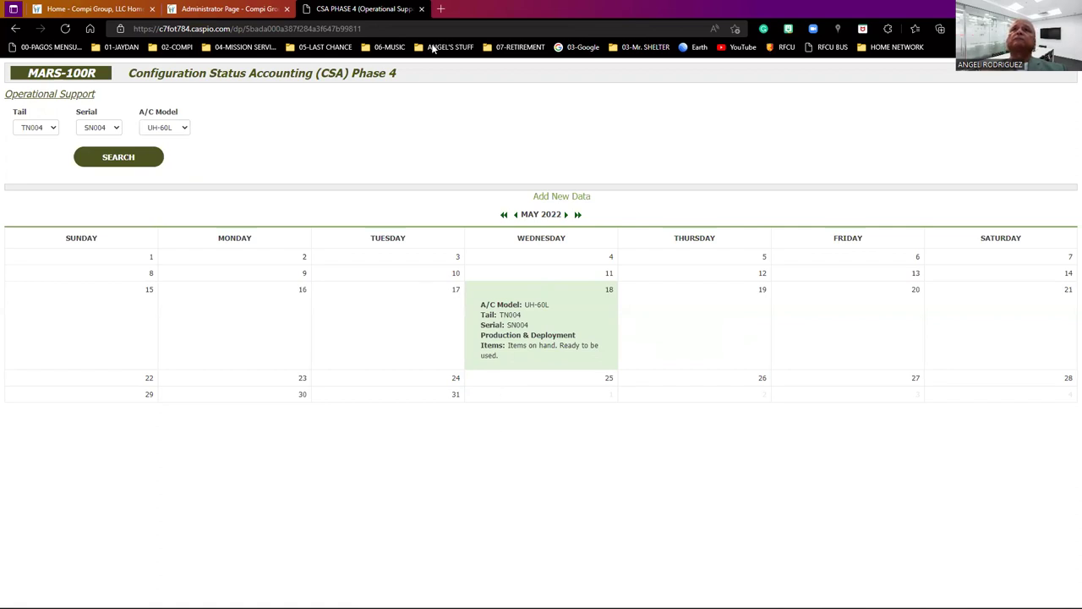
Close the CSA Phase 4 report and open the Paint Scheme module under Aircraft Maintenance.
{"action": "left_click", "coordinate": [421, 9]}
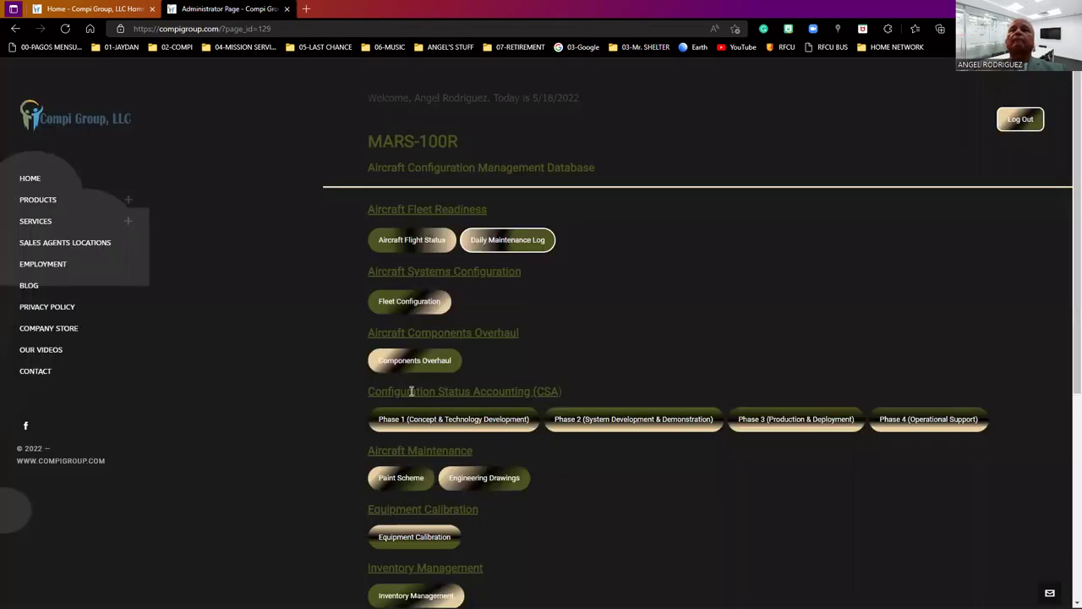
{"action": "scroll", "coordinate": [377, 408], "scroll_direction": "down", "scroll_amount": 3}
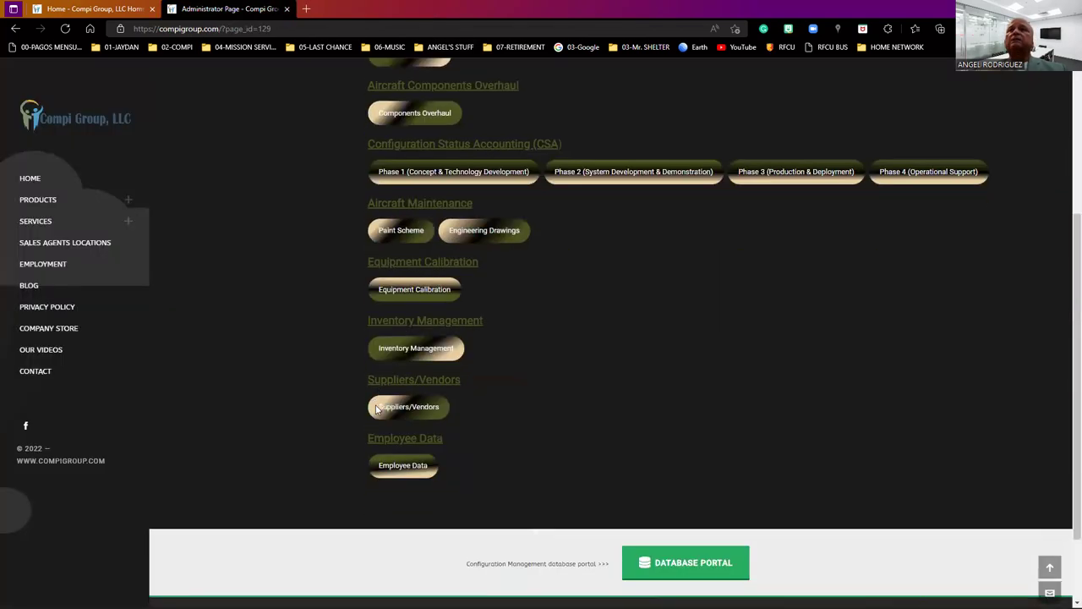
{"action": "left_click", "coordinate": [387, 239]}
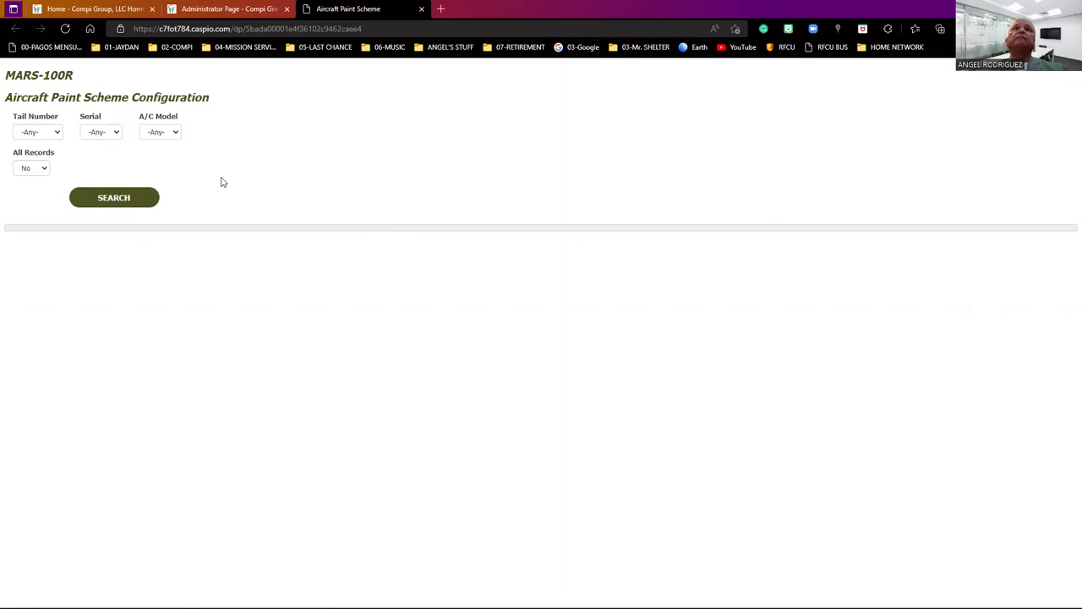
Search the aircraft paint scheme configuration for tail TN0001, serial SN0001 and A/C model UH-60L.
{"action": "left_click", "coordinate": [57, 134]}
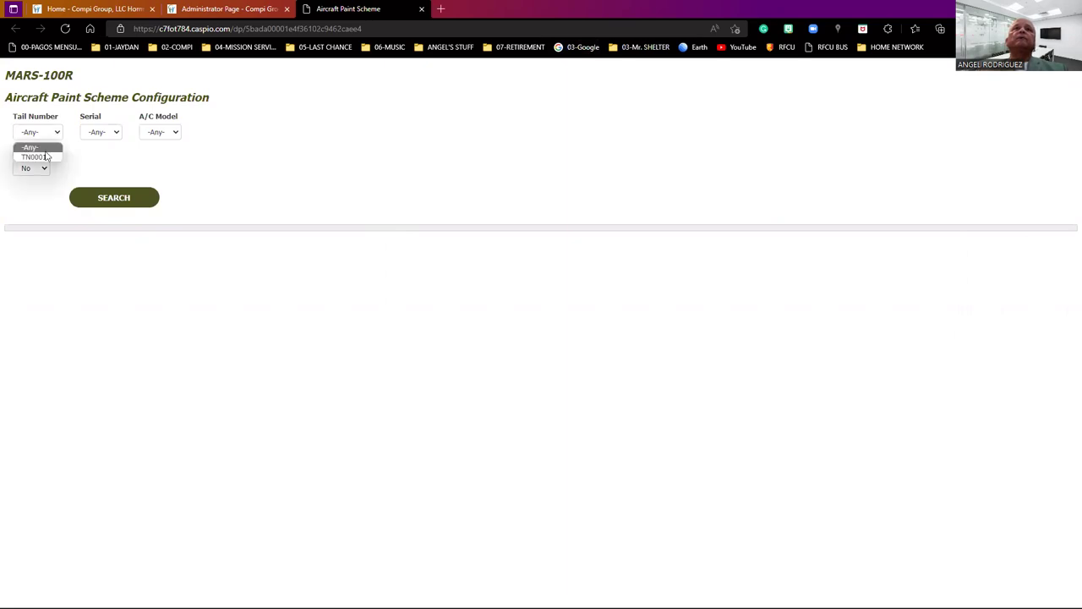
{"action": "left_click", "coordinate": [46, 158]}
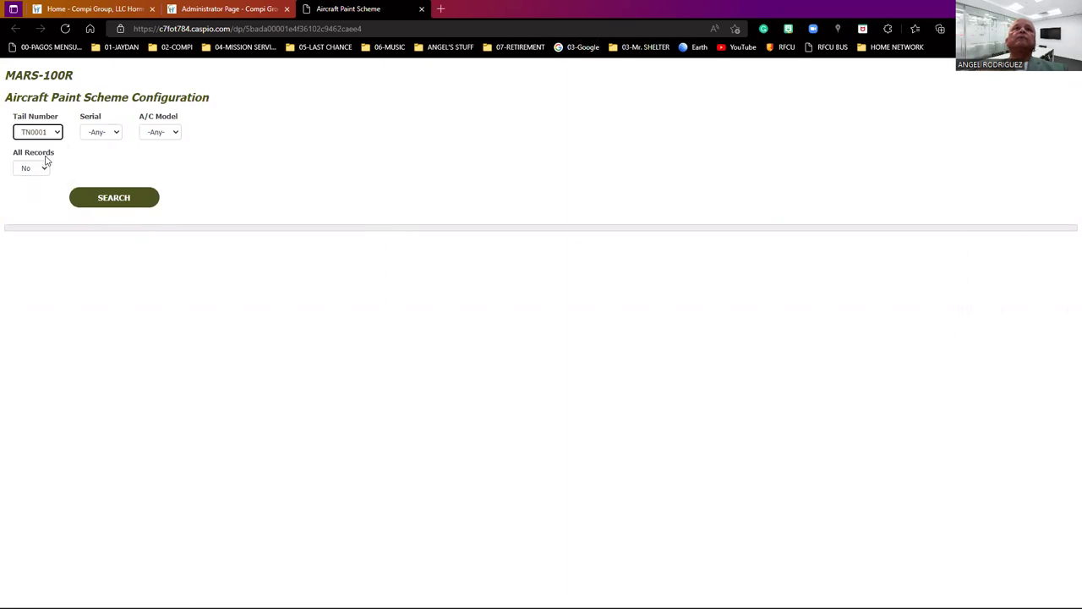
{"action": "left_click", "coordinate": [93, 136]}
{"action": "left_click", "coordinate": [97, 156]}
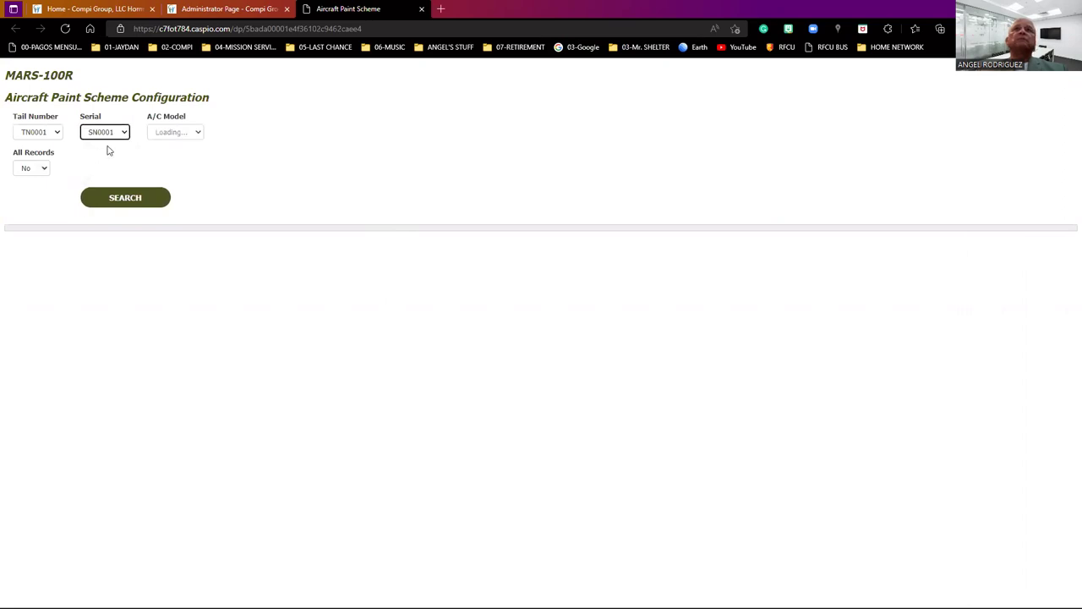
{"action": "left_click", "coordinate": [165, 134]}
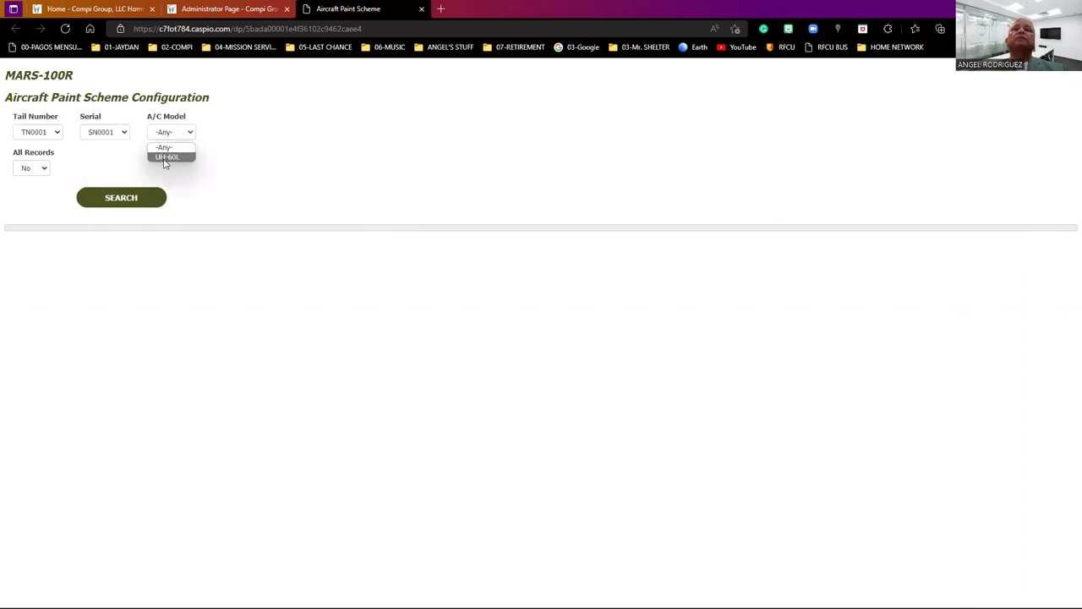
{"action": "left_click", "coordinate": [165, 158]}
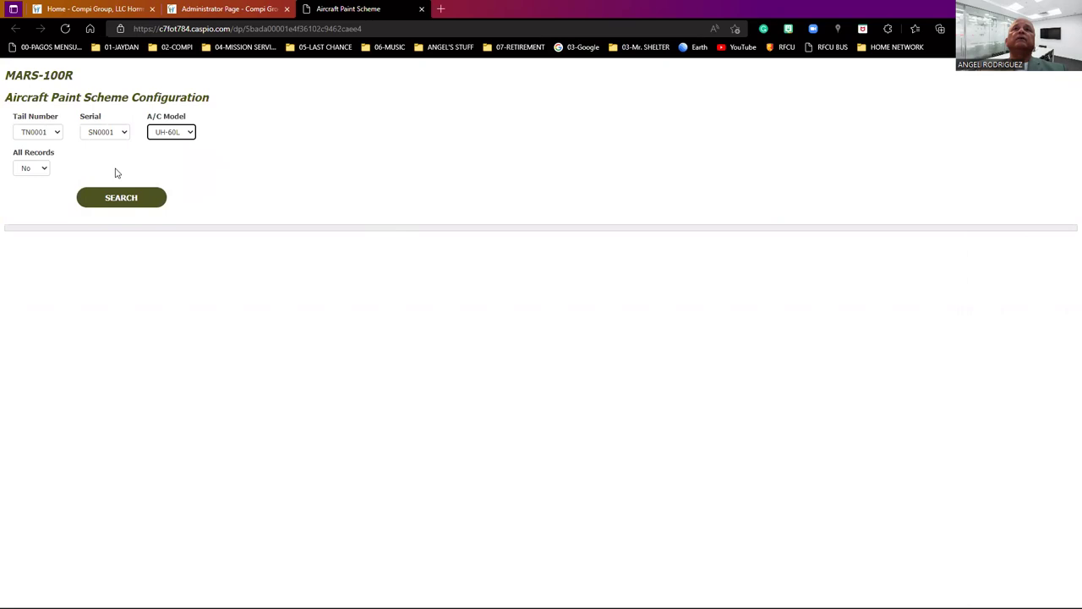
{"action": "left_click", "coordinate": [123, 198]}
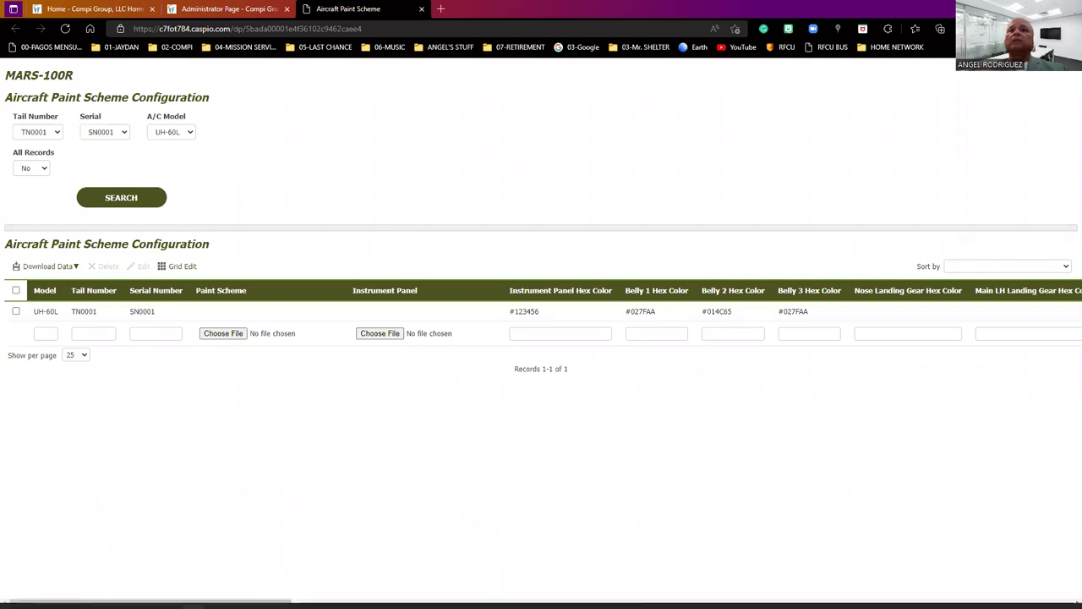
Review the hex color columns across the TN0001 paint scheme record and open its details.
{"action": "left_click_drag", "start_coordinate": [152, 603], "coordinate": [277, 602]}
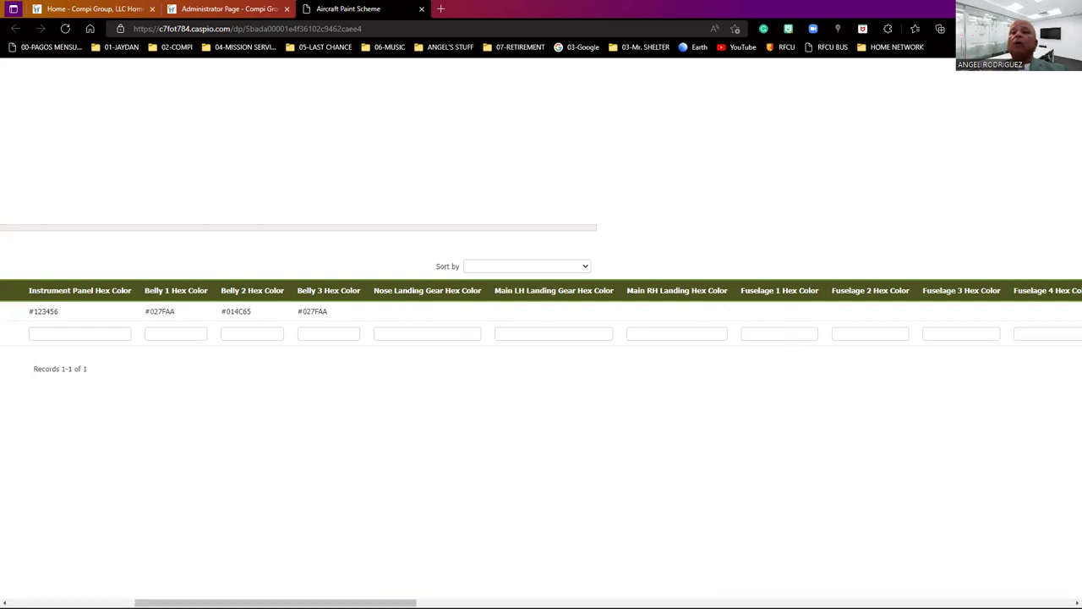
{"action": "left_click_drag", "start_coordinate": [275, 602], "coordinate": [370, 602]}
{"action": "left_click_drag", "start_coordinate": [503, 602], "coordinate": [770, 548]}
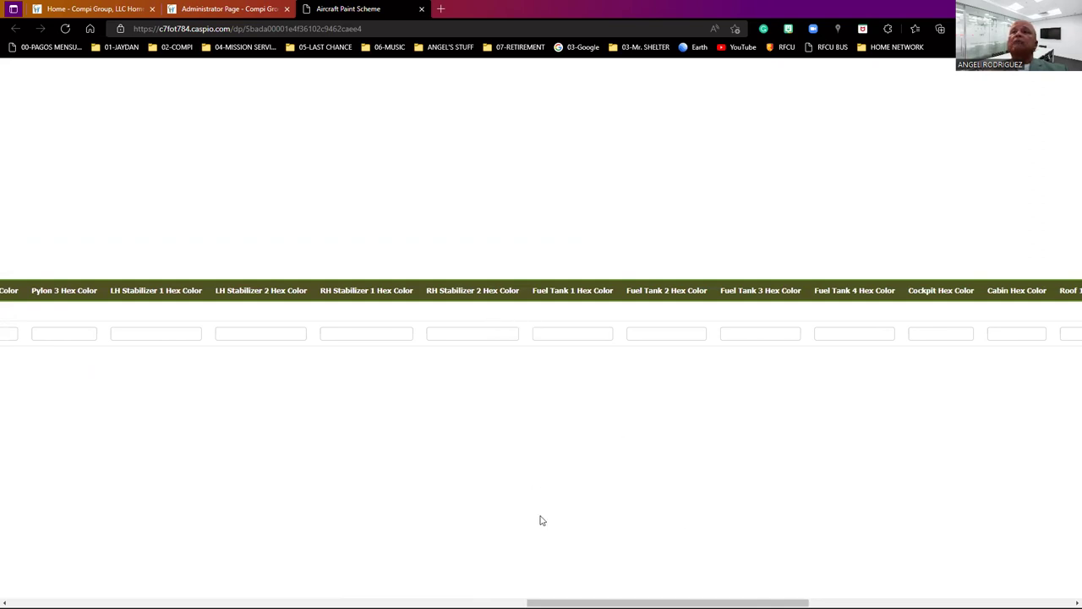
{"action": "left_click_drag", "start_coordinate": [591, 602], "coordinate": [870, 575]}
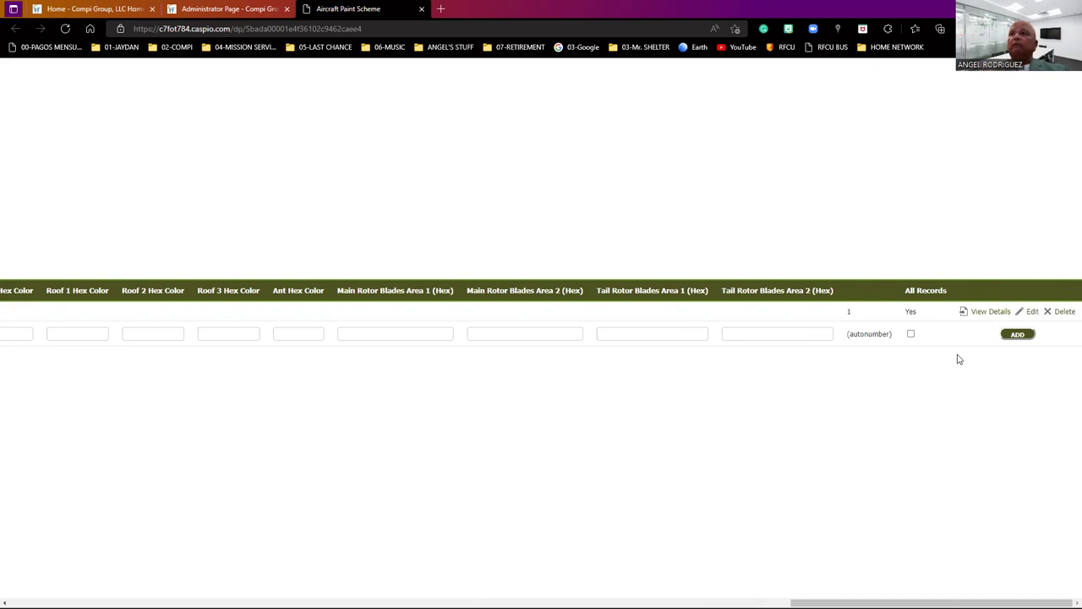
{"action": "left_click", "coordinate": [988, 311]}
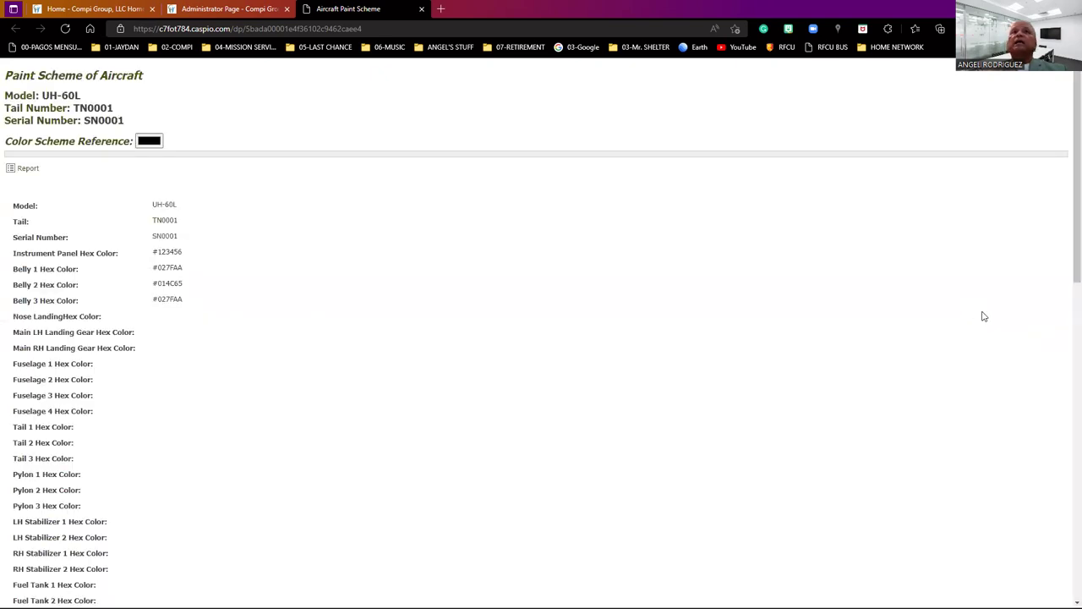
{"action": "left_click", "coordinate": [149, 142]}
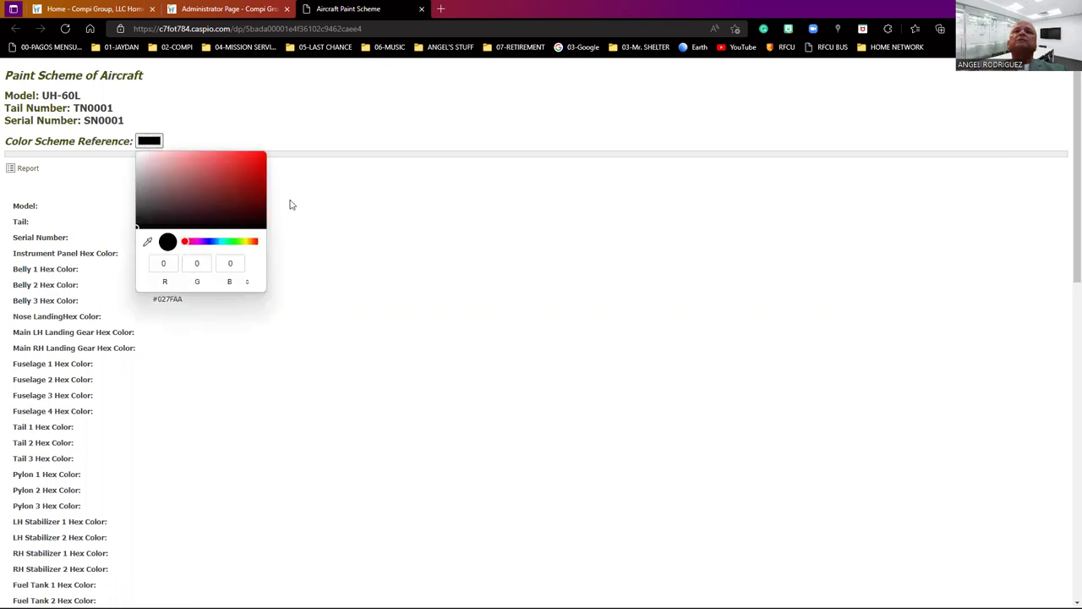
{"action": "left_click", "coordinate": [247, 284]}
{"action": "left_click", "coordinate": [248, 285]}
{"action": "left_click", "coordinate": [339, 283]}
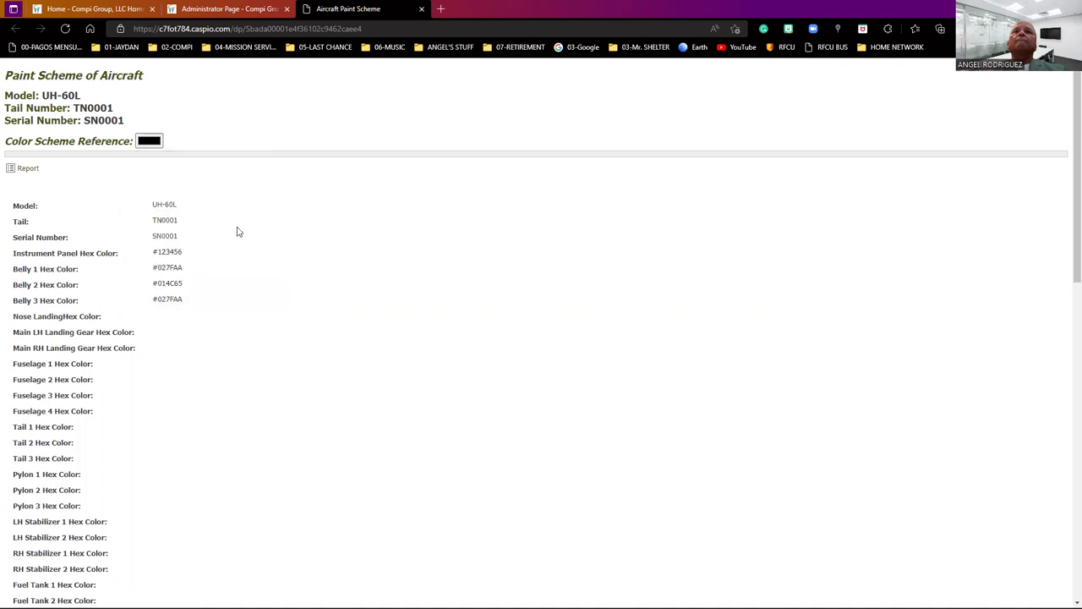
Set the Color Scheme Reference to the instrument panel color, hex #123456.
{"action": "left_click", "coordinate": [154, 142]}
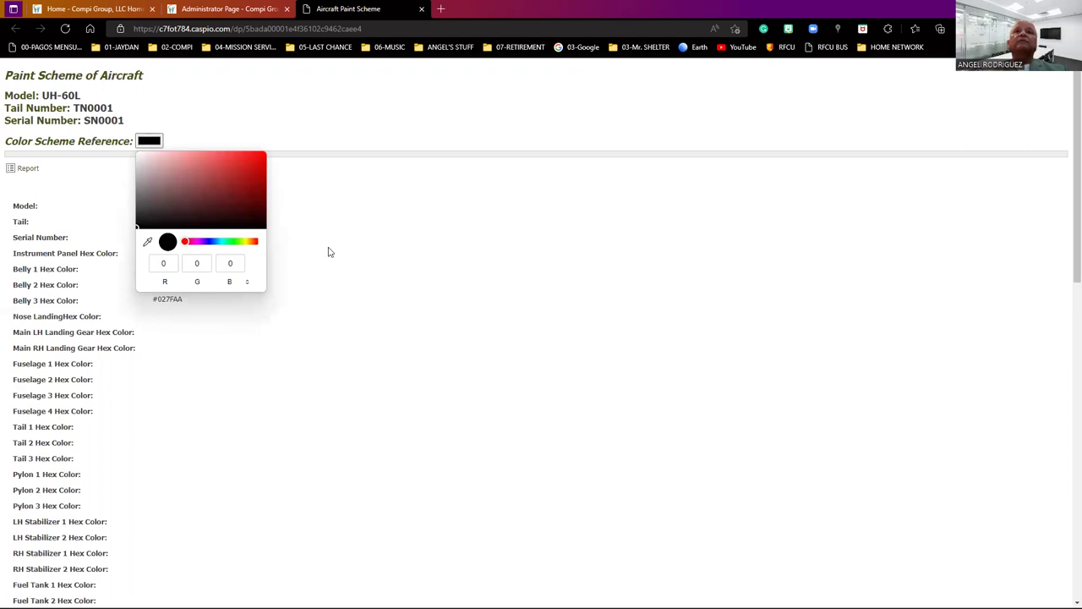
{"action": "left_click", "coordinate": [247, 281]}
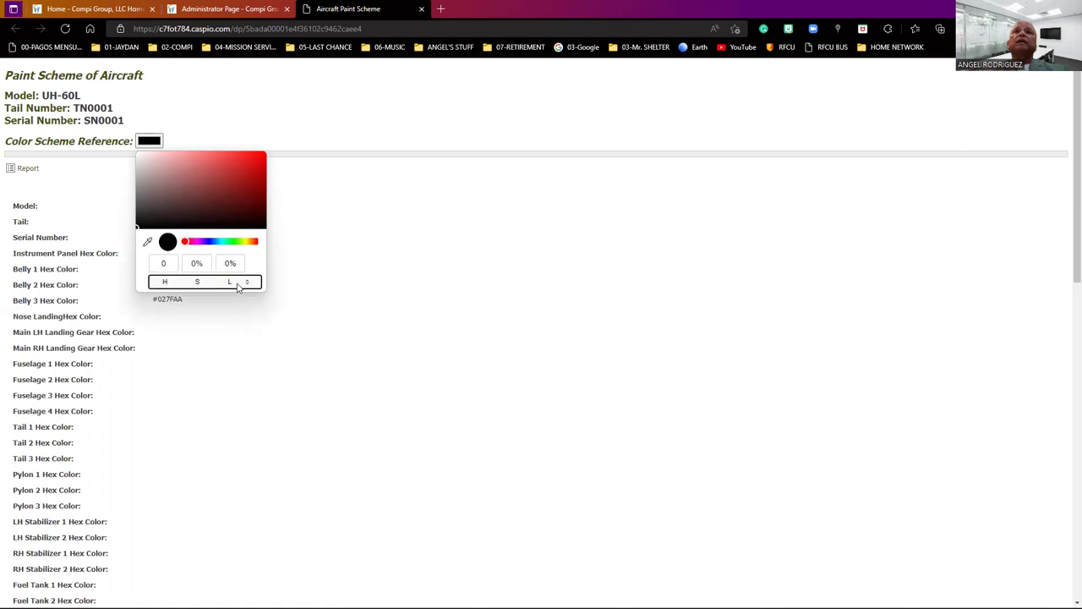
{"action": "left_click", "coordinate": [249, 286]}
{"action": "left_click", "coordinate": [218, 264]}
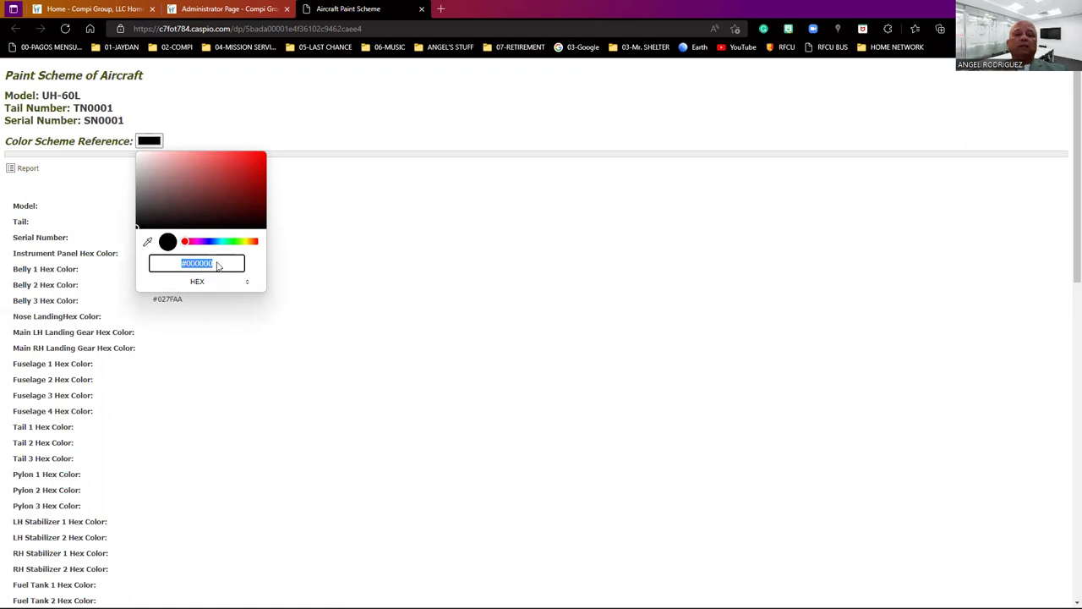
{"action": "type", "text": "@"}
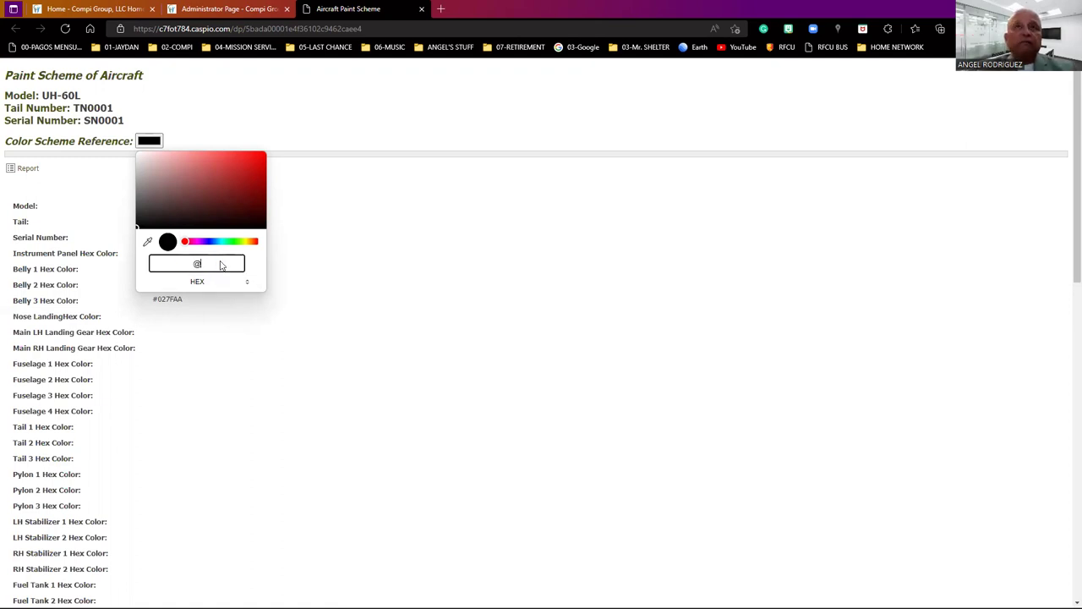
{"action": "key", "text": "BackSpace"}
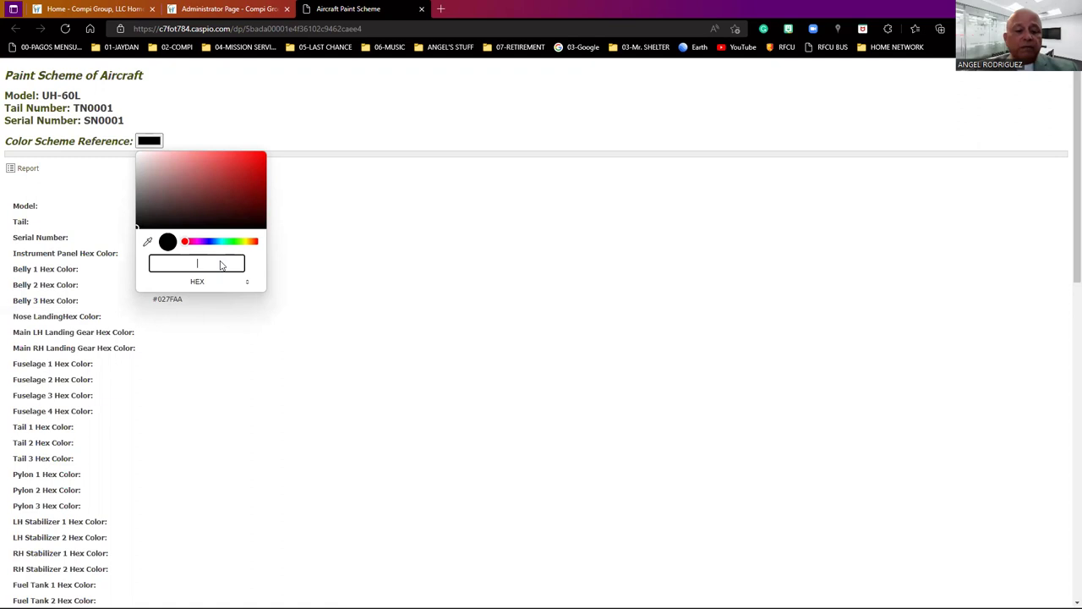
{"action": "type", "text": "#"}
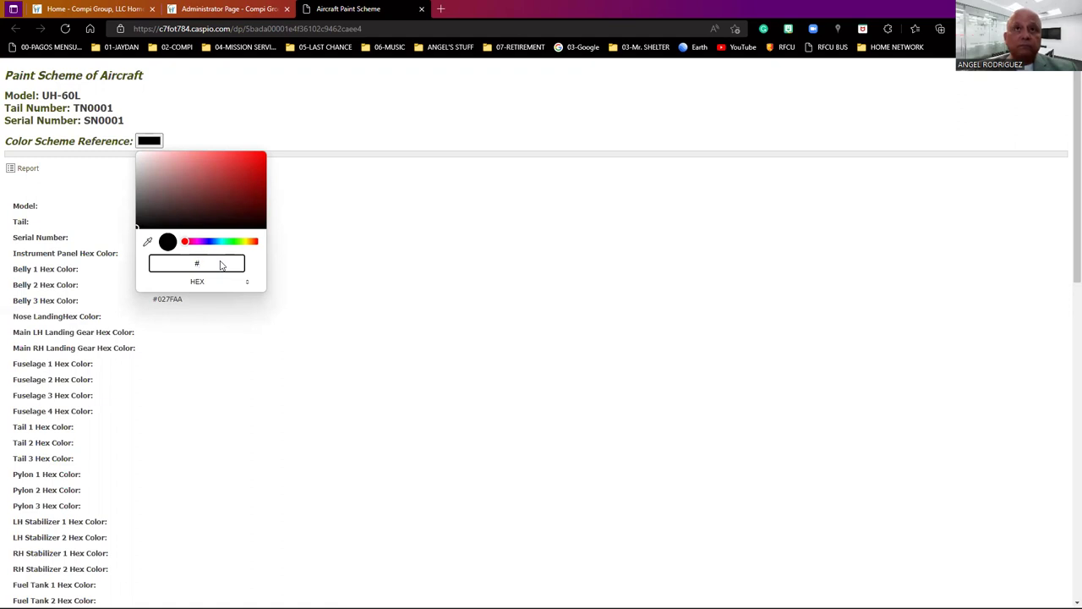
{"action": "type", "text": "123456"}
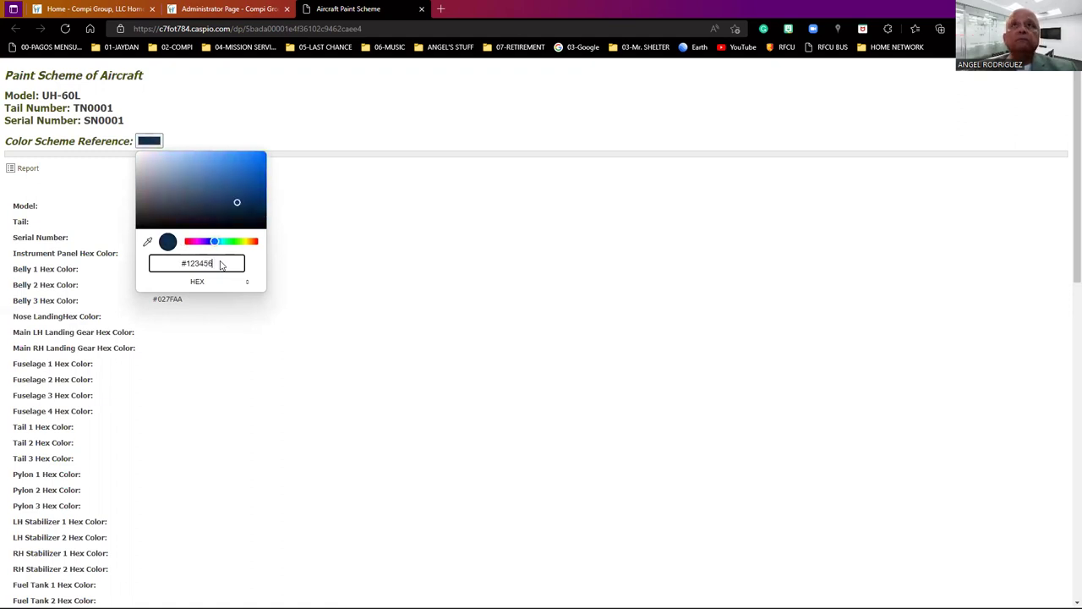
{"action": "left_click", "coordinate": [273, 334]}
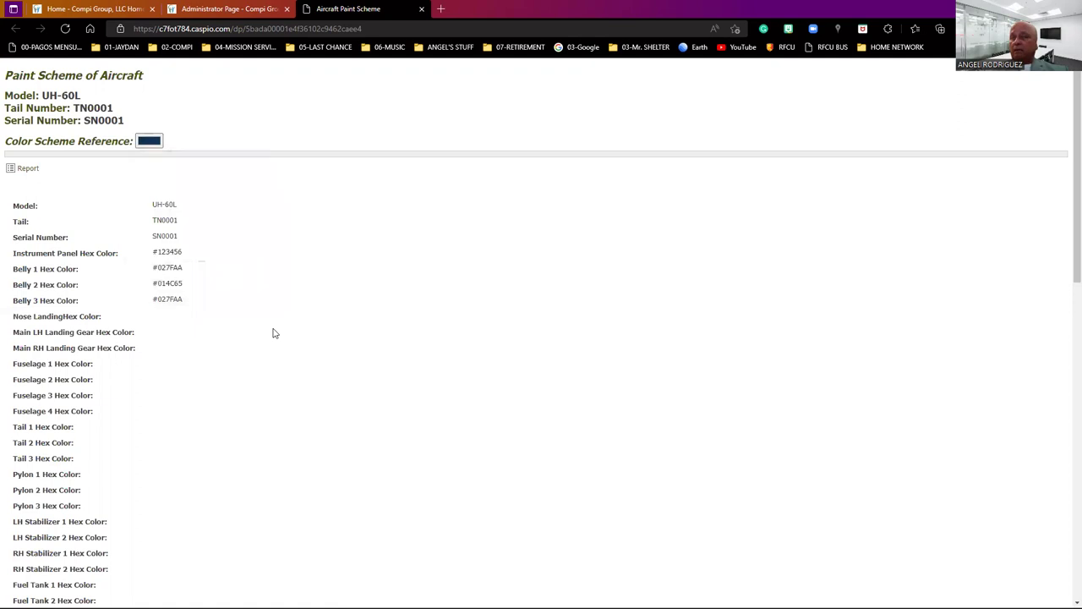
Reopen the Color Scheme Reference picker to examine the selected color and its value in HEX format.
{"action": "left_click", "coordinate": [141, 145]}
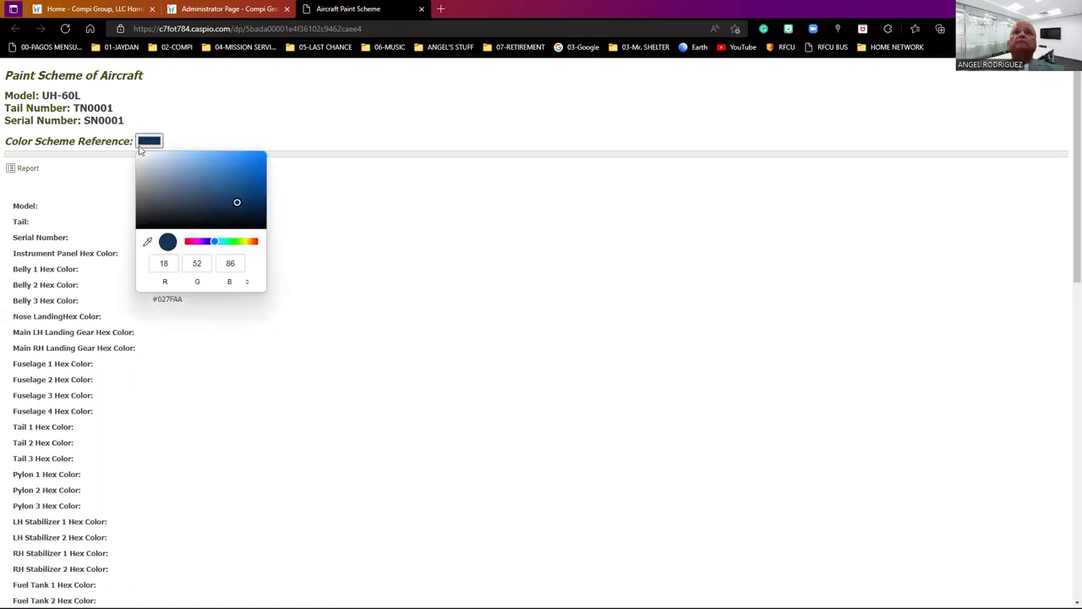
{"action": "left_click", "coordinate": [246, 288]}
{"action": "left_click", "coordinate": [245, 286]}
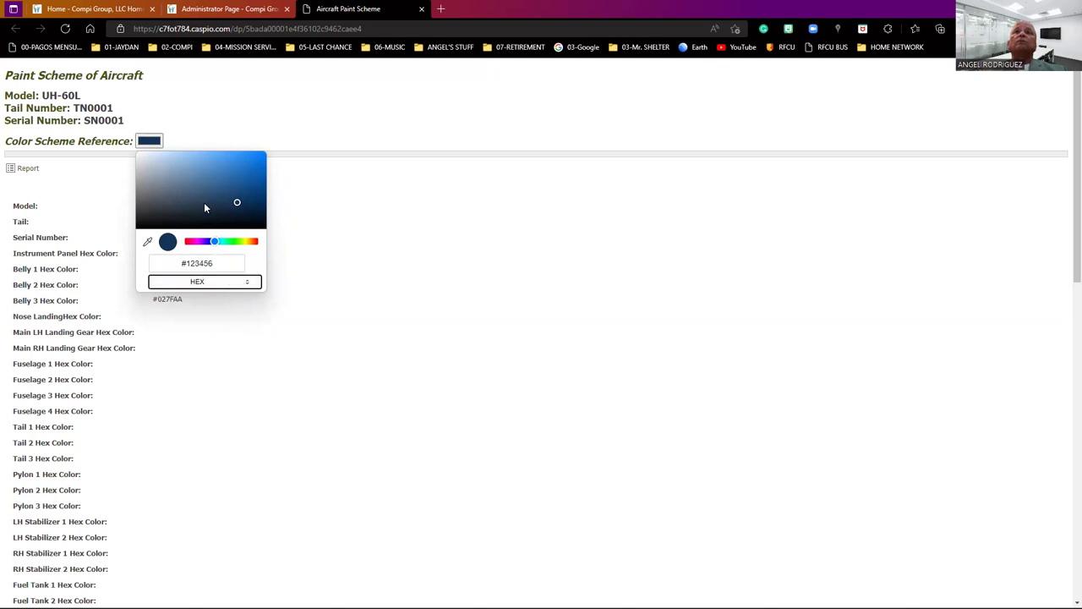
{"action": "left_click", "coordinate": [355, 306]}
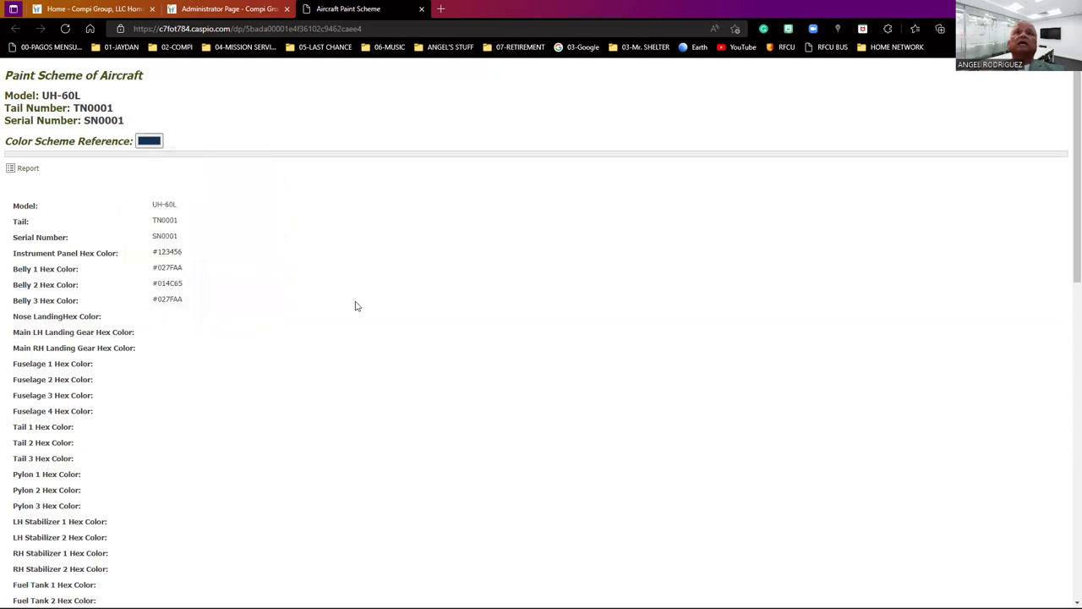
Review the remaining hex color fields and the paint scheme and instrument panel images, and preview the file selection for replacing the paint scheme image.
{"action": "scroll", "coordinate": [135, 279], "scroll_direction": "down", "scroll_amount": 6}
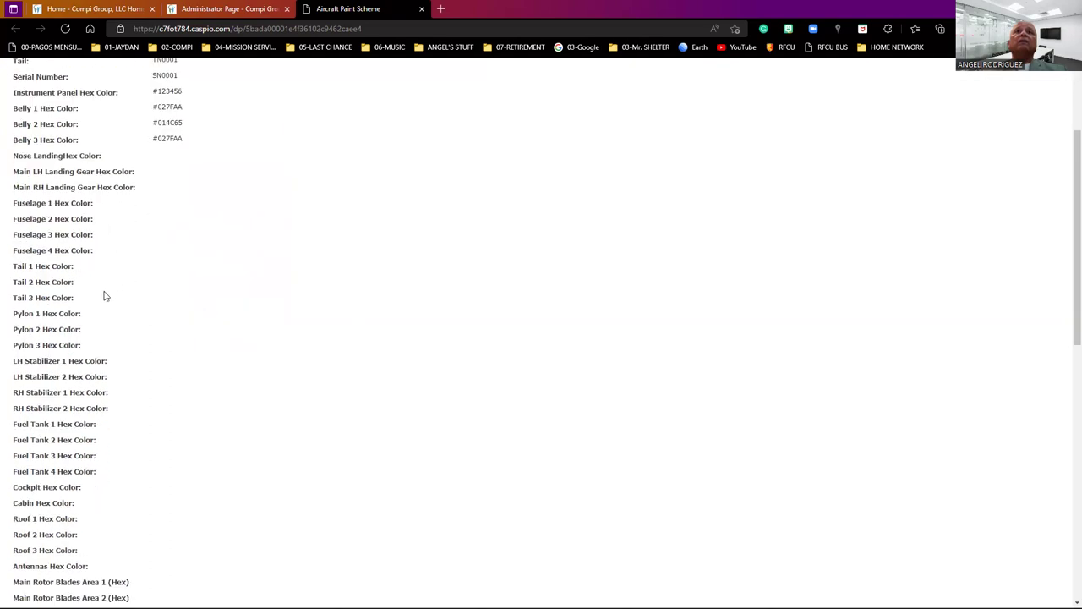
{"action": "scroll", "coordinate": [93, 320], "scroll_direction": "down", "scroll_amount": 2}
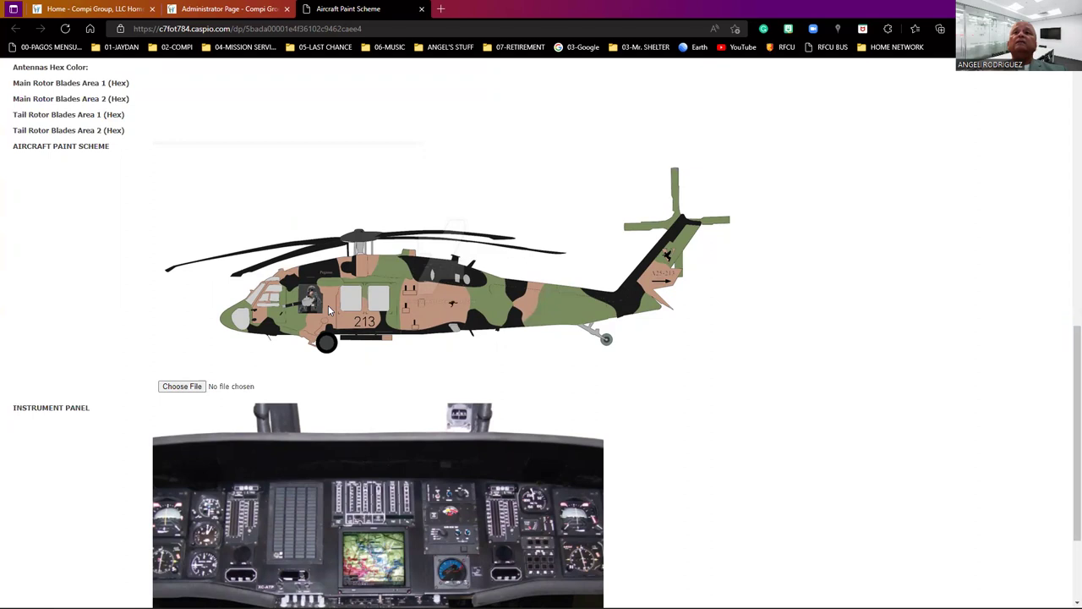
{"action": "scroll", "coordinate": [328, 306], "scroll_direction": "down", "scroll_amount": 2}
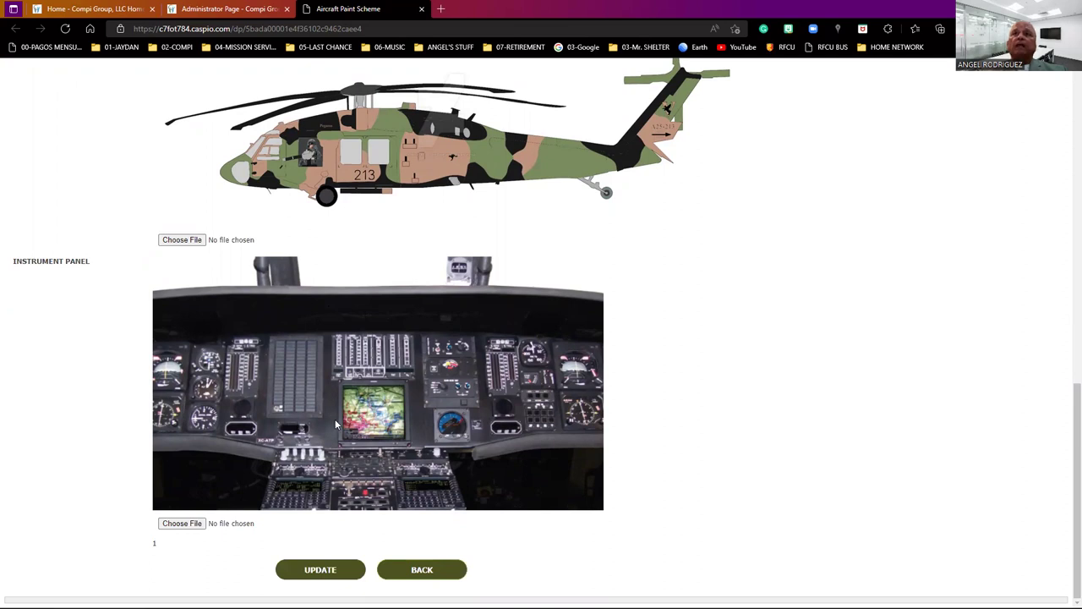
{"action": "scroll", "coordinate": [336, 424], "scroll_direction": "up", "scroll_amount": 3}
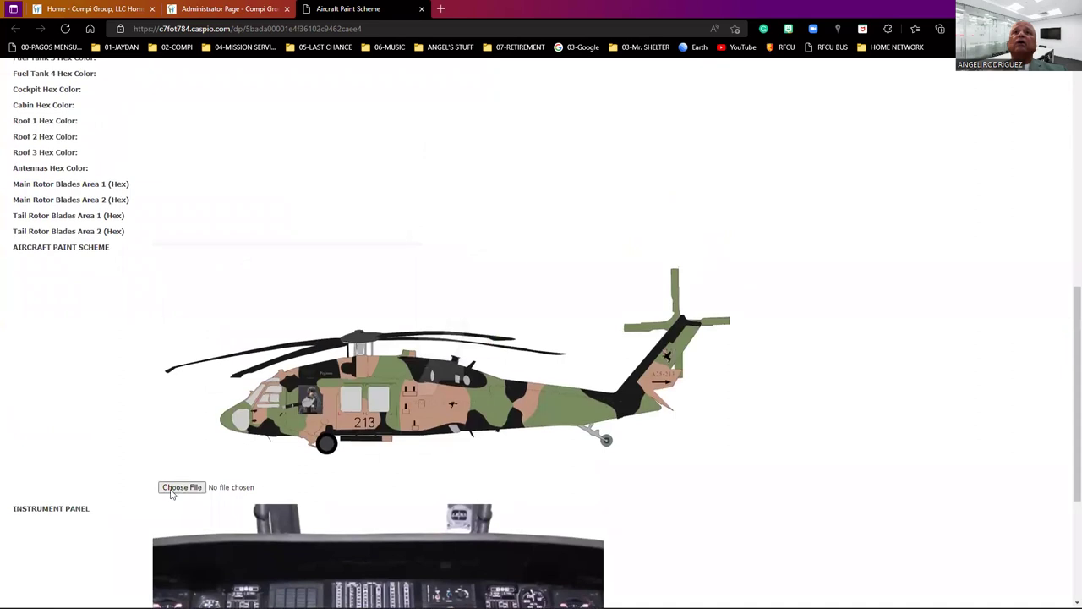
{"action": "left_click", "coordinate": [171, 492]}
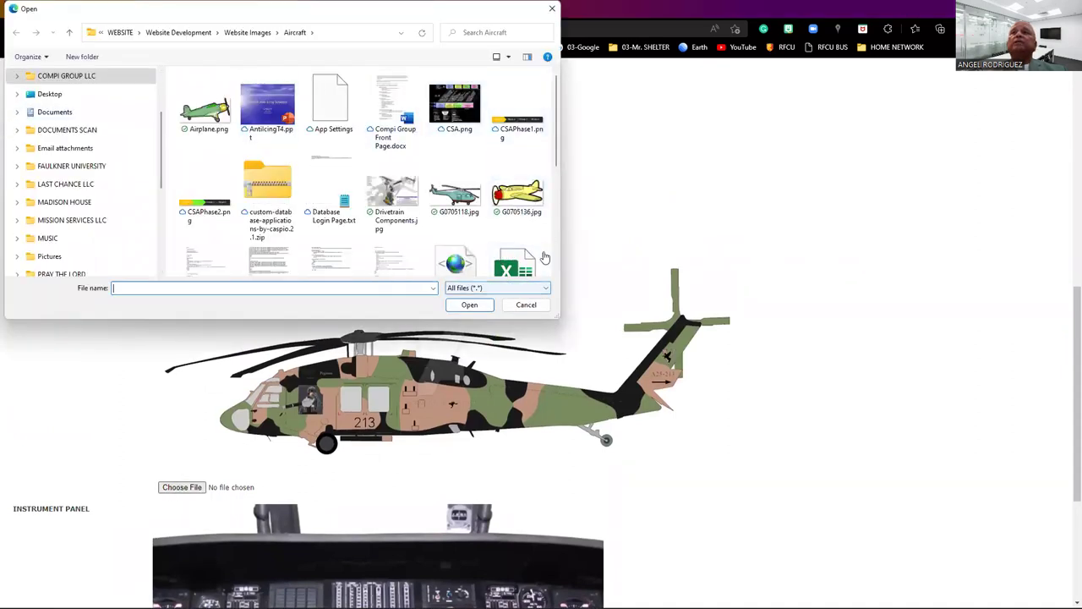
{"action": "left_click", "coordinate": [526, 305]}
Return to the paint scheme configuration report and check the All Records filter options, keeping No.
{"action": "scroll", "coordinate": [531, 312], "scroll_direction": "up", "scroll_amount": 4}
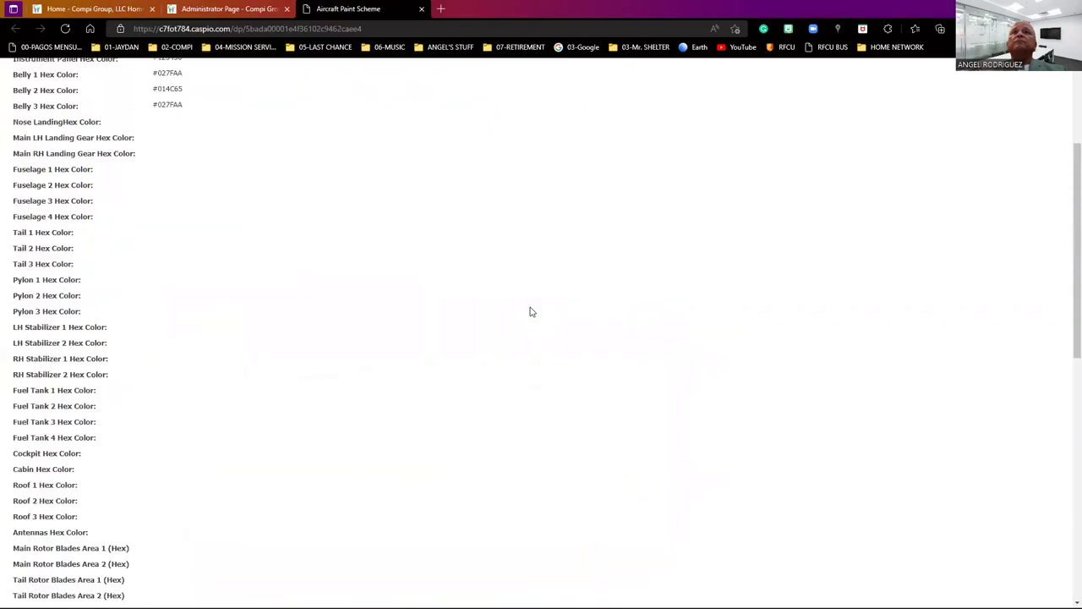
{"action": "scroll", "coordinate": [531, 312], "scroll_direction": "up", "scroll_amount": 2}
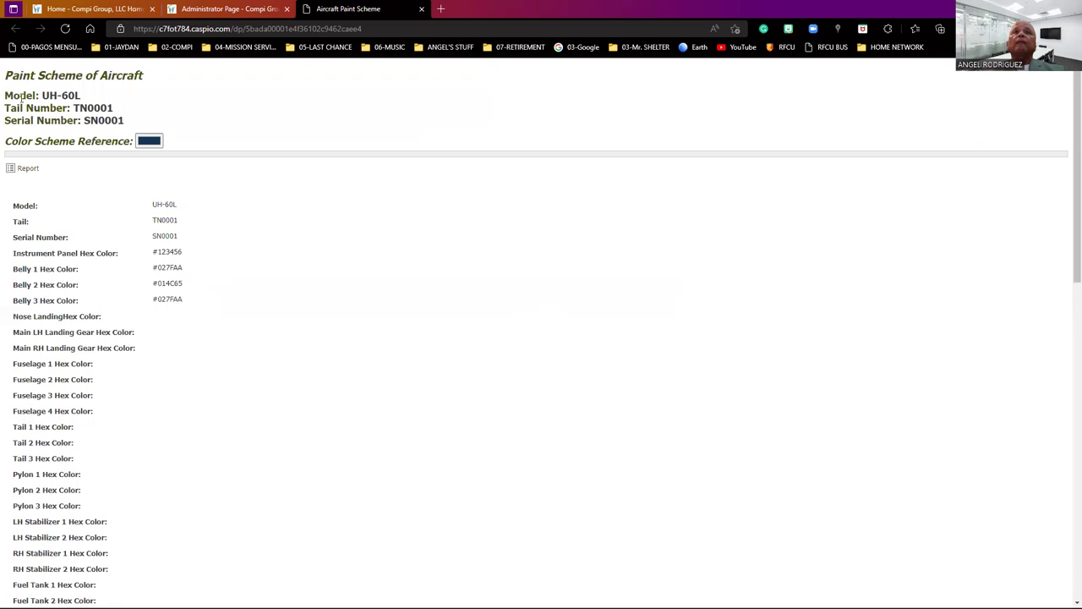
{"action": "left_click", "coordinate": [27, 169]}
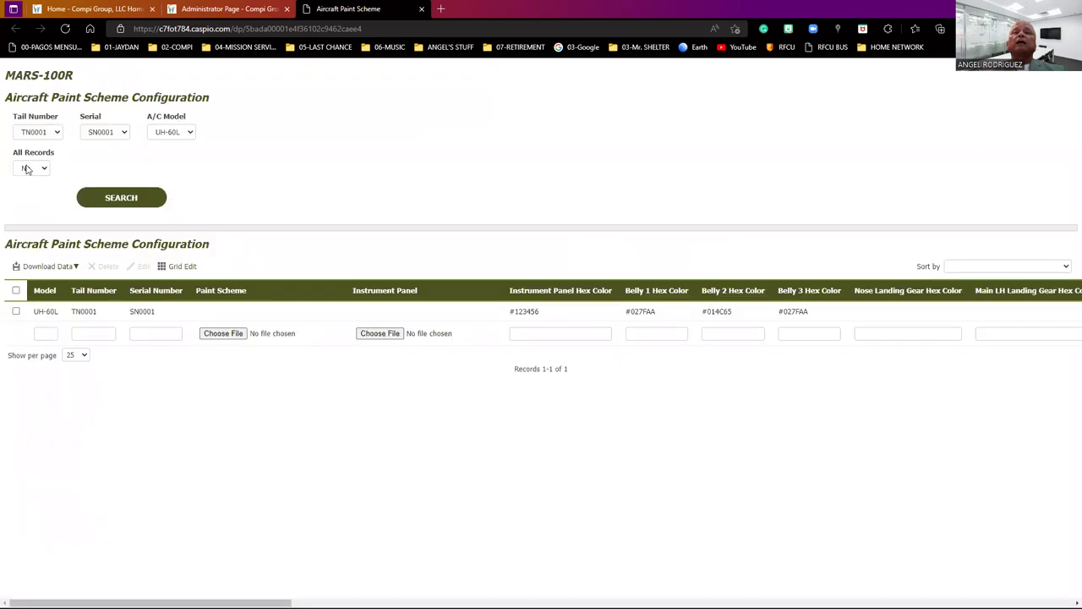
{"action": "left_click", "coordinate": [47, 169]}
{"action": "left_click", "coordinate": [50, 180]}
{"action": "left_click", "coordinate": [215, 387]}
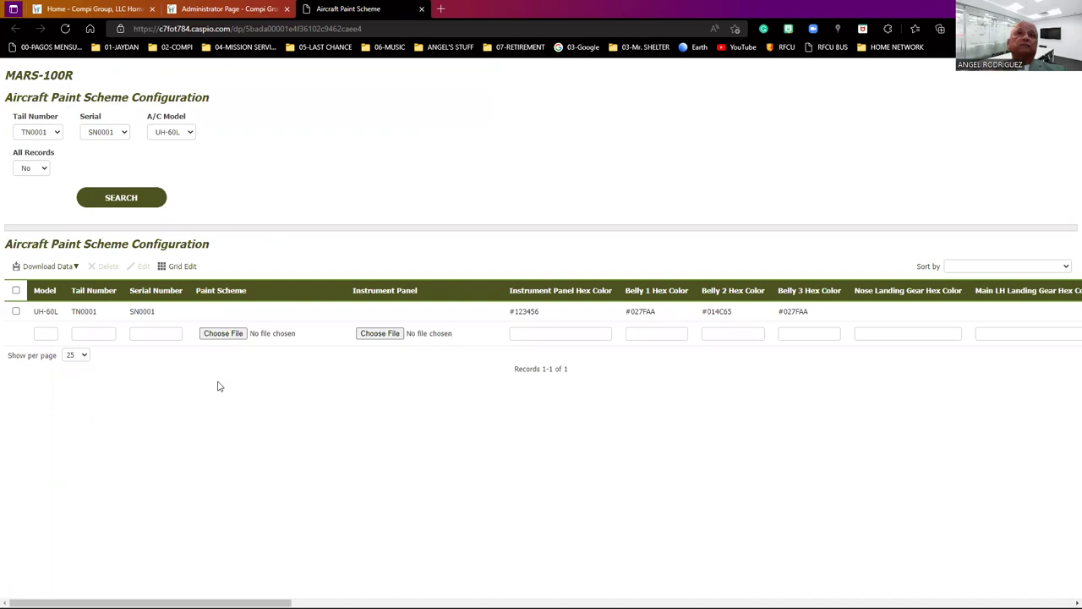
Examine the TN0001 paint scheme record in grid edit mode, exit grid editing without changes, and close the report.
{"action": "left_click", "coordinate": [183, 267]}
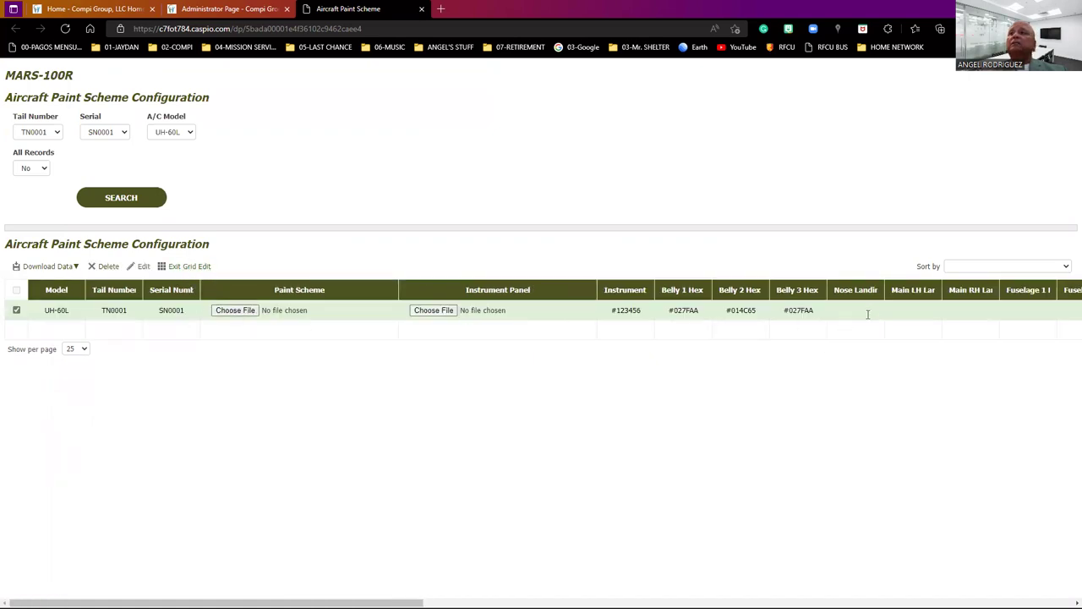
{"action": "mouse_move", "coordinate": [431, 602]}
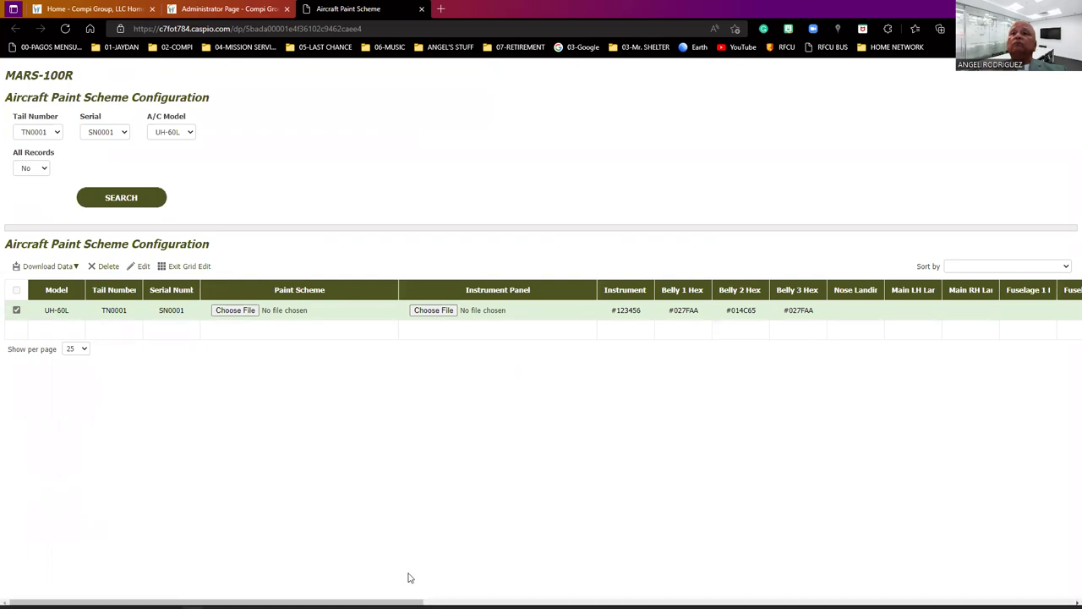
{"action": "left_click_drag", "start_coordinate": [412, 602], "coordinate": [994, 527]}
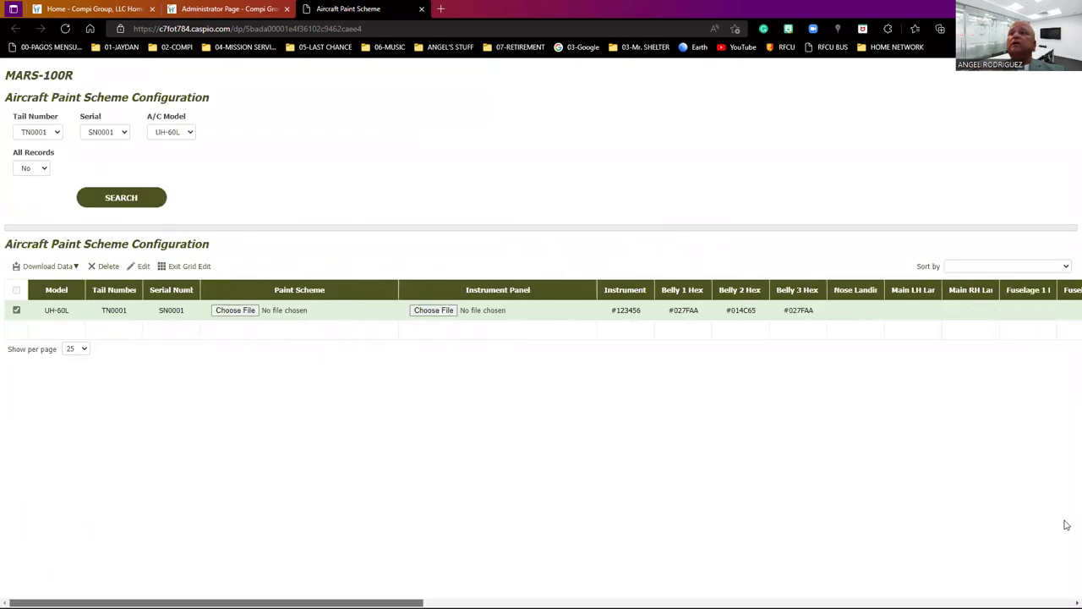
{"action": "left_click_drag", "start_coordinate": [1067, 526], "coordinate": [180, 408]}
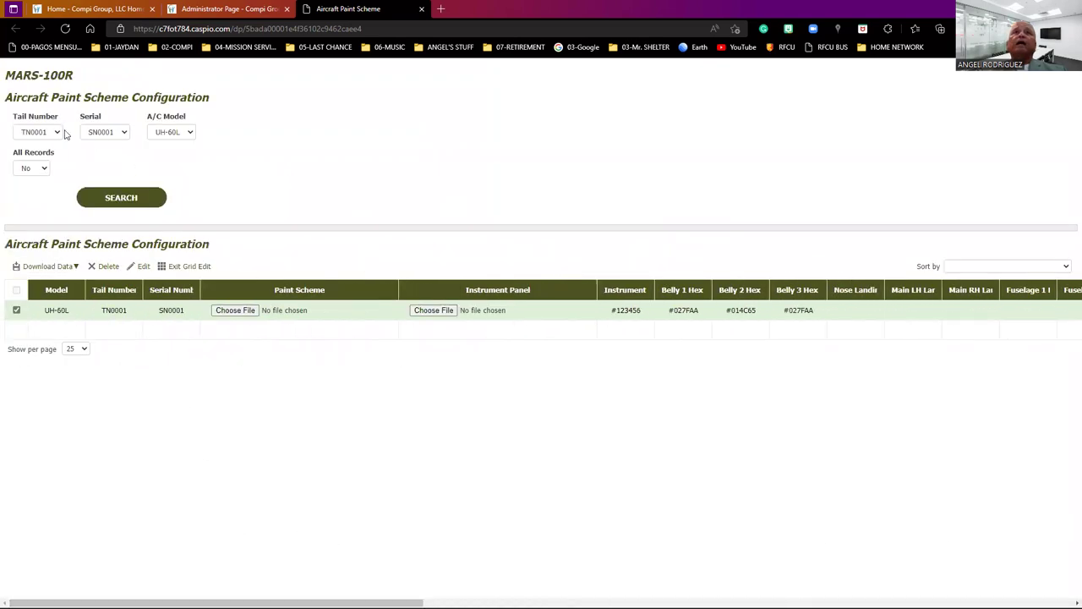
{"action": "left_click", "coordinate": [194, 267]}
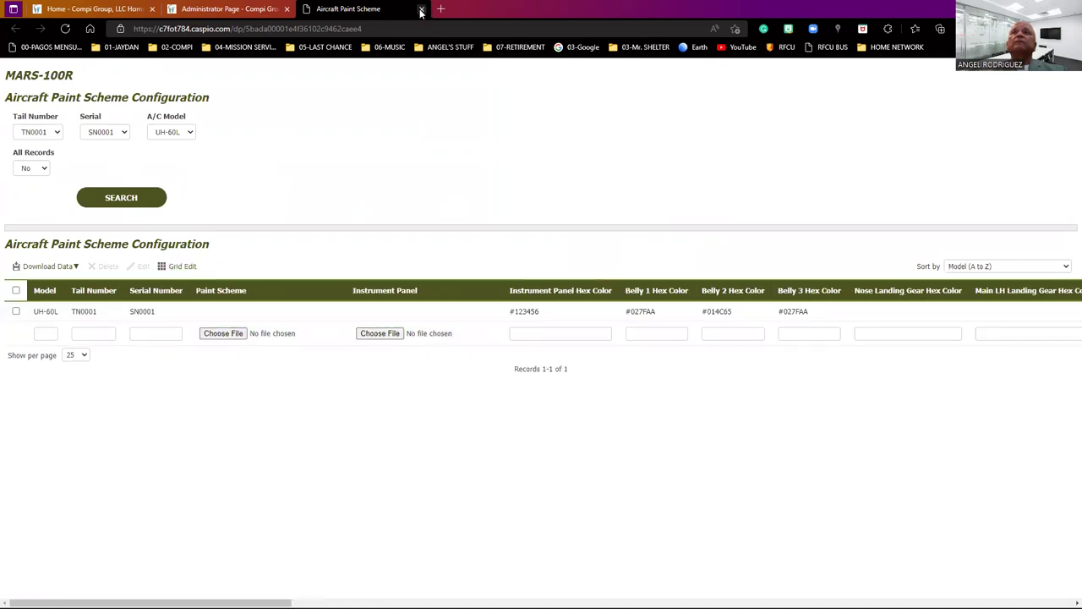
{"action": "left_click", "coordinate": [420, 10]}
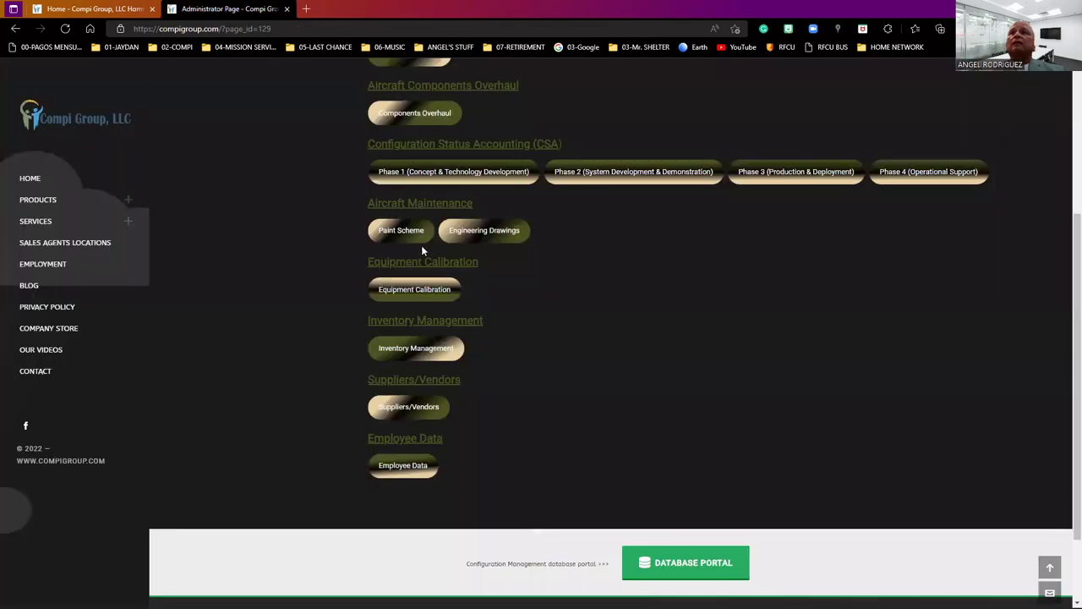
{"action": "left_click", "coordinate": [483, 233]}
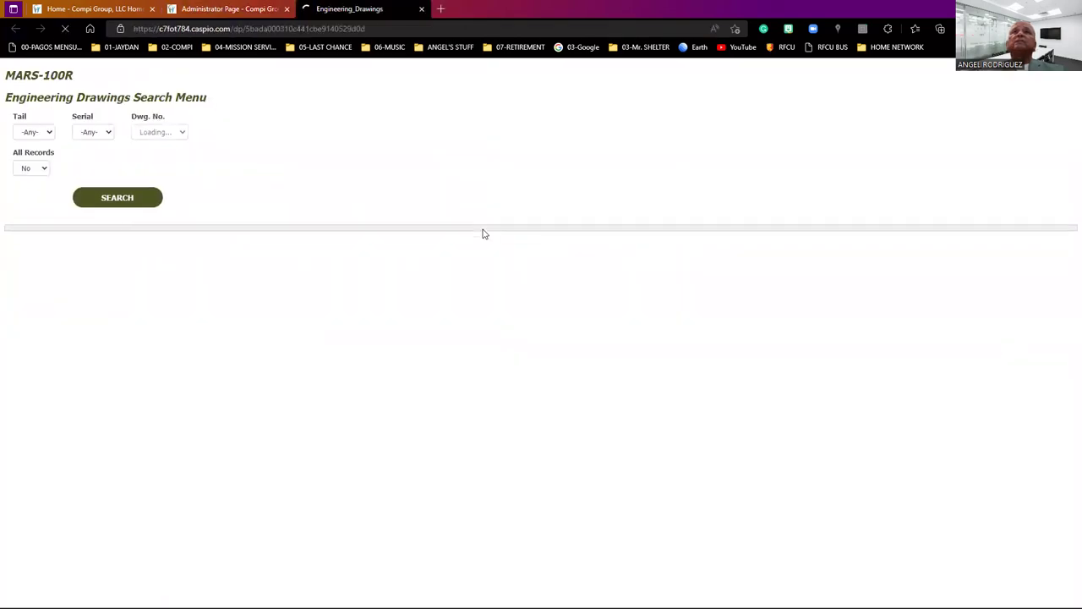
{"action": "left_click", "coordinate": [49, 134]}
{"action": "left_click", "coordinate": [32, 155]}
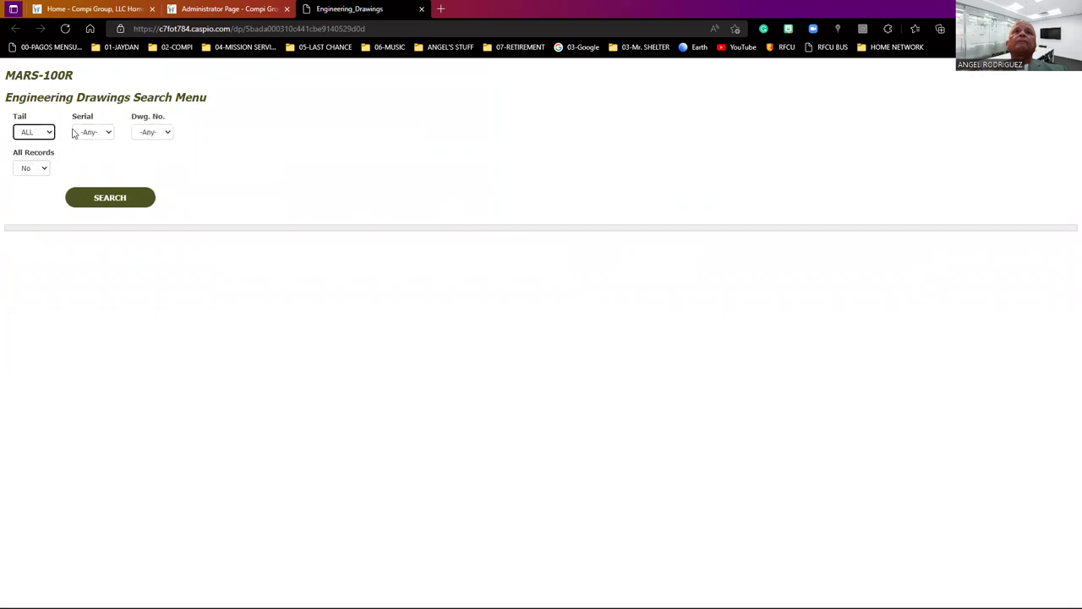
{"action": "left_click", "coordinate": [93, 133]}
{"action": "left_click", "coordinate": [94, 155]}
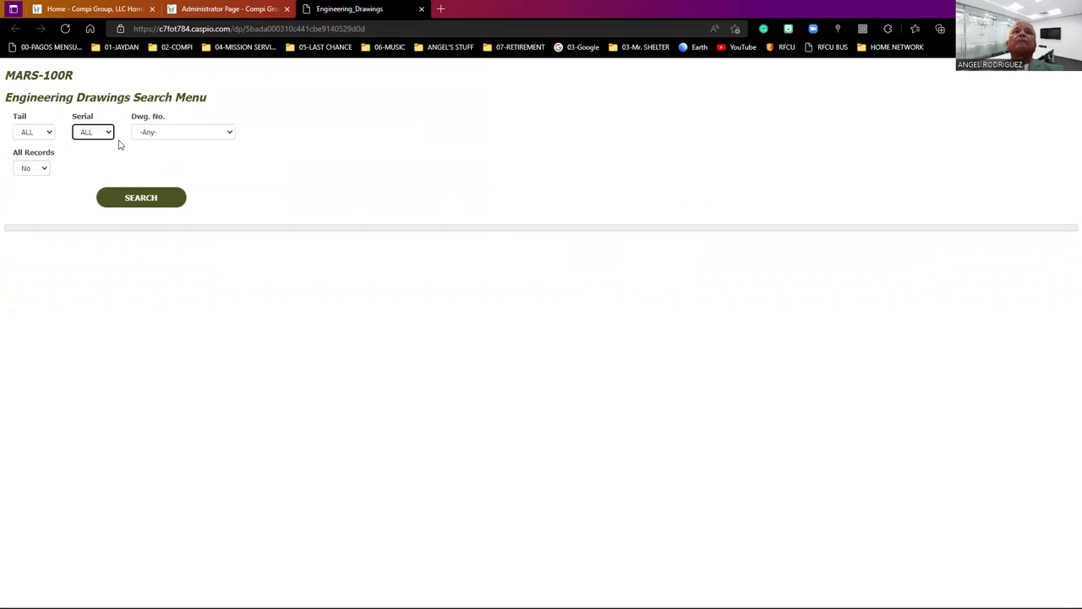
{"action": "left_click", "coordinate": [147, 136]}
{"action": "left_click", "coordinate": [156, 159]}
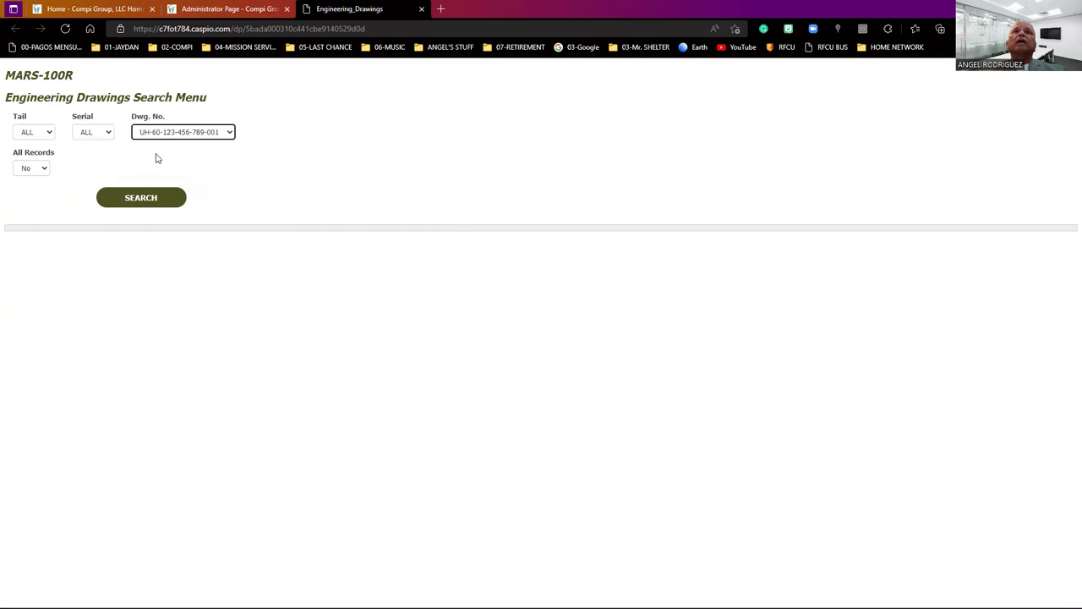
{"action": "left_click", "coordinate": [114, 199]}
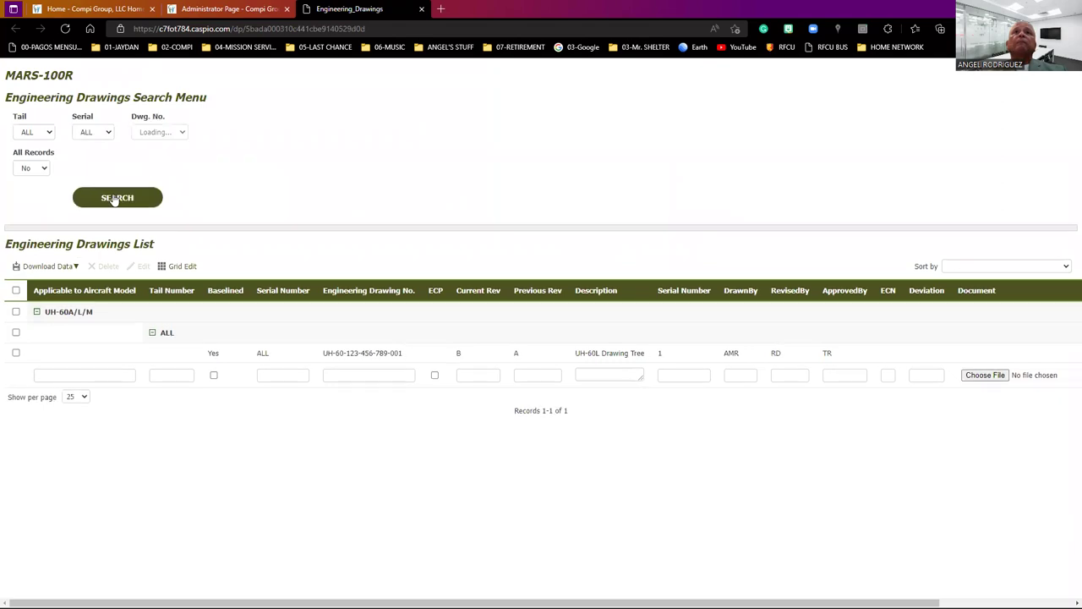
Review the drawing record's columns through Document and All Records, and collapse the UH-60A/L/M group.
{"action": "left_click", "coordinate": [36, 313]}
{"action": "left_click", "coordinate": [36, 313]}
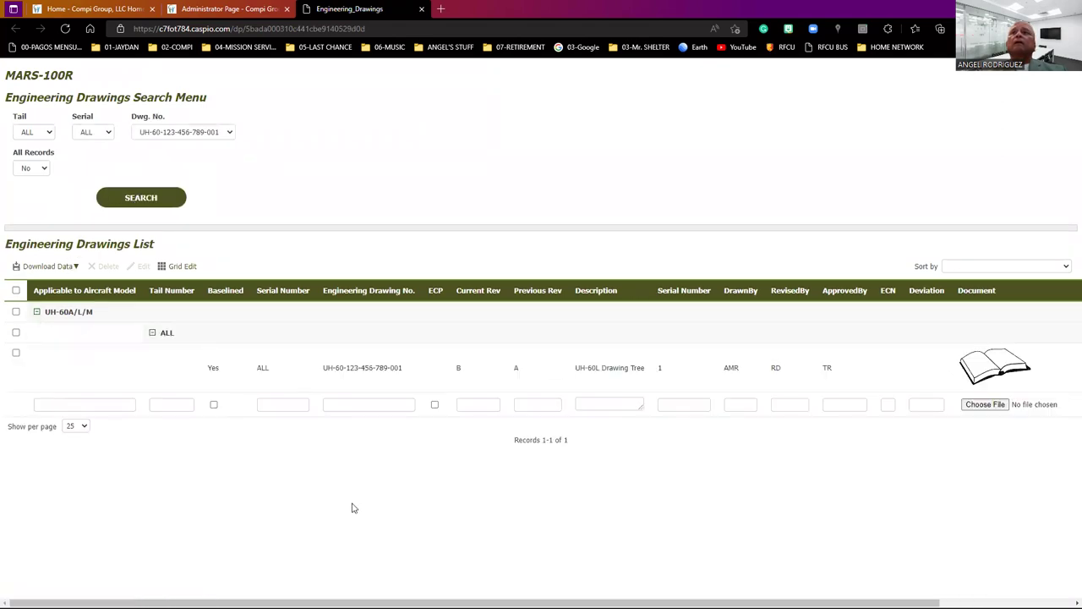
{"action": "left_click_drag", "start_coordinate": [211, 602], "coordinate": [690, 482]}
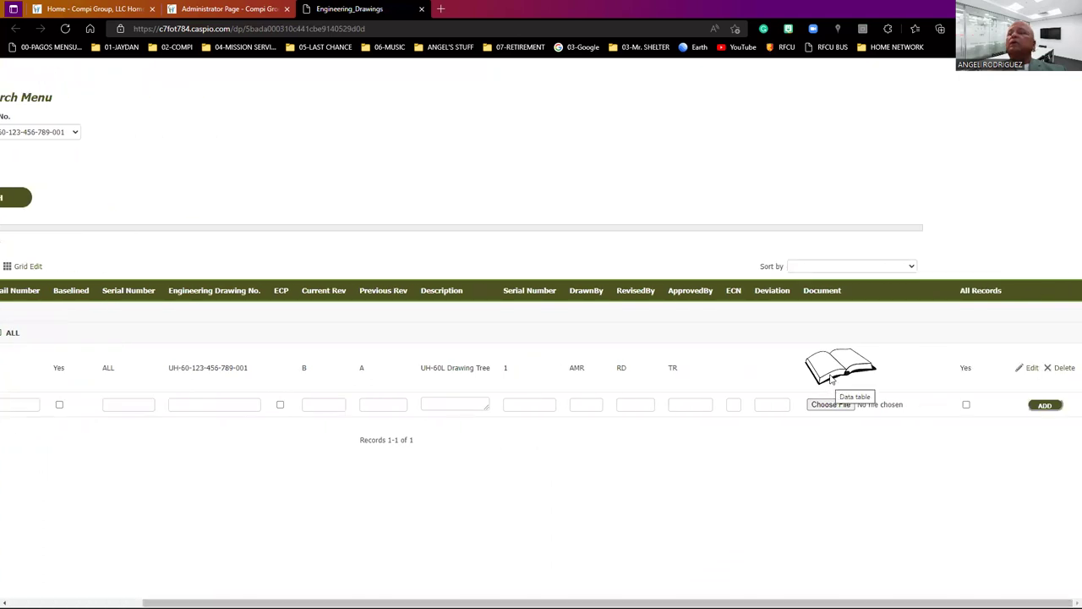
{"action": "left_click_drag", "start_coordinate": [526, 602], "coordinate": [392, 602]}
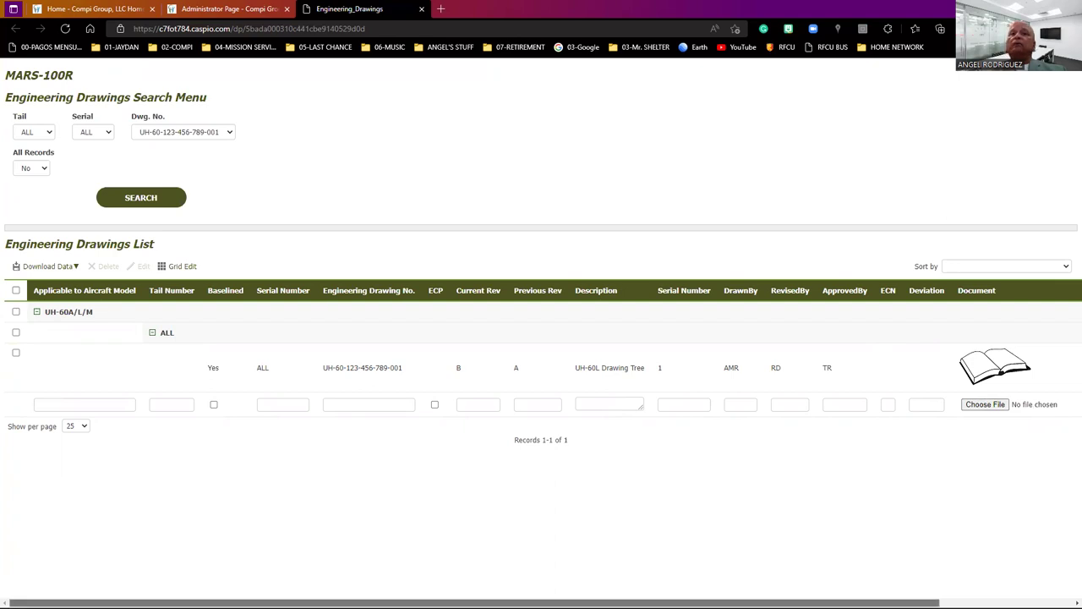
{"action": "left_click_drag", "start_coordinate": [908, 603], "coordinate": [1052, 567]}
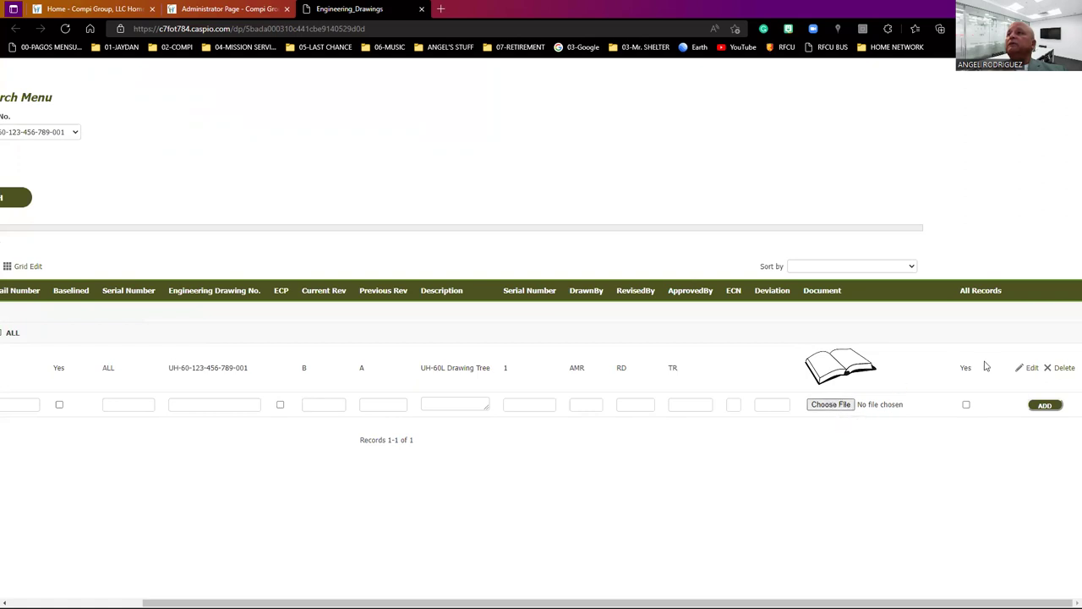
{"action": "left_click_drag", "start_coordinate": [592, 602], "coordinate": [458, 602]}
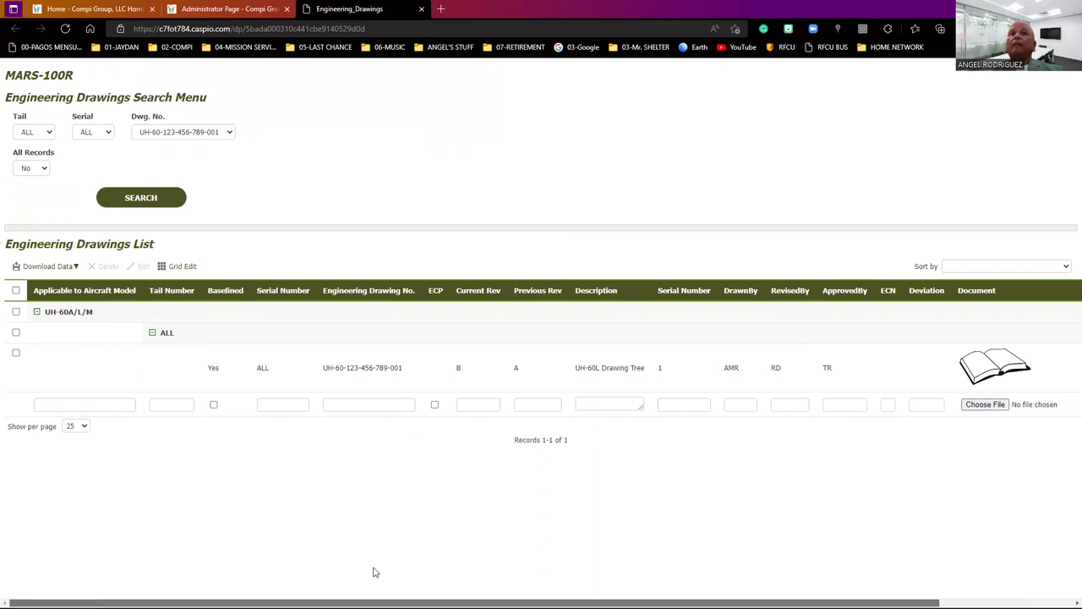
{"action": "left_click", "coordinate": [36, 313]}
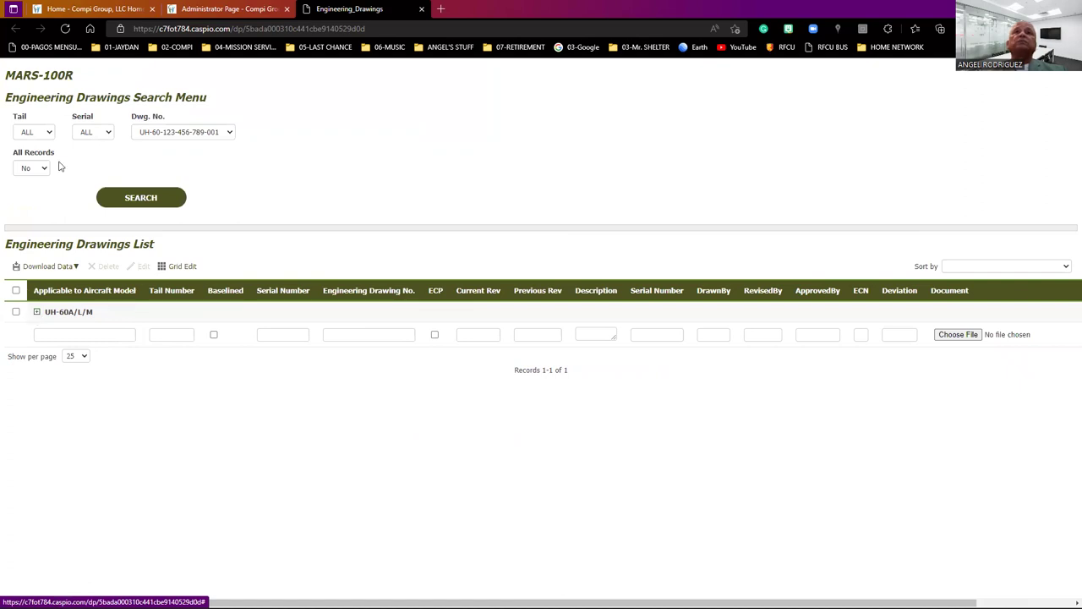
Check the Tail filter options, keeping ALL, and close the engineering drawings page.
{"action": "left_click", "coordinate": [50, 134]}
{"action": "left_click", "coordinate": [53, 137]}
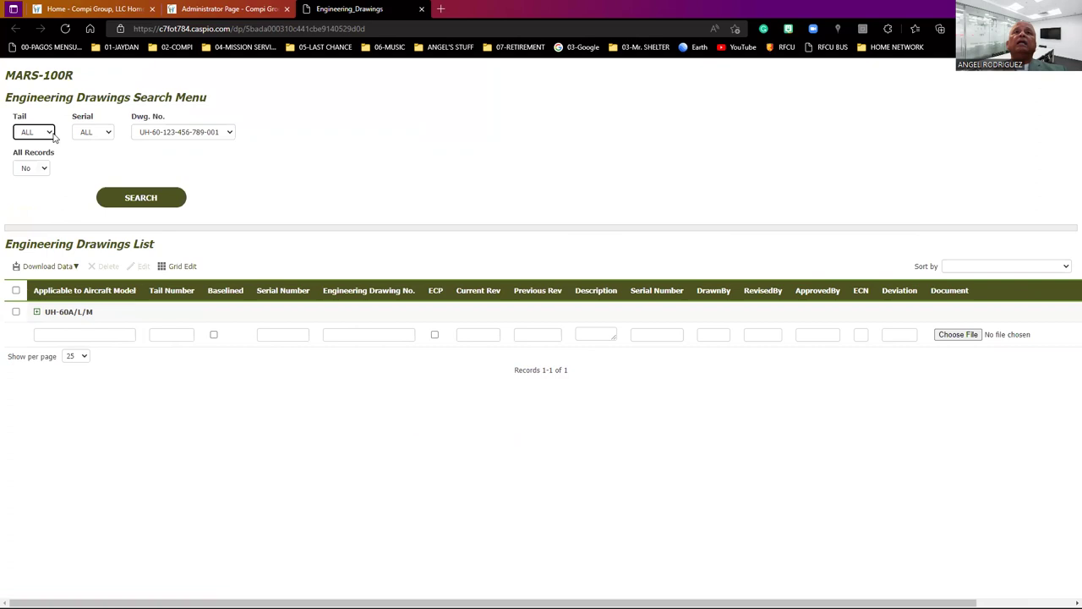
{"action": "left_click", "coordinate": [422, 9]}
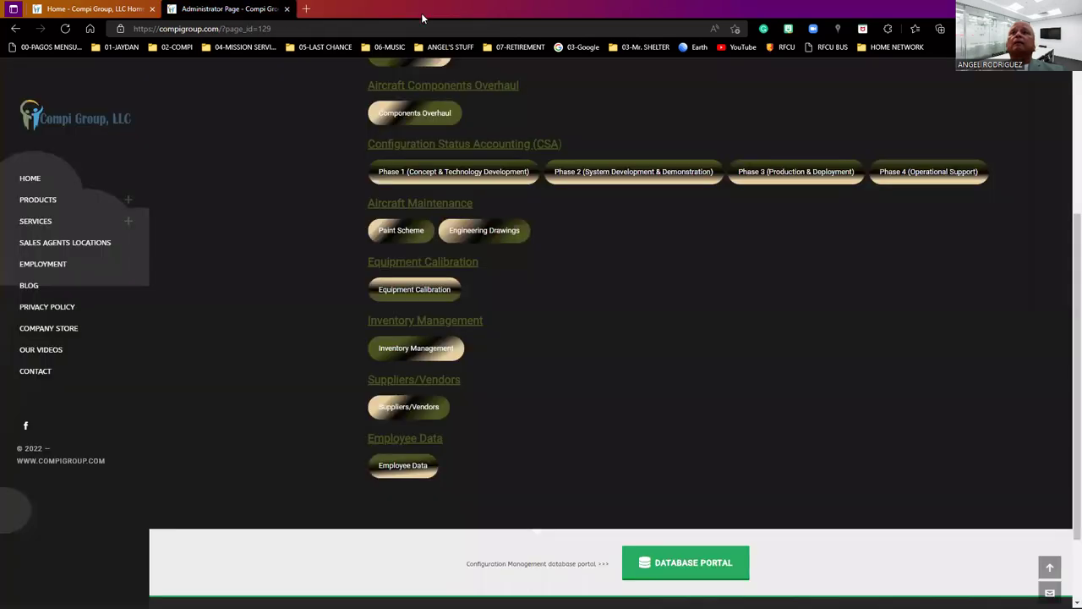
Open the Equipment Calibration module and search for part number 43 with serial number 1234567.
{"action": "left_click", "coordinate": [404, 295]}
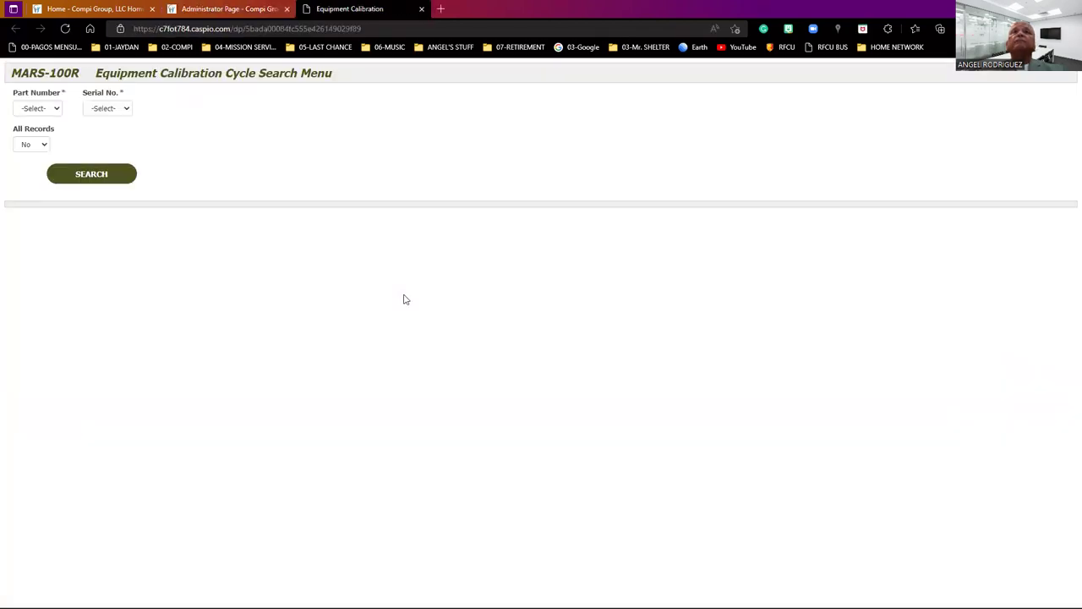
{"action": "left_click", "coordinate": [58, 111]}
{"action": "left_click", "coordinate": [40, 134]}
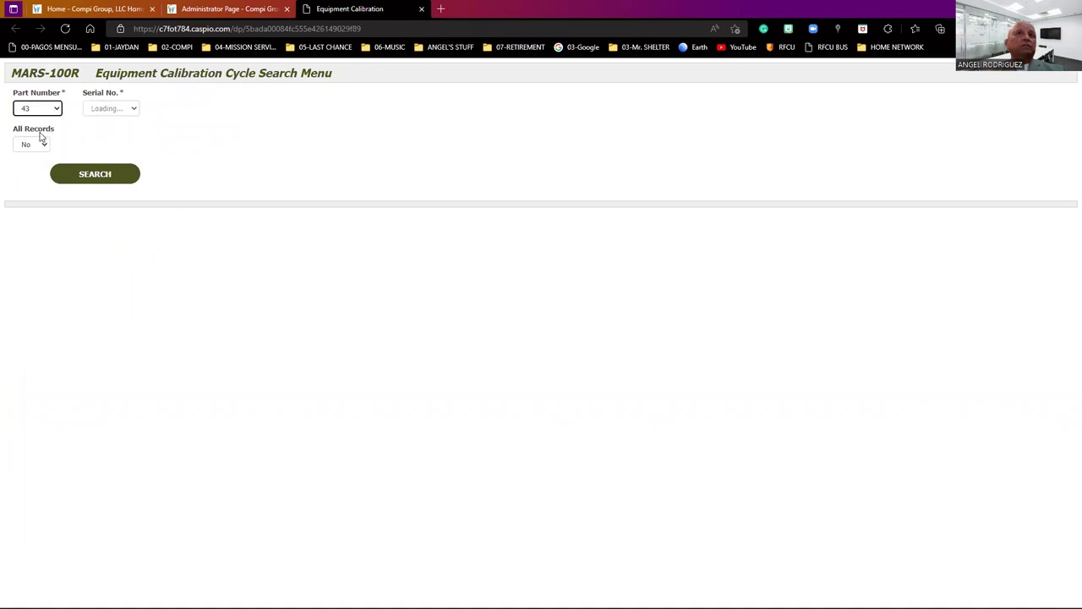
{"action": "left_click", "coordinate": [117, 110]}
{"action": "left_click", "coordinate": [115, 133]}
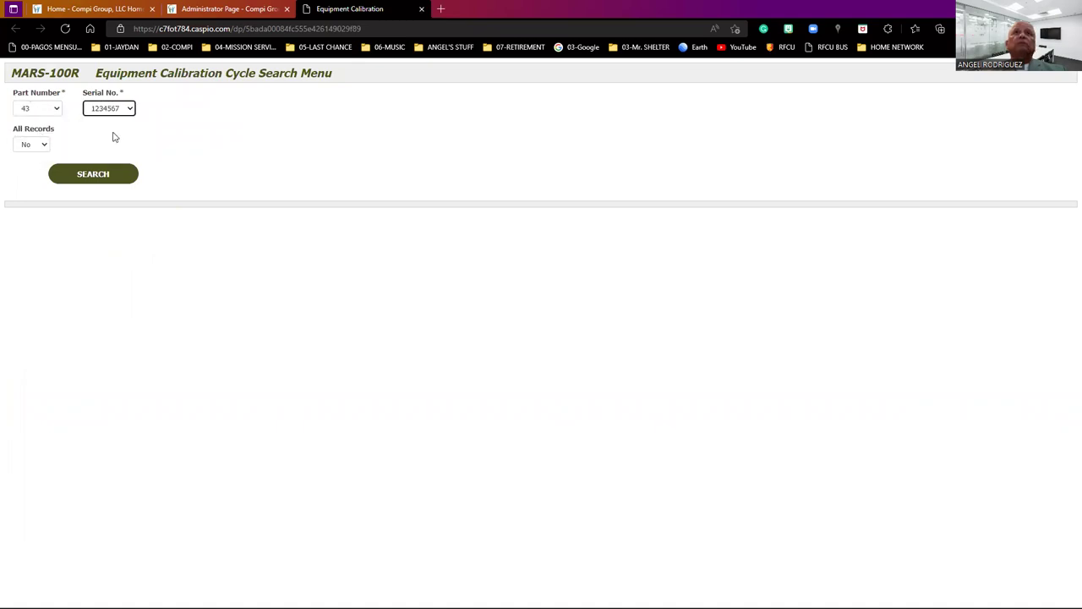
{"action": "left_click", "coordinate": [94, 181]}
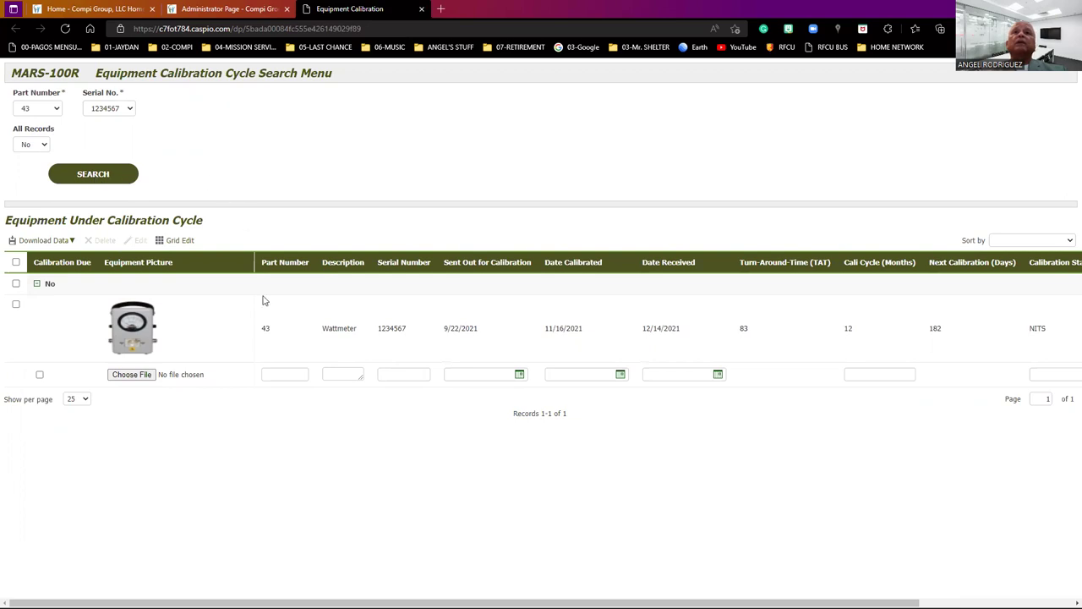
Review the wattmeter's calibration columns and its full calibration details, and close the equipment calibration page.
{"action": "left_click_drag", "start_coordinate": [297, 603], "coordinate": [229, 582]}
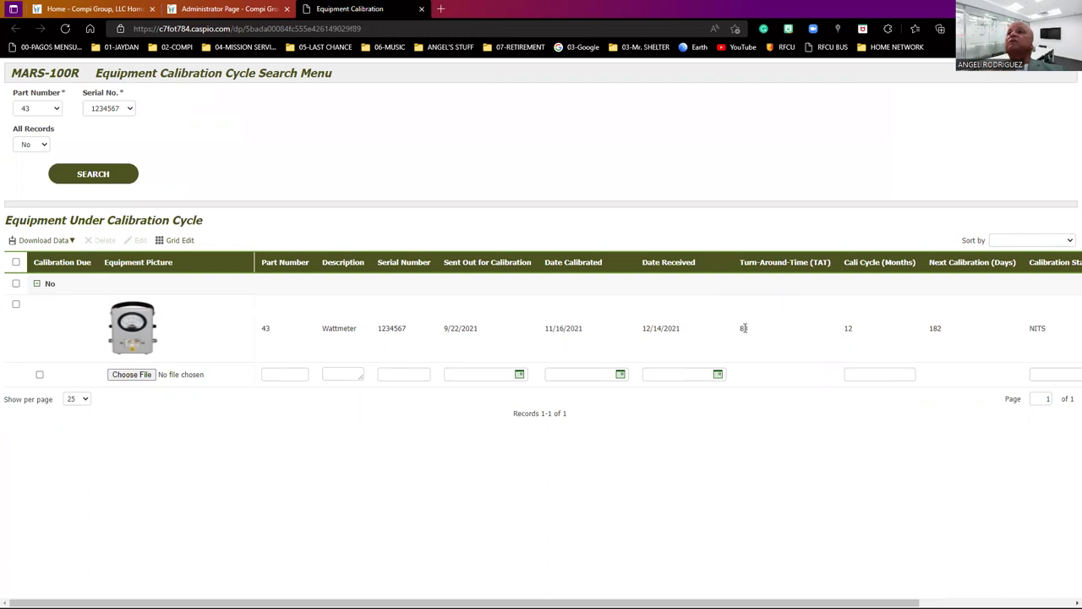
{"action": "left_click_drag", "start_coordinate": [465, 602], "coordinate": [619, 602]}
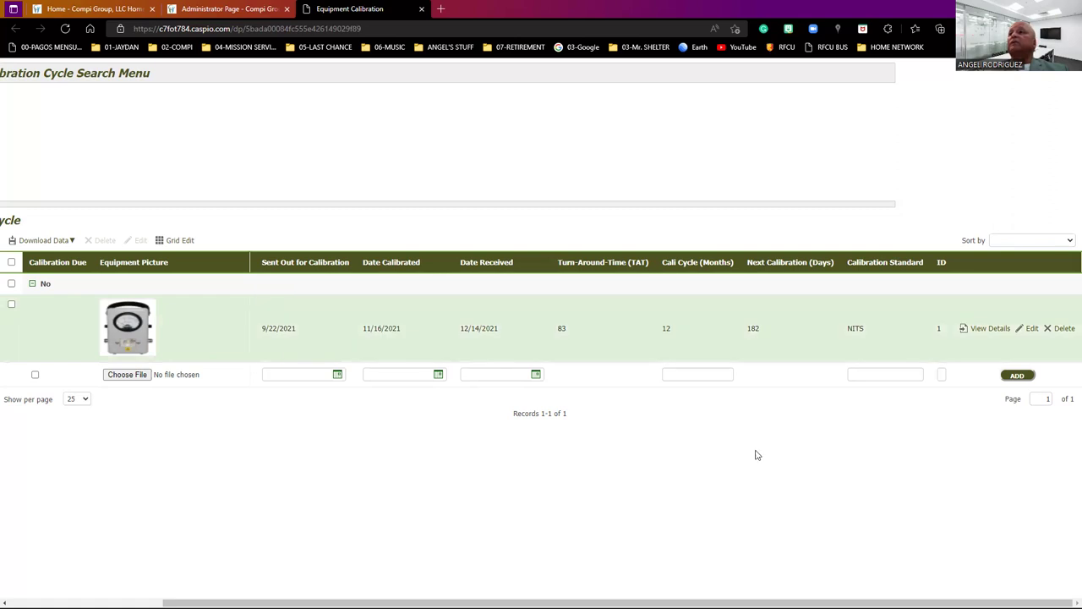
{"action": "left_click", "coordinate": [991, 329]}
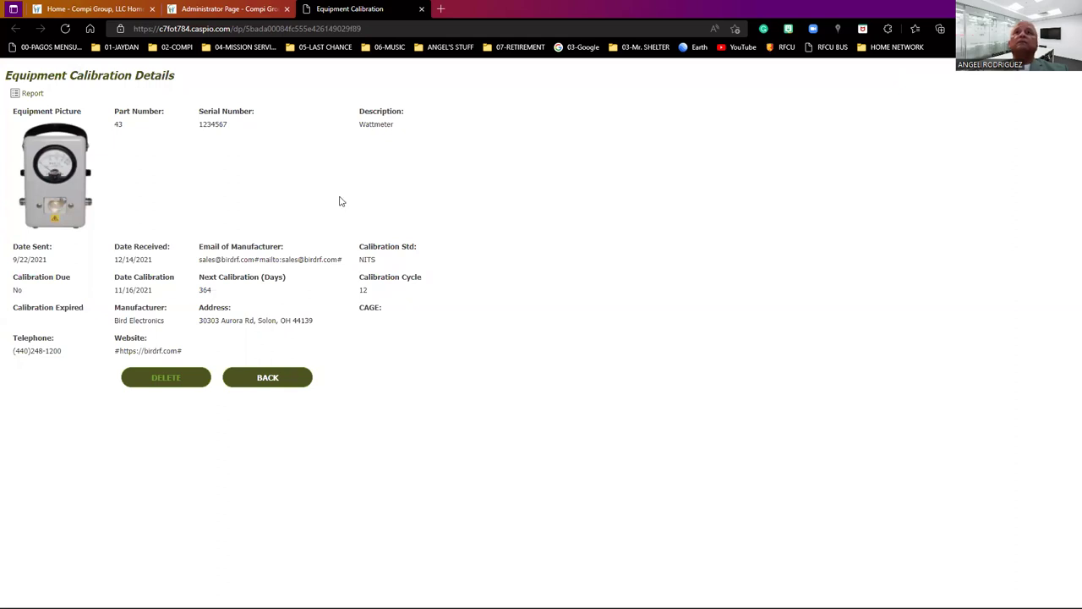
{"action": "left_click", "coordinate": [421, 8]}
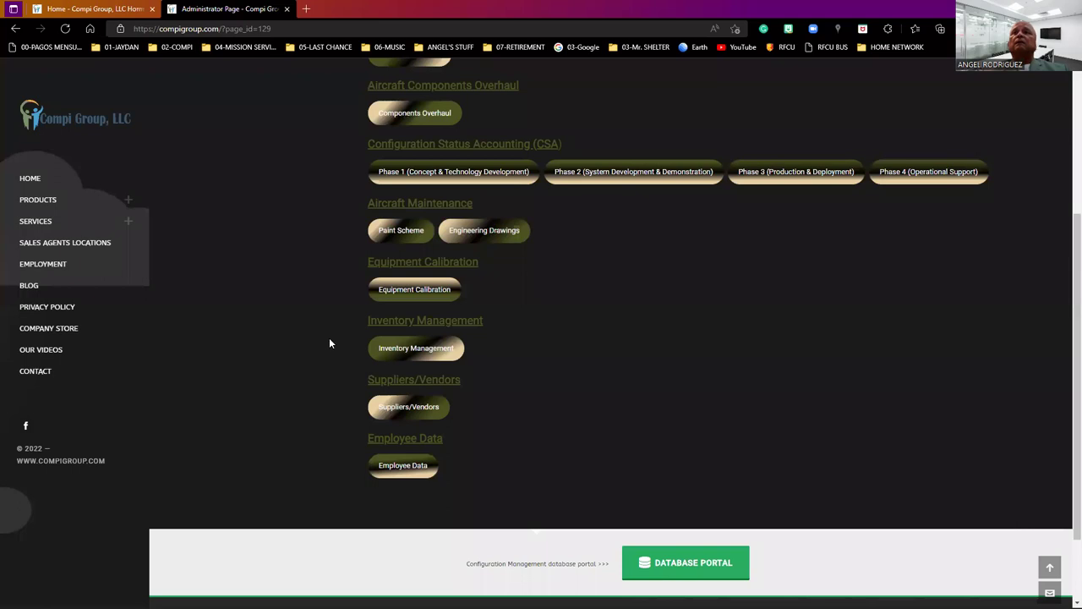
Open the Inventory Management module and search for part number KT-76A with description Transponder and category Avionics.
{"action": "left_click", "coordinate": [382, 356]}
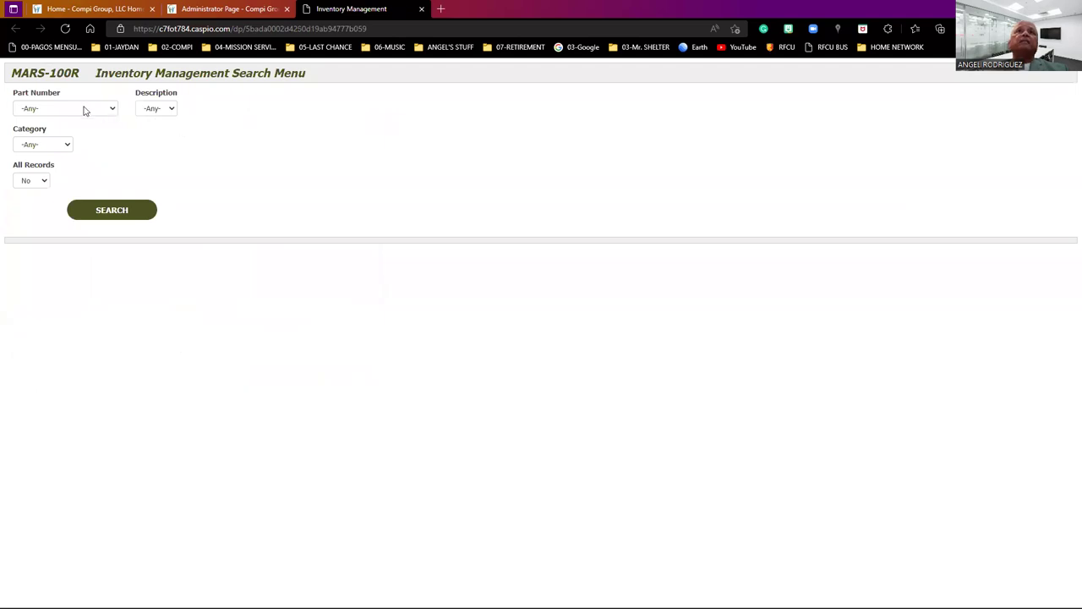
{"action": "left_click", "coordinate": [113, 109]}
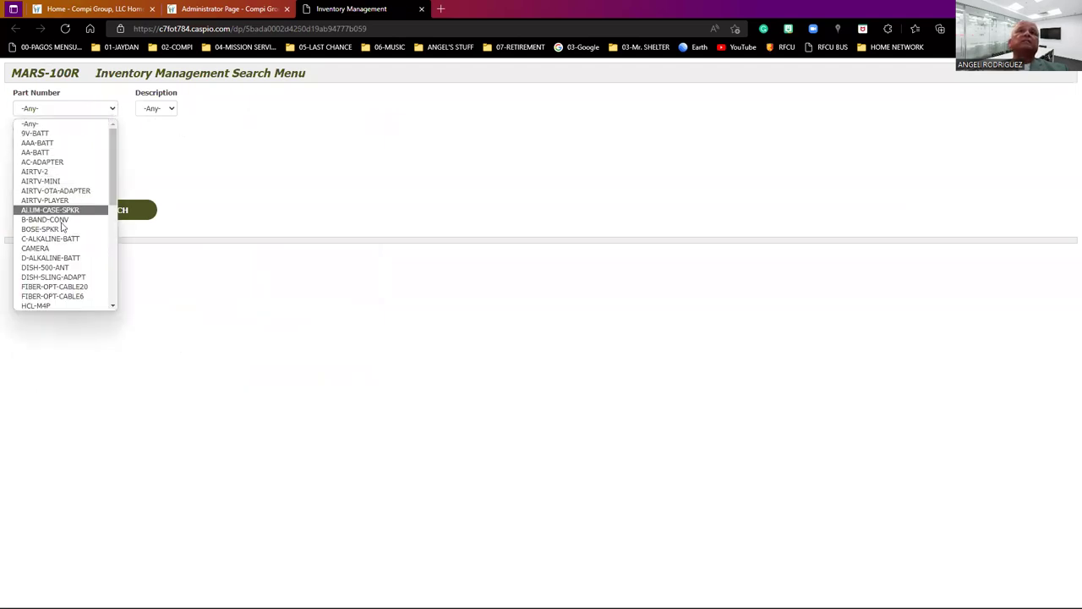
{"action": "scroll", "coordinate": [87, 292], "scroll_direction": "down", "scroll_amount": 3}
{"action": "scroll", "coordinate": [87, 292], "scroll_direction": "down", "scroll_amount": 4}
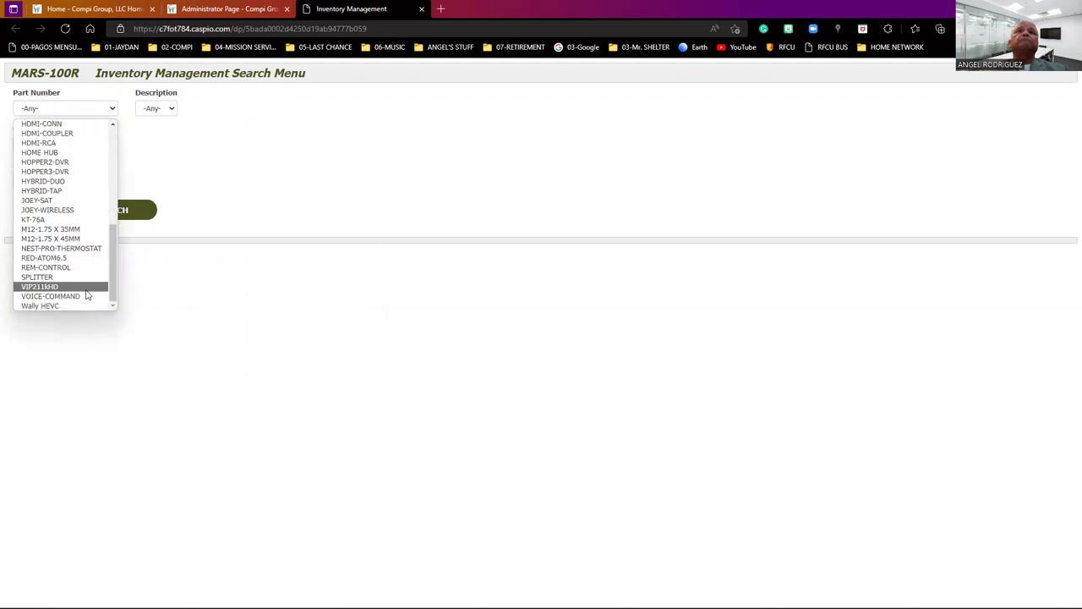
{"action": "left_click", "coordinate": [38, 220]}
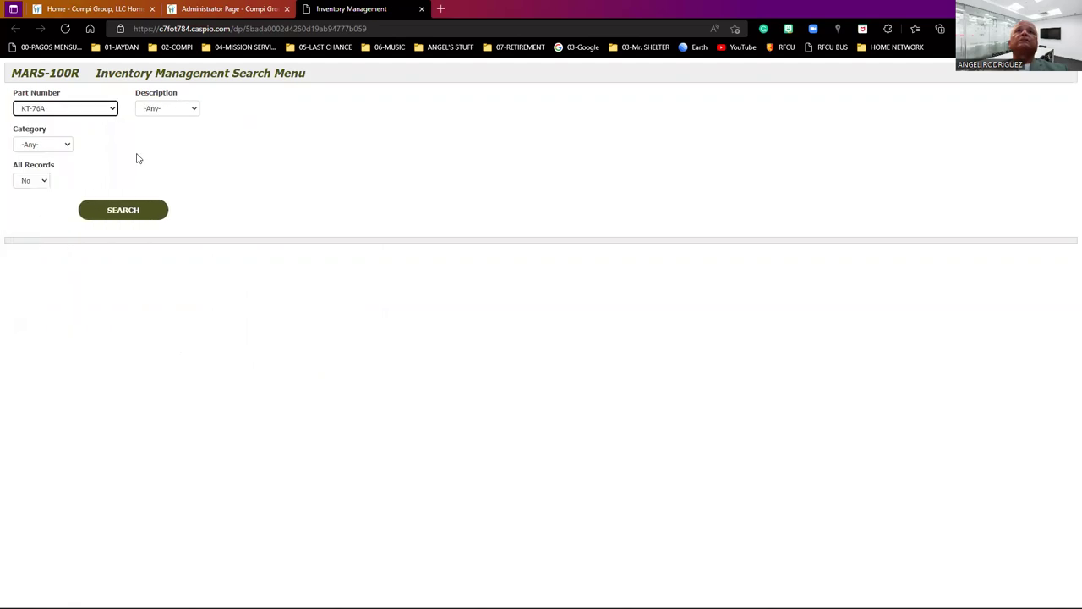
{"action": "left_click", "coordinate": [197, 110]}
{"action": "left_click", "coordinate": [181, 133]}
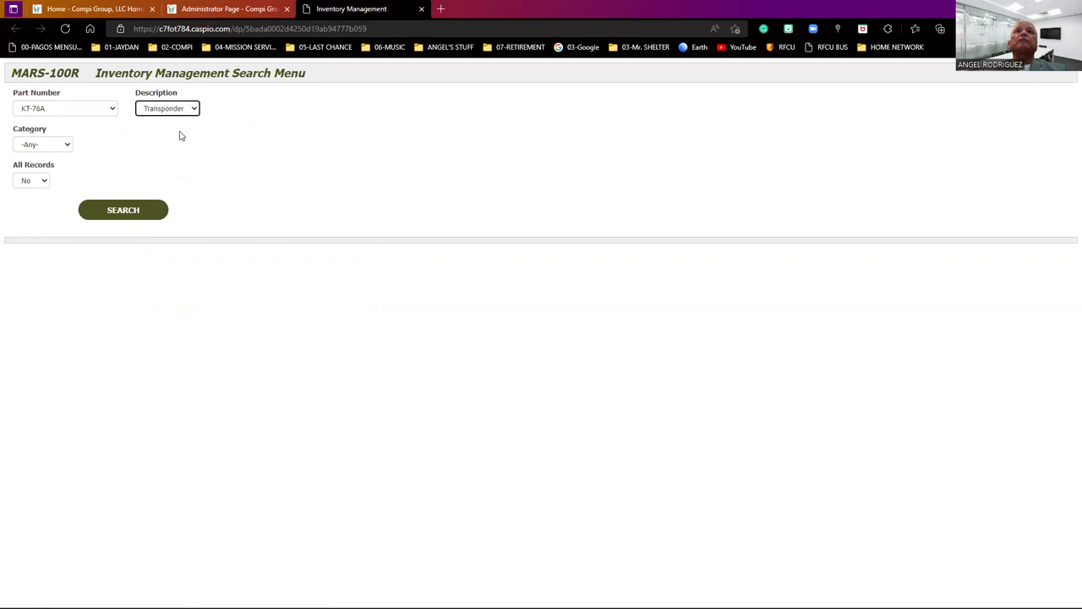
{"action": "left_click", "coordinate": [68, 146]}
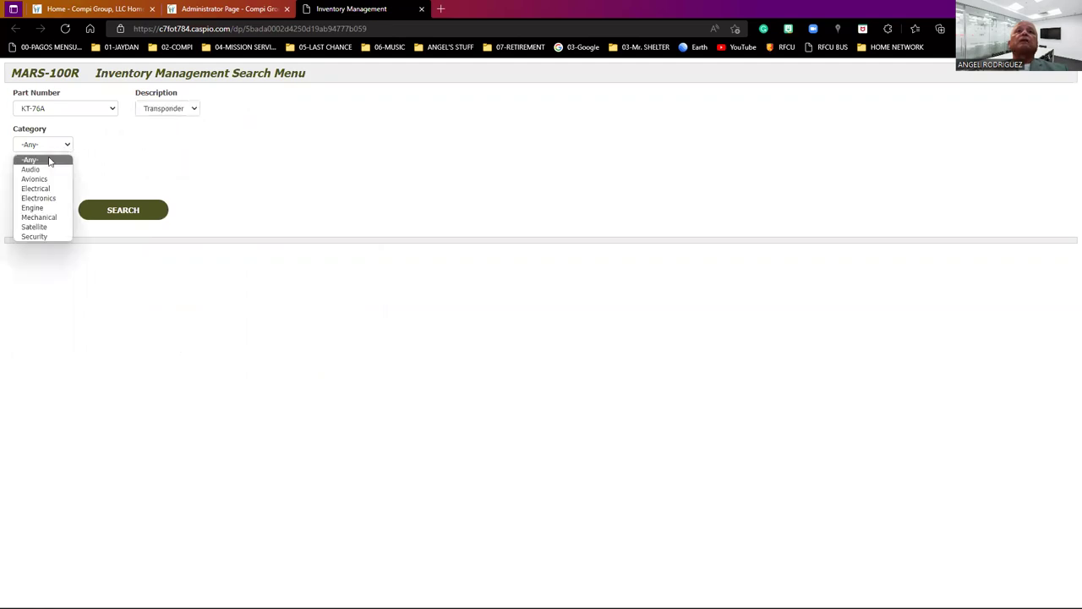
{"action": "left_click", "coordinate": [36, 179]}
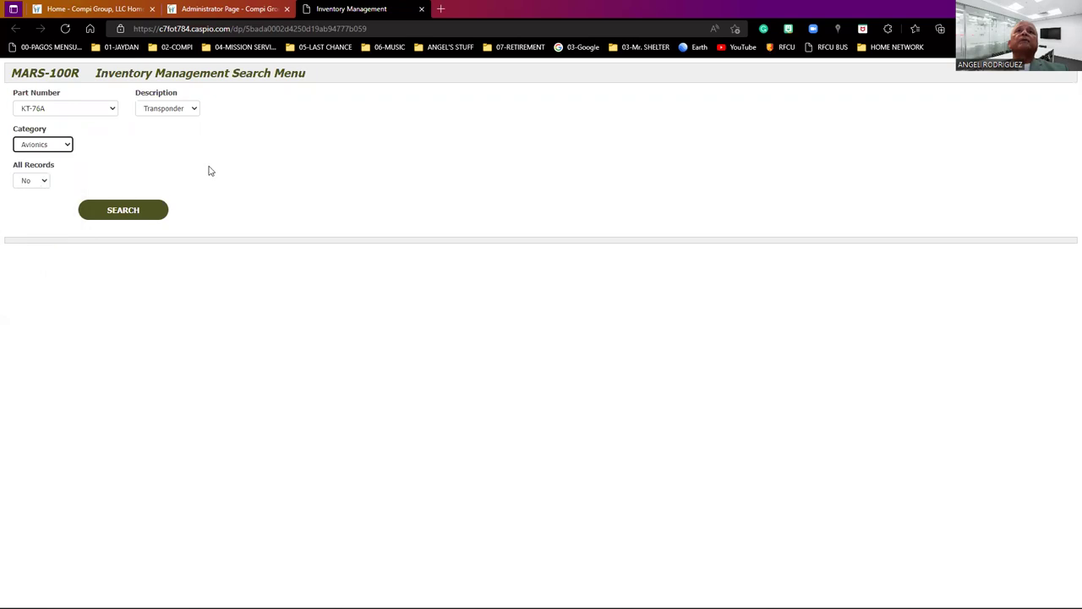
{"action": "left_click", "coordinate": [147, 219]}
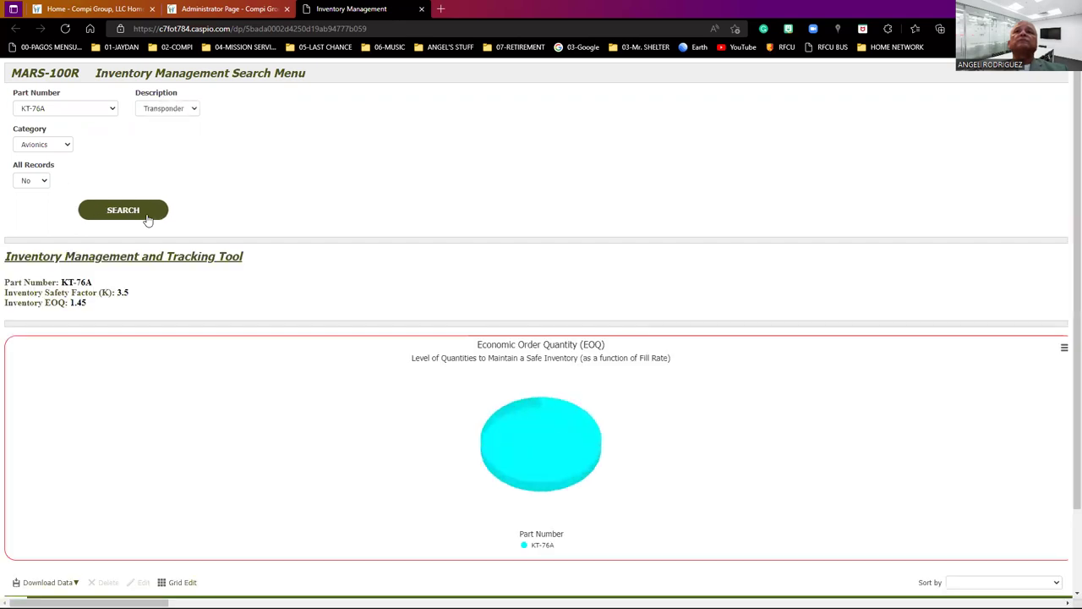
Choose the Avionics category in the blank new-record row of the inventory table.
{"action": "scroll", "coordinate": [147, 219], "scroll_direction": "down", "scroll_amount": 1}
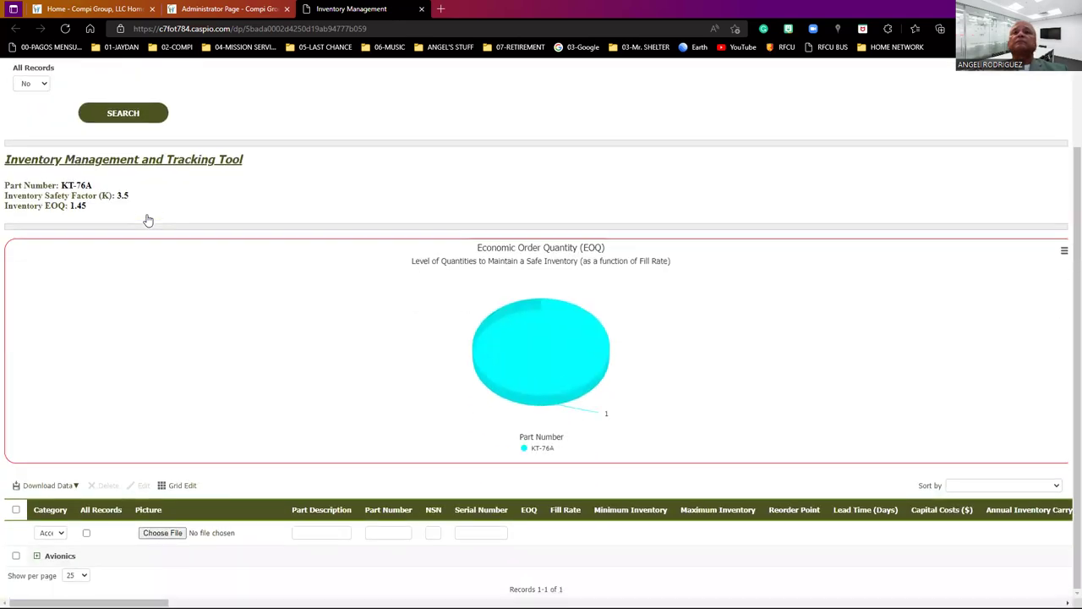
{"action": "left_click", "coordinate": [62, 534]}
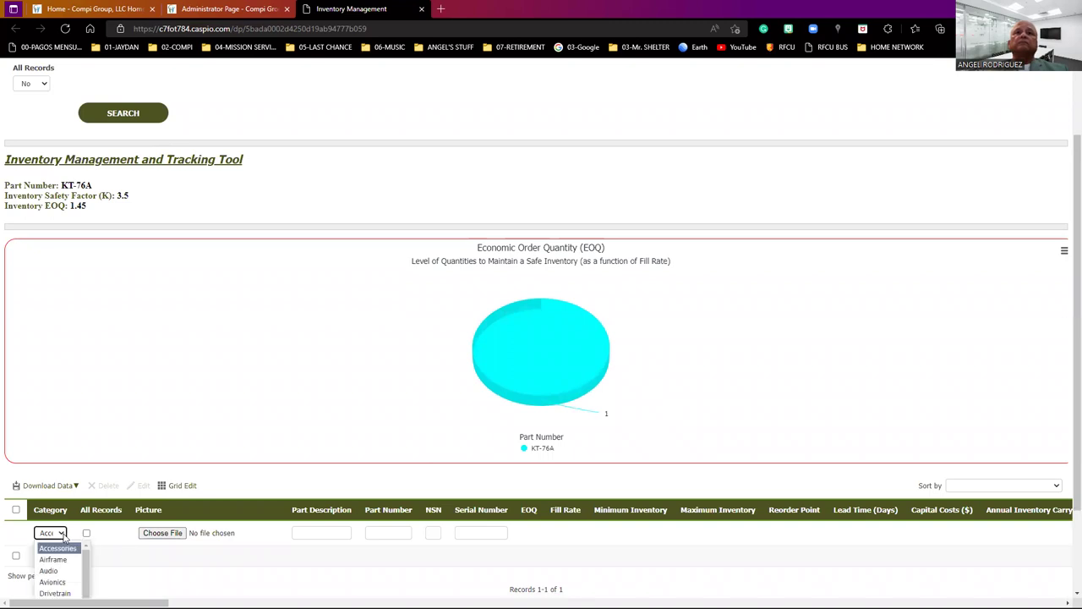
{"action": "left_click", "coordinate": [55, 582]}
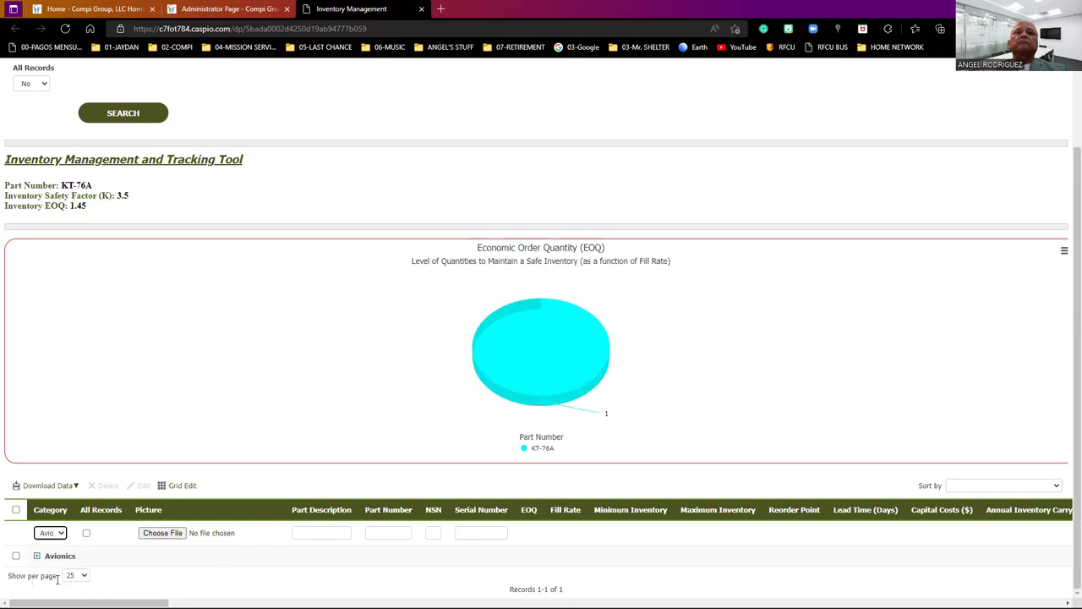
{"action": "scroll", "coordinate": [165, 428], "scroll_direction": "up", "scroll_amount": 1}
{"action": "scroll", "coordinate": [164, 427], "scroll_direction": "down", "scroll_amount": 1}
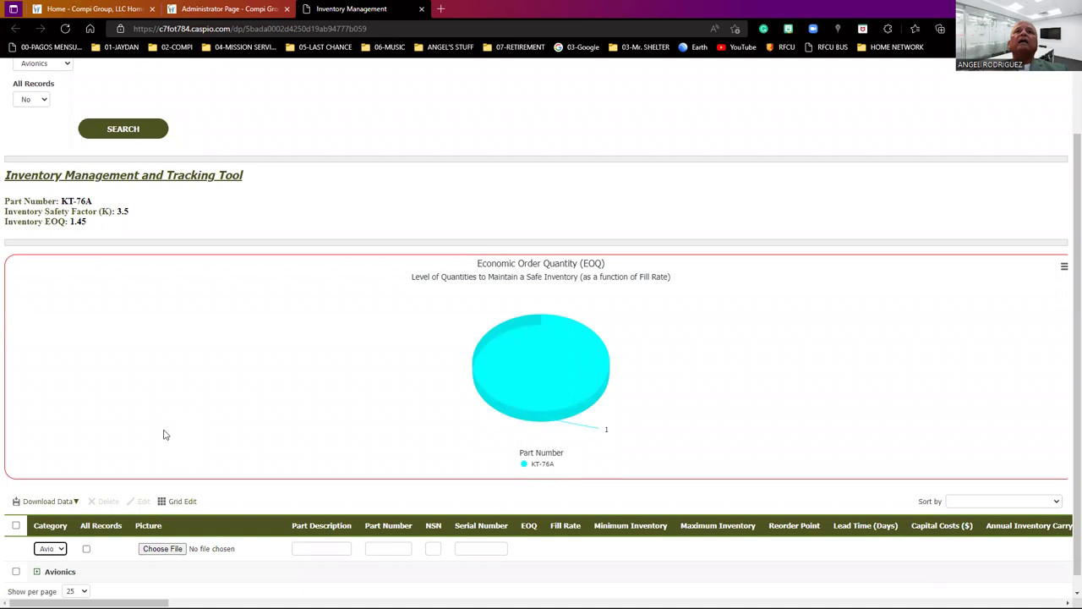
{"action": "scroll", "coordinate": [403, 437], "scroll_direction": "down", "scroll_amount": 1}
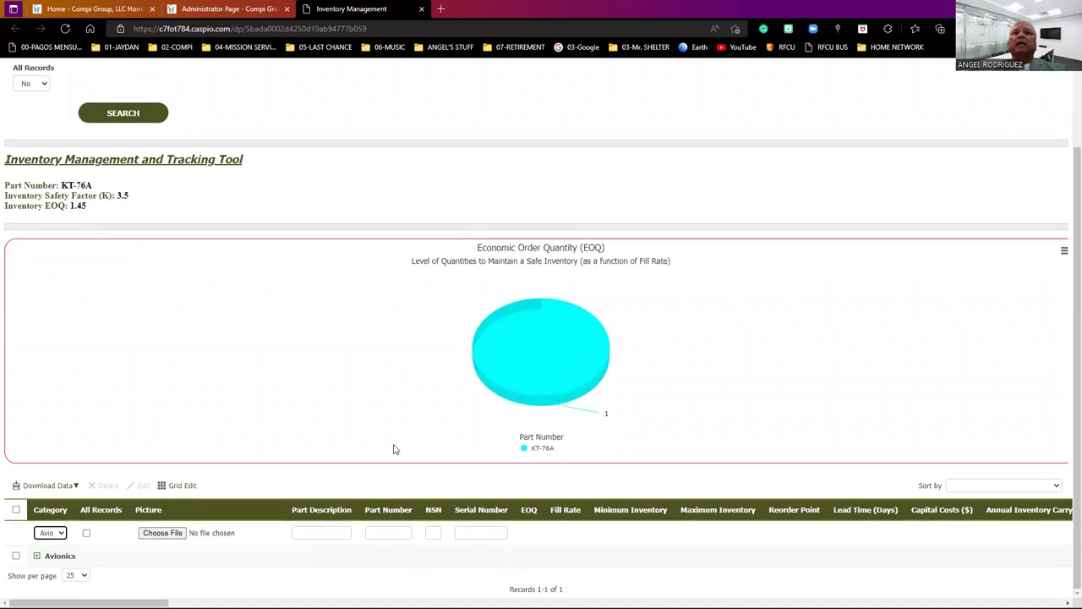
Expand the Avionics group and review the transponder record across all of its inventory columns.
{"action": "left_click", "coordinate": [36, 556]}
{"action": "scroll", "coordinate": [232, 544], "scroll_direction": "down", "scroll_amount": 1}
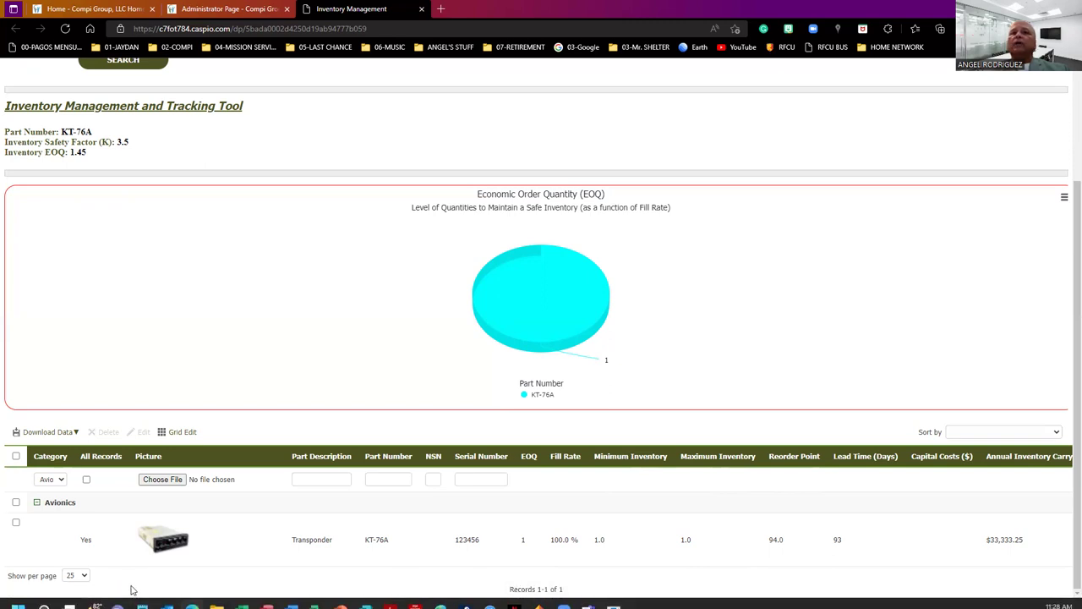
{"action": "left_click_drag", "start_coordinate": [134, 602], "coordinate": [865, 602]}
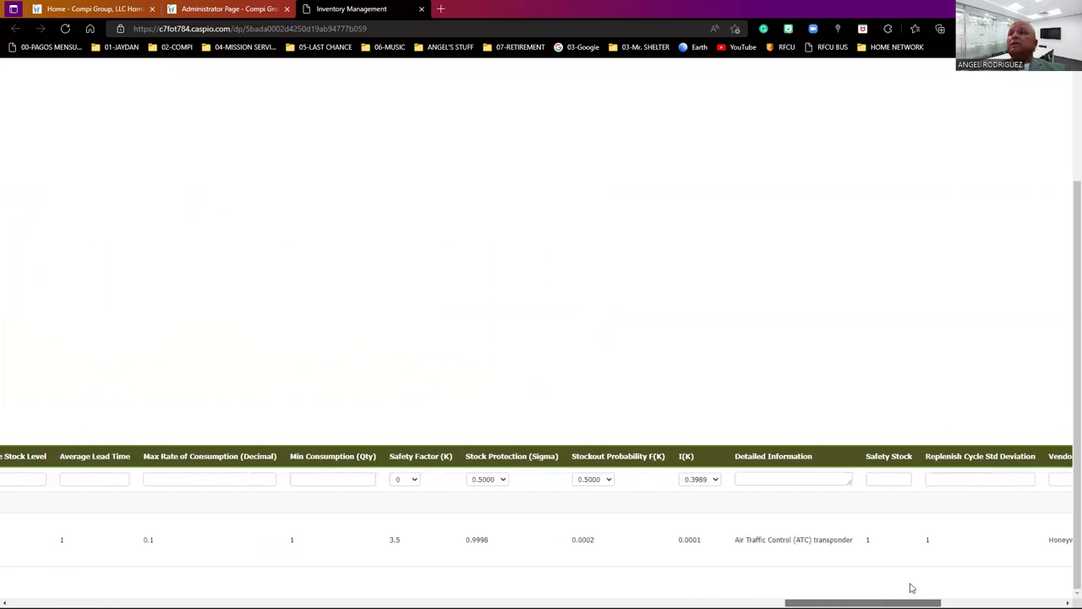
{"action": "scroll", "coordinate": [910, 587], "scroll_direction": "left", "scroll_amount": 1}
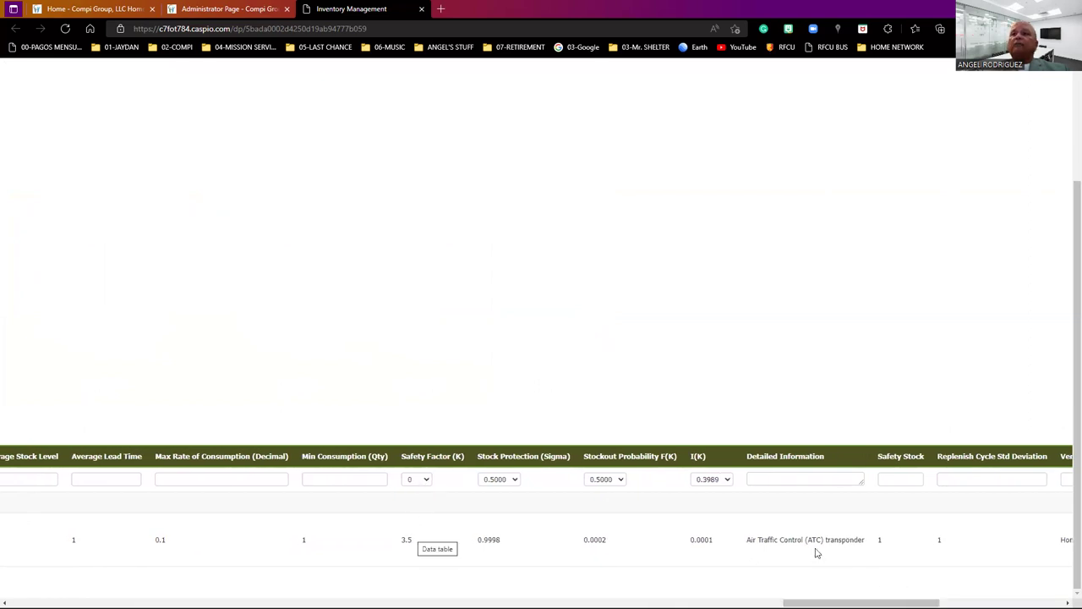
{"action": "left_click_drag", "start_coordinate": [861, 602], "coordinate": [86, 602]}
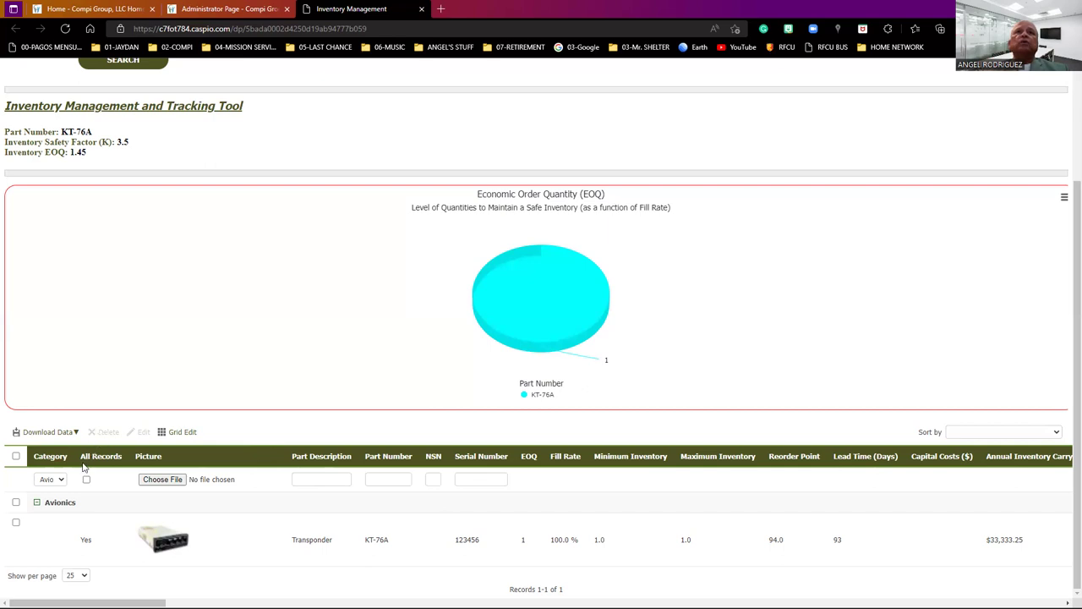
Search the inventory with All Records set to Yes and both part number and category set to Any.
{"action": "scroll", "coordinate": [94, 406], "scroll_direction": "up", "scroll_amount": 2}
{"action": "scroll", "coordinate": [94, 405], "scroll_direction": "down", "scroll_amount": 1}
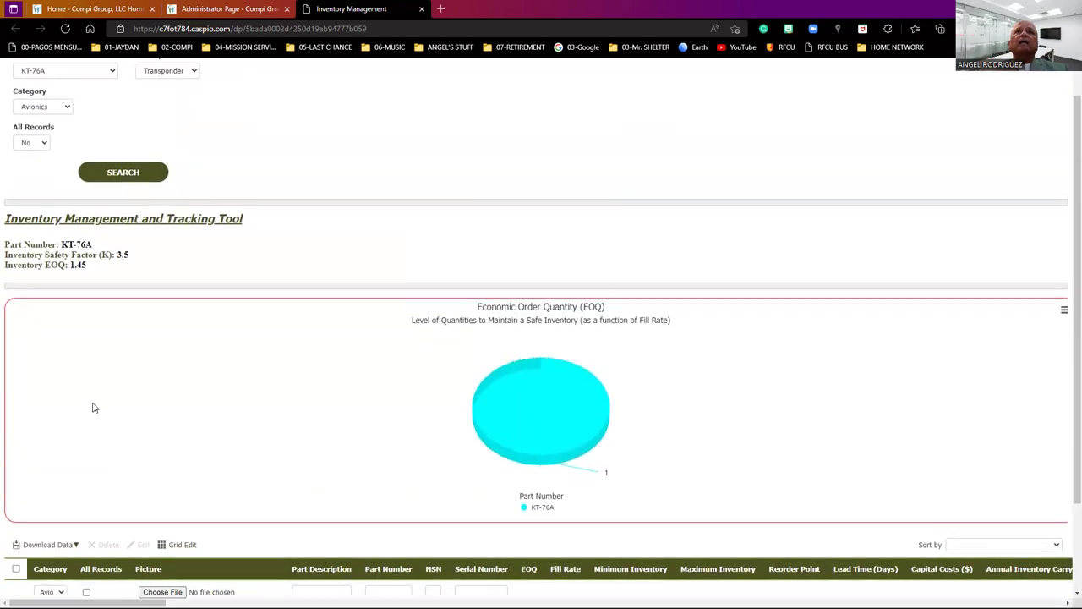
{"action": "scroll", "coordinate": [37, 172], "scroll_direction": "up", "scroll_amount": 1}
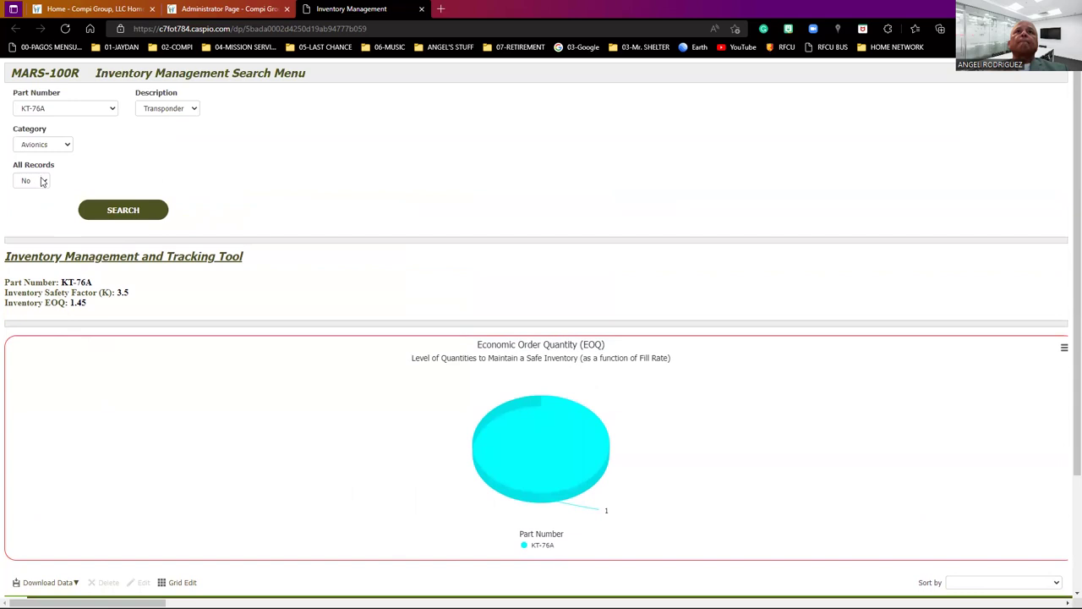
{"action": "left_click", "coordinate": [42, 182]}
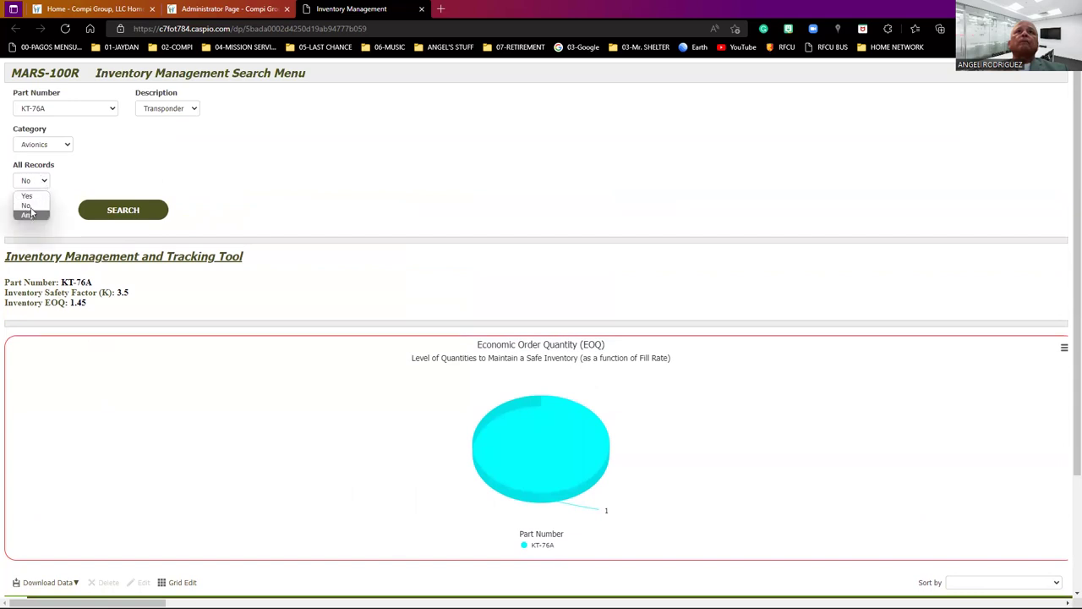
{"action": "left_click", "coordinate": [31, 195]}
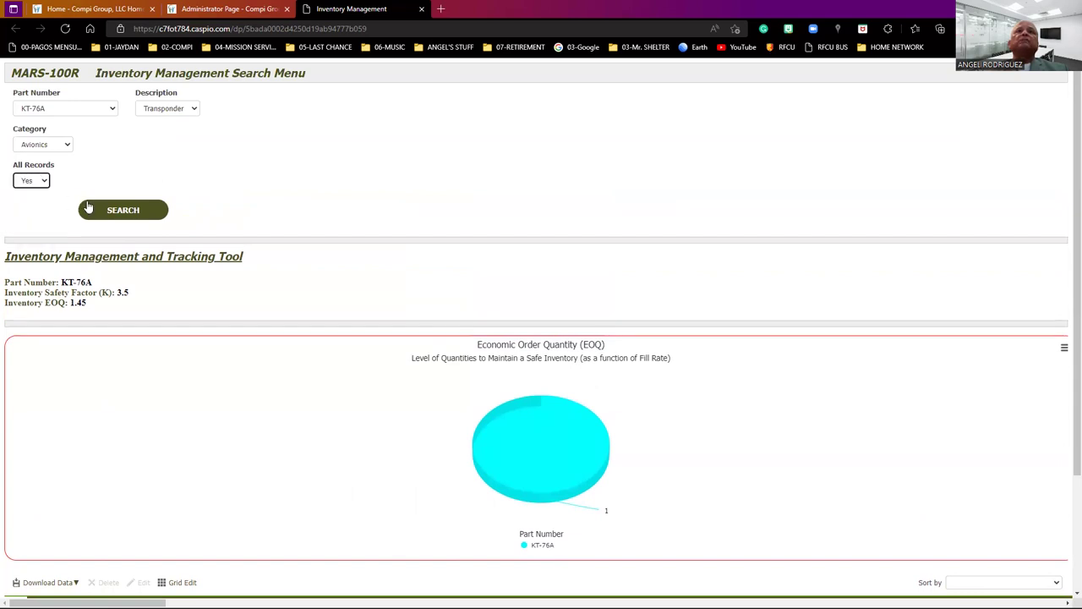
{"action": "left_click", "coordinate": [109, 113]}
{"action": "left_click_drag", "start_coordinate": [114, 203], "coordinate": [127, 140]}
{"action": "left_click", "coordinate": [74, 134]}
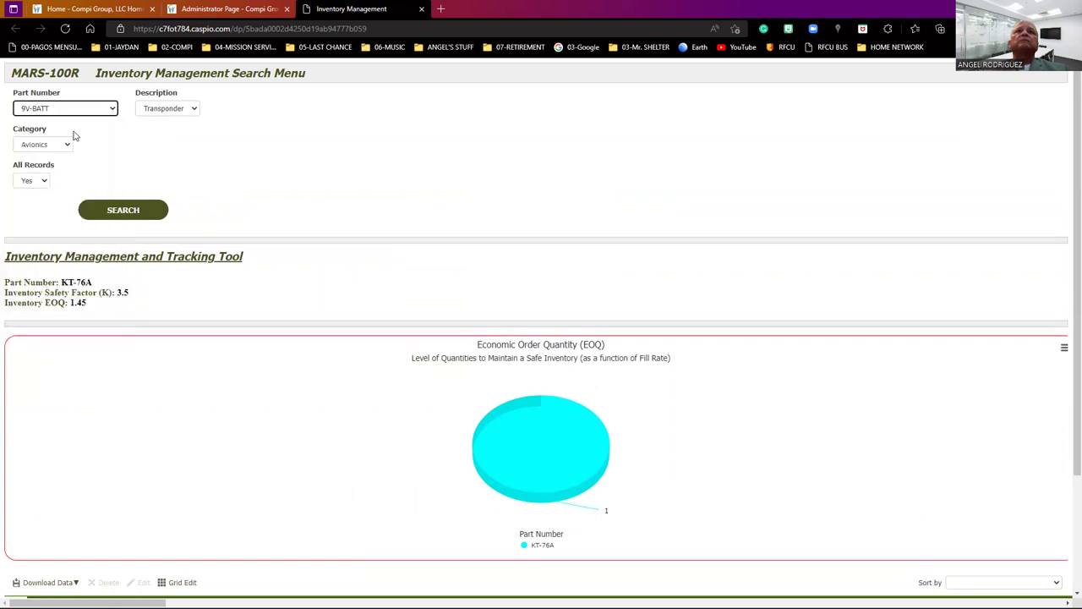
{"action": "left_click", "coordinate": [113, 109]}
{"action": "left_click", "coordinate": [65, 127]}
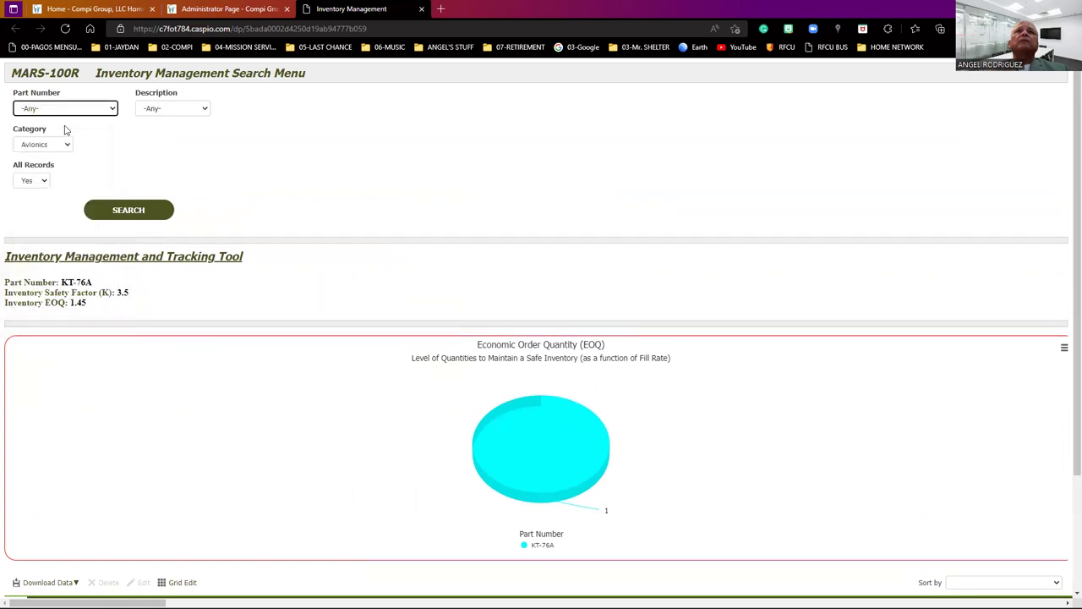
{"action": "left_click", "coordinate": [69, 146]}
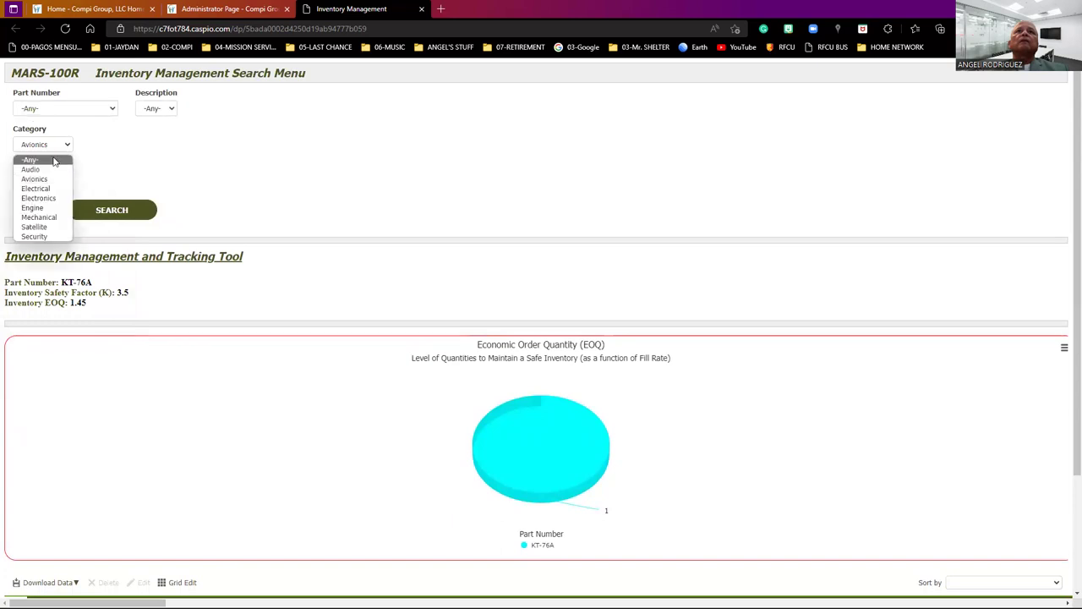
{"action": "left_click", "coordinate": [55, 160]}
{"action": "left_click", "coordinate": [100, 213]}
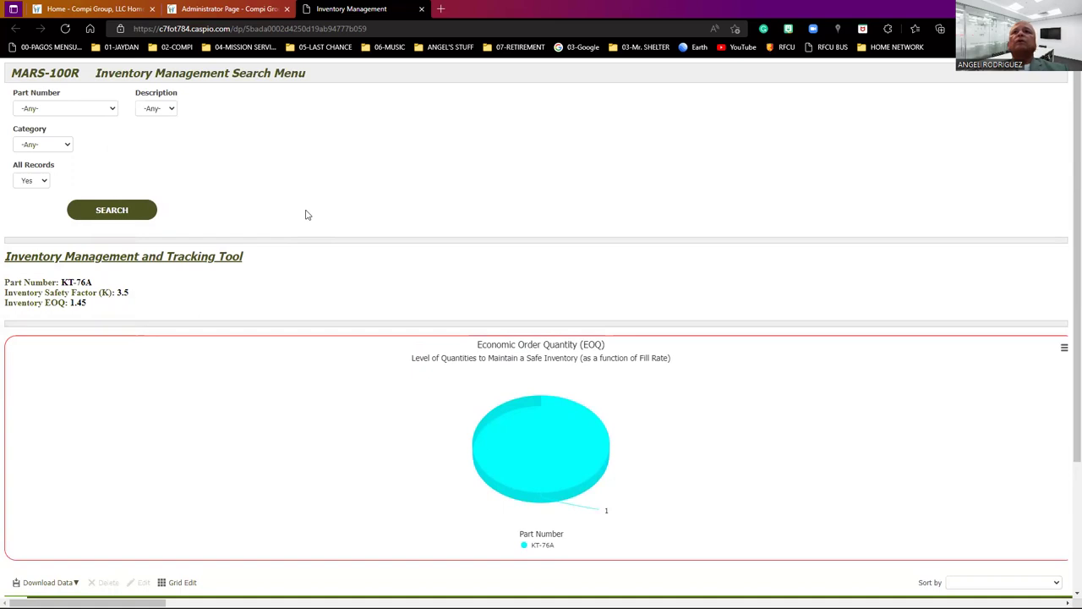
Switch the inventory table to grid editing and check the category options of the BOSE-SPKR record, keeping Audio.
{"action": "scroll", "coordinate": [307, 215], "scroll_direction": "down", "scroll_amount": 2}
{"action": "scroll", "coordinate": [307, 215], "scroll_direction": "down", "scroll_amount": 1}
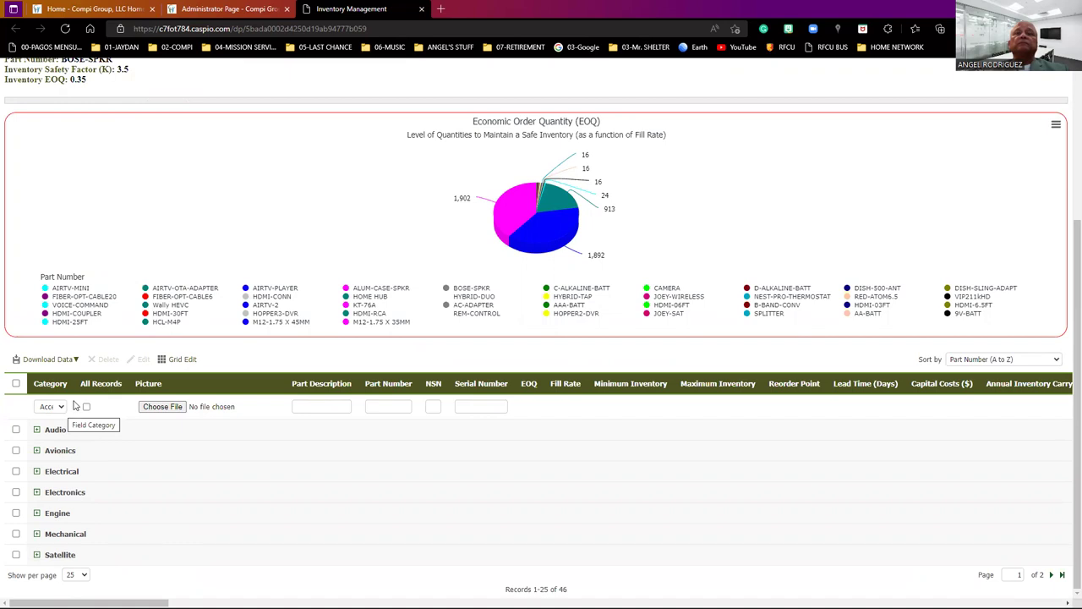
{"action": "left_click", "coordinate": [182, 362]}
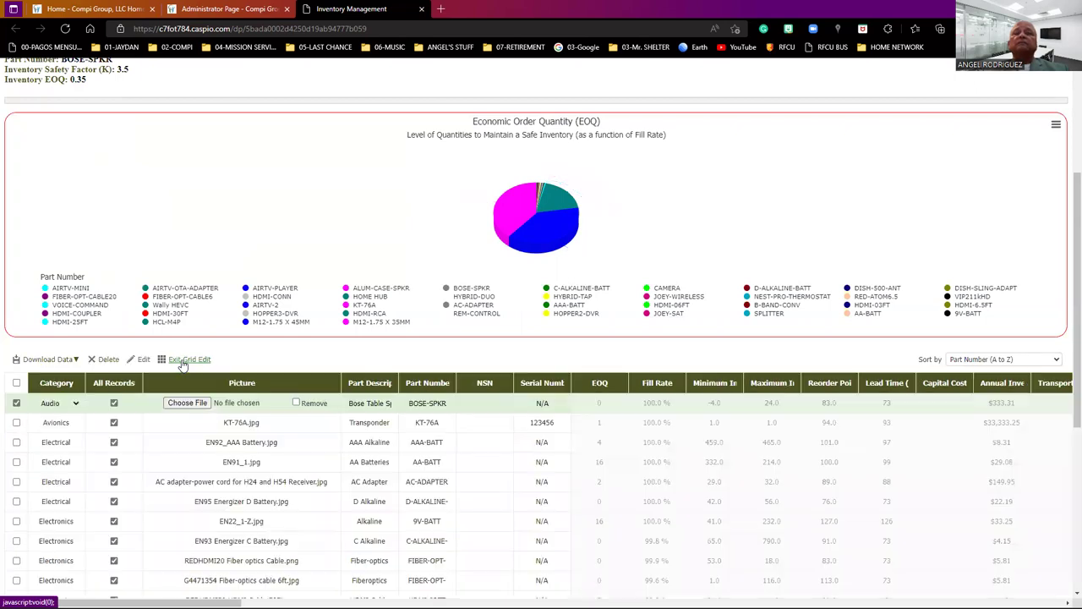
{"action": "scroll", "coordinate": [182, 362], "scroll_direction": "down", "scroll_amount": 2}
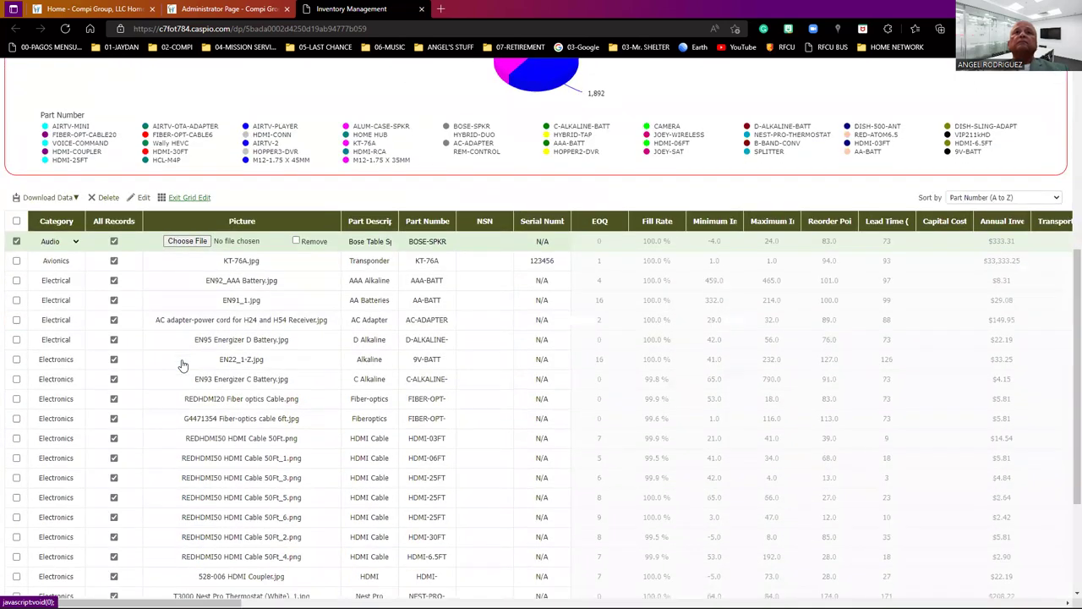
{"action": "left_click", "coordinate": [76, 243]}
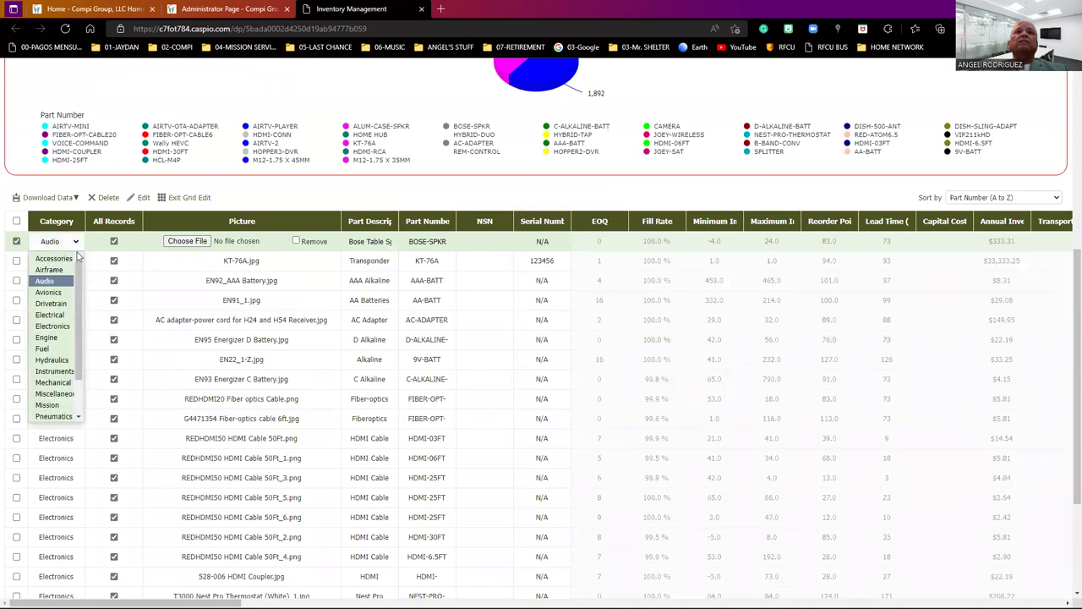
{"action": "scroll", "coordinate": [75, 365], "scroll_direction": "down", "scroll_amount": 3}
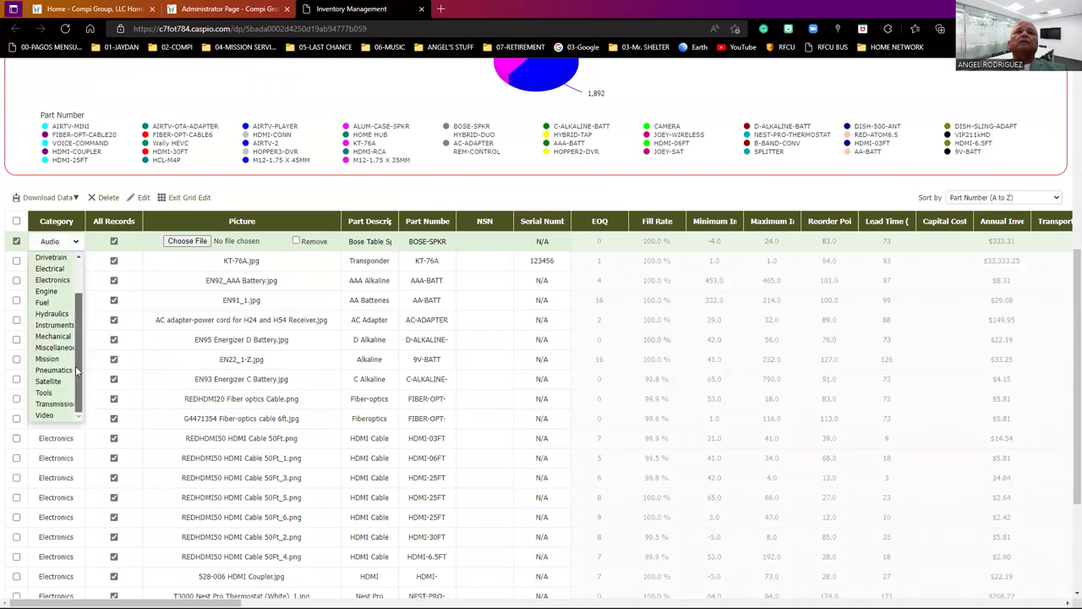
{"action": "scroll", "coordinate": [84, 313], "scroll_direction": "up", "scroll_amount": 3}
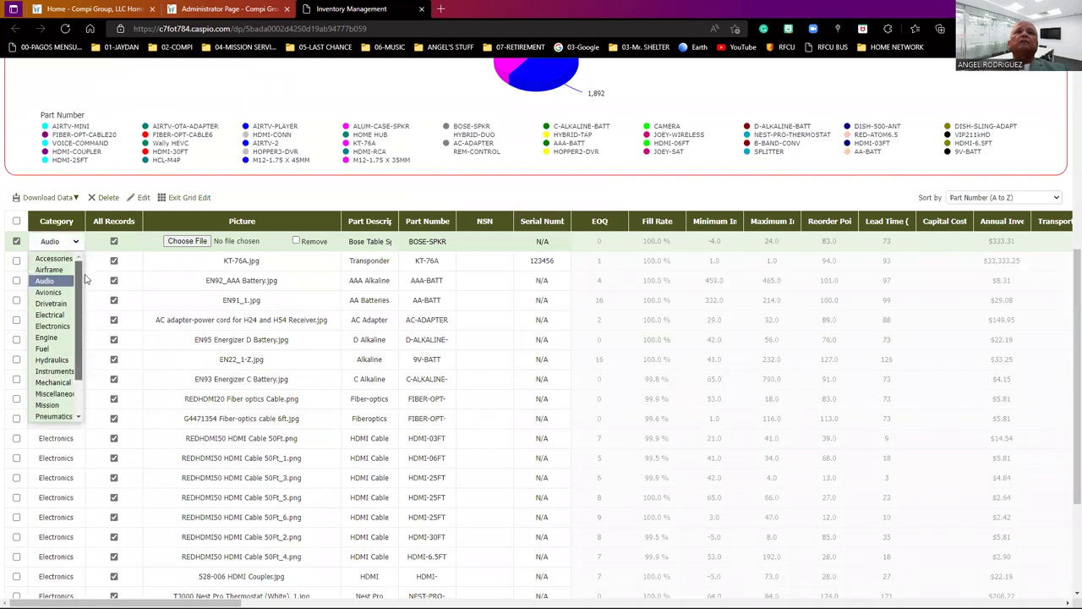
{"action": "left_click", "coordinate": [185, 94]}
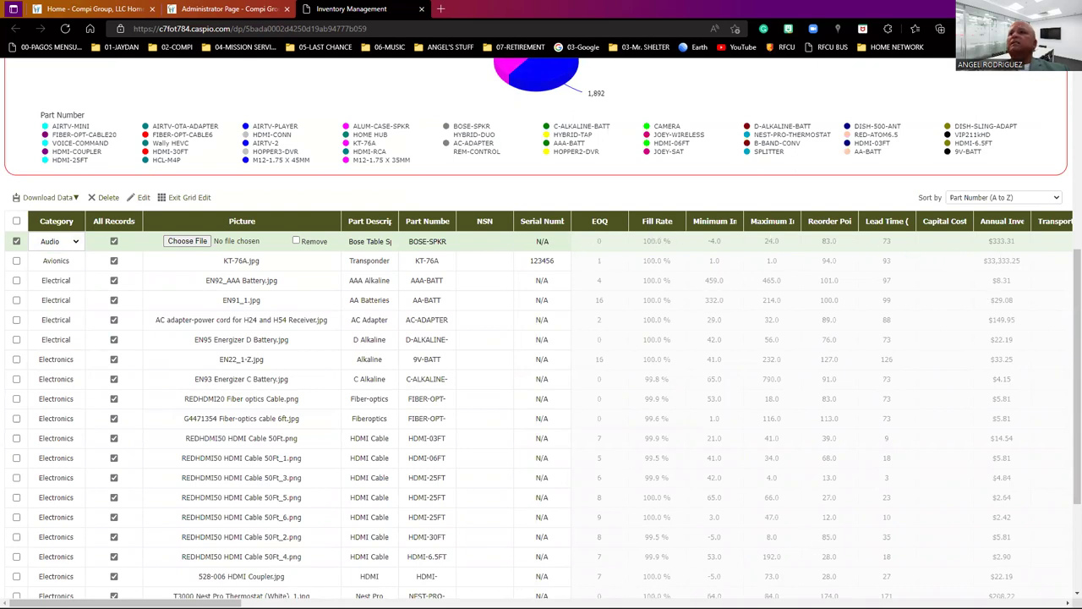
Review the further inventory columns in the editable grid and exit grid editing.
{"action": "left_click_drag", "start_coordinate": [127, 603], "coordinate": [200, 603]}
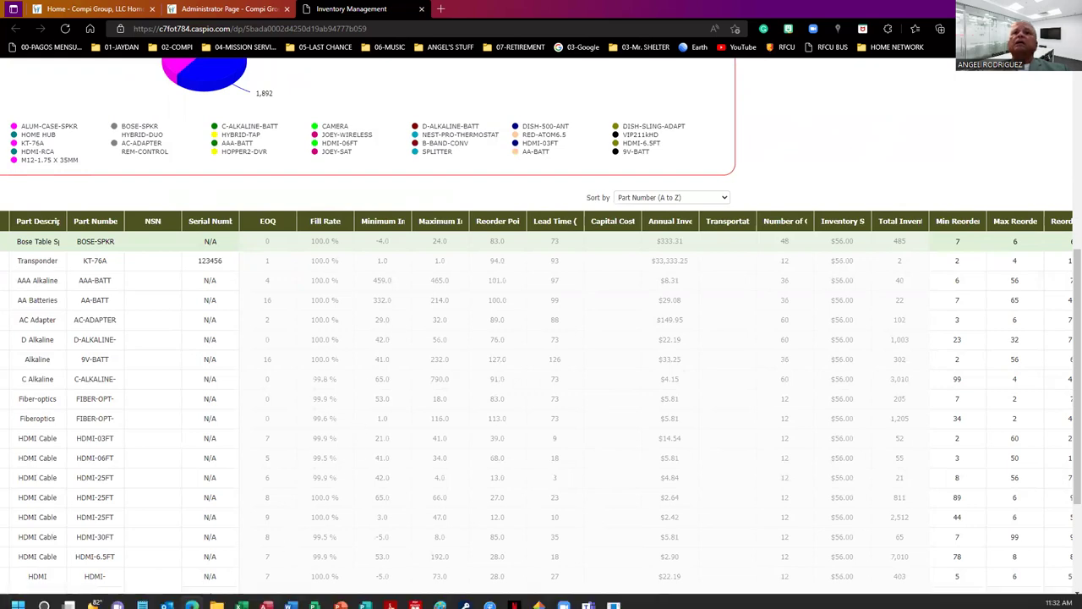
{"action": "left_click_drag", "start_coordinate": [203, 602], "coordinate": [127, 602]}
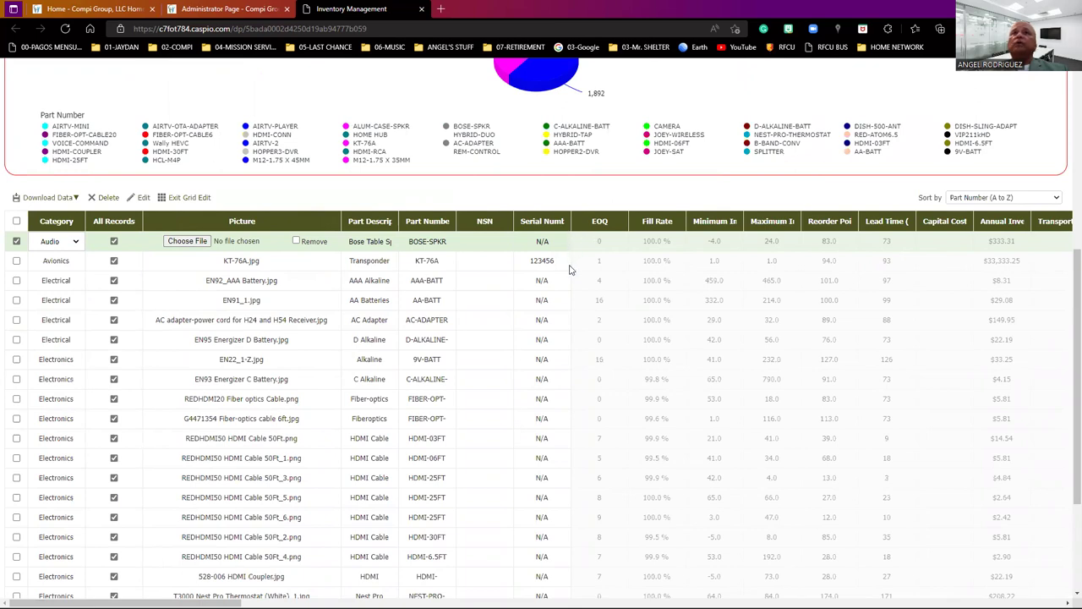
{"action": "scroll", "coordinate": [552, 281], "scroll_direction": "up", "scroll_amount": 5}
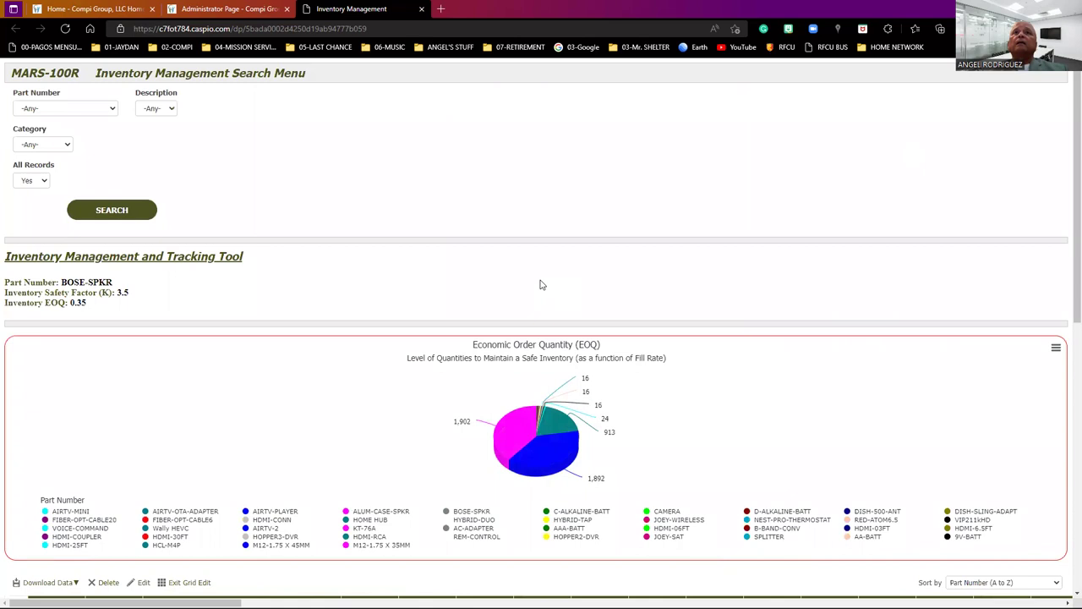
{"action": "scroll", "coordinate": [542, 283], "scroll_direction": "down", "scroll_amount": 3}
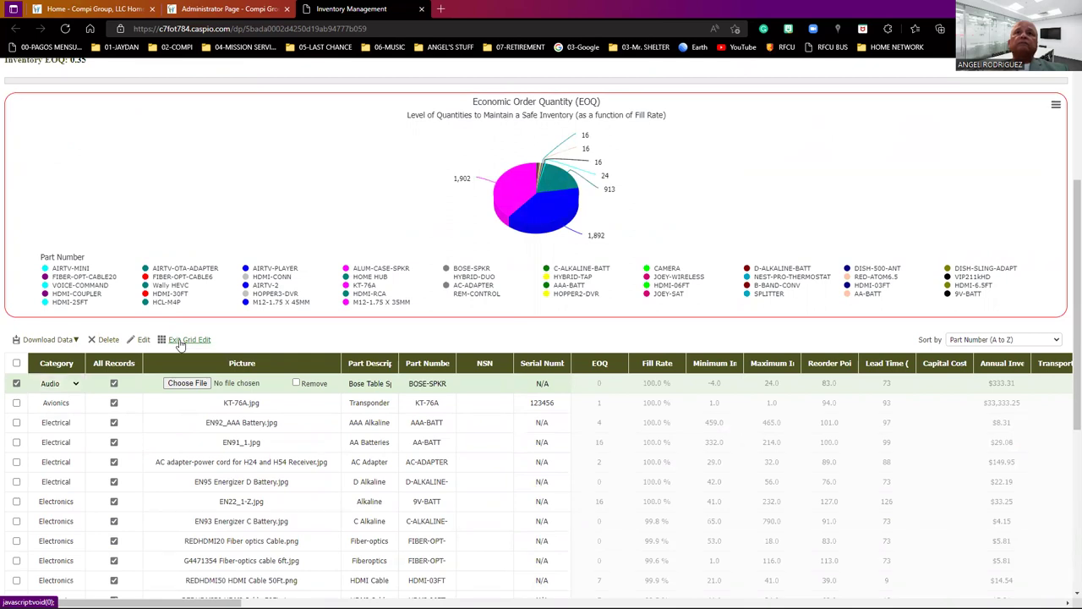
{"action": "left_click", "coordinate": [190, 339]}
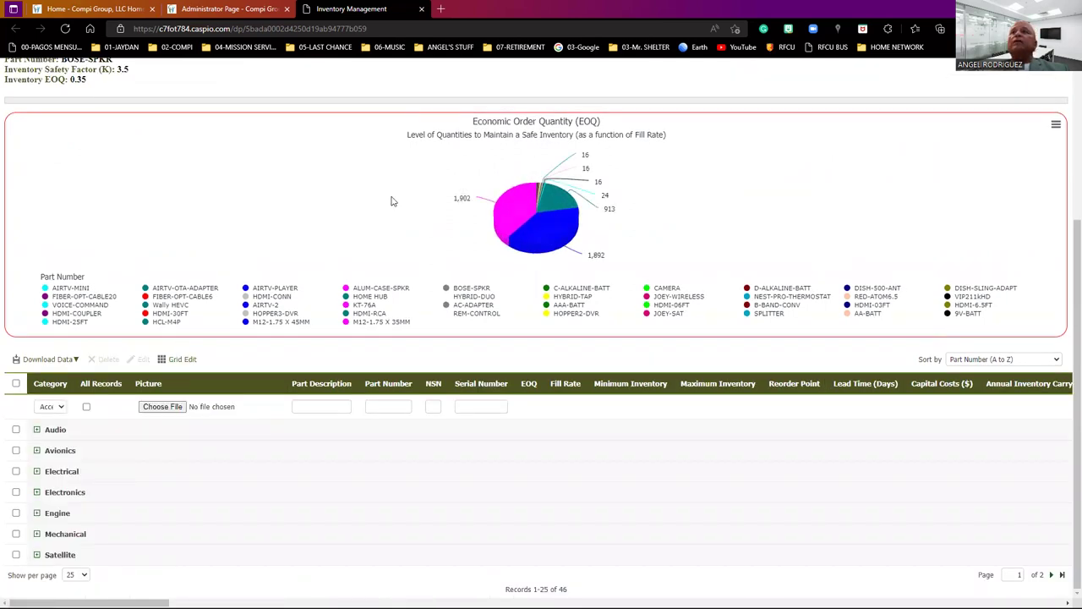
Inspect the Economic Order Quantity pie chart's values for individual part numbers, including M12-1.75 X 45MM, HCL-M4P and AA-BATT.
{"action": "mouse_move", "coordinate": [546, 254]}
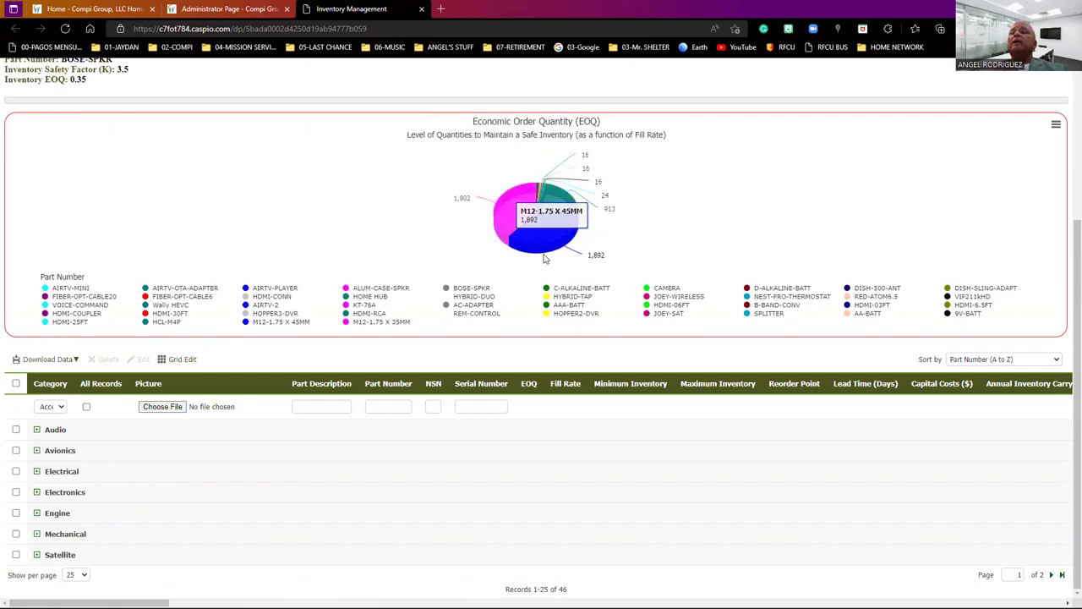
{"action": "mouse_move", "coordinate": [564, 188]}
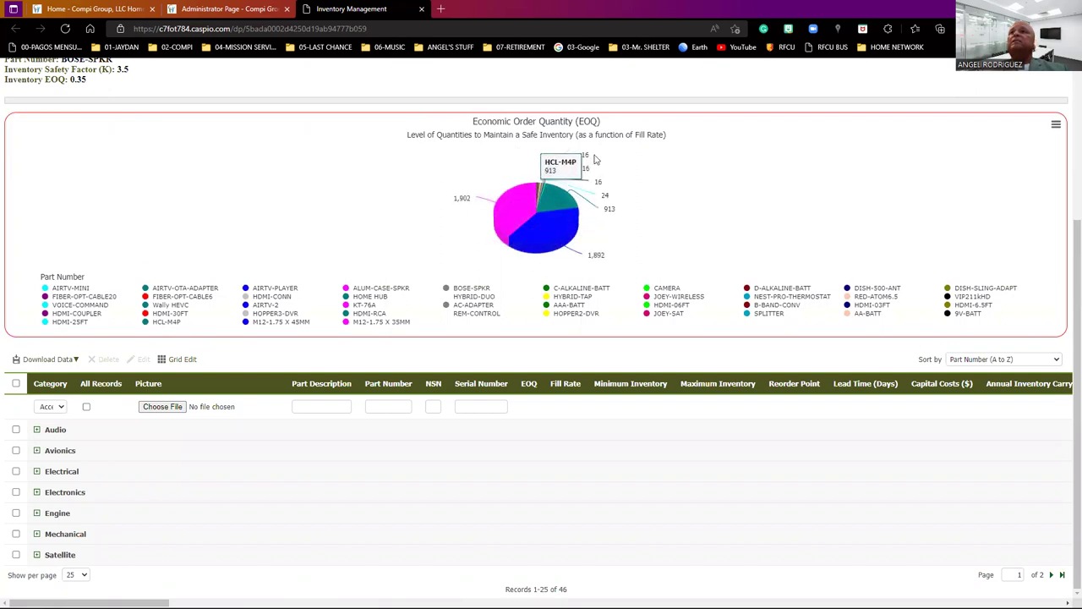
{"action": "mouse_move", "coordinate": [585, 155]}
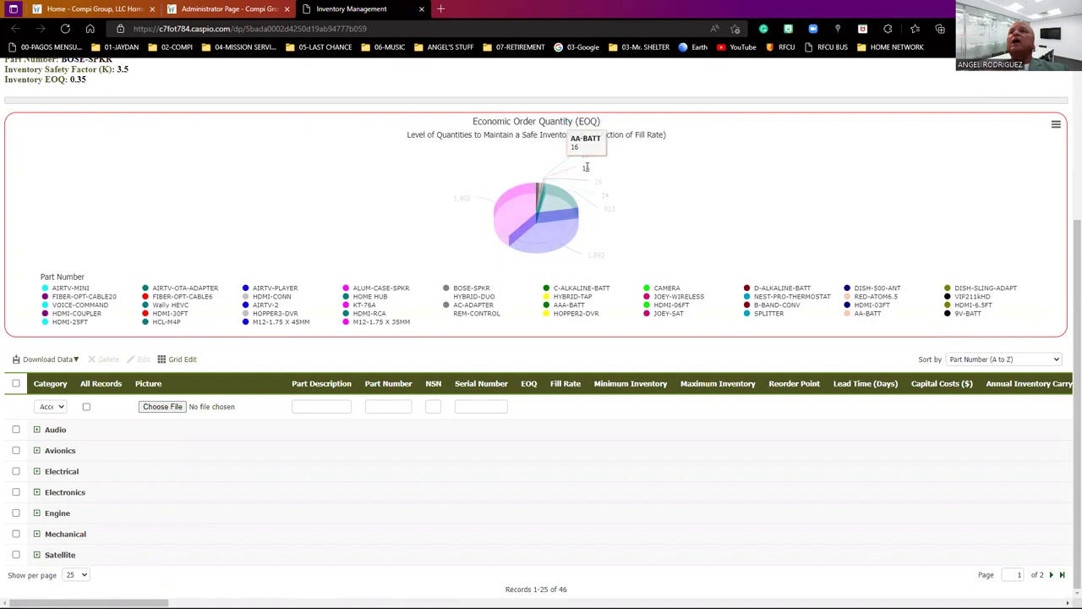
{"action": "mouse_move", "coordinate": [596, 177]}
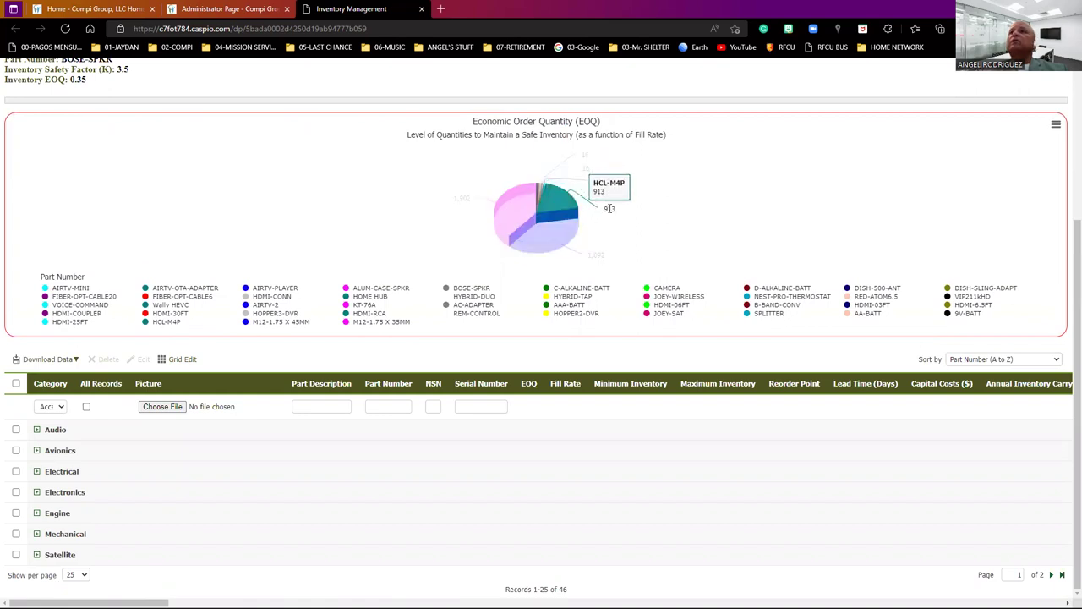
{"action": "mouse_move", "coordinate": [605, 235]}
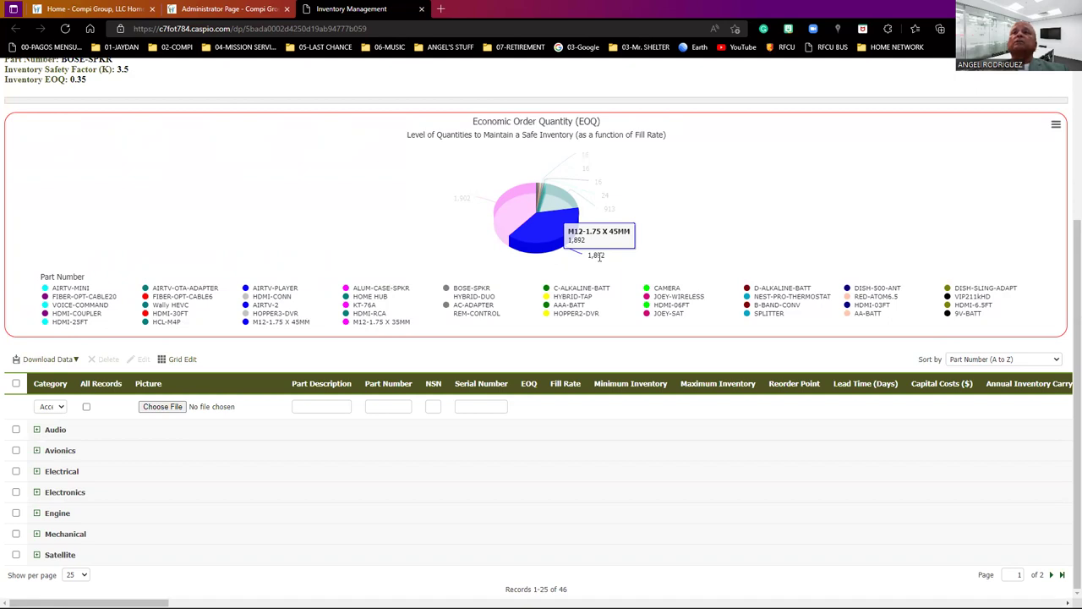
{"action": "scroll", "coordinate": [65, 175], "scroll_direction": "up", "scroll_amount": 3}
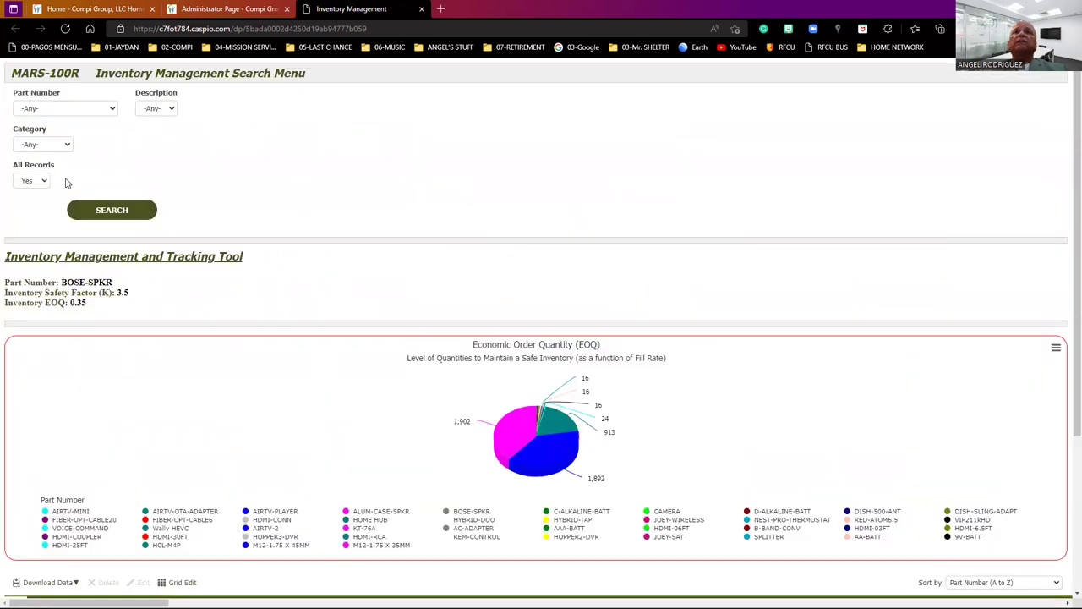
Leave the inventory page, open the Suppliers/Vendors search and choose DirecTV as the company.
{"action": "left_click", "coordinate": [421, 9]}
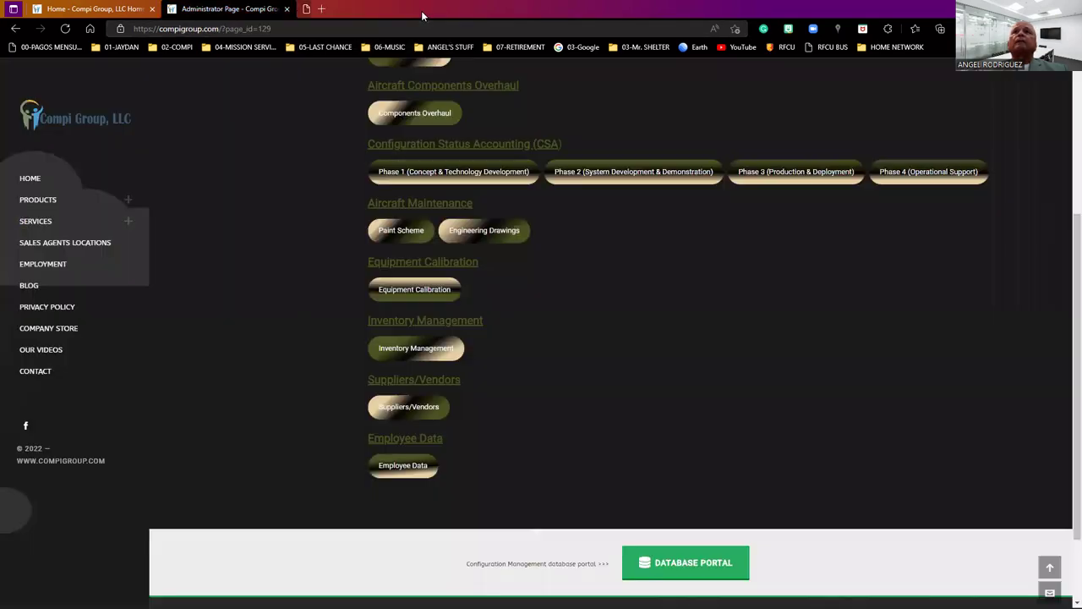
{"action": "left_click", "coordinate": [390, 409]}
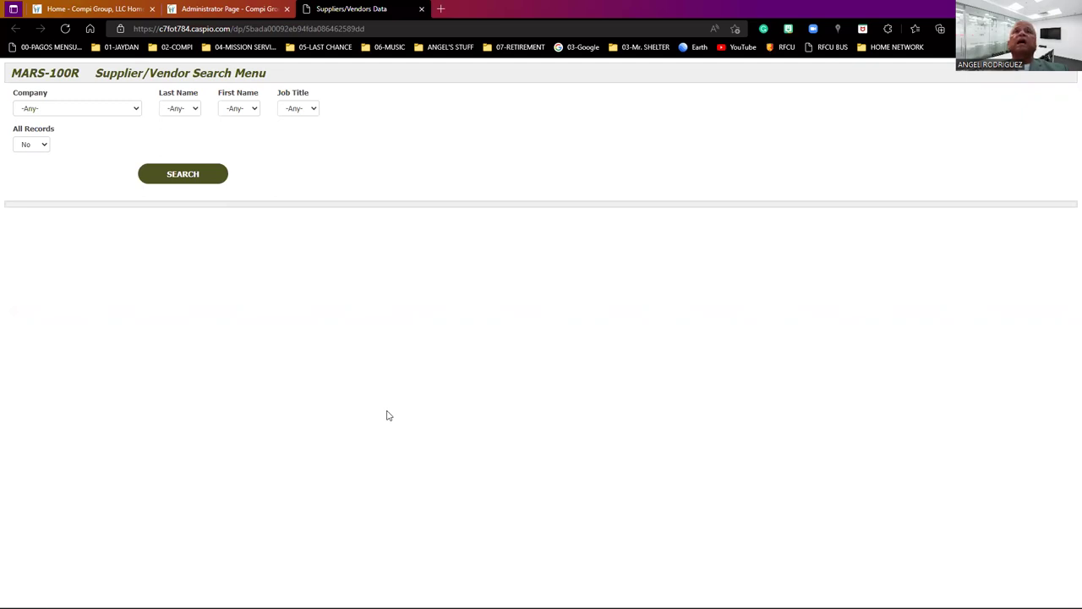
{"action": "left_click", "coordinate": [136, 110]}
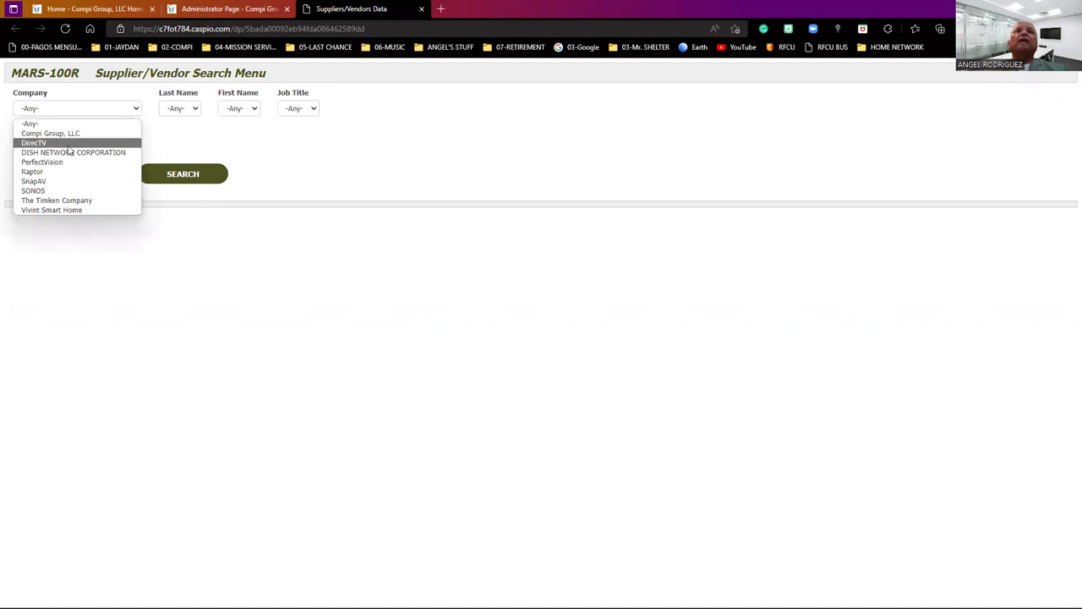
{"action": "left_click", "coordinate": [40, 145]}
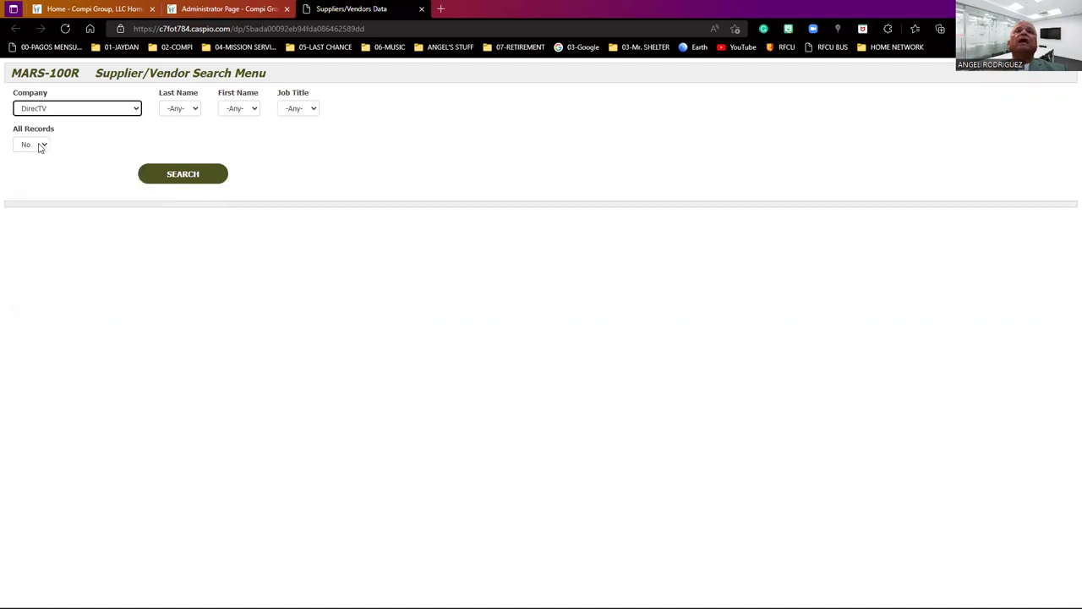
Narrow the DirecTV supplier search to the contact's last name and first name.
{"action": "left_click", "coordinate": [181, 108]}
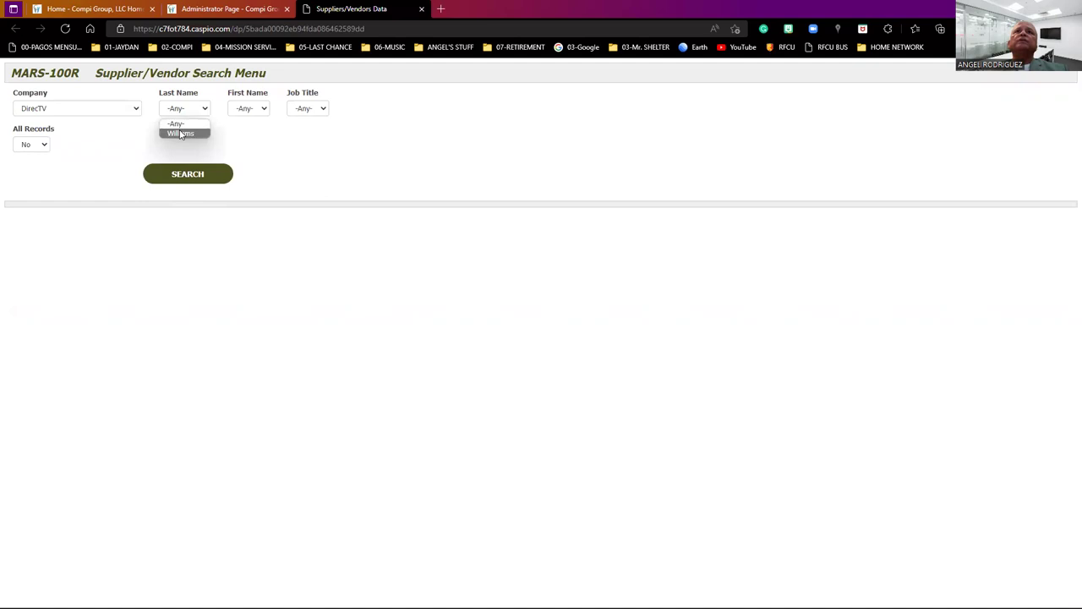
{"action": "left_click", "coordinate": [181, 134]}
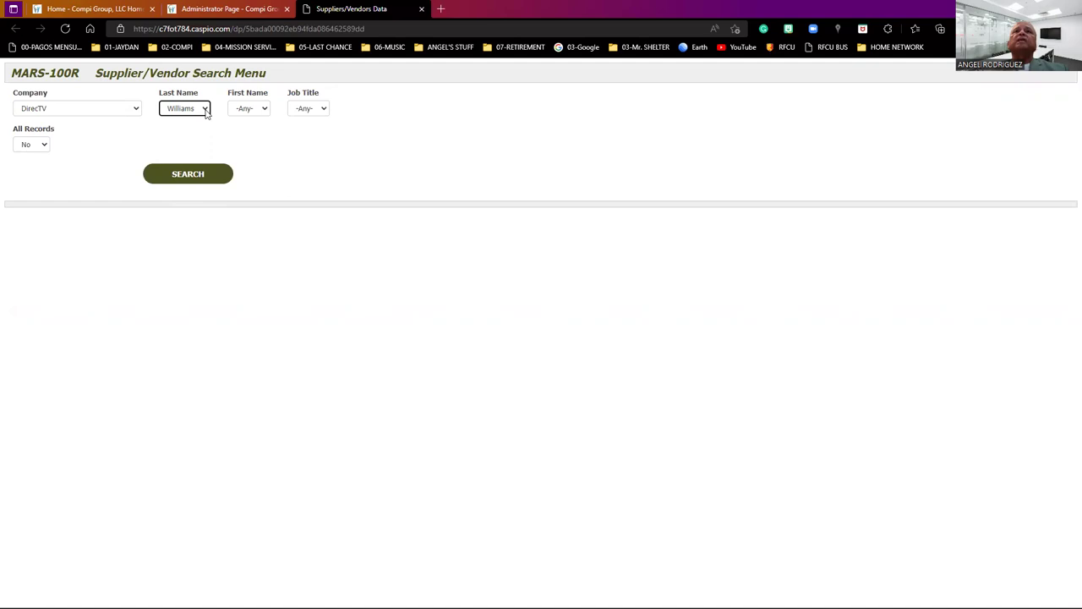
{"action": "left_click", "coordinate": [248, 110]}
{"action": "left_click", "coordinate": [250, 132]}
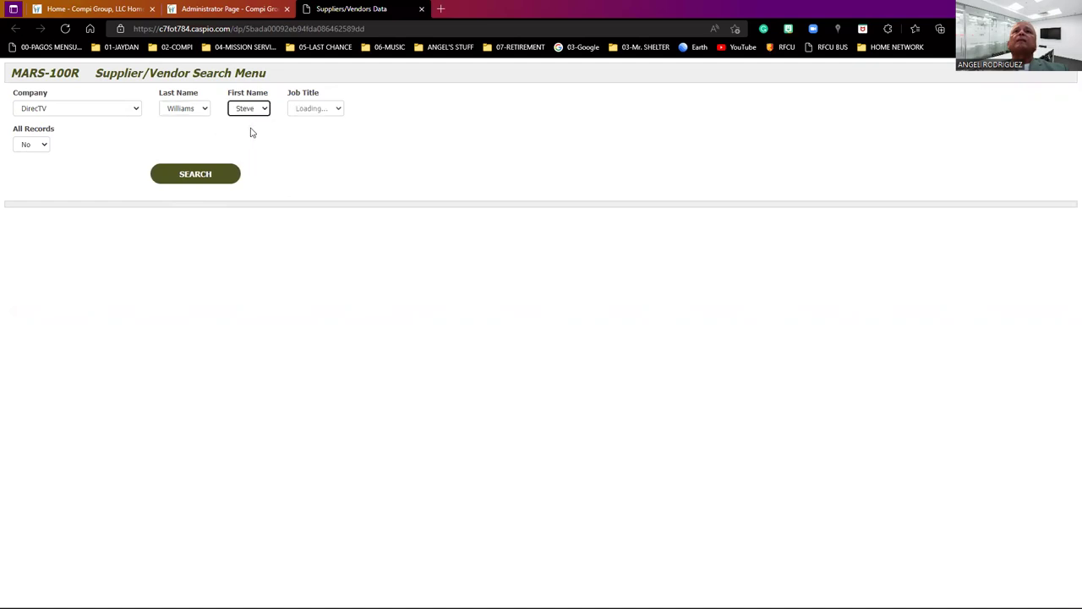